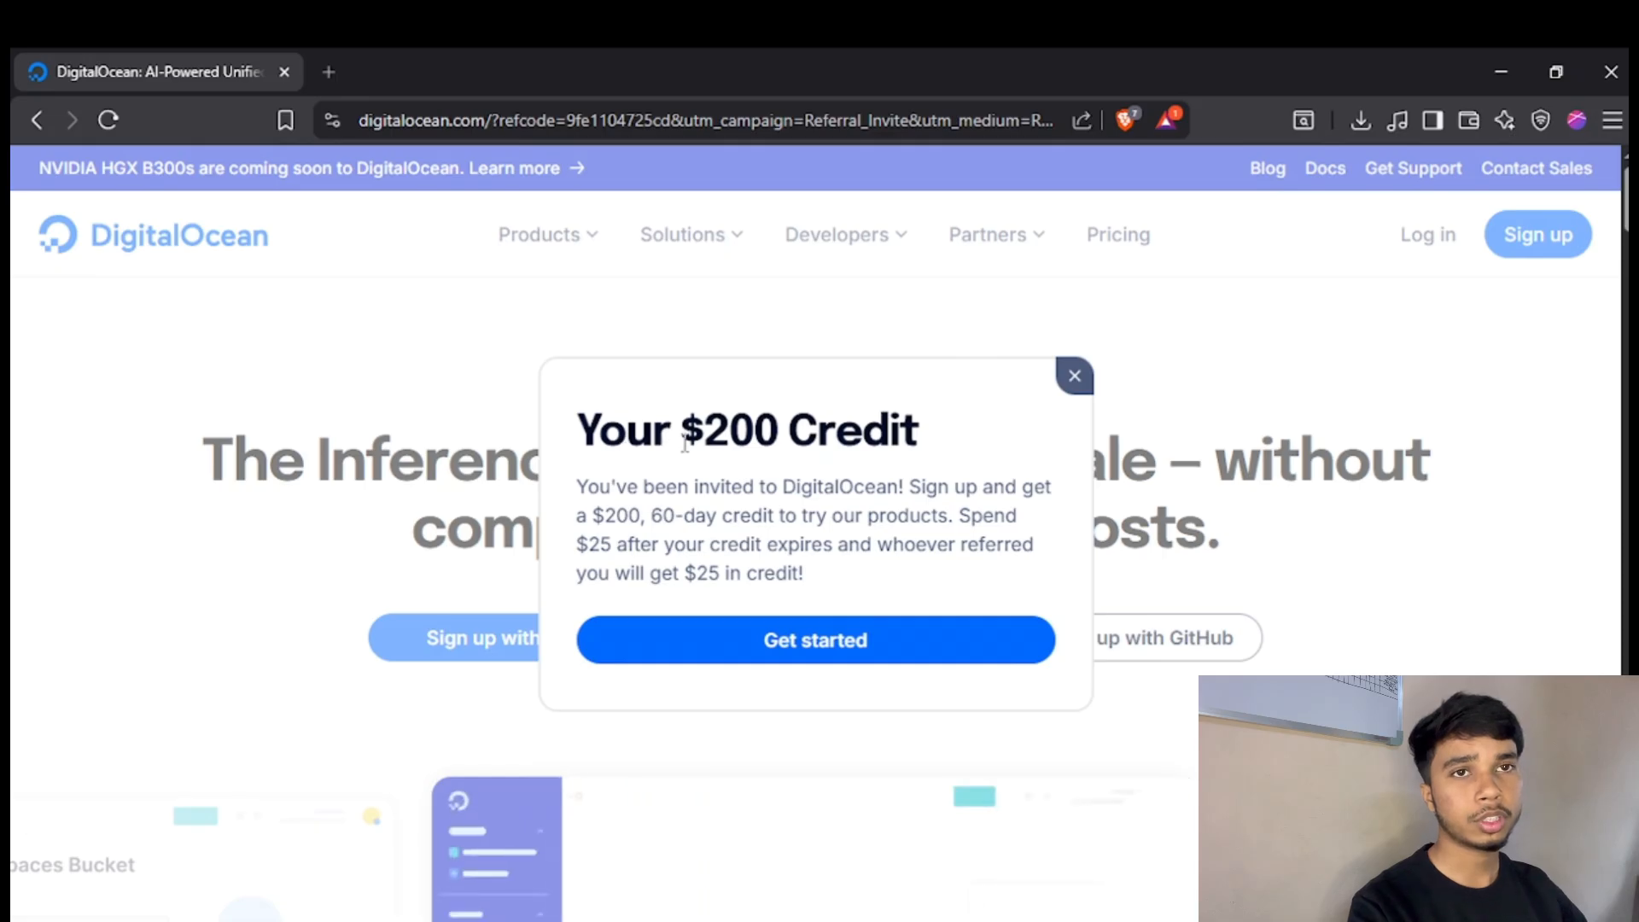
Get started with the $200 credit invitation and choose Personal as the purpose for using DigitalOcean.
click(881, 649)
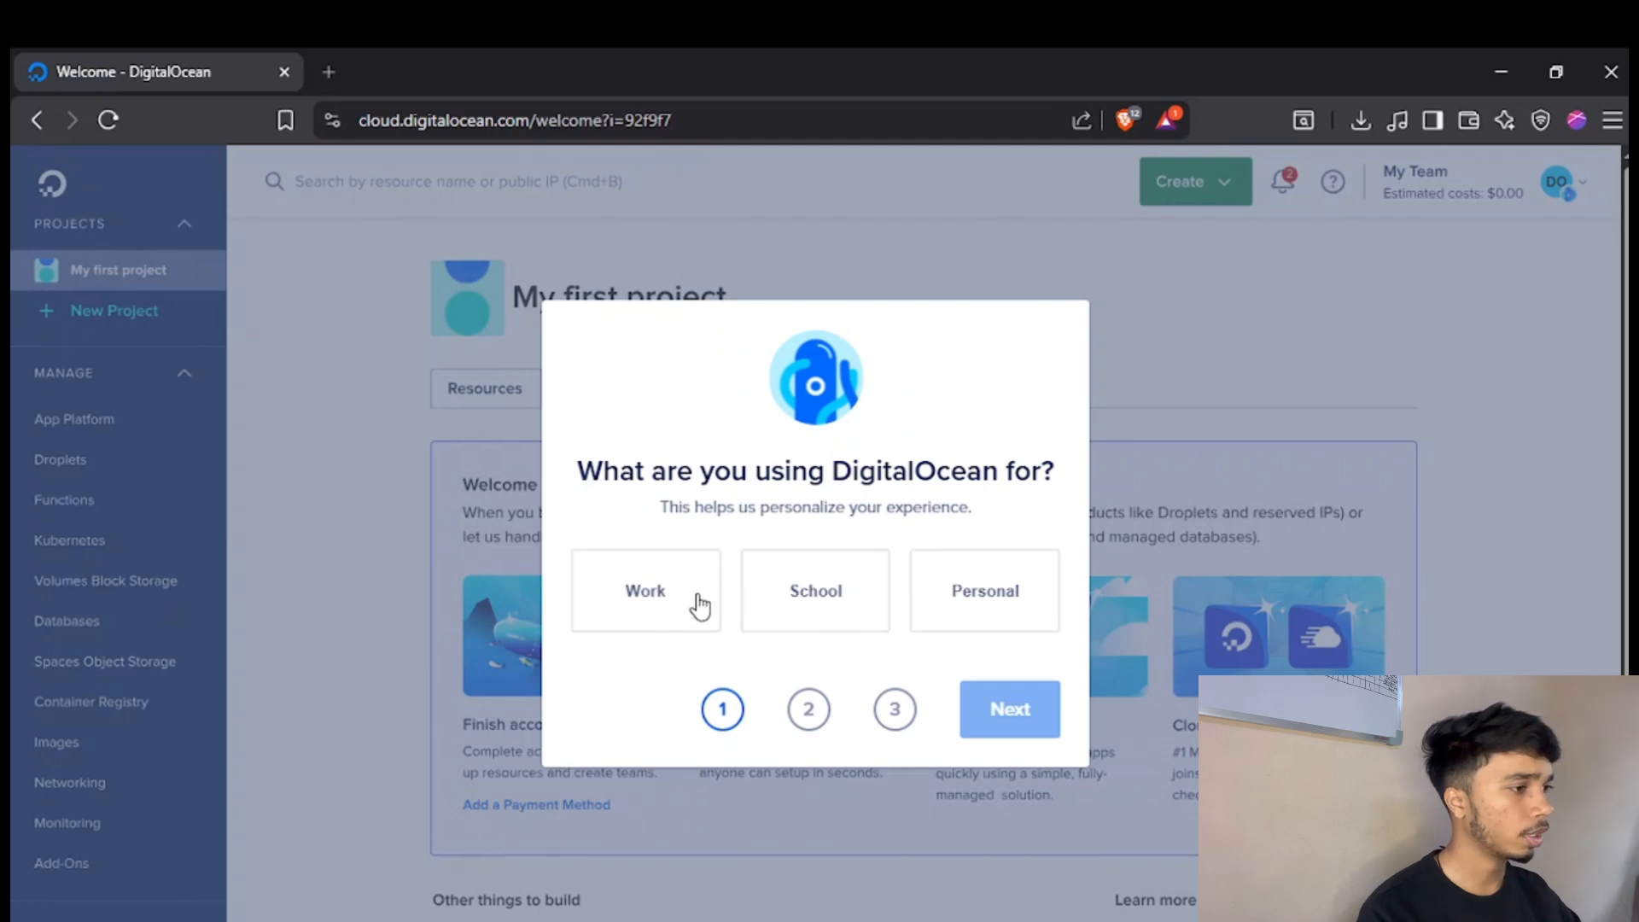
click(912, 591)
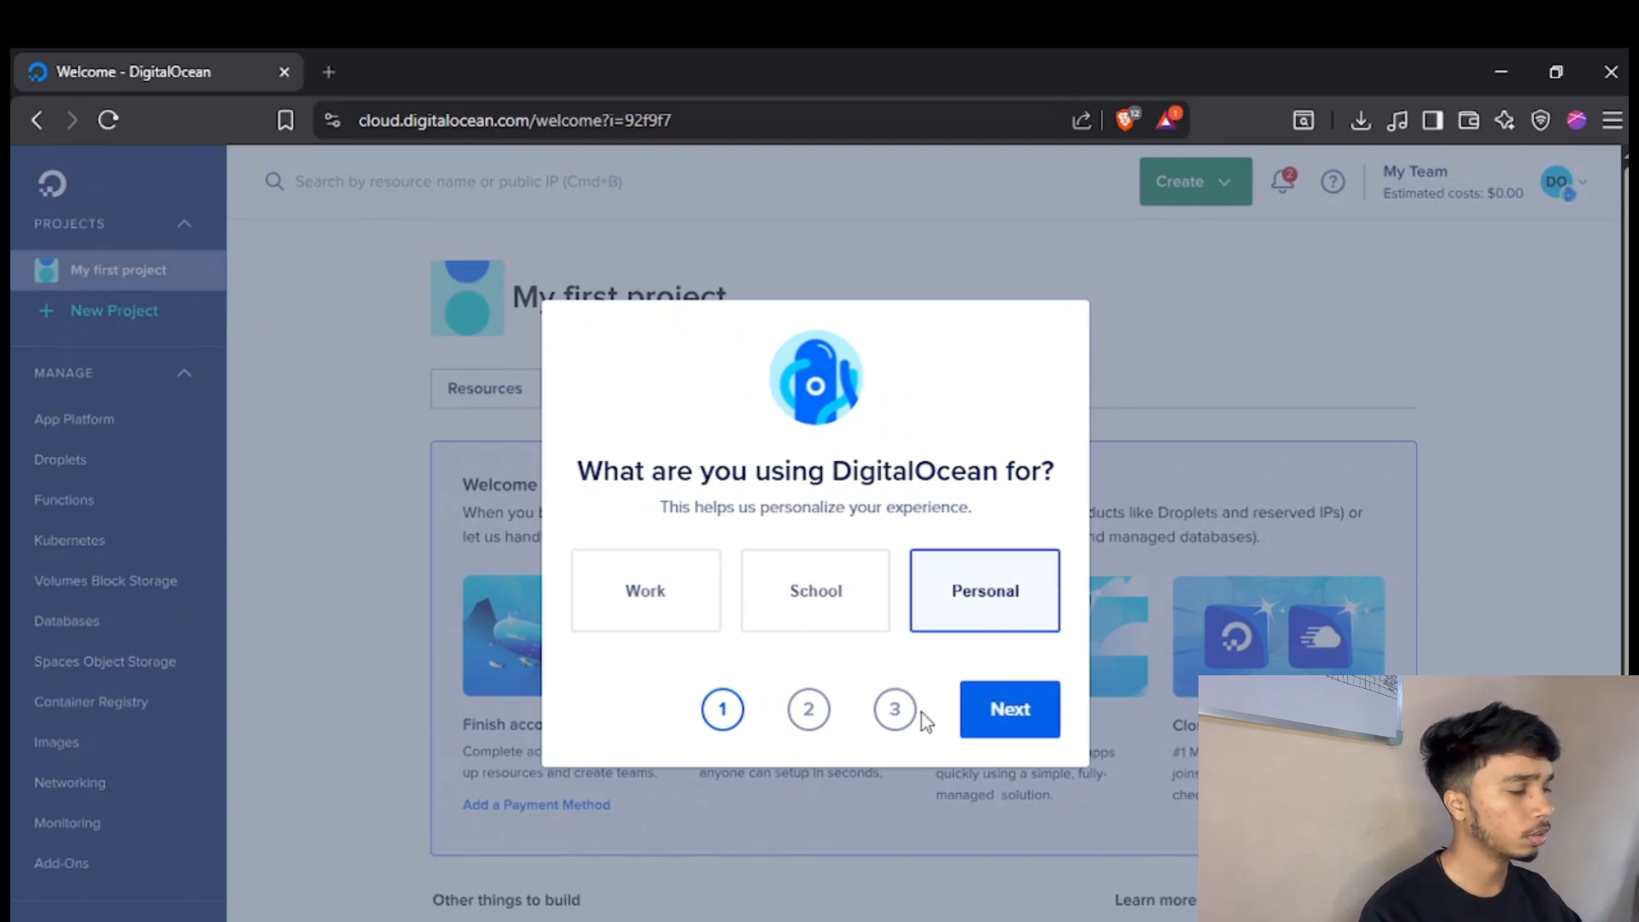
click(1010, 709)
Review the starter products offered for the personal project and choose to create a Droplet.
scroll(1506, 333, down, 3)
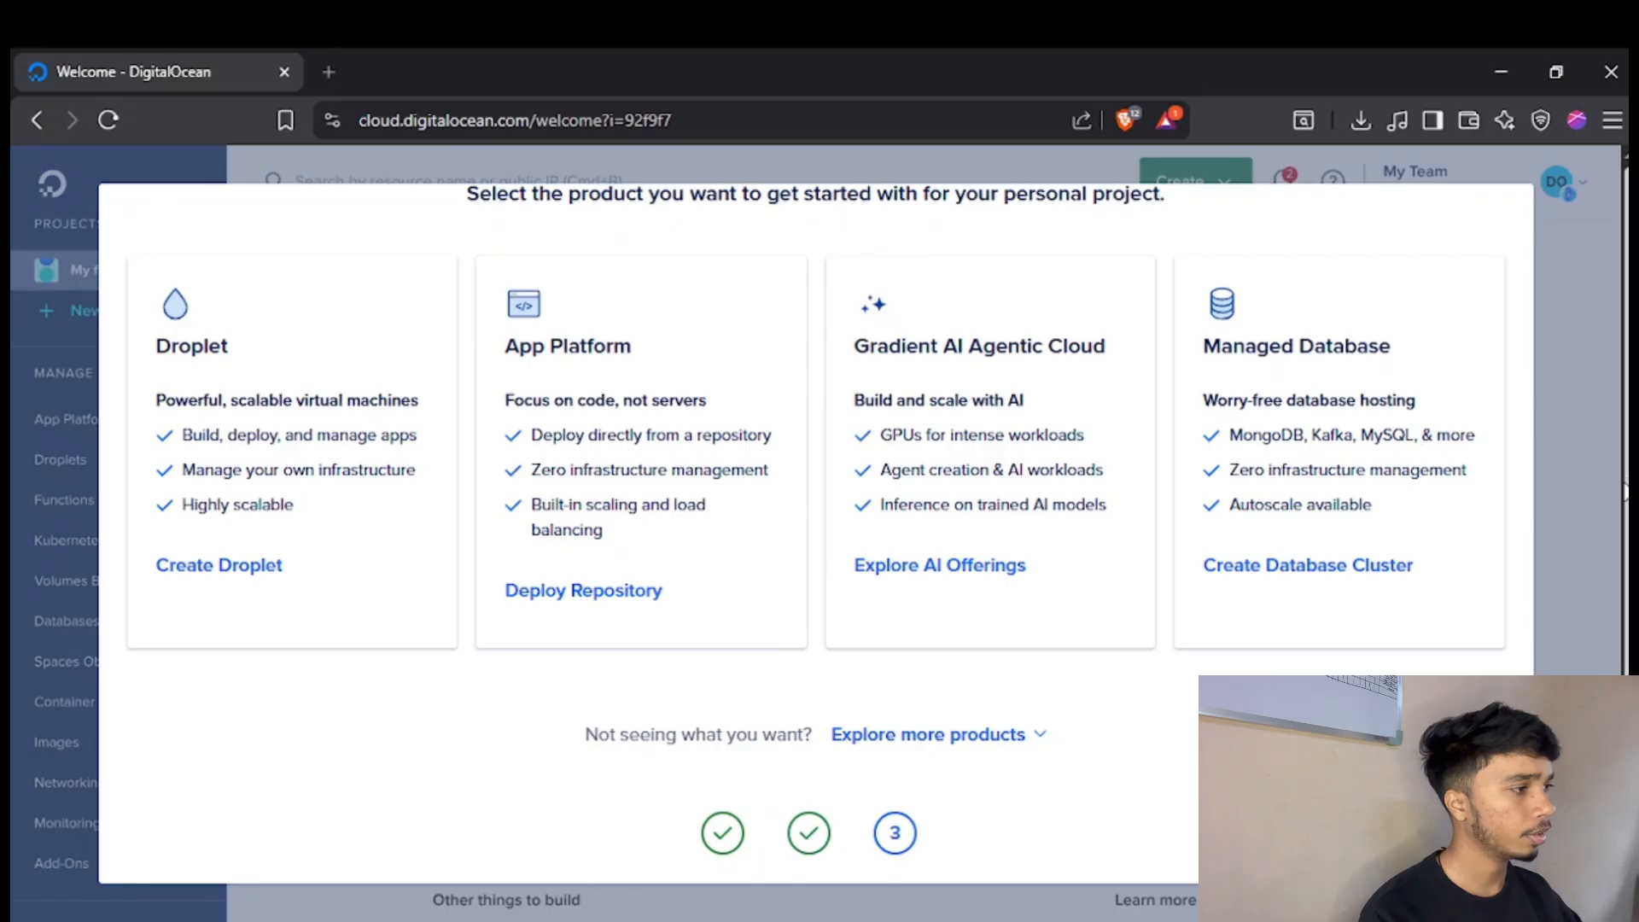
scroll(1550, 344, up, 3)
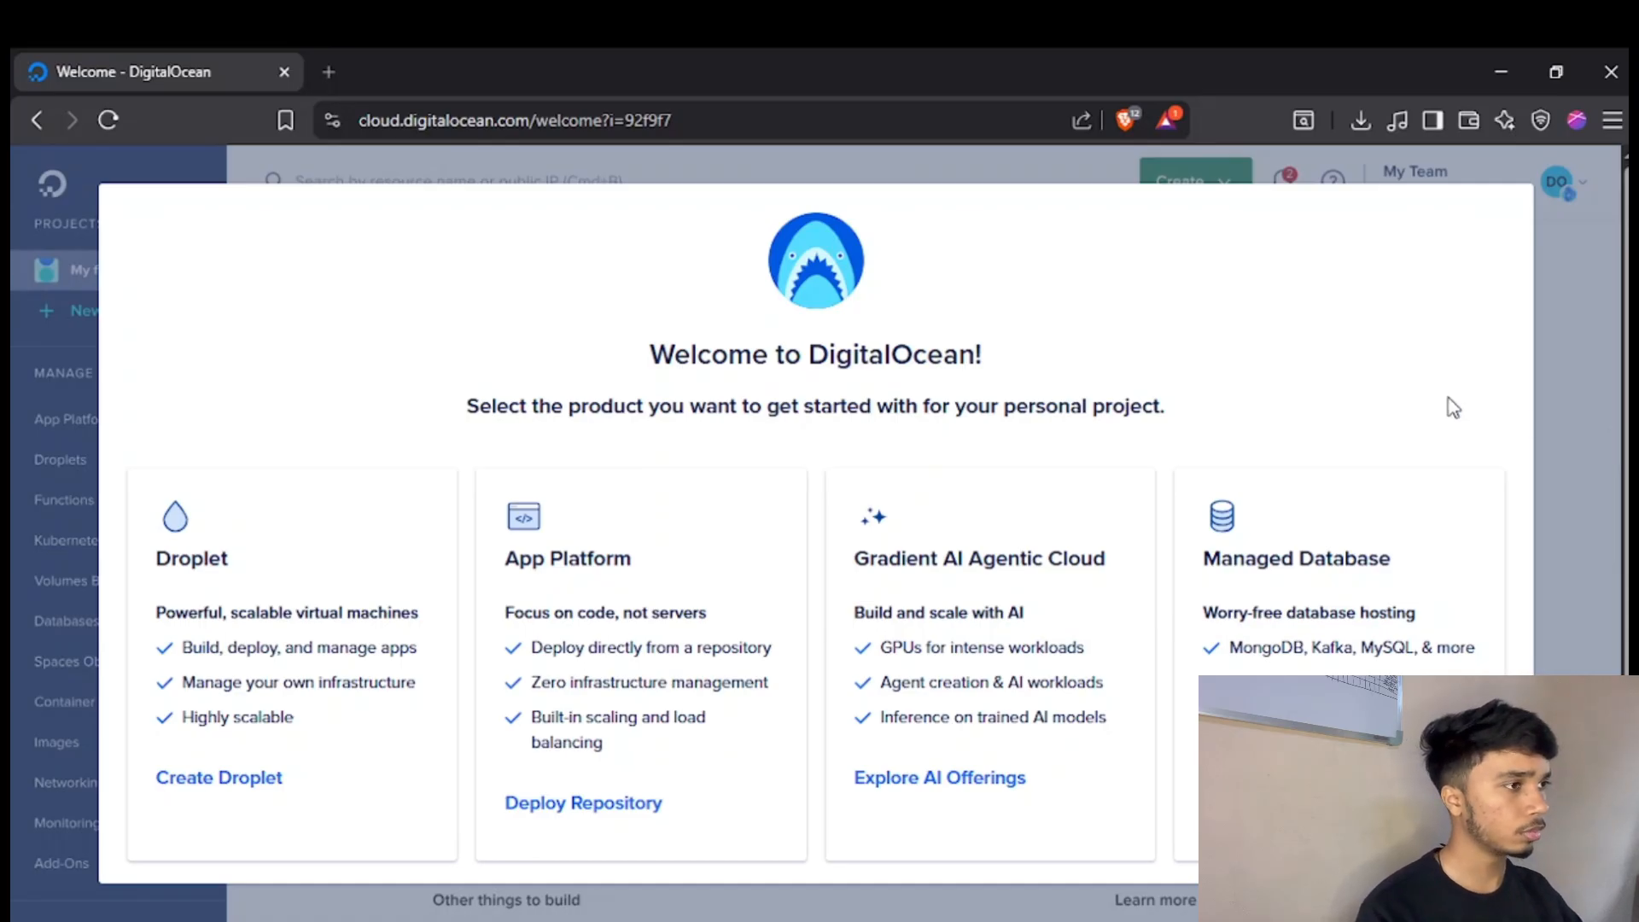
scroll(1554, 447, down, 4)
scroll(1152, 567, up, 4)
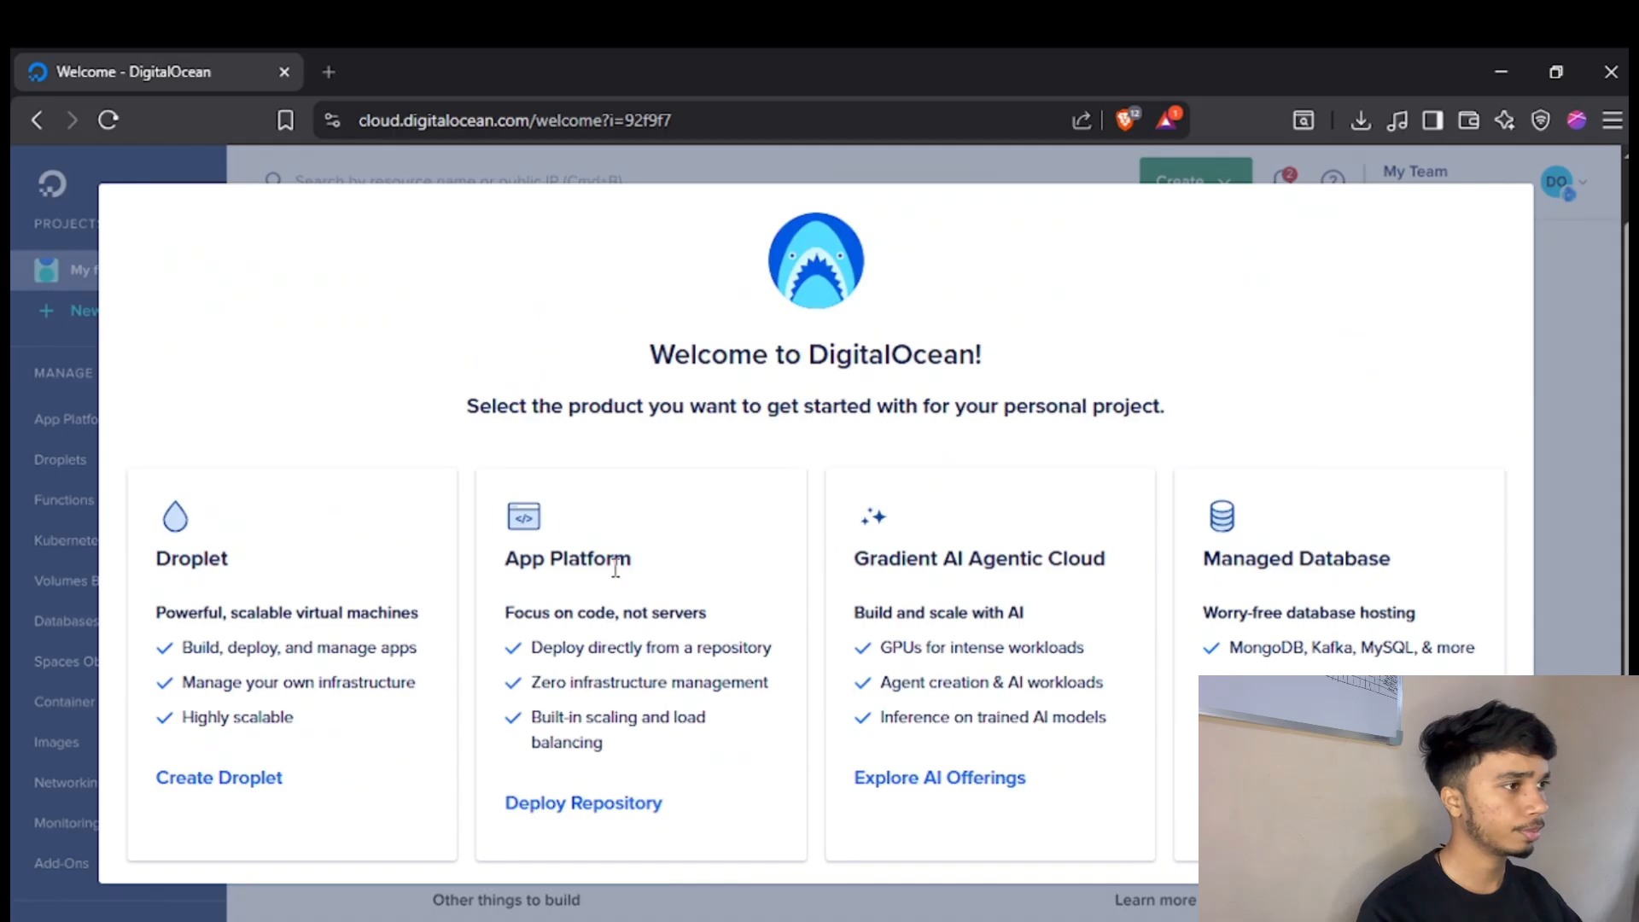
click(220, 778)
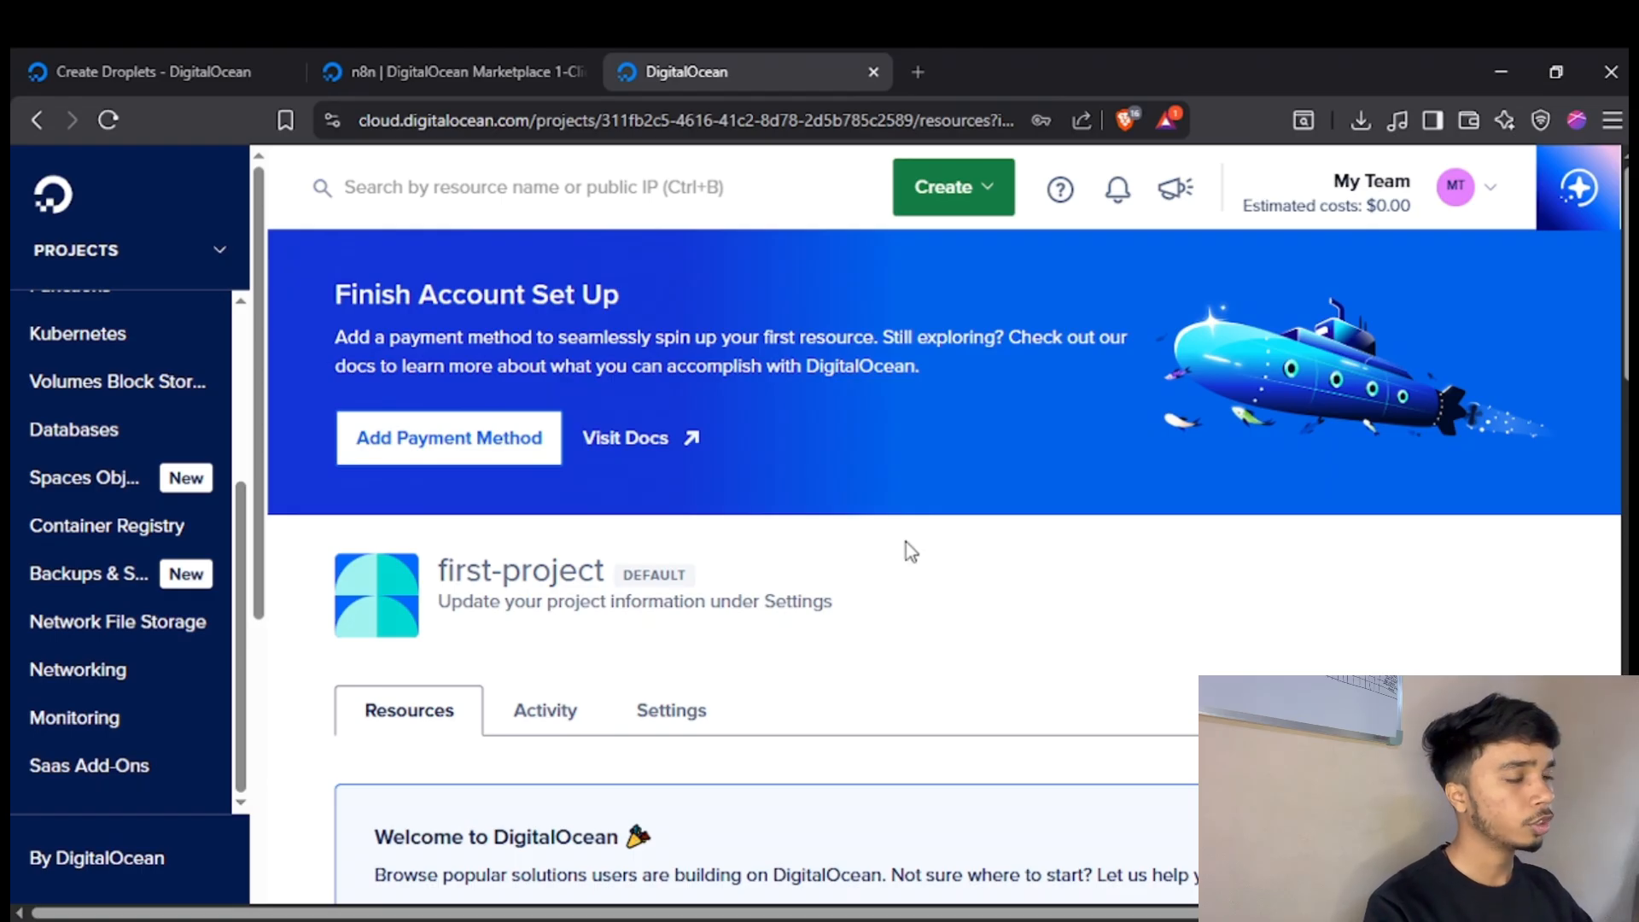
Open the account's Billing page and examine its payment methods section.
scroll(51, 487, down, 5)
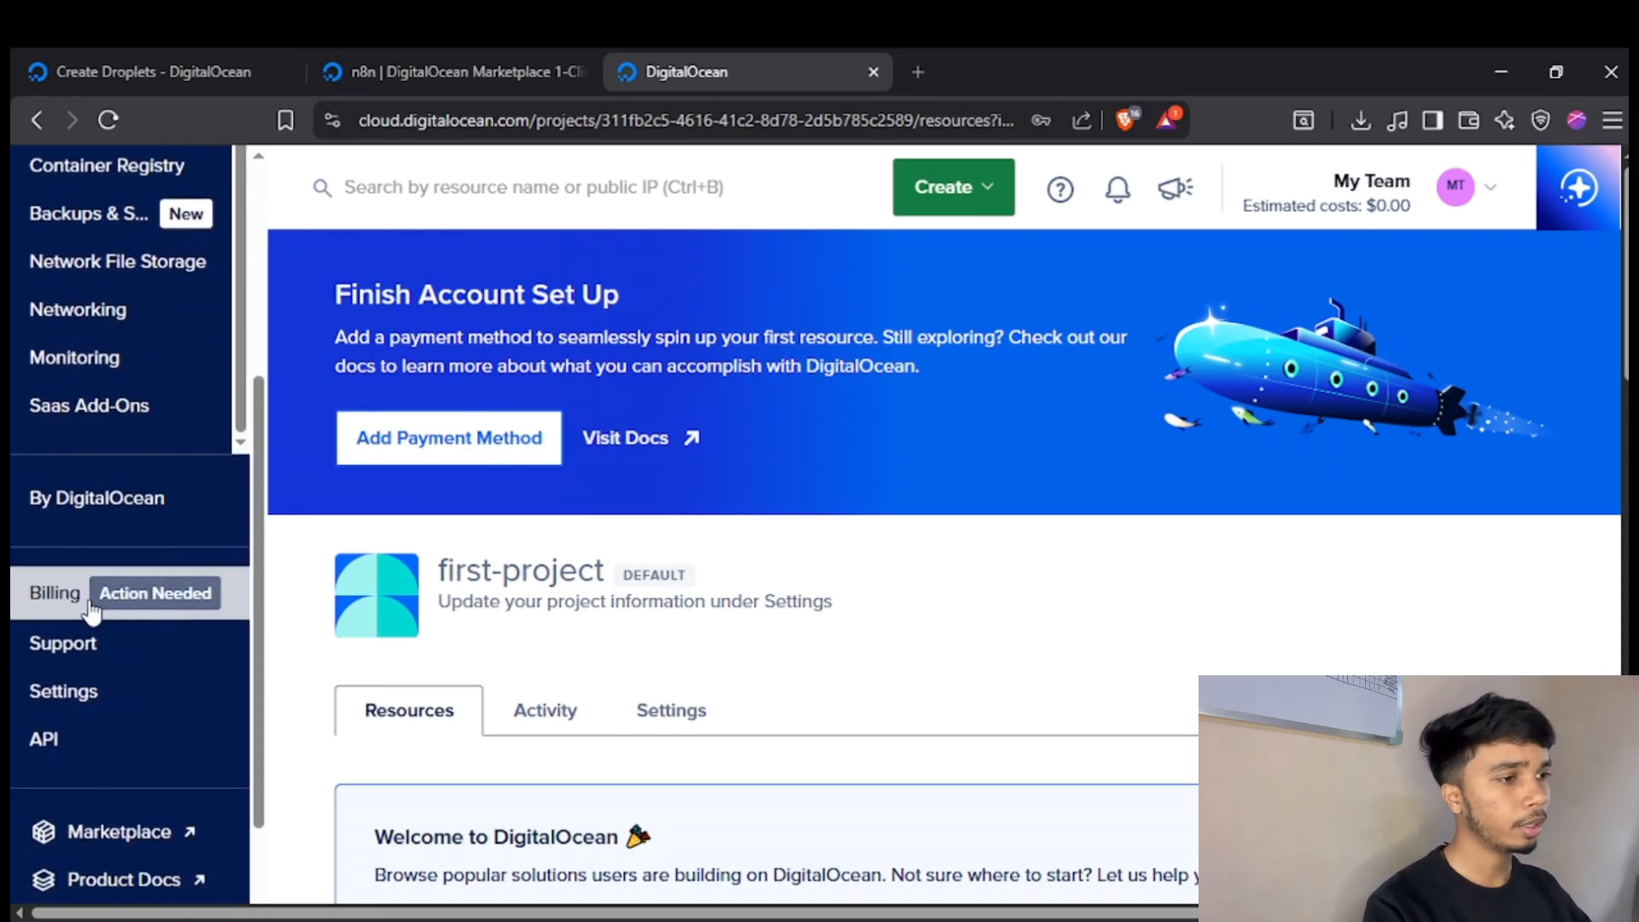
click(91, 609)
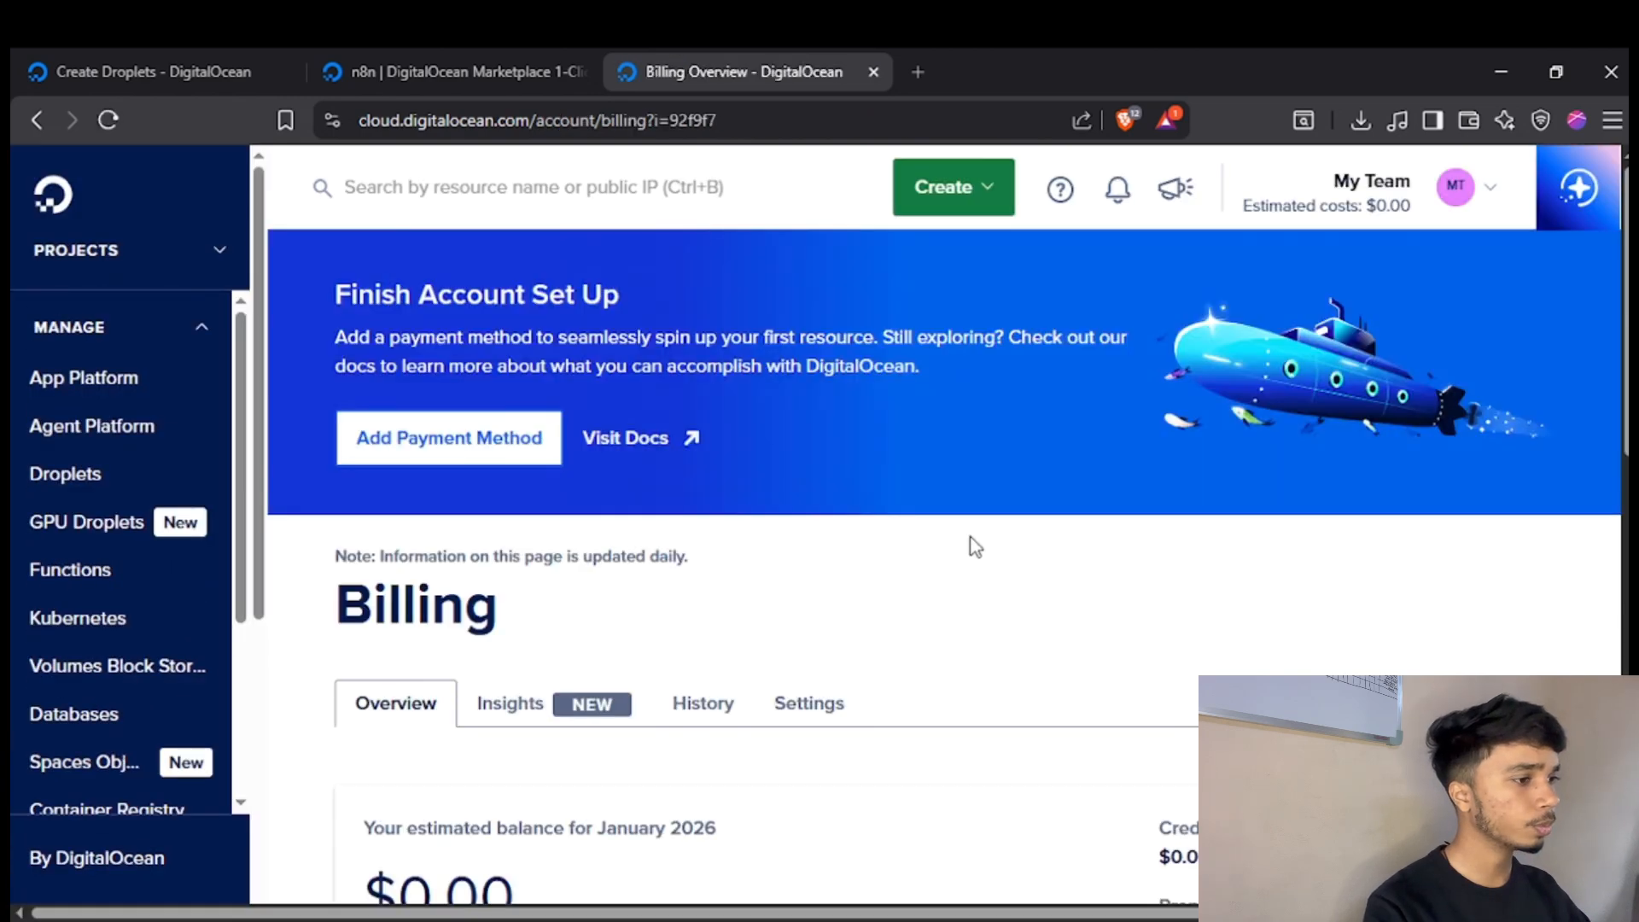
scroll(975, 546, down, 6)
scroll(1061, 501, down, 4)
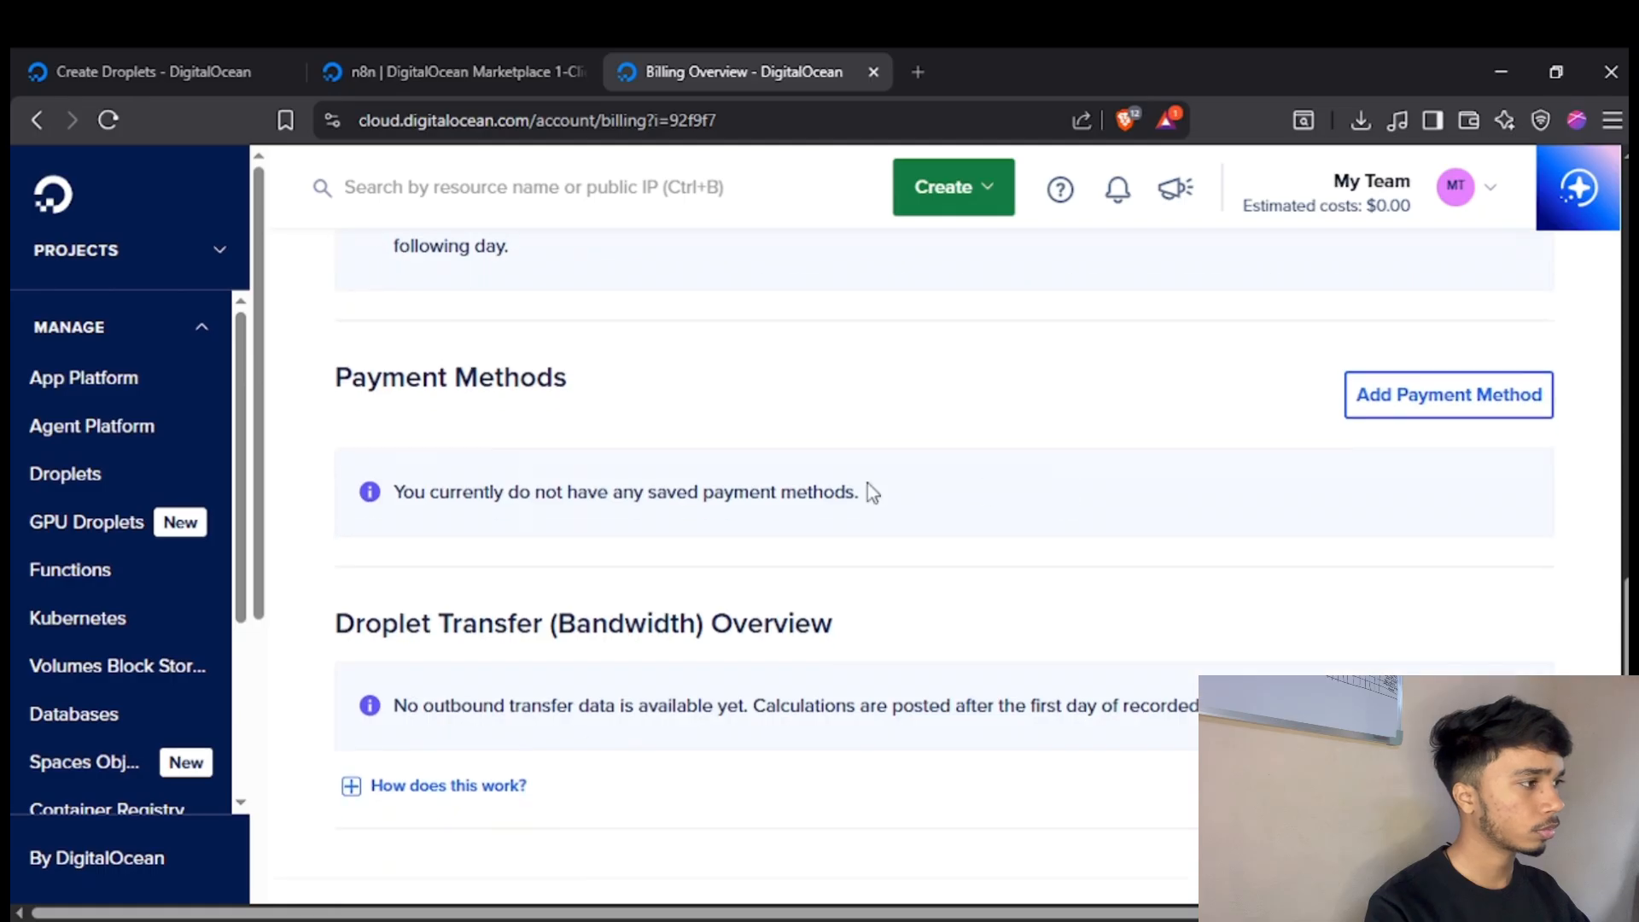
scroll(598, 555, down, 1)
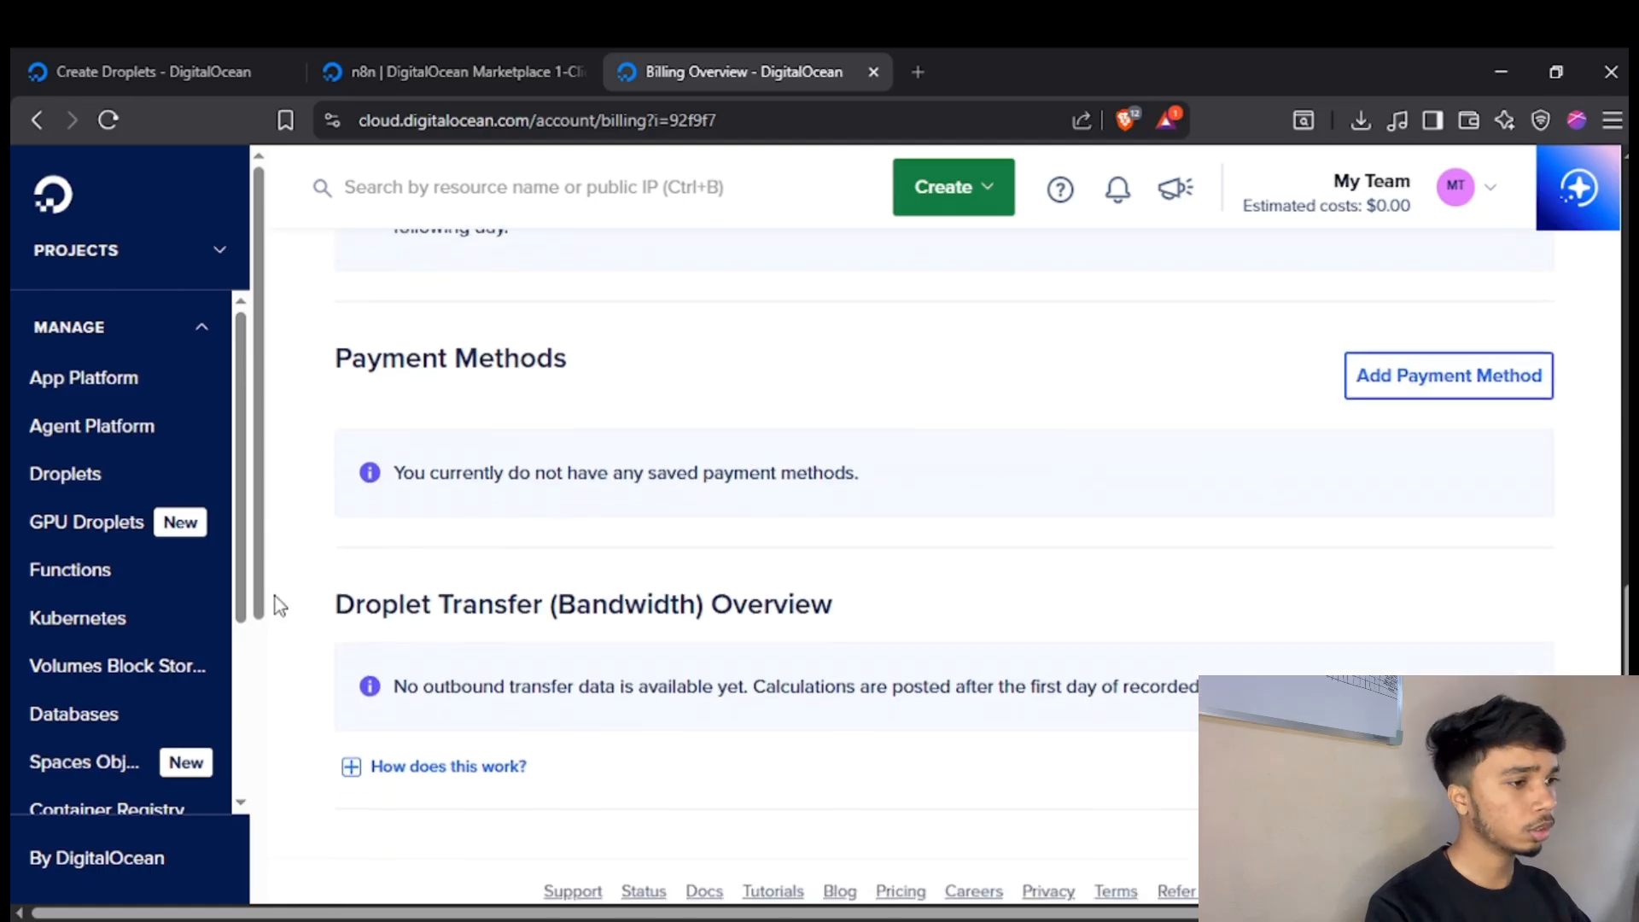
scroll(51, 547, down, 5)
scroll(101, 348, down, 6)
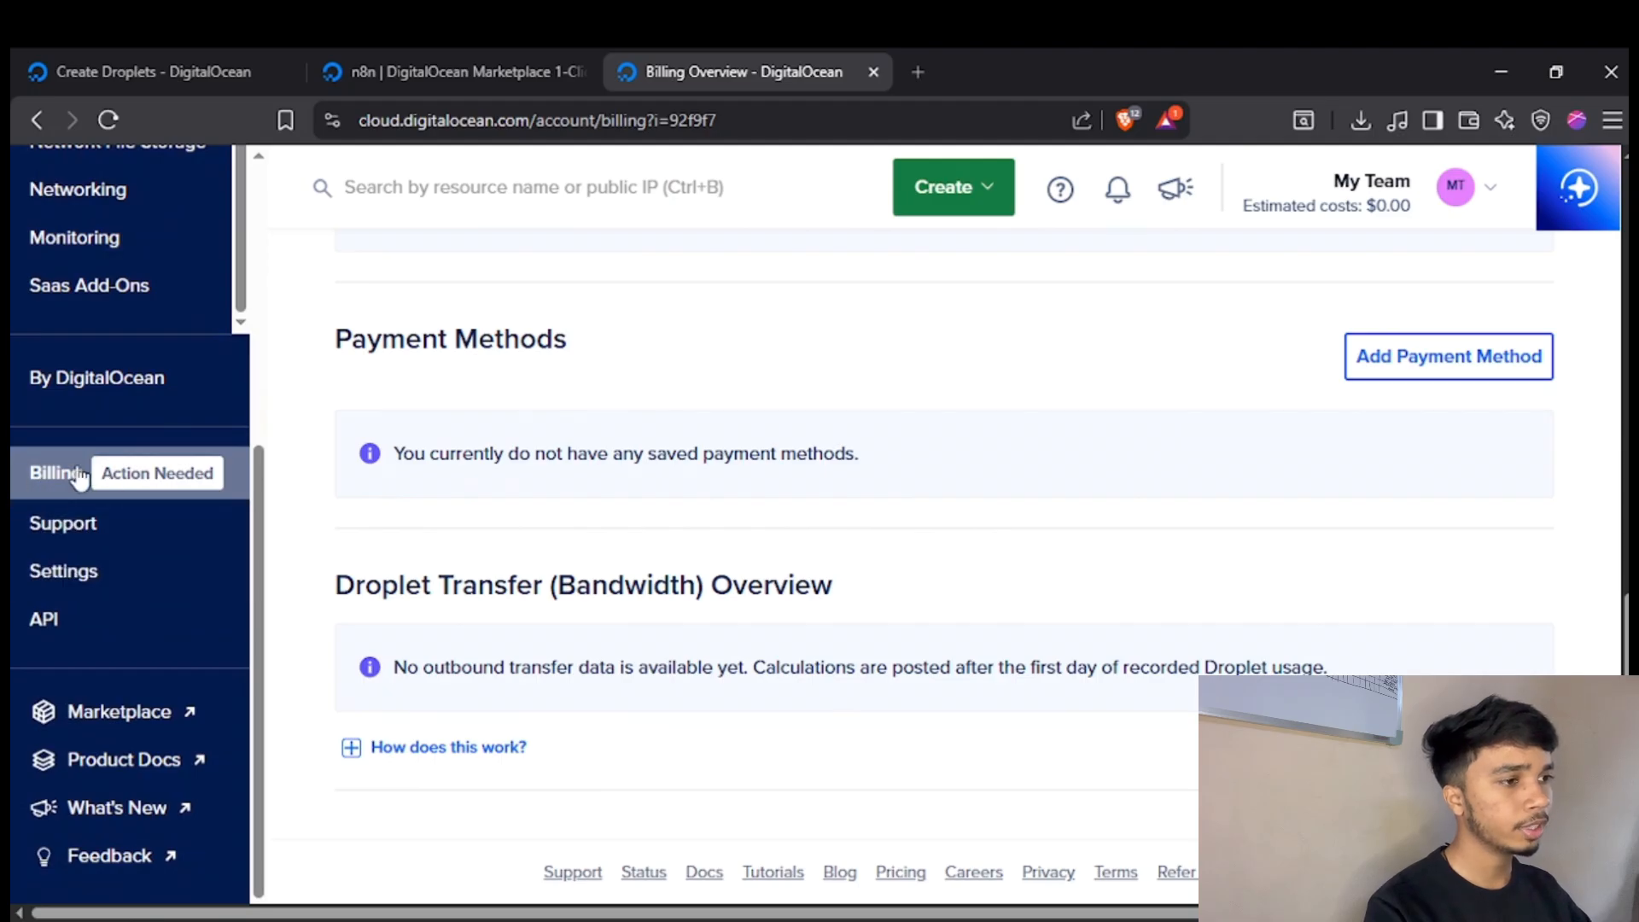
Reload the Billing overview, open the form for adding a payment method, review its card and address fields, and close it.
click(47, 469)
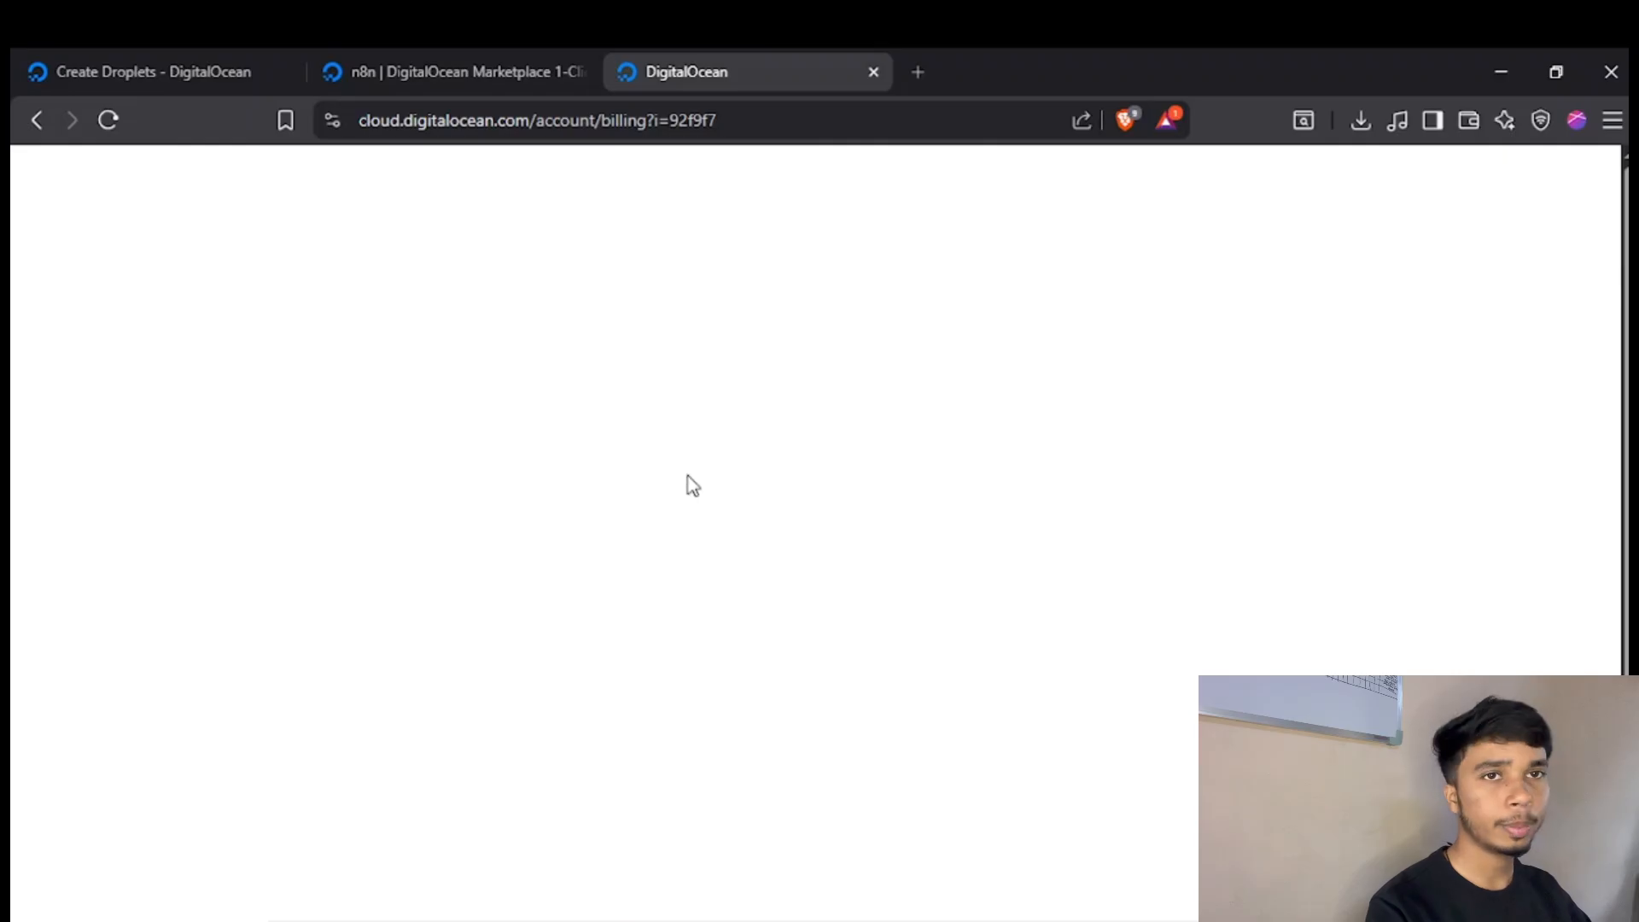
scroll(1051, 447, down, 10)
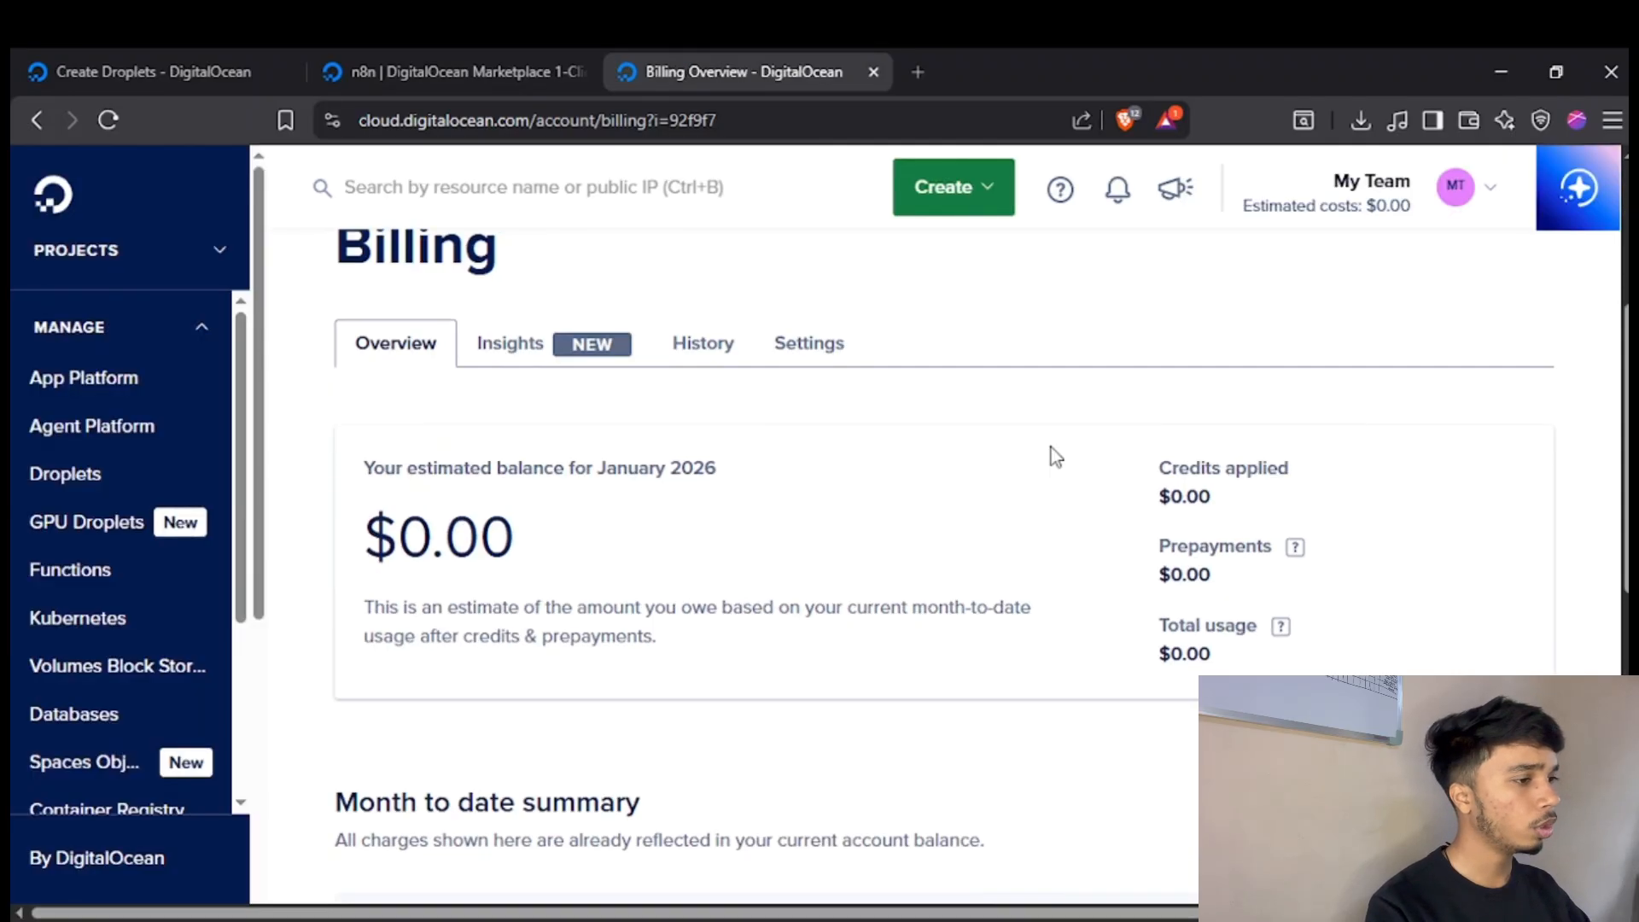
scroll(431, 484, down, 2)
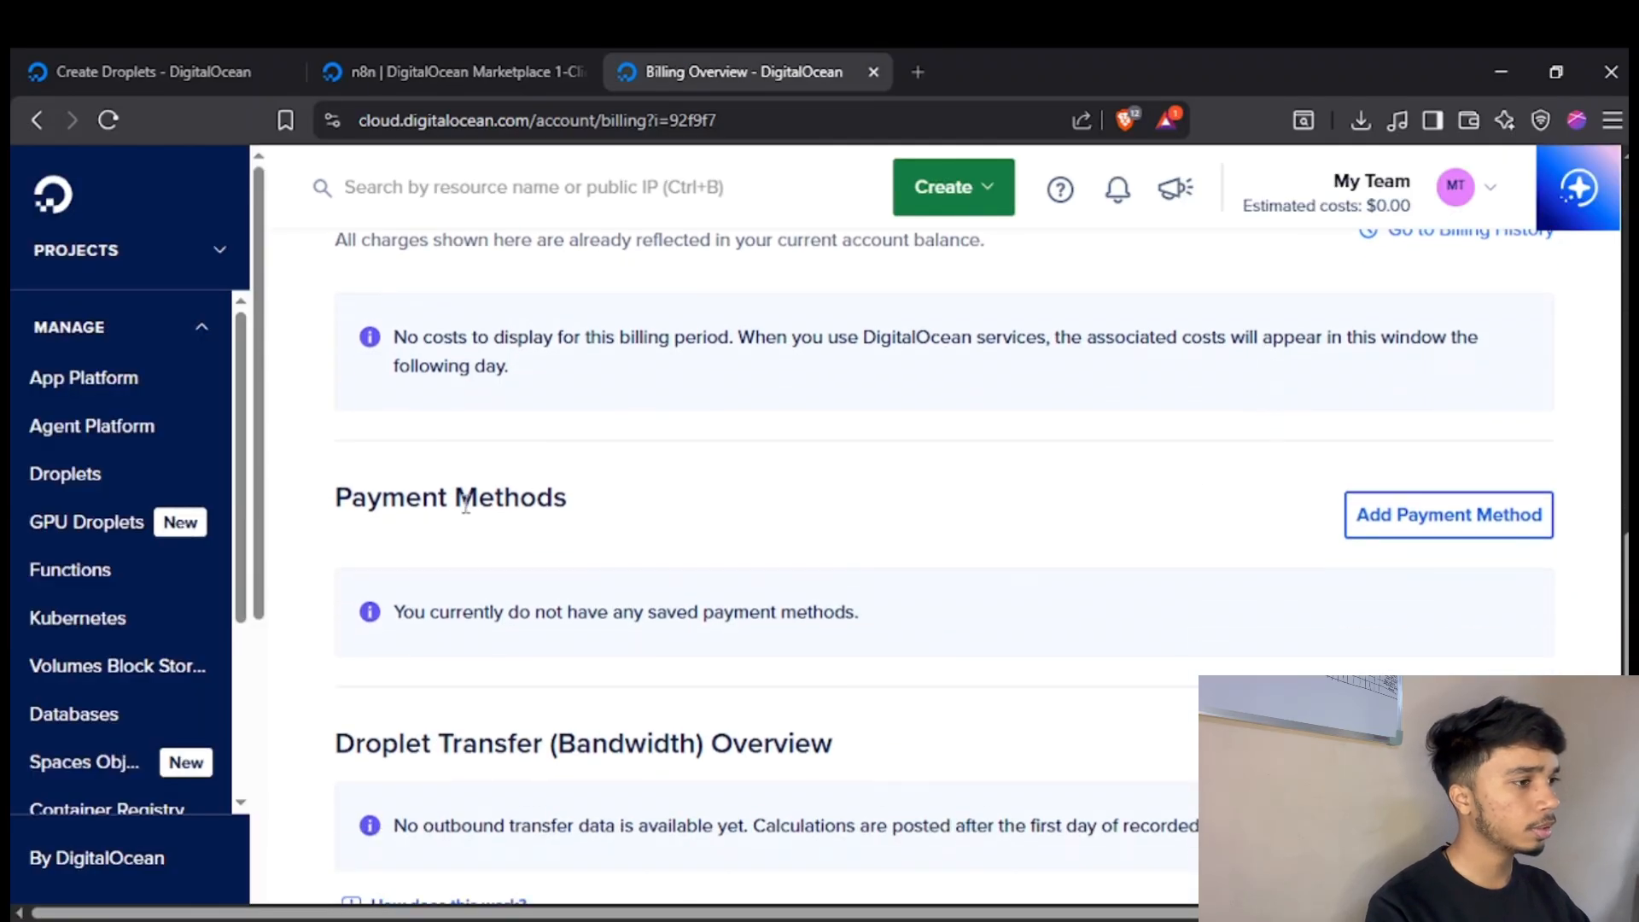
triple_click(458, 502)
click(1449, 514)
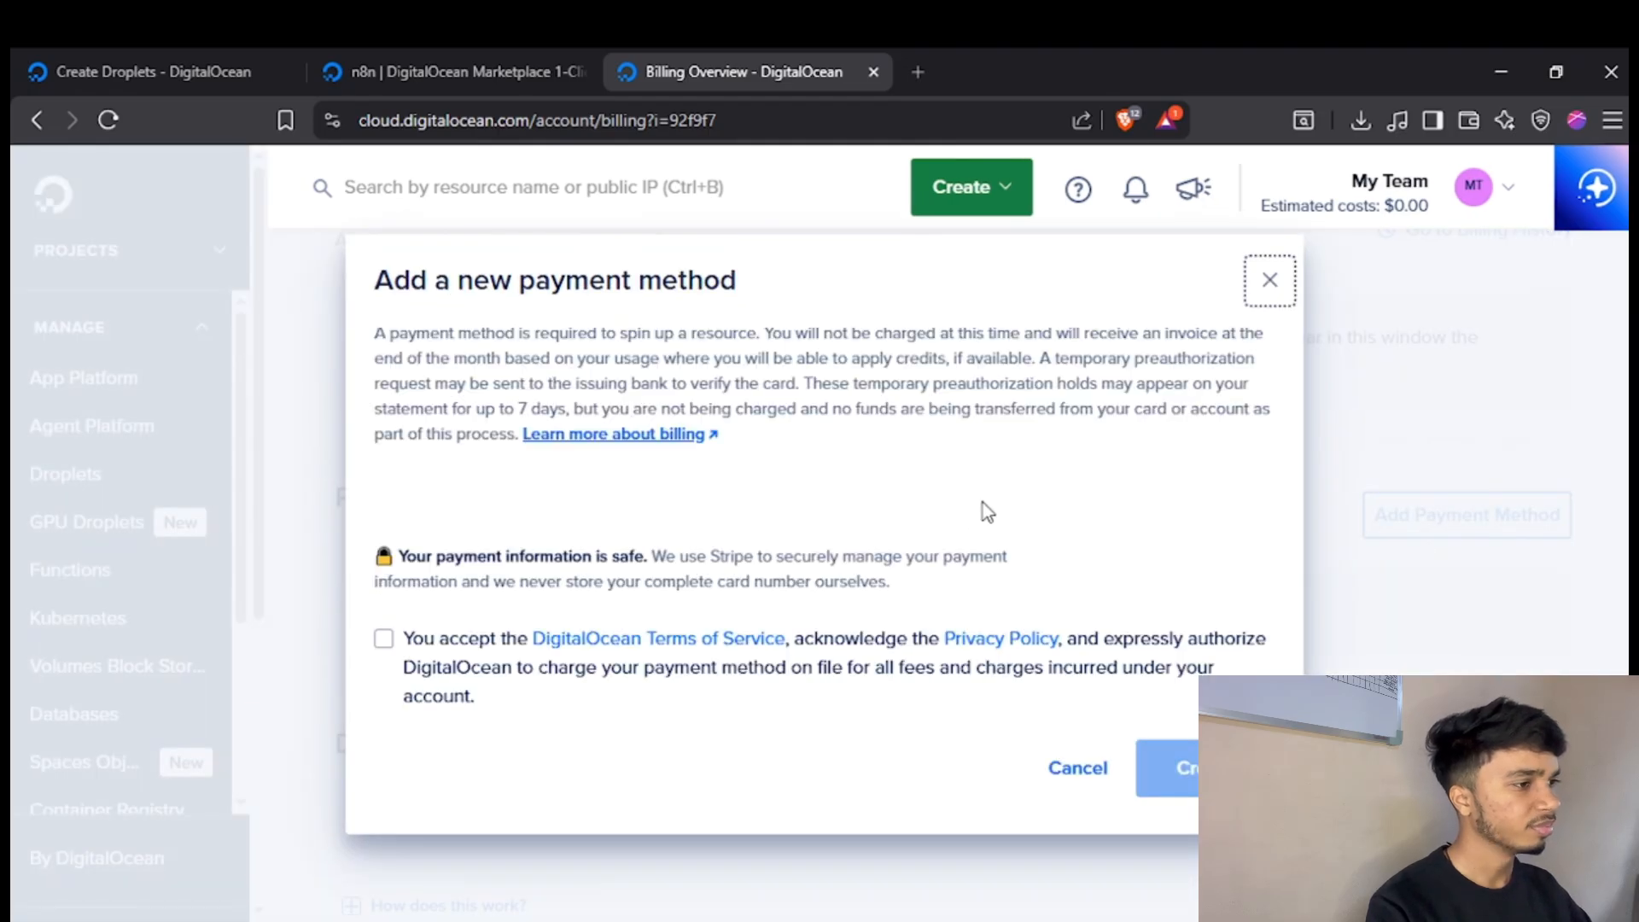
scroll(649, 512, down, 2)
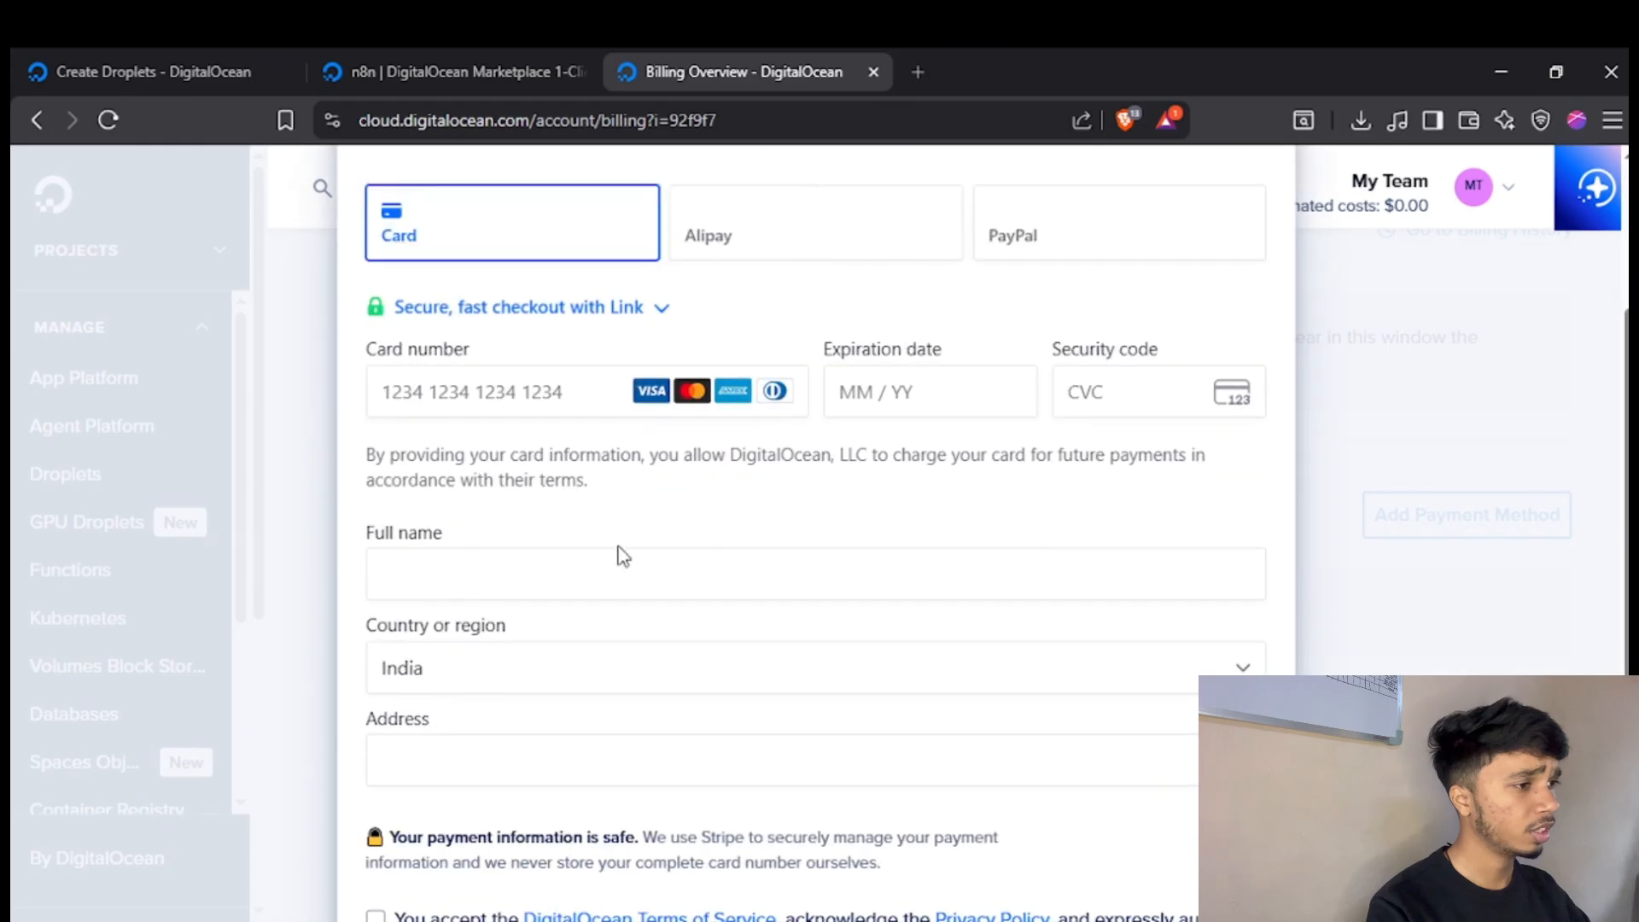
scroll(793, 529, down, 3)
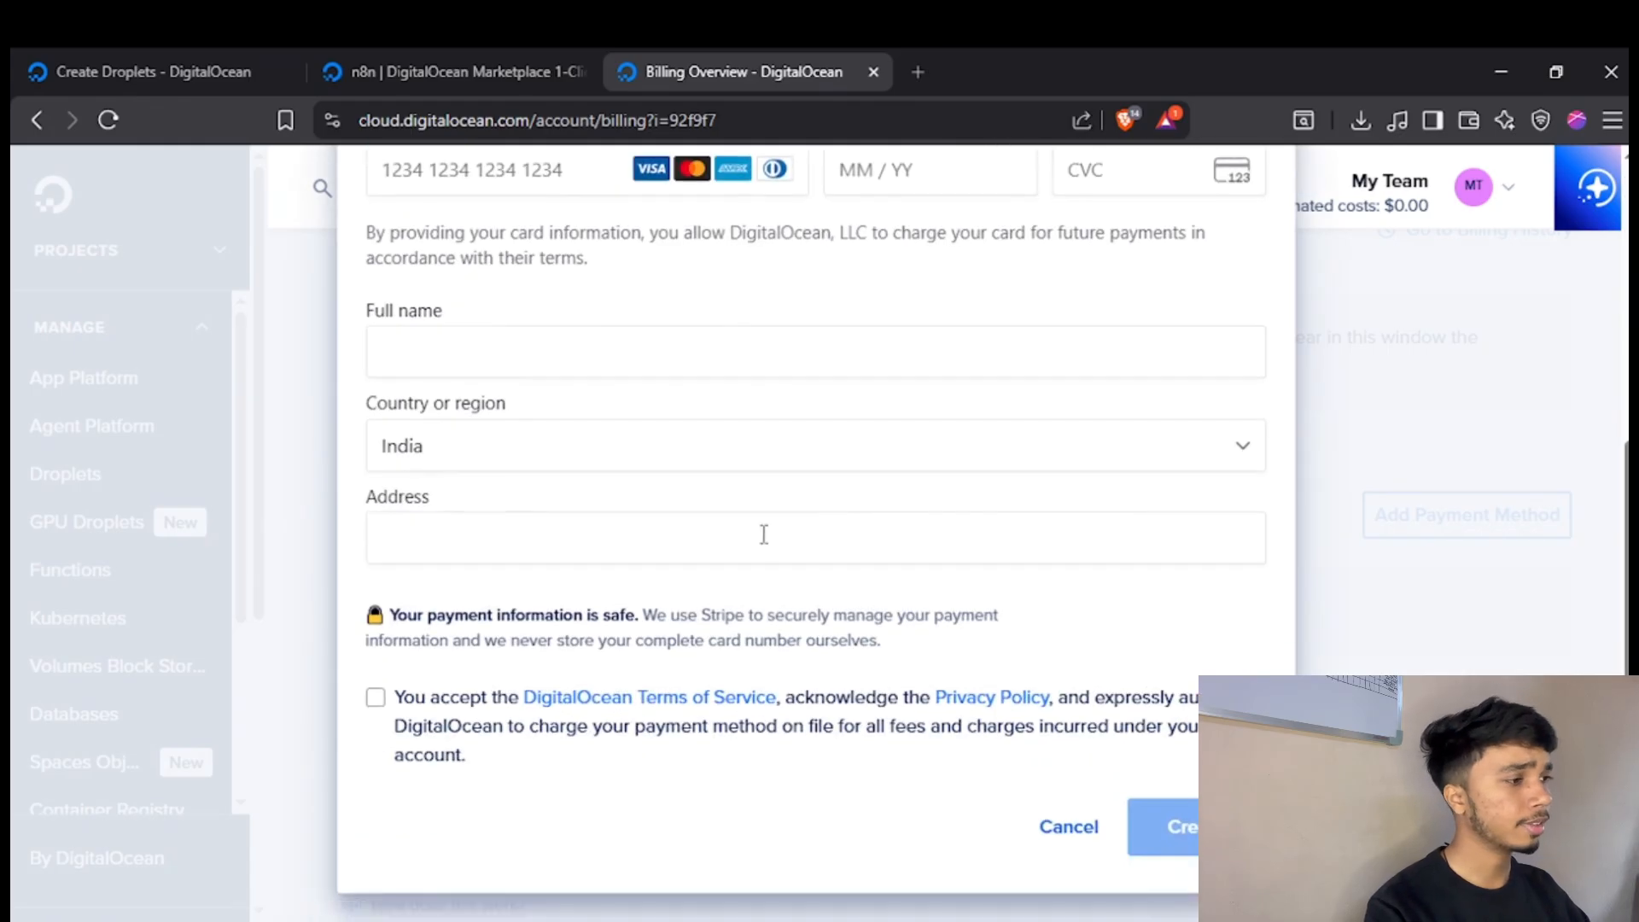
click(1092, 826)
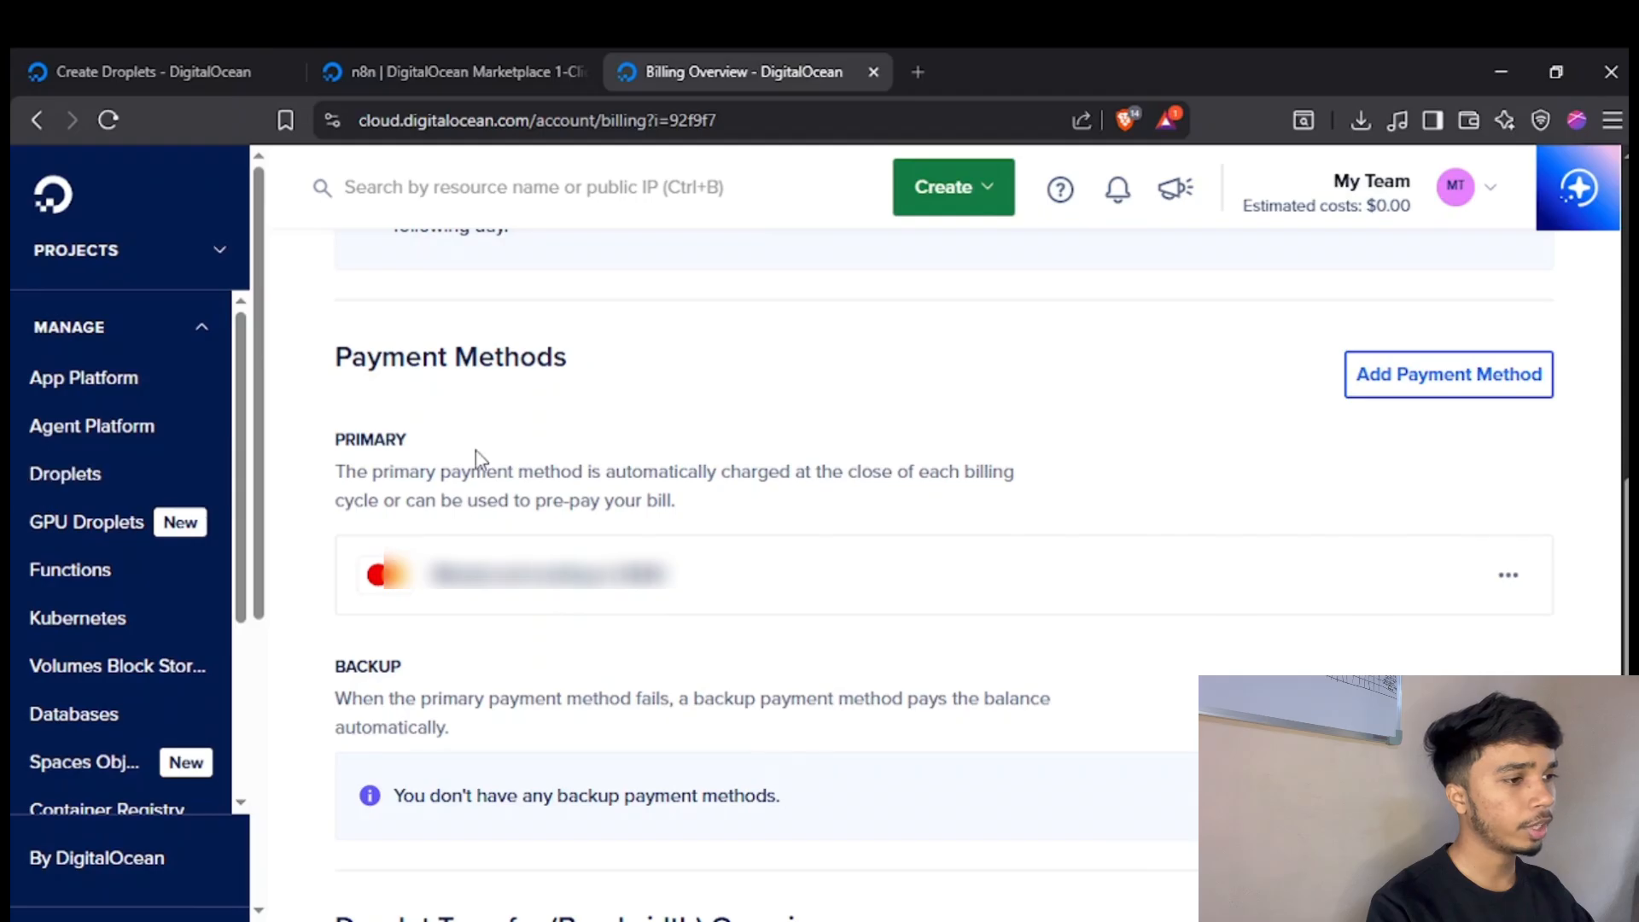
Return to the first-project page and open the DigitalOcean Marketplace.
scroll(323, 507, up, 3)
click(34, 120)
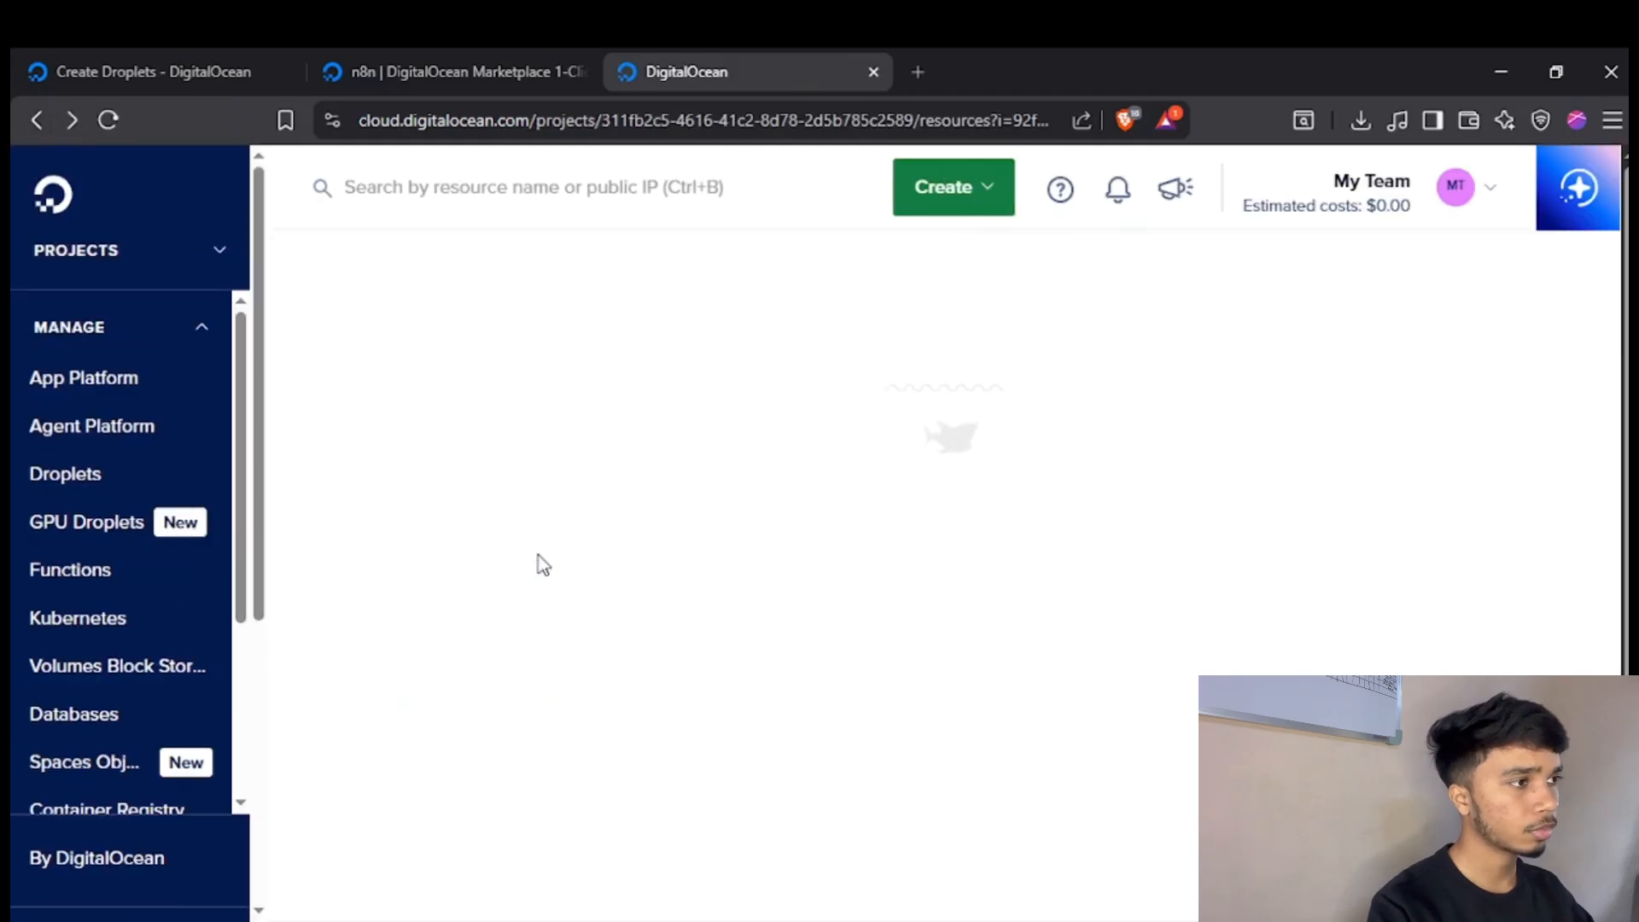
scroll(160, 504, down, 3)
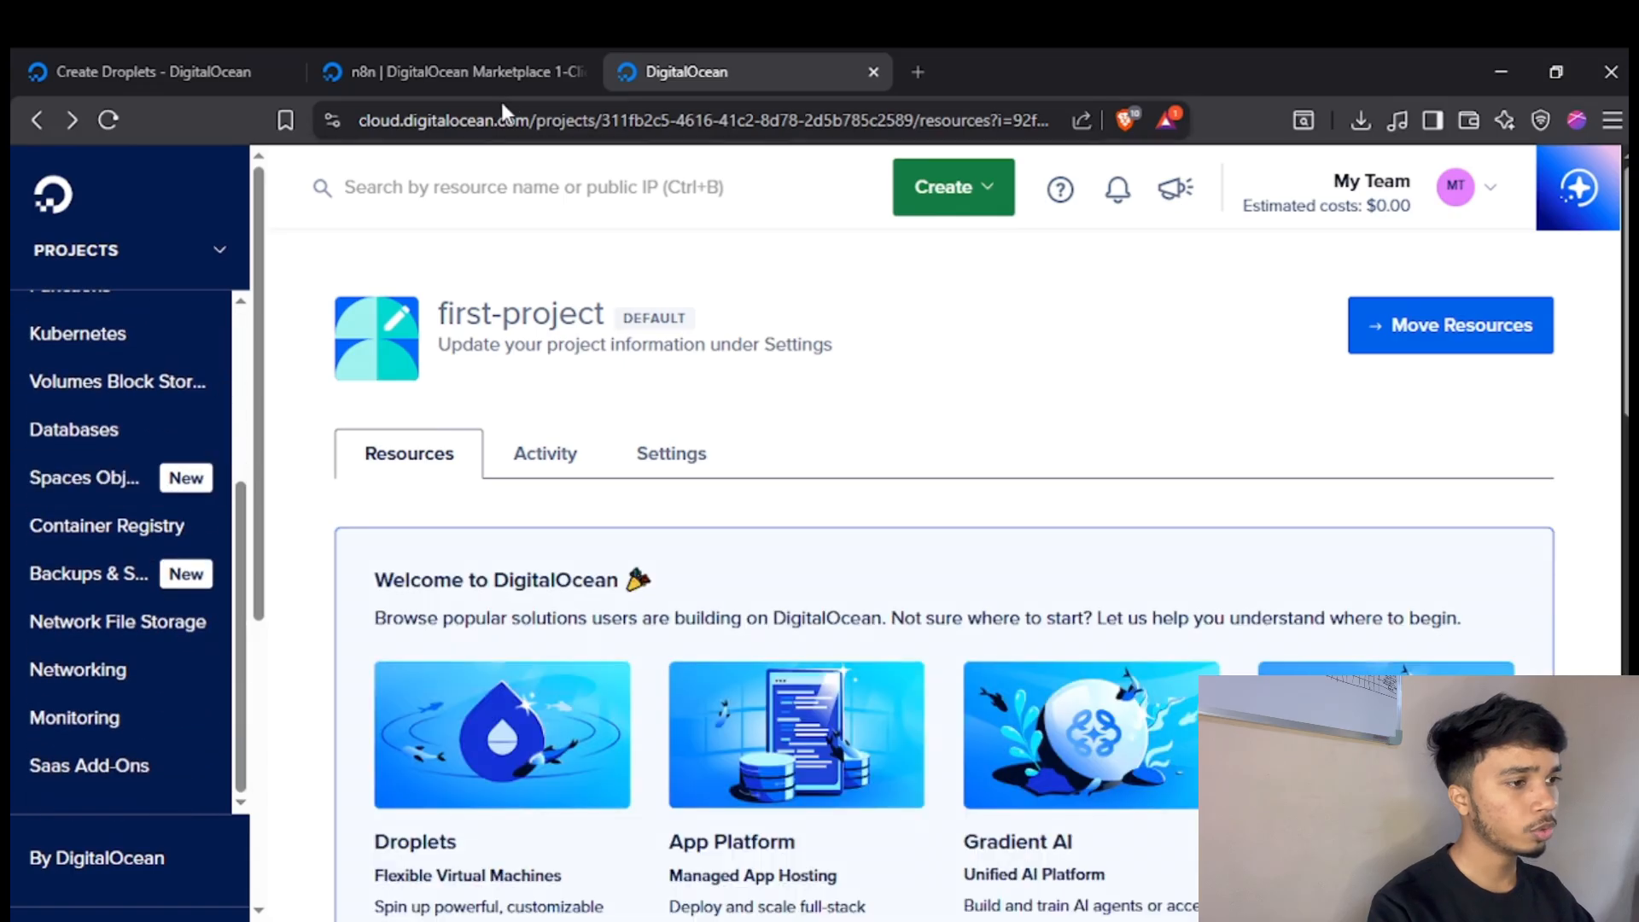
scroll(180, 435, down, 4)
scroll(171, 439, down, 2)
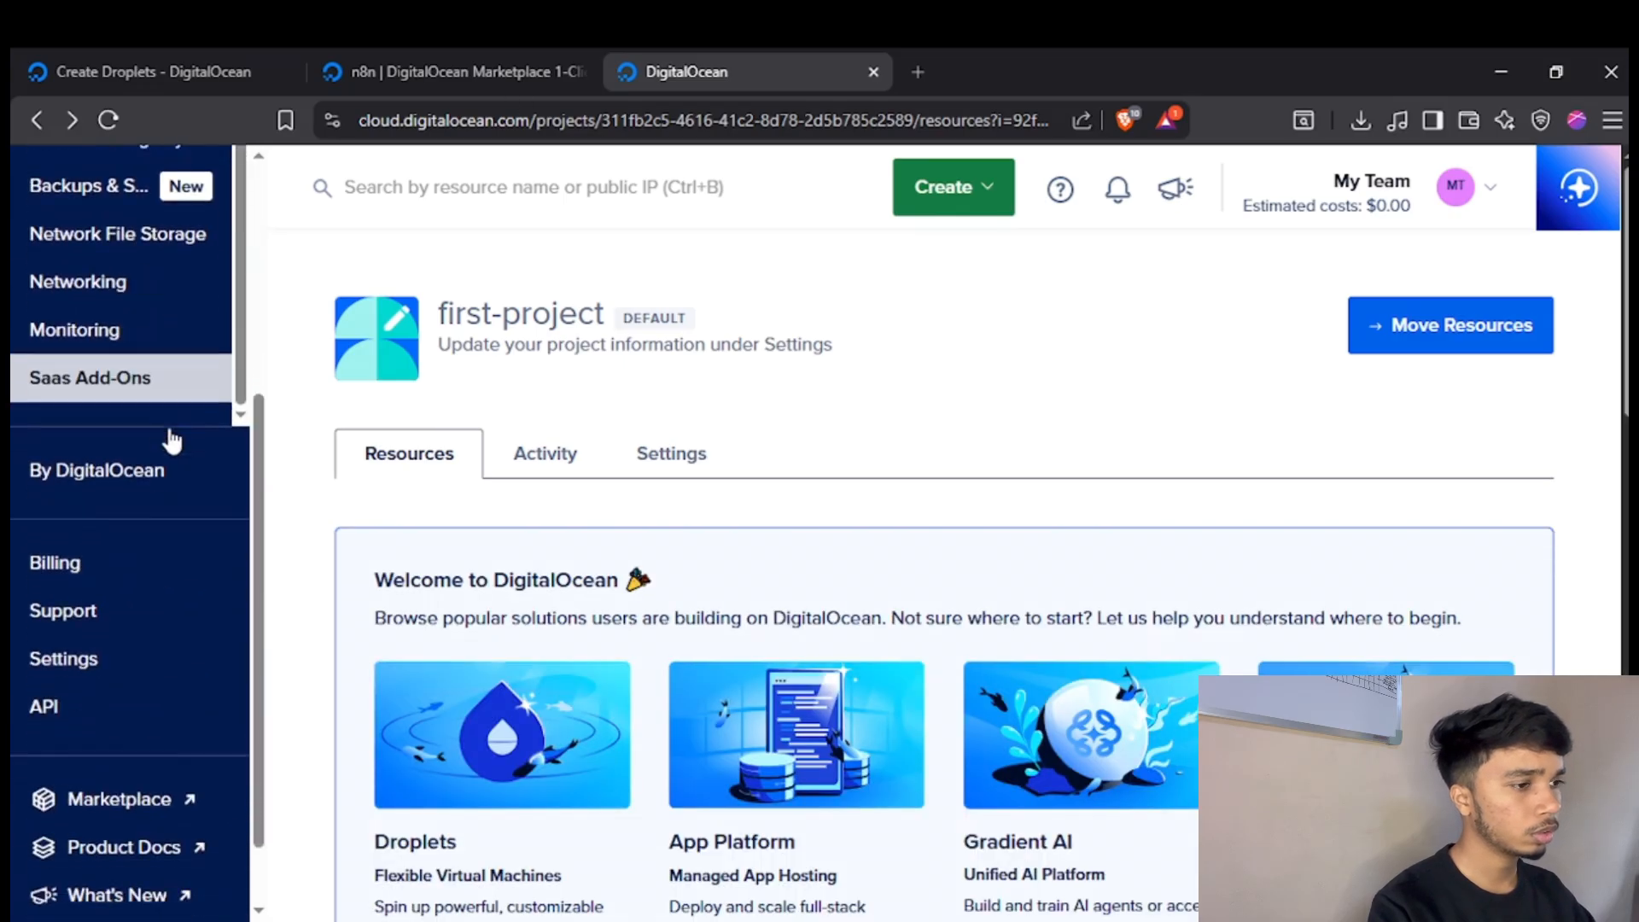
scroll(150, 625, down, 5)
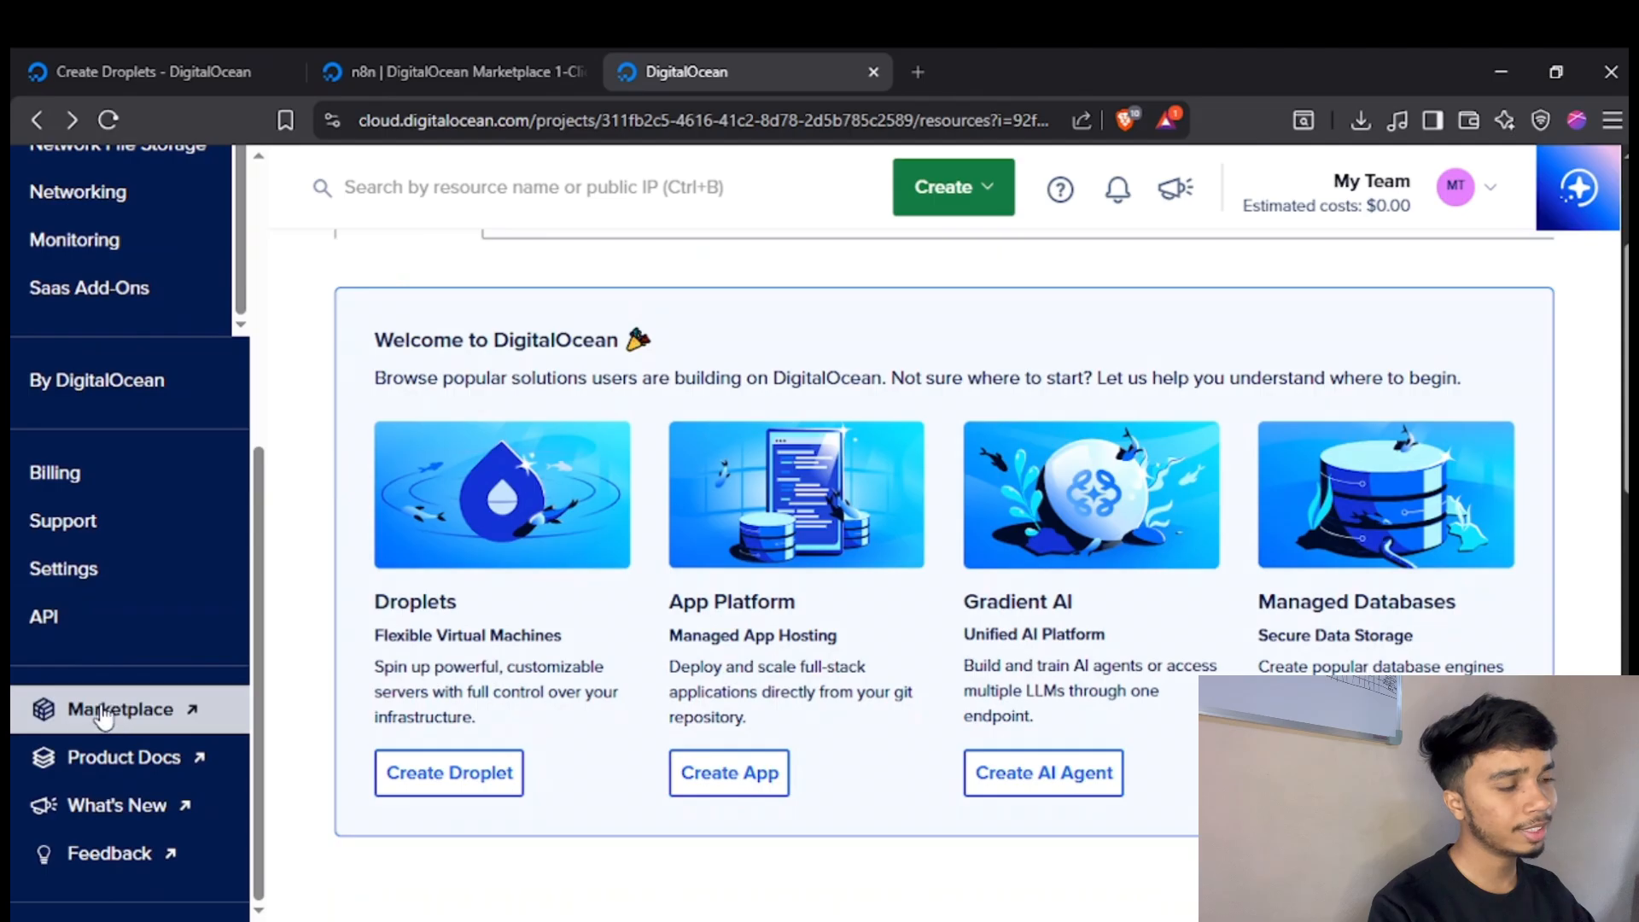
click(109, 719)
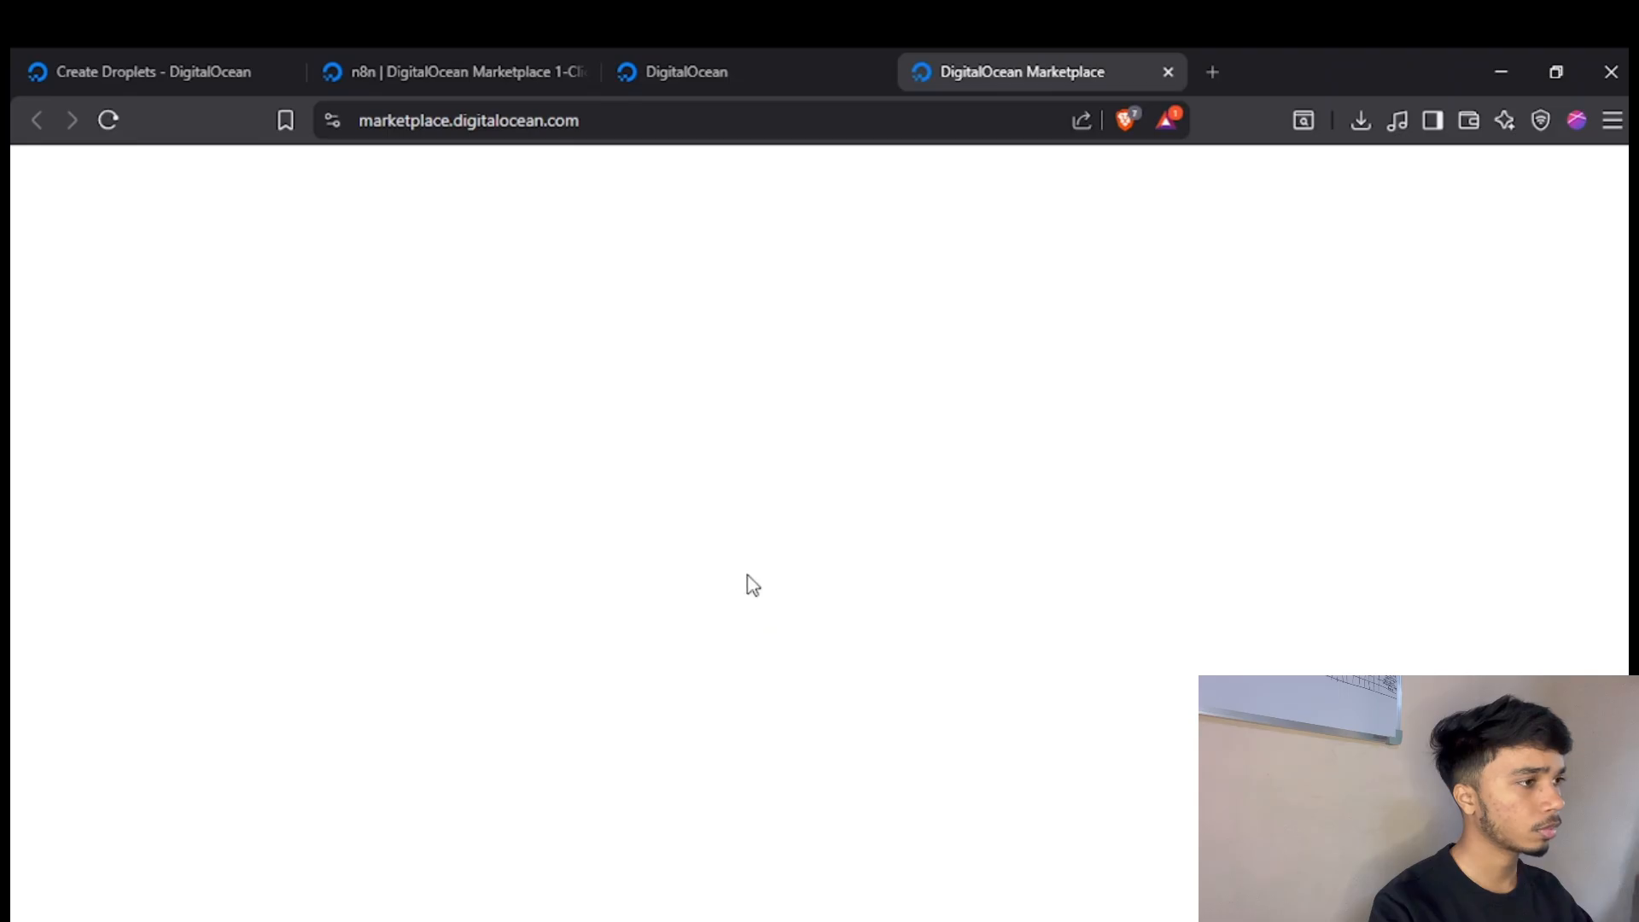
Search the Marketplace for n8n and open the n8n Droplet listing.
scroll(670, 604, down, 1)
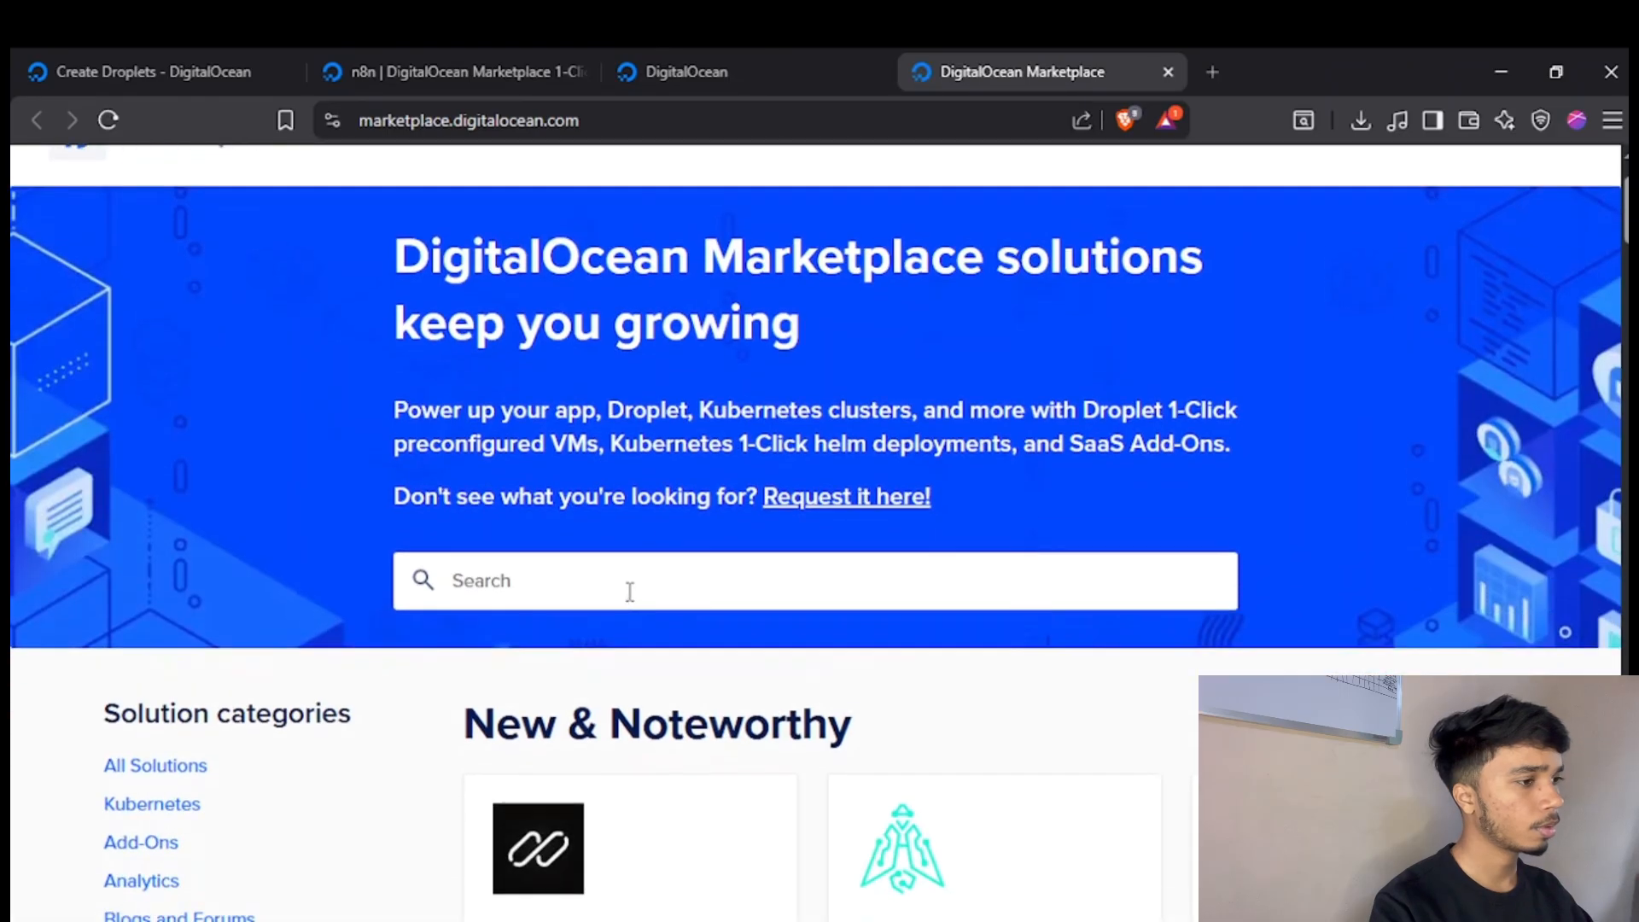
click(630, 590)
text(n8n)
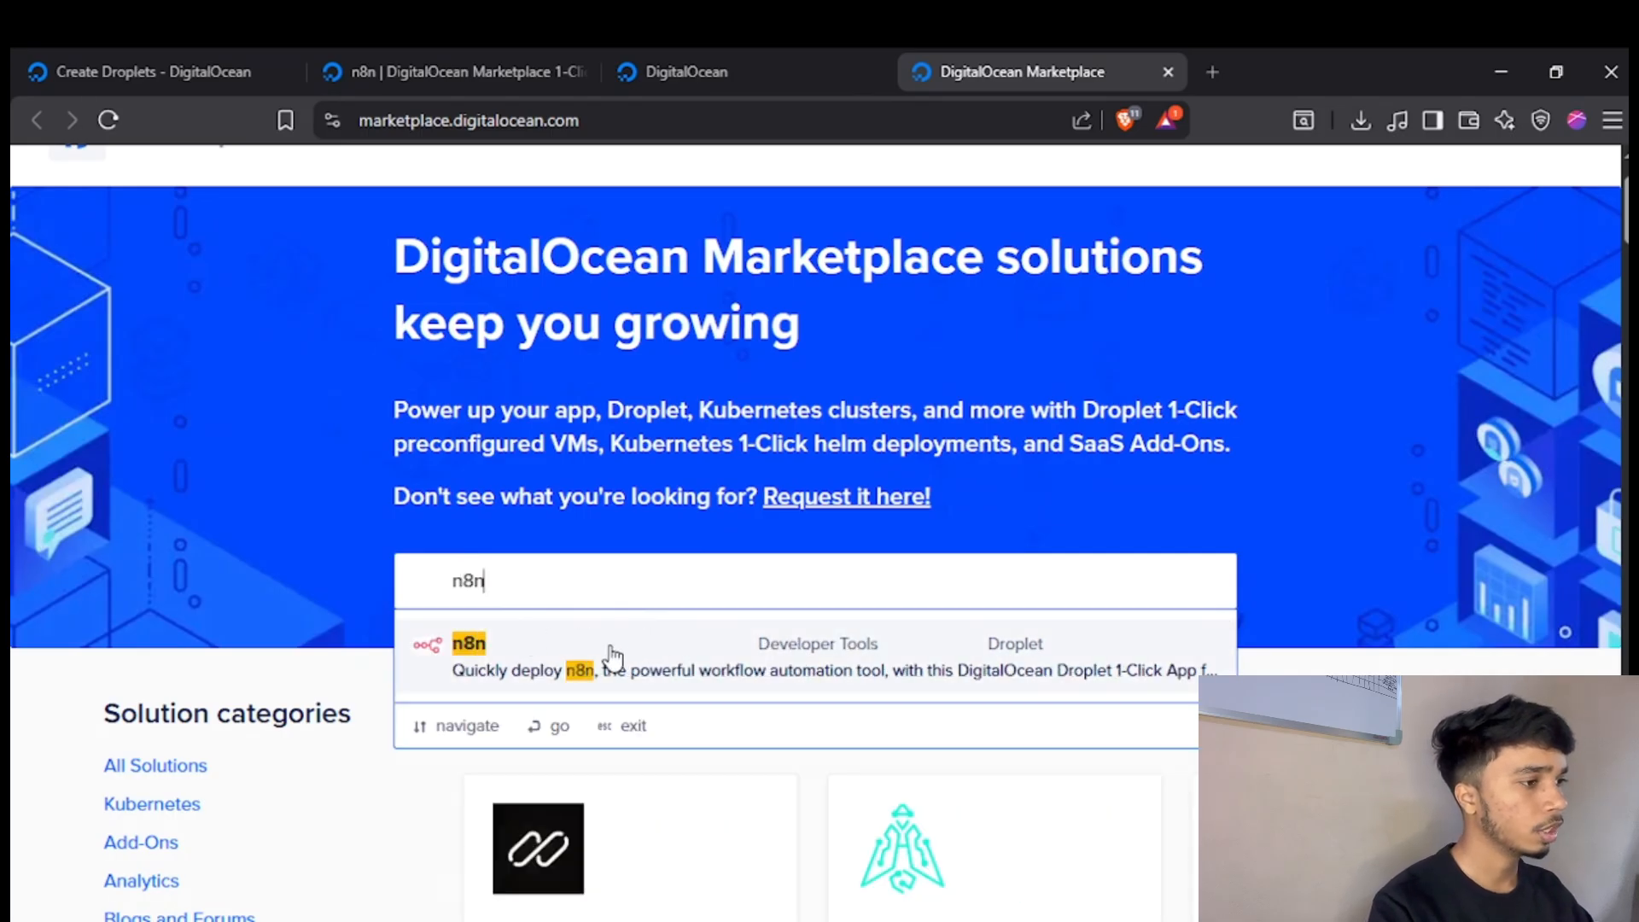
key(Escape)
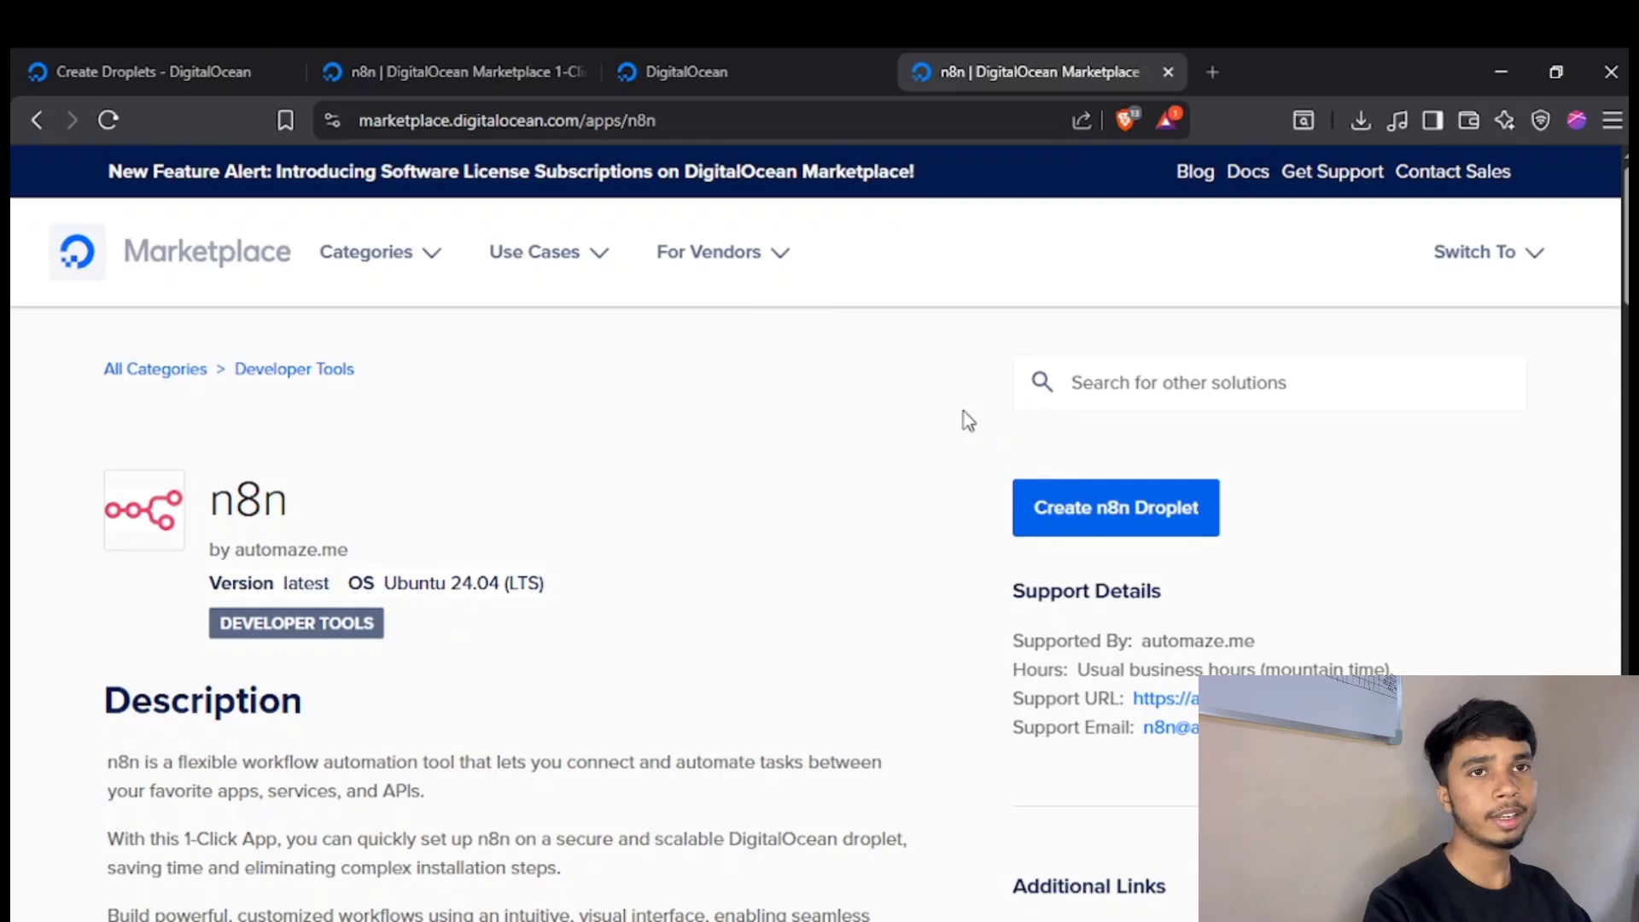
Look over the n8n listing and start creating an n8n Droplet from it.
scroll(964, 421, down, 2)
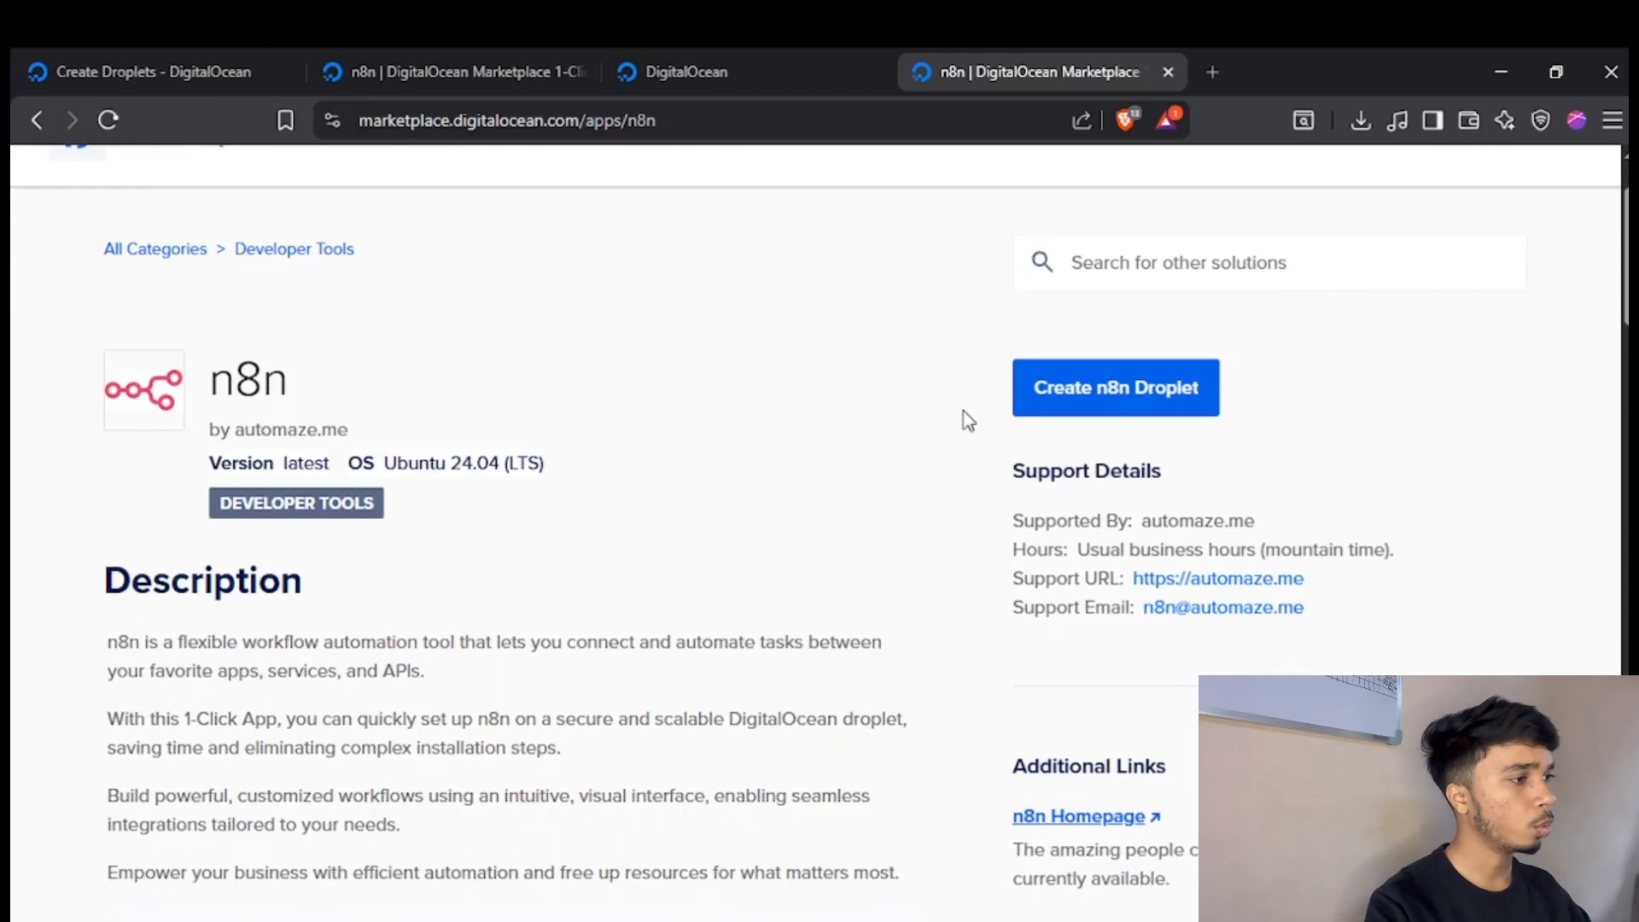
scroll(965, 421, up, 2)
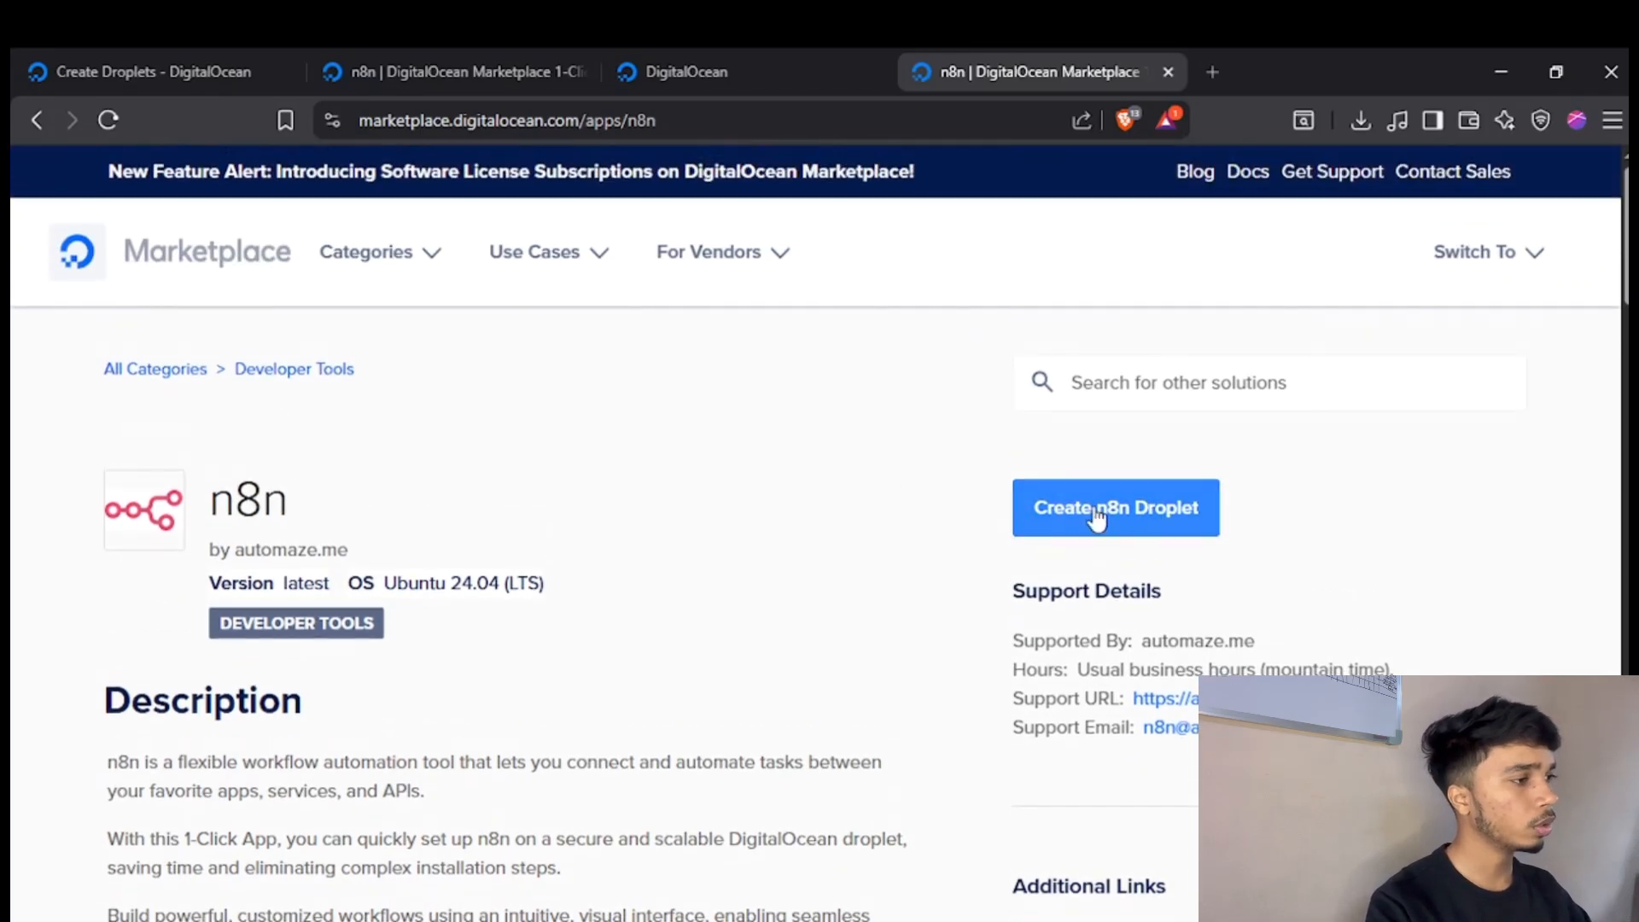
click(1096, 518)
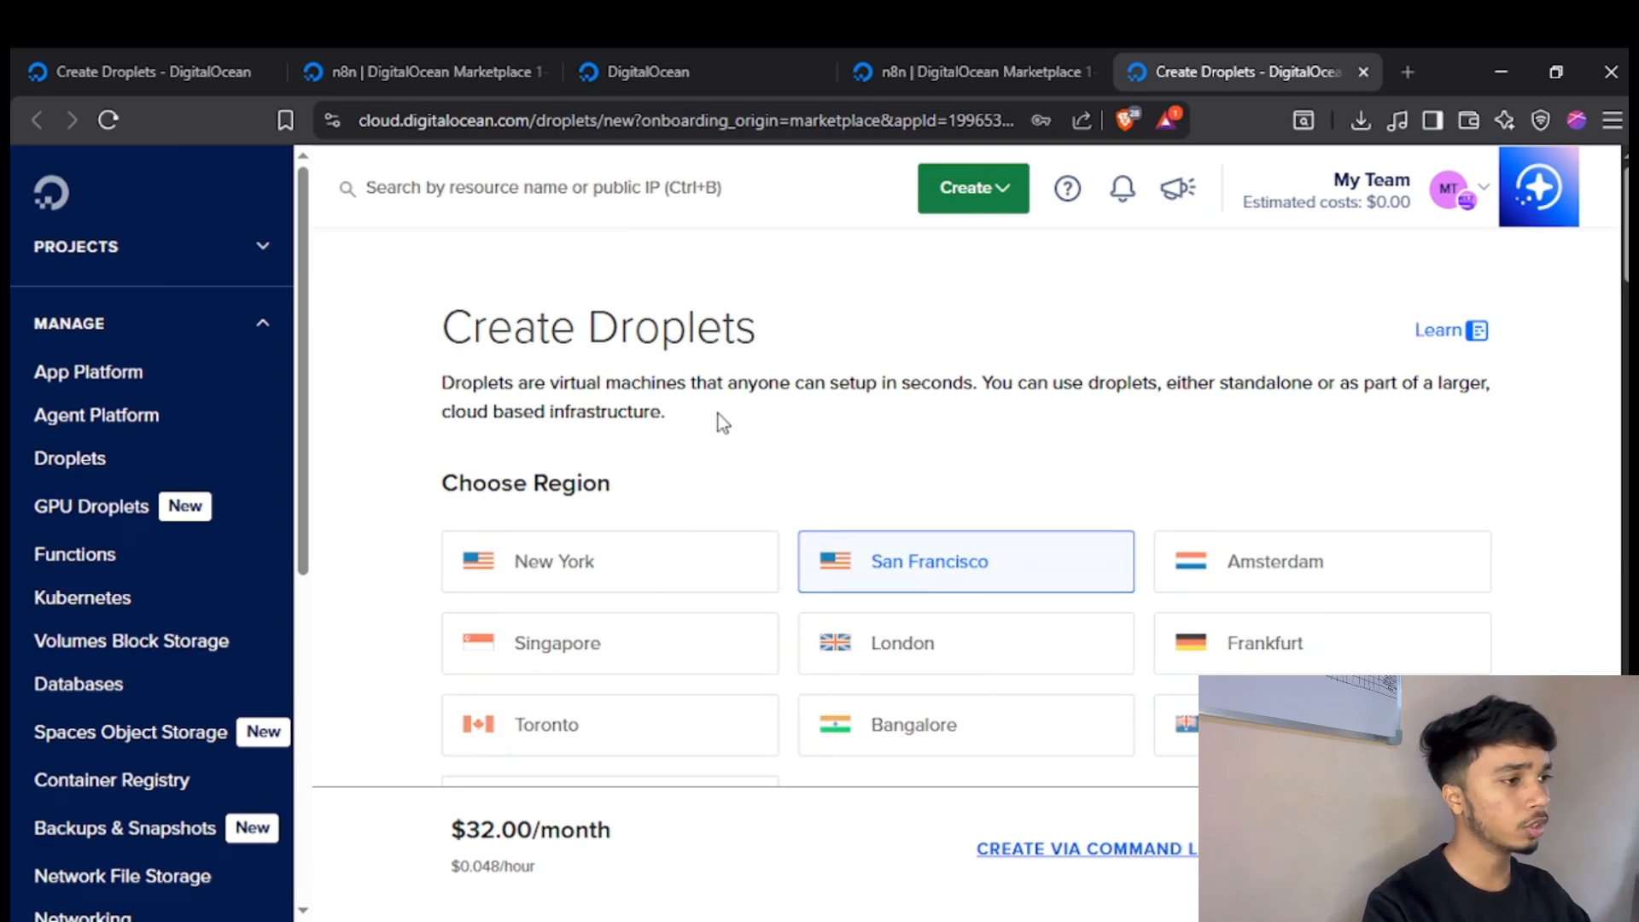
Set the Droplet's region to New York and check the datacenter and the selected n8n Marketplace image.
scroll(754, 430, down, 1)
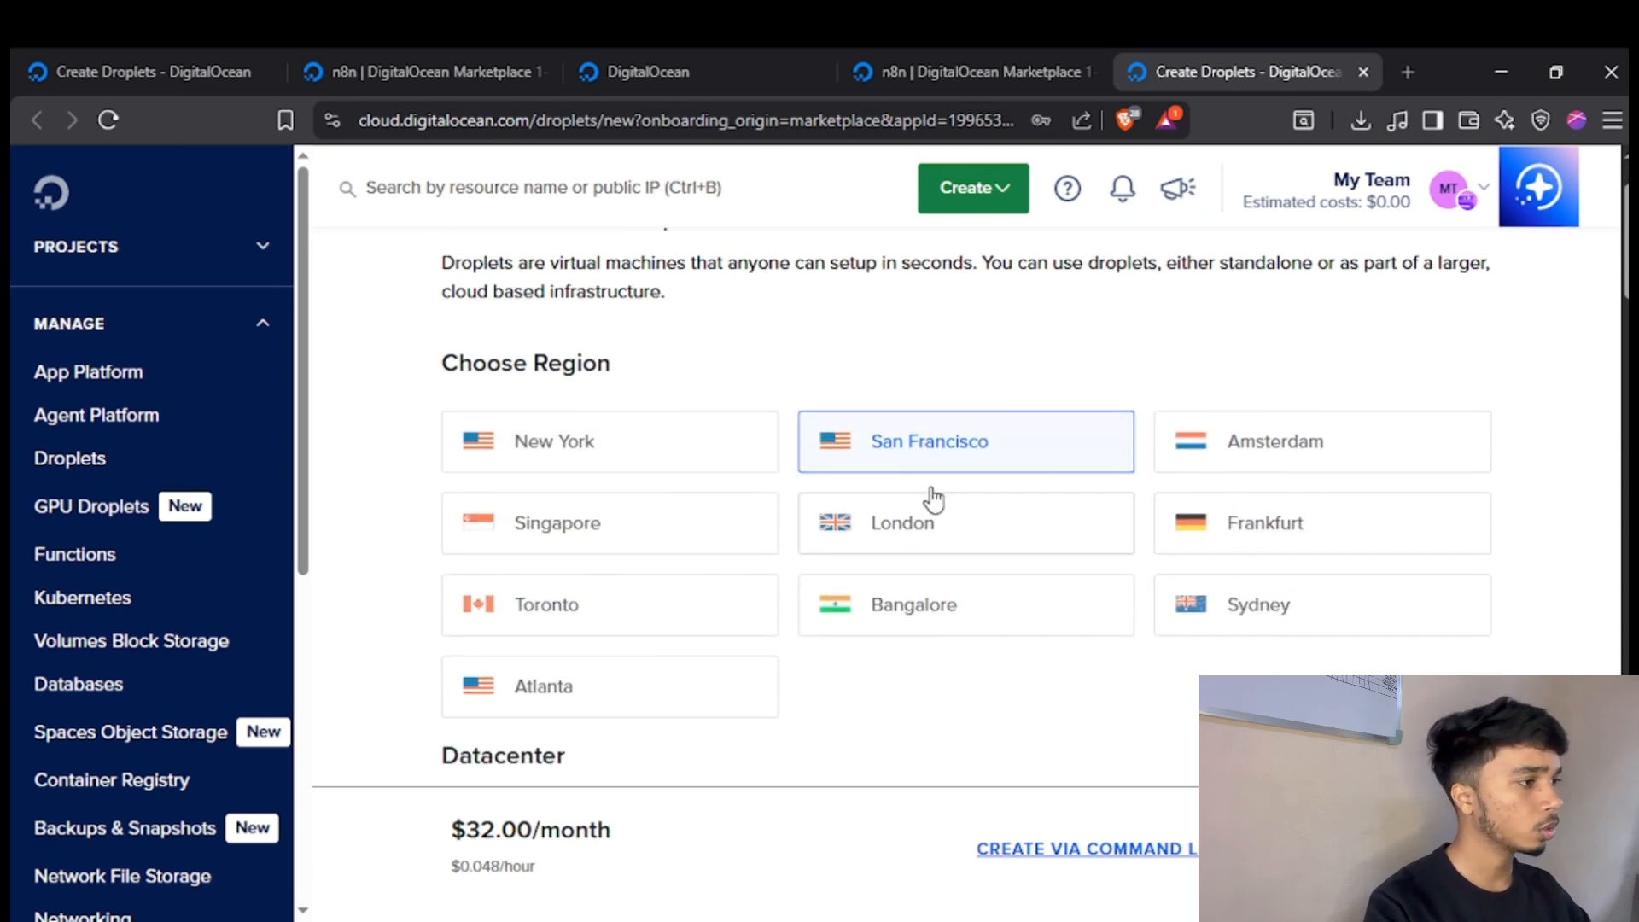
click(741, 435)
scroll(772, 402, down, 4)
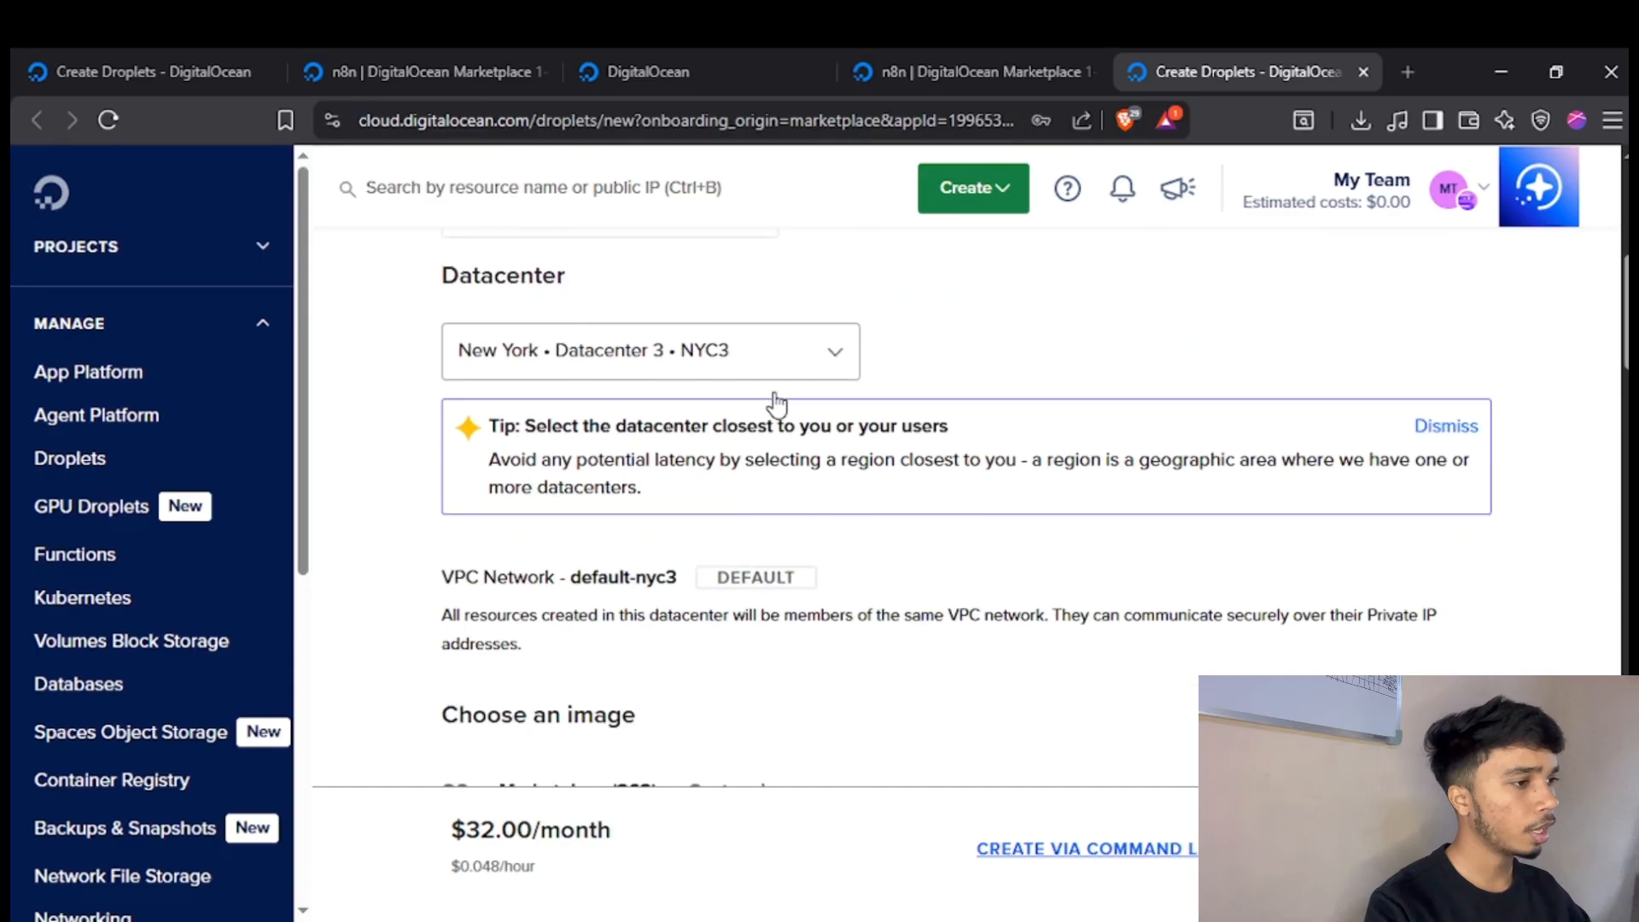
scroll(922, 420, down, 4)
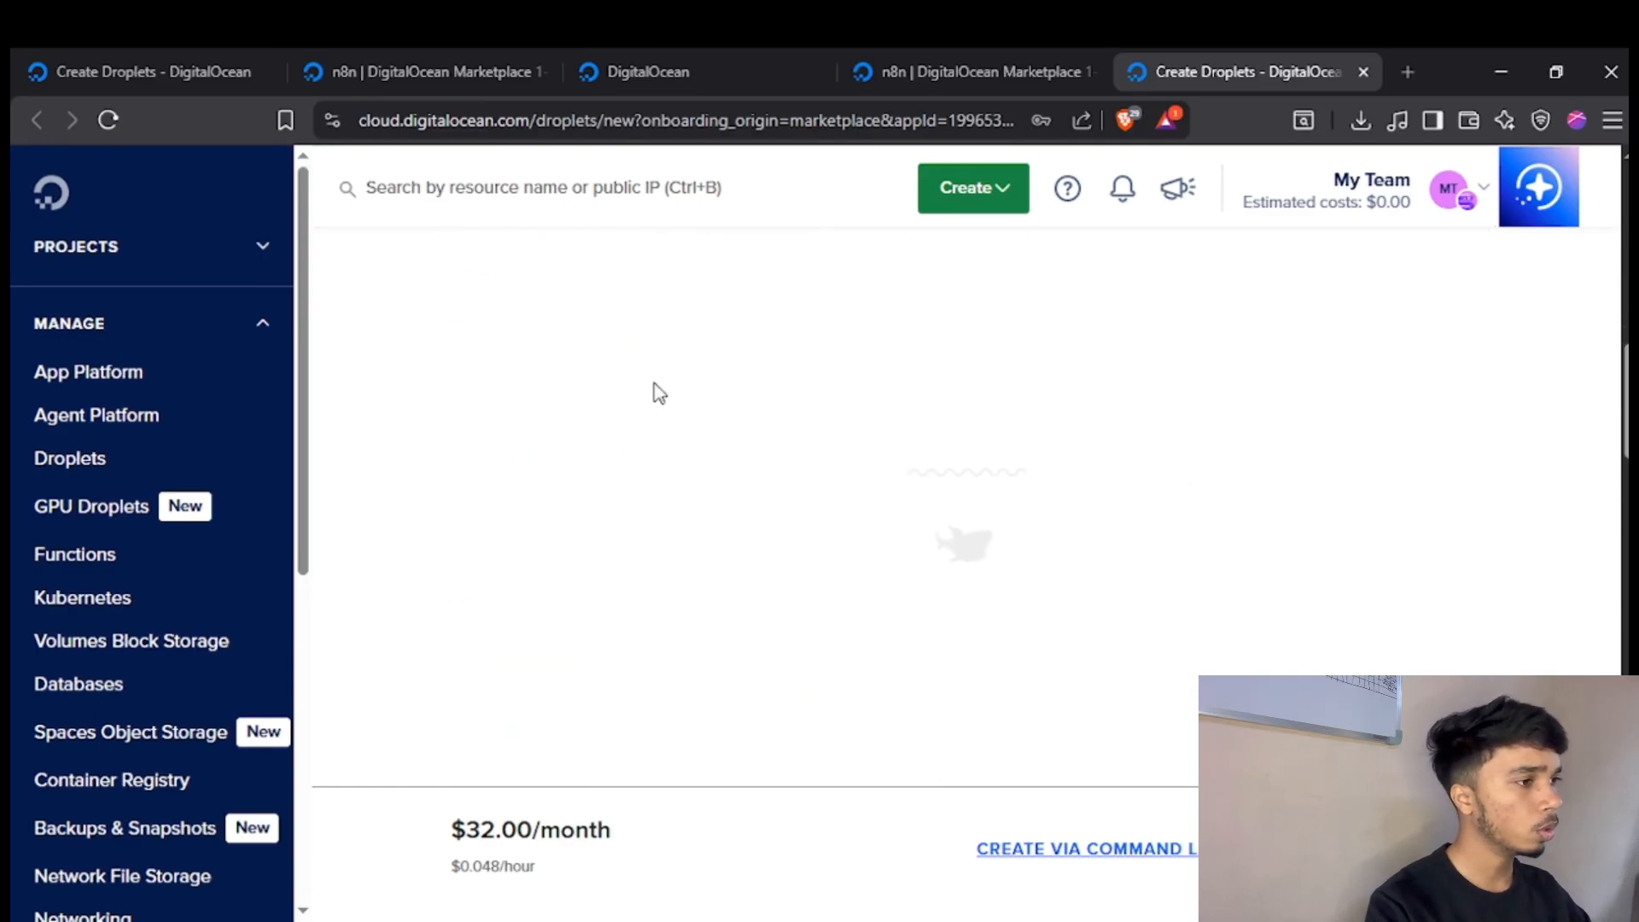
scroll(751, 401, down, 2)
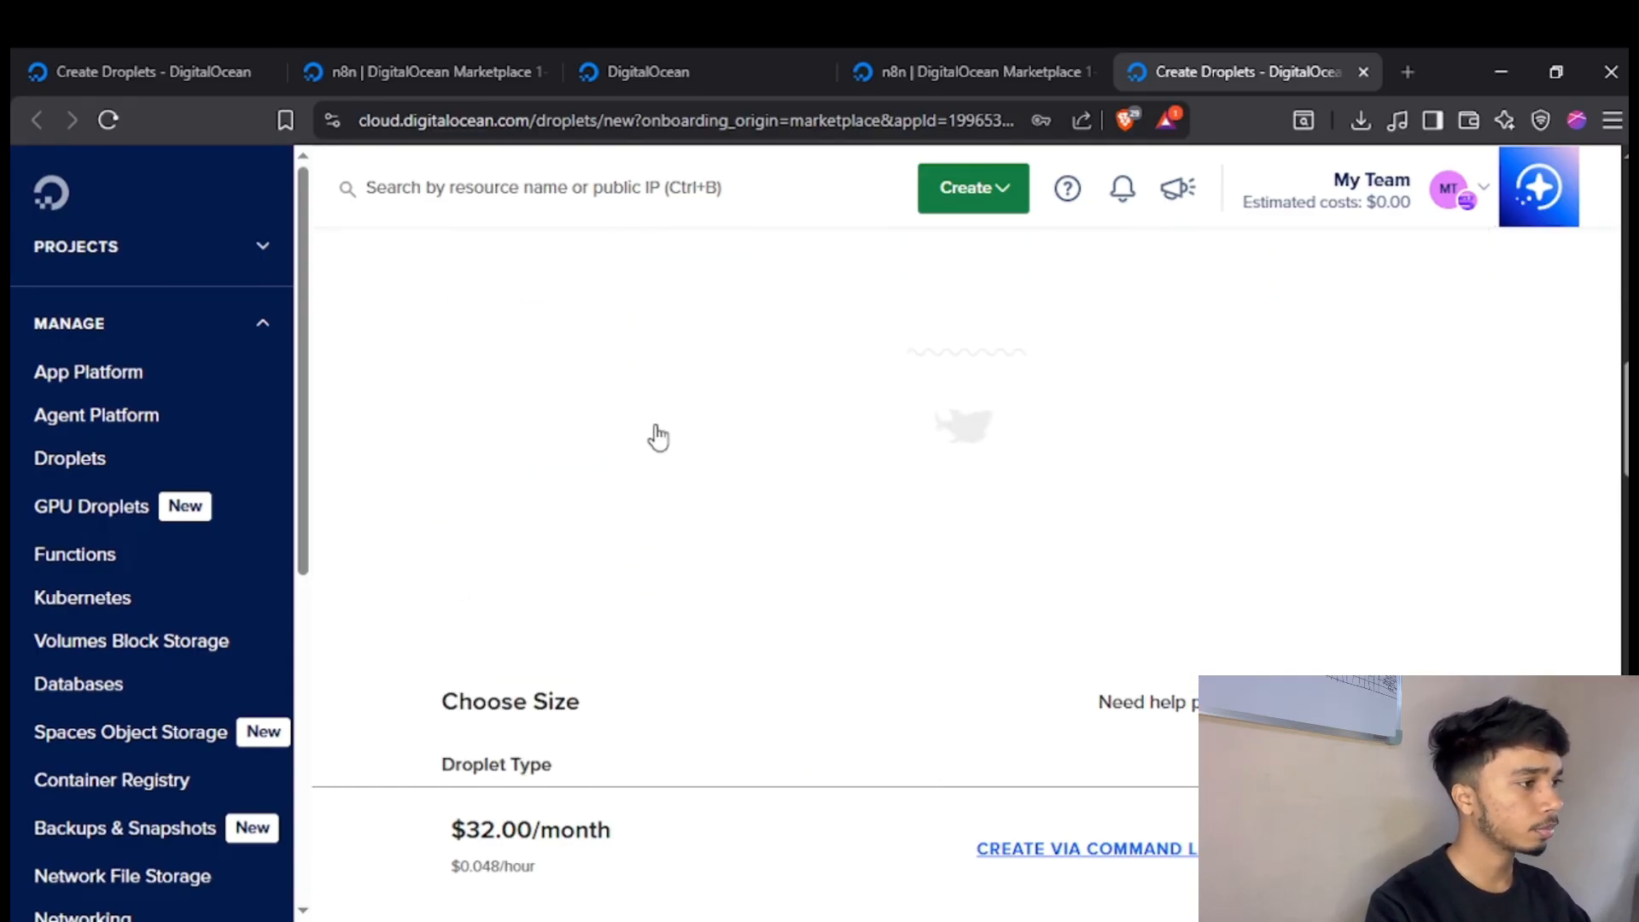
scroll(657, 437, down, 1)
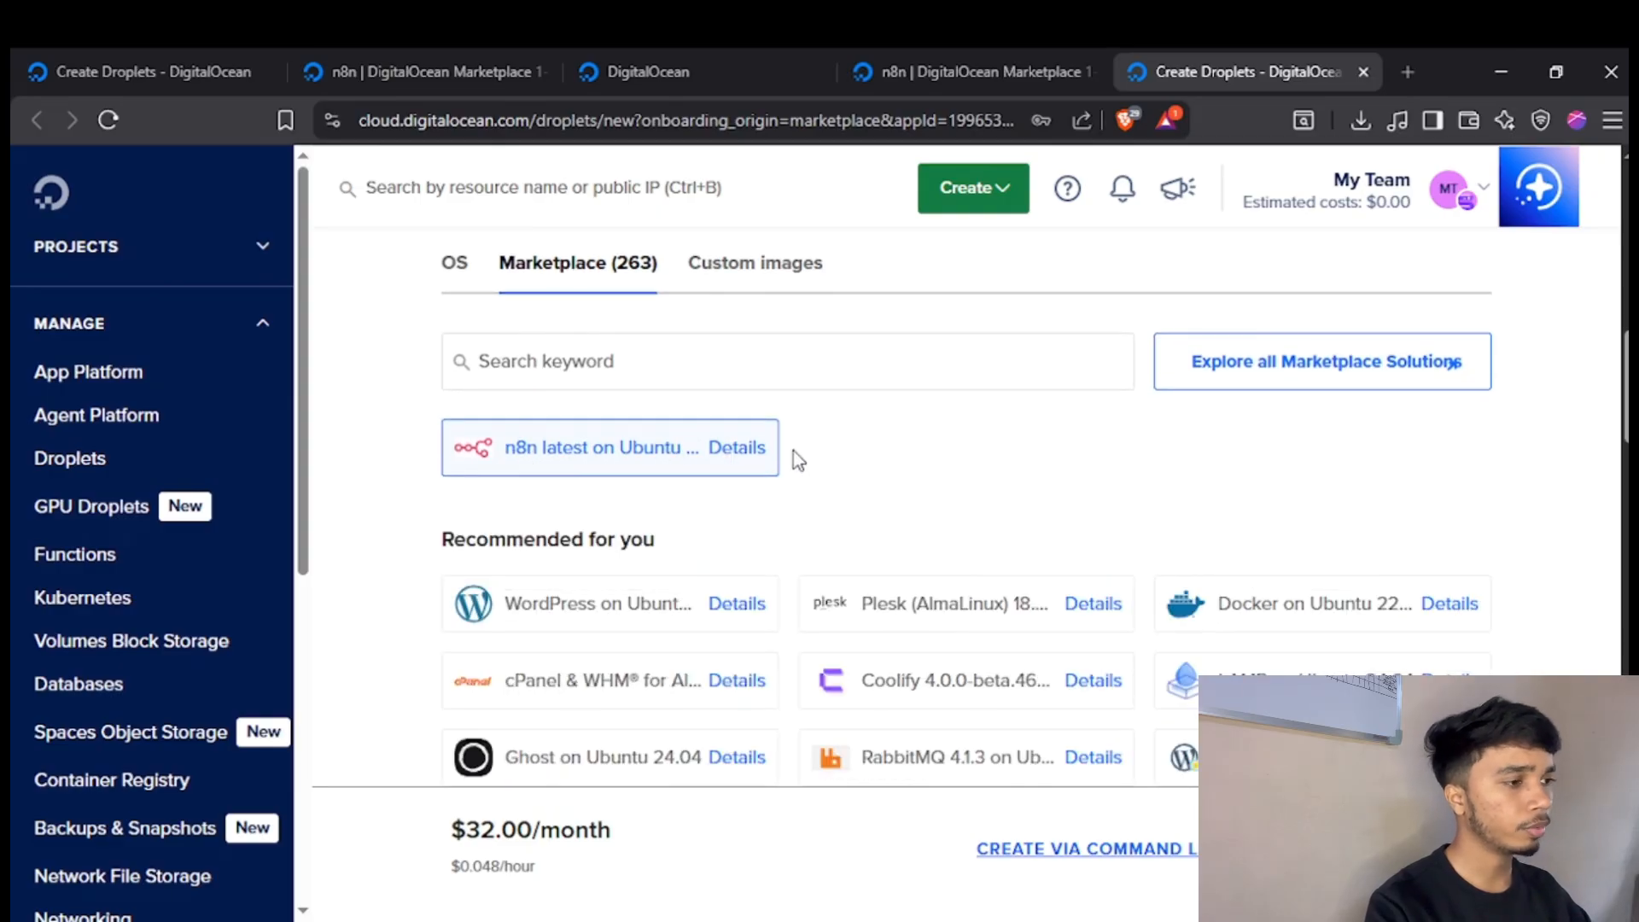
scroll(871, 468, down, 4)
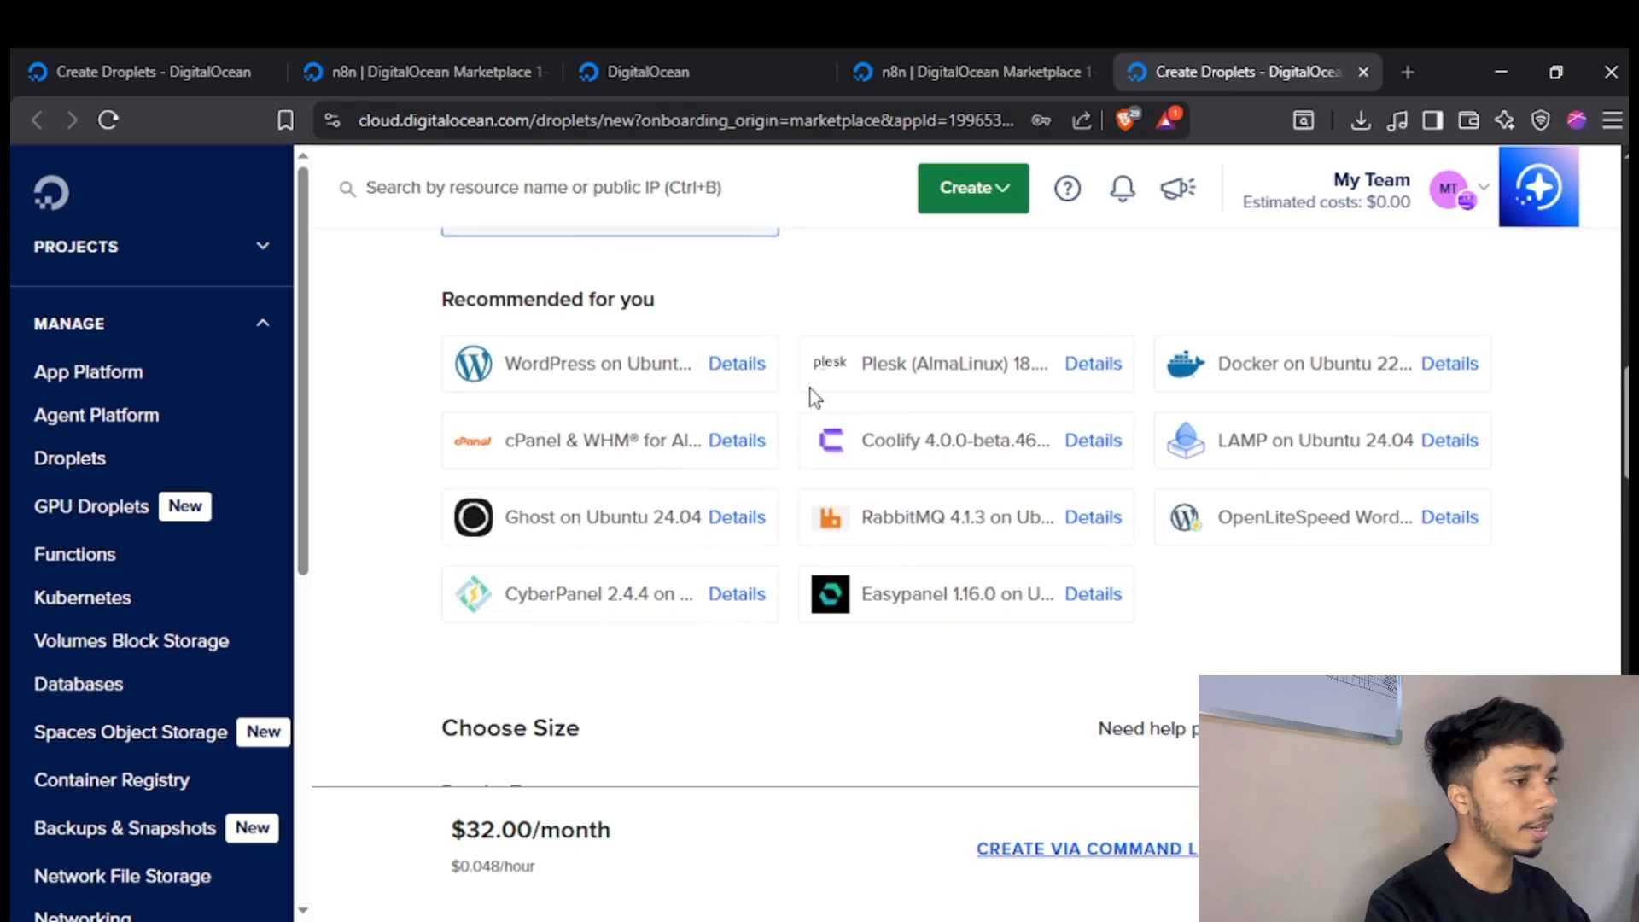
Choose the Regular SSD CPU option and the $6/month size with 1 GB RAM for the Droplet.
scroll(768, 372, down, 3)
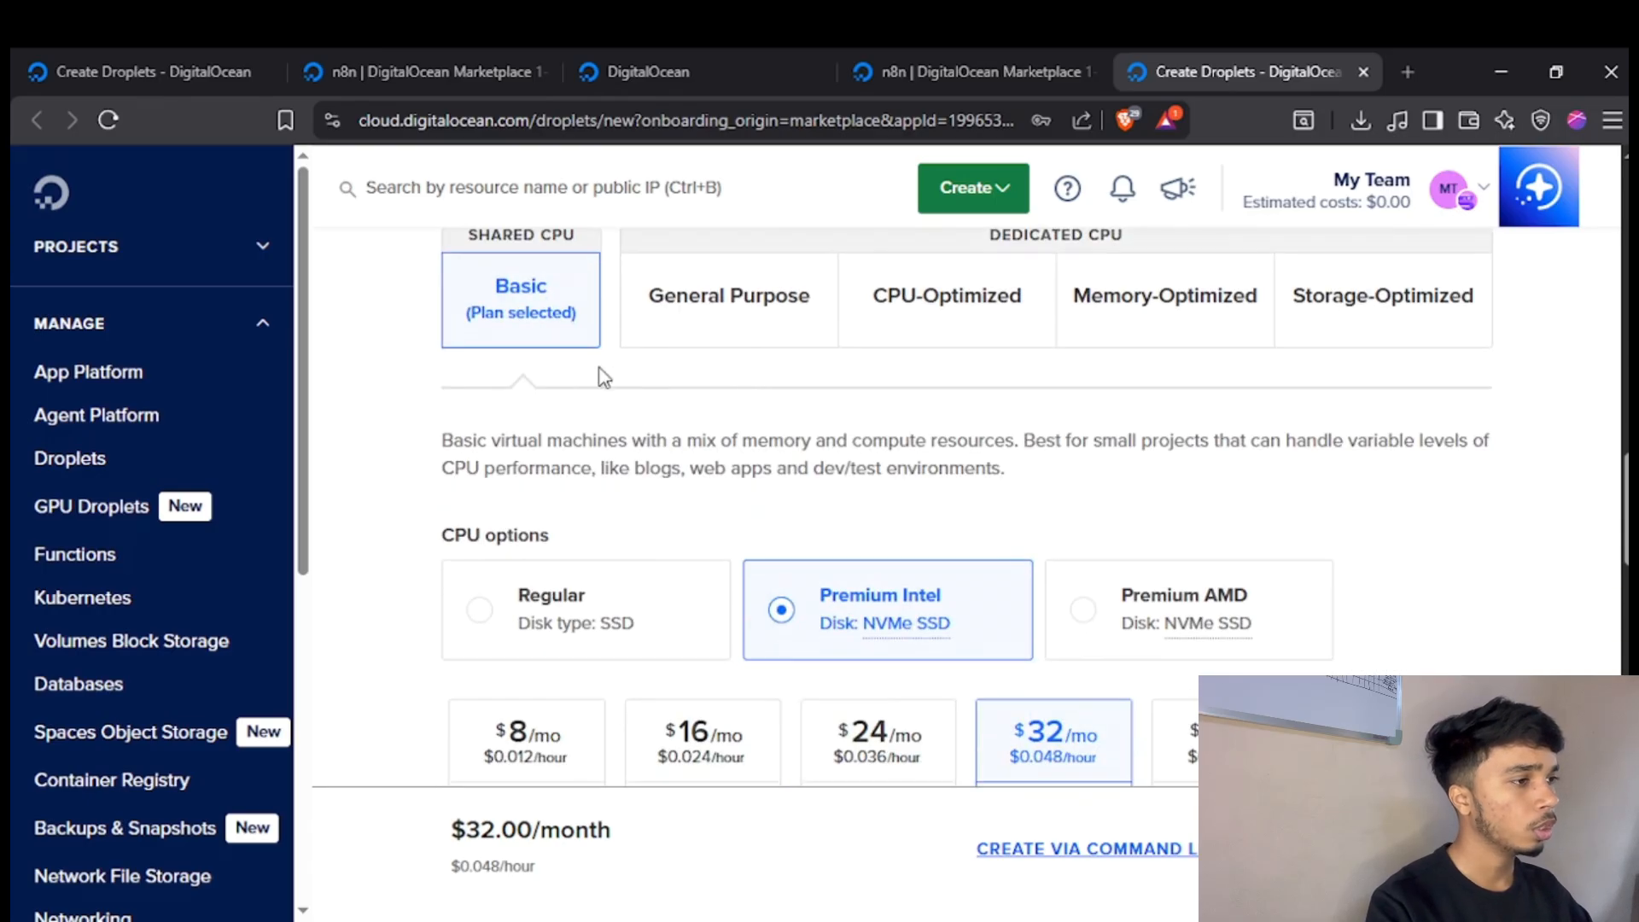
scroll(632, 388, down, 1)
scroll(664, 438, down, 2)
scroll(683, 409, up, 1)
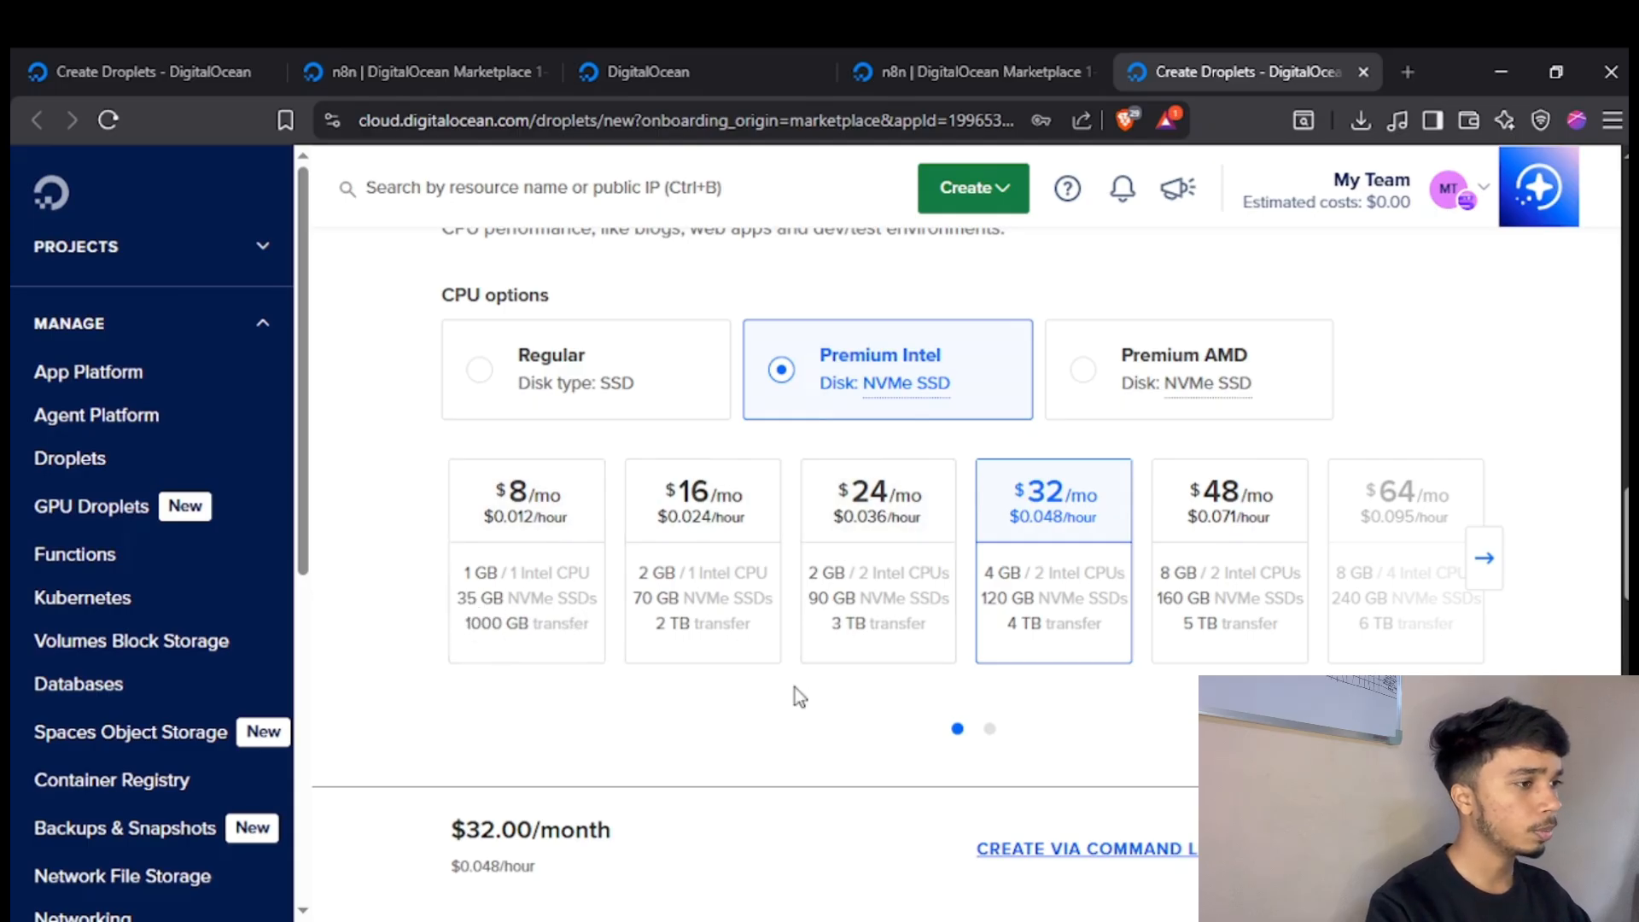
click(616, 378)
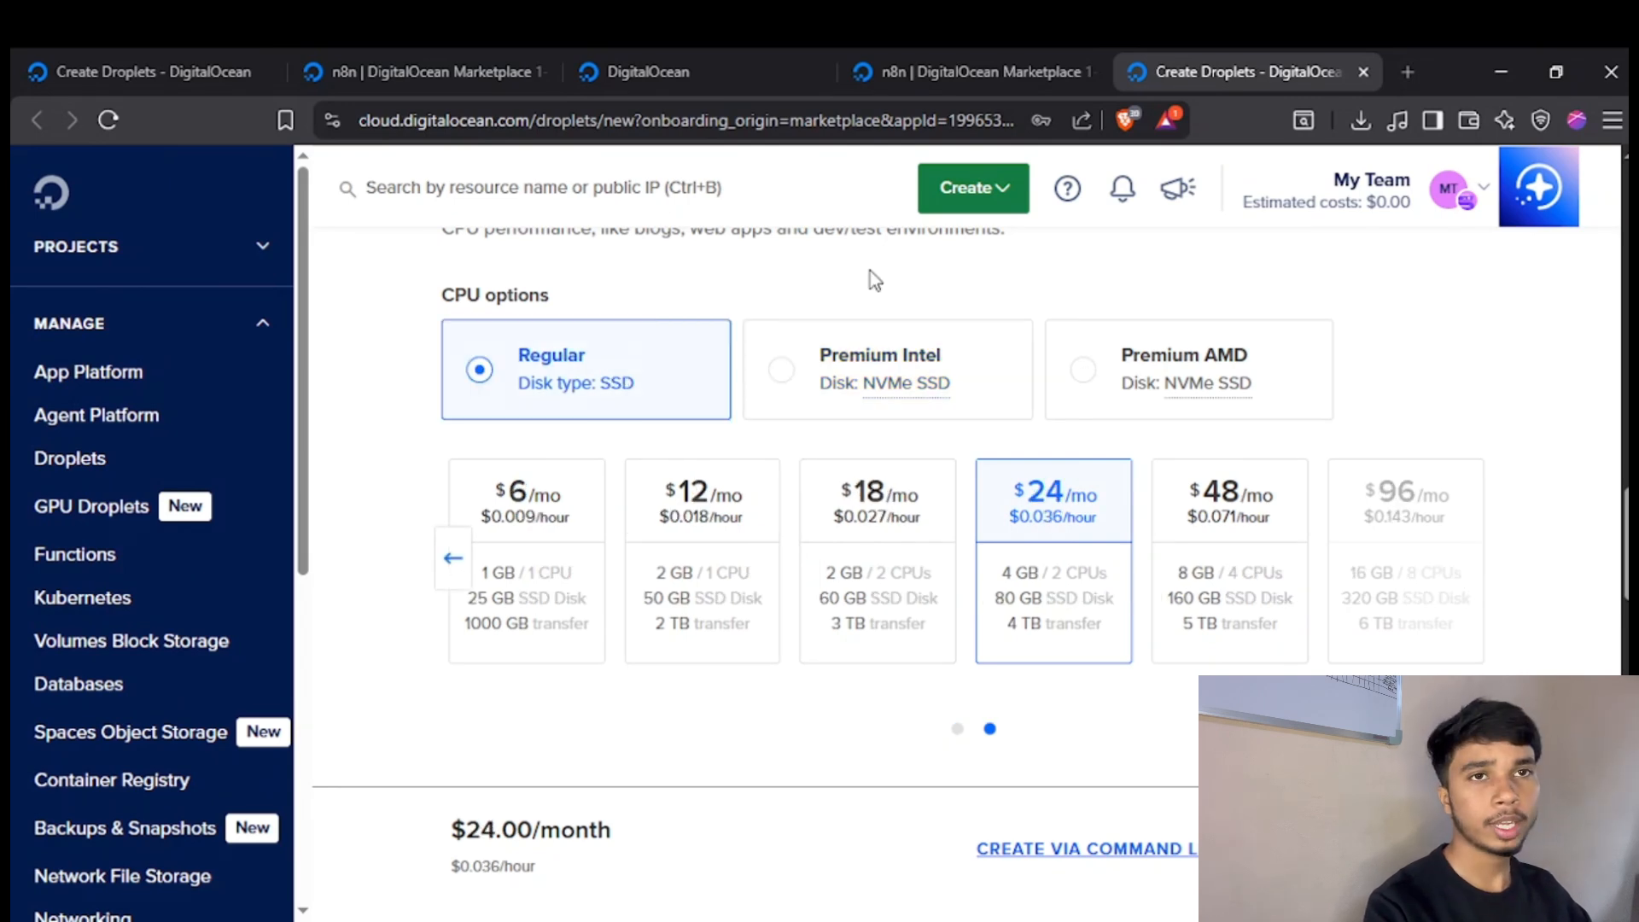
click(577, 520)
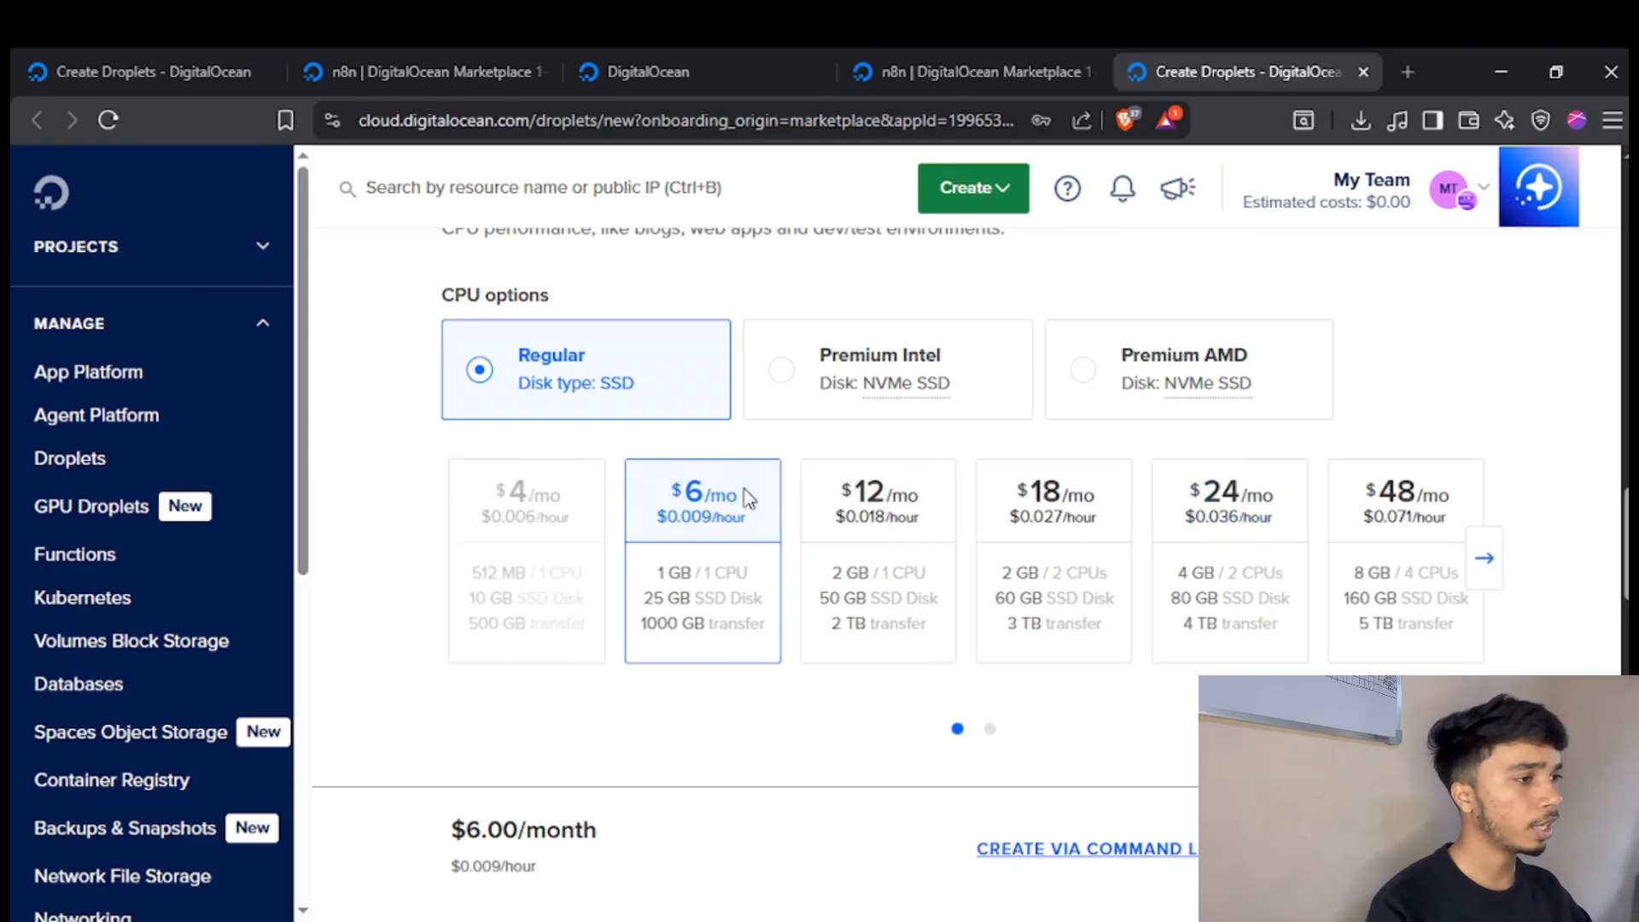
Enable the automated backup plan for the Droplet and review the weekly and daily backup plans and backup window.
scroll(629, 519, down, 1)
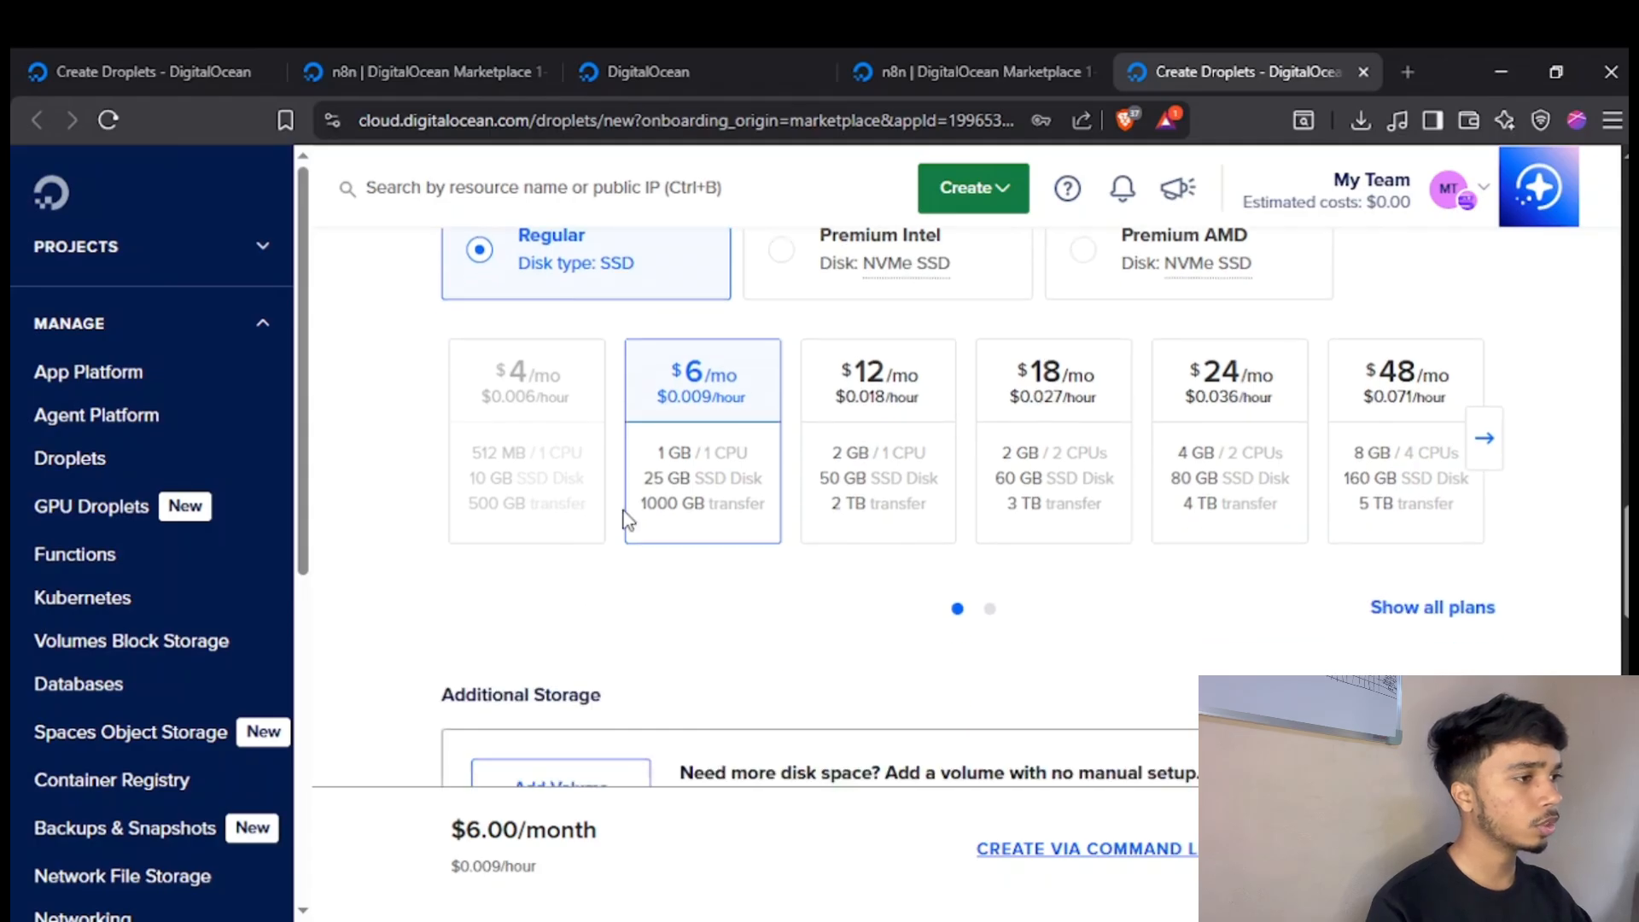
scroll(629, 519, down, 1)
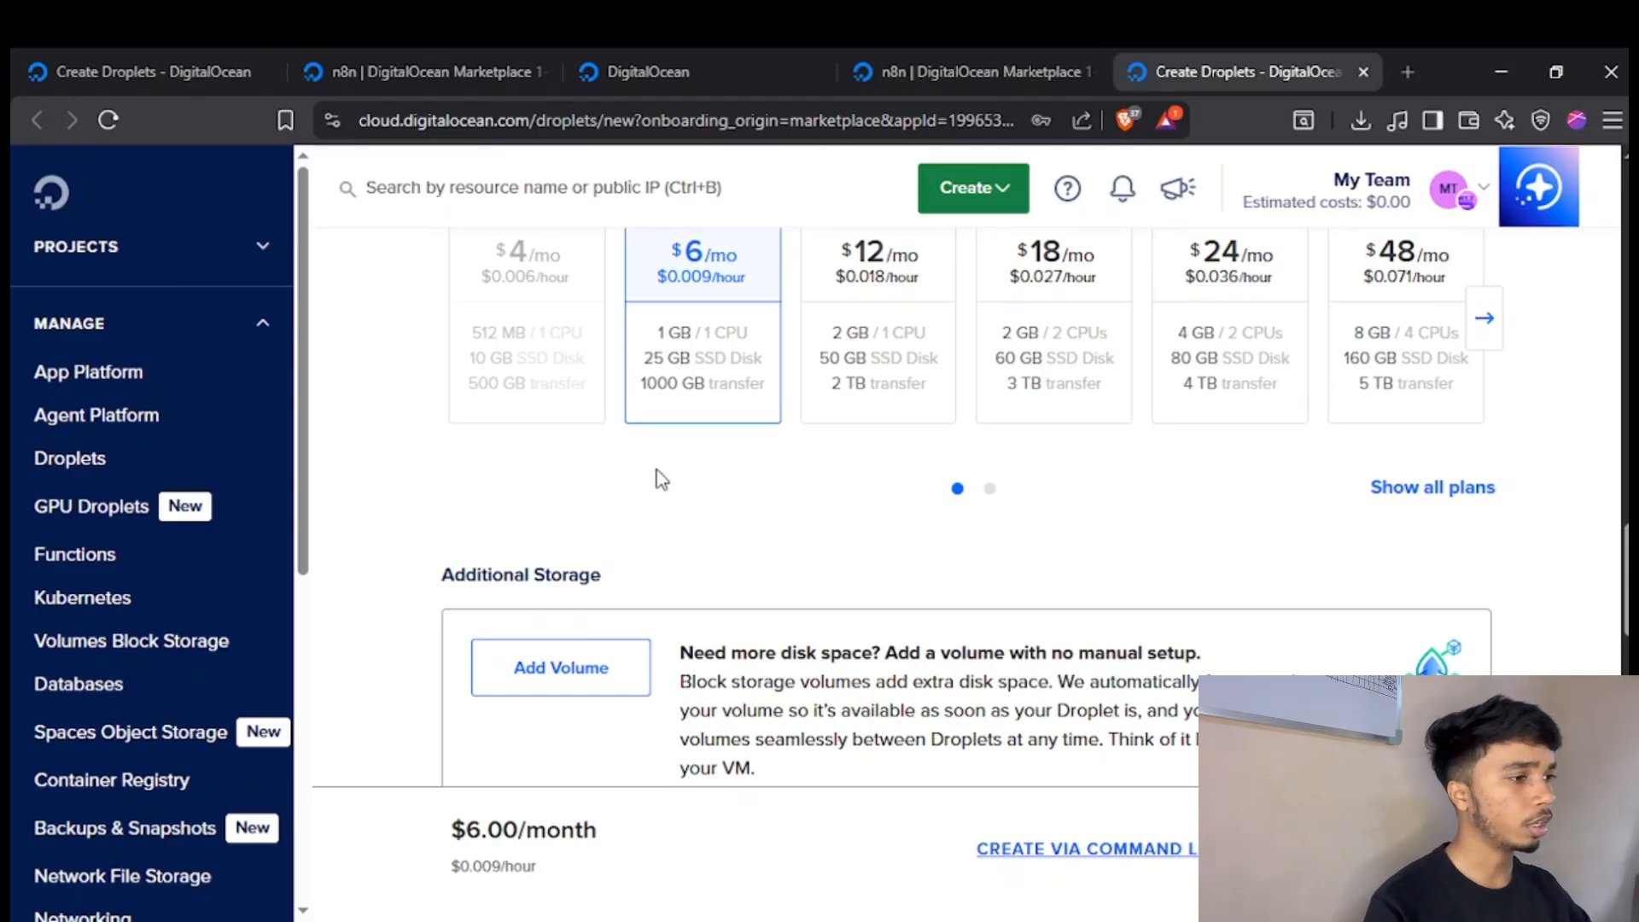
scroll(658, 444, down, 2)
scroll(403, 478, down, 2)
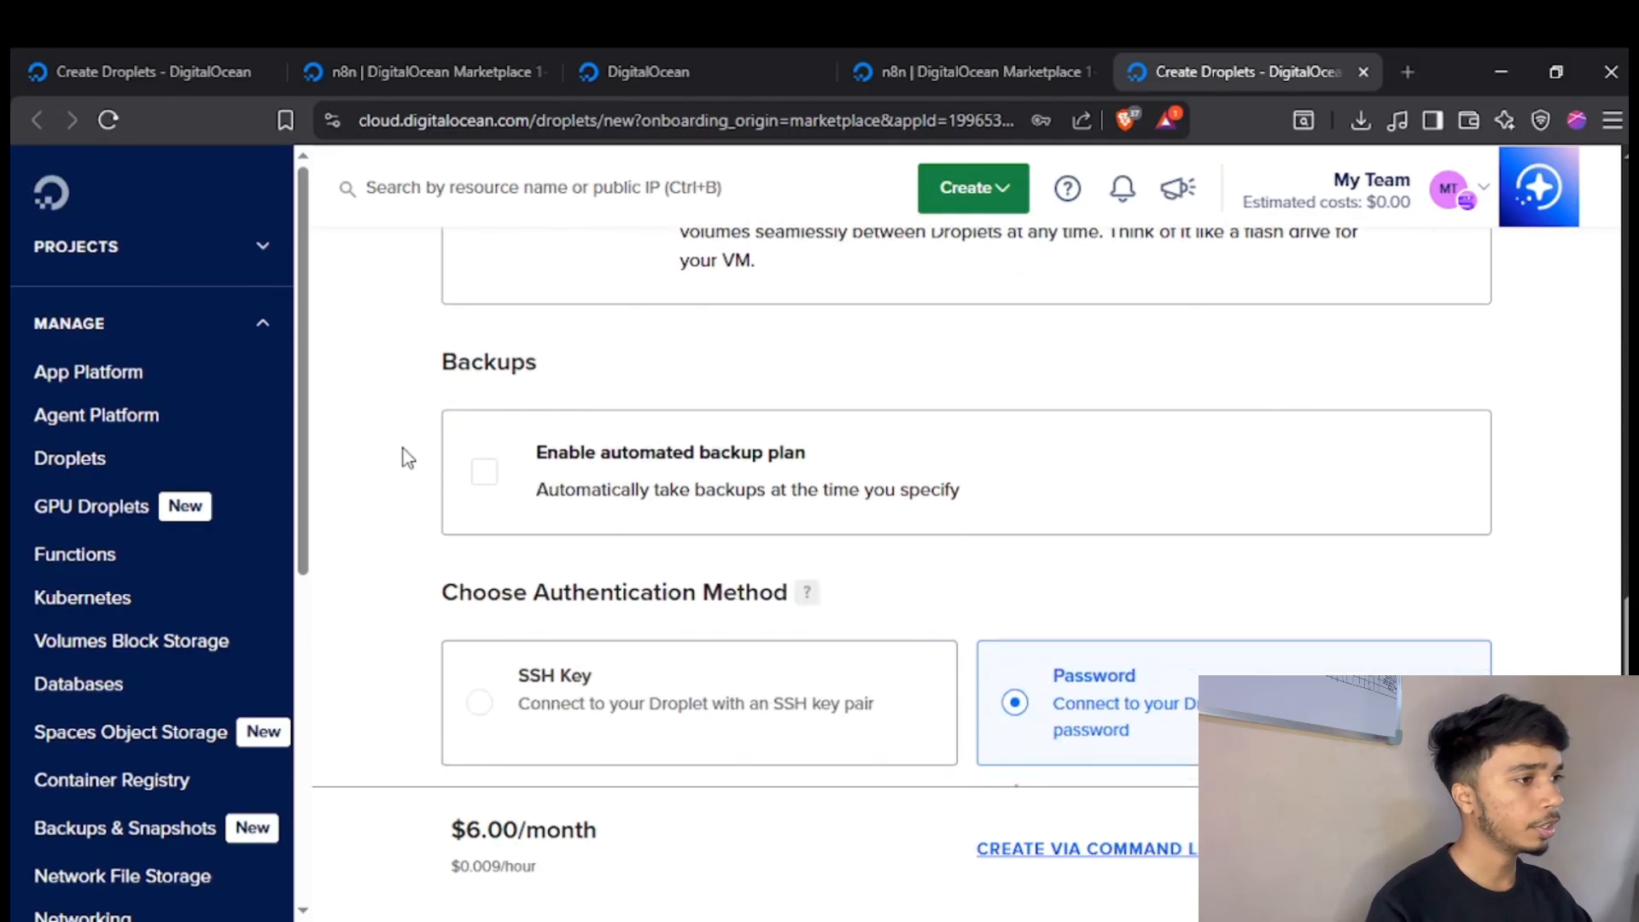
scroll(403, 458, down, 1)
click(487, 375)
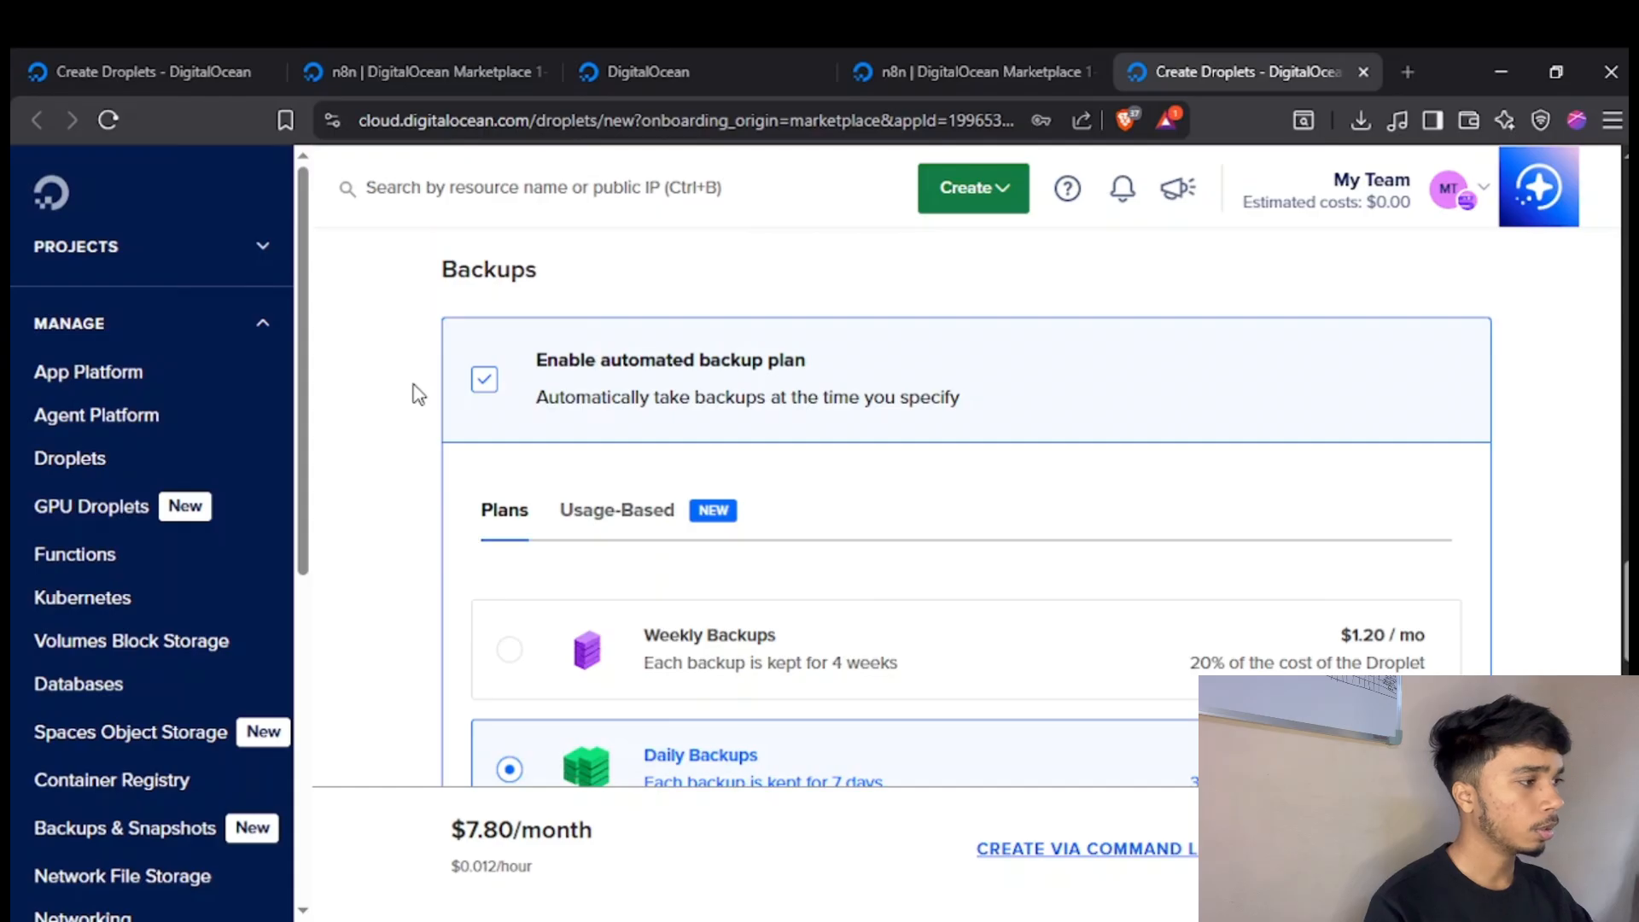
scroll(415, 391, down, 3)
scroll(416, 391, up, 1)
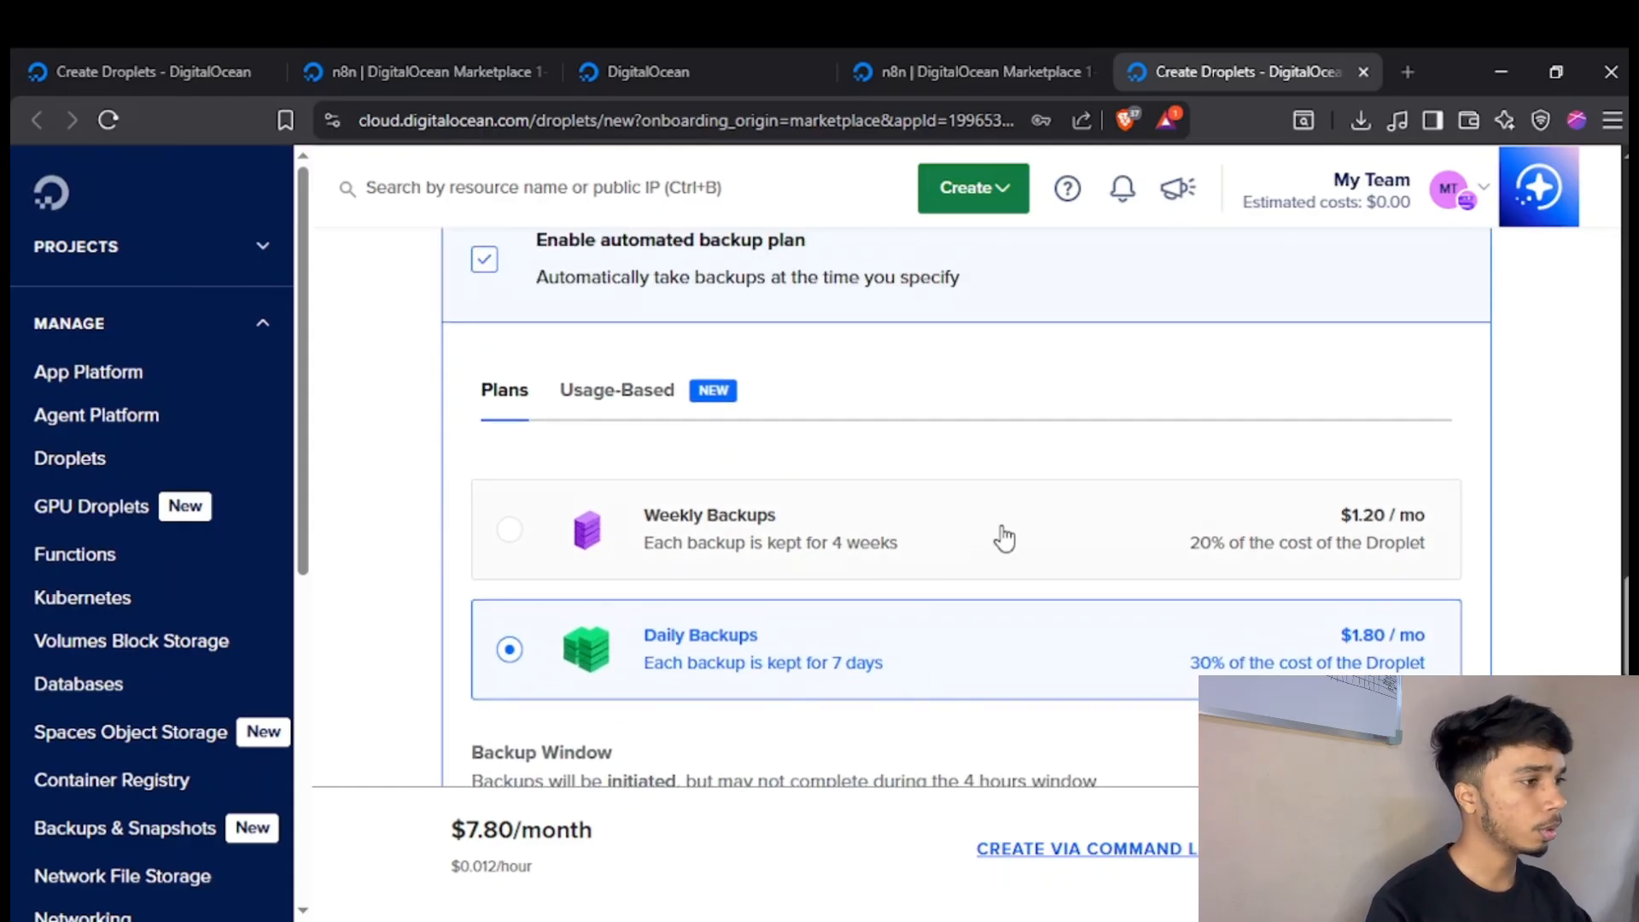
scroll(679, 628, down, 1)
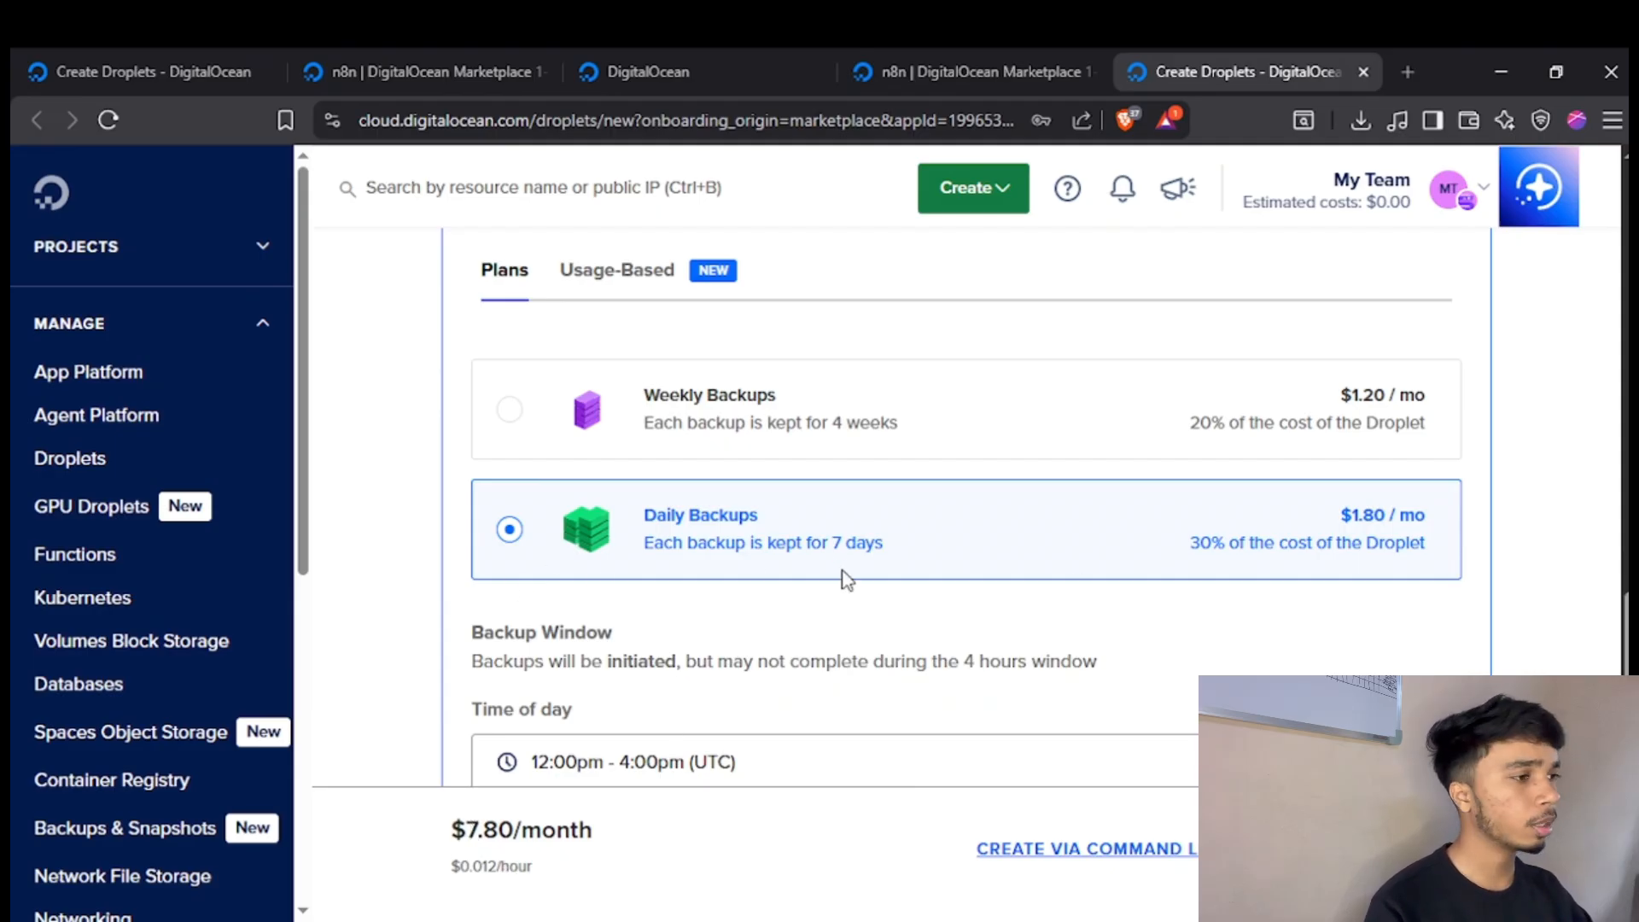
scroll(920, 540, down, 2)
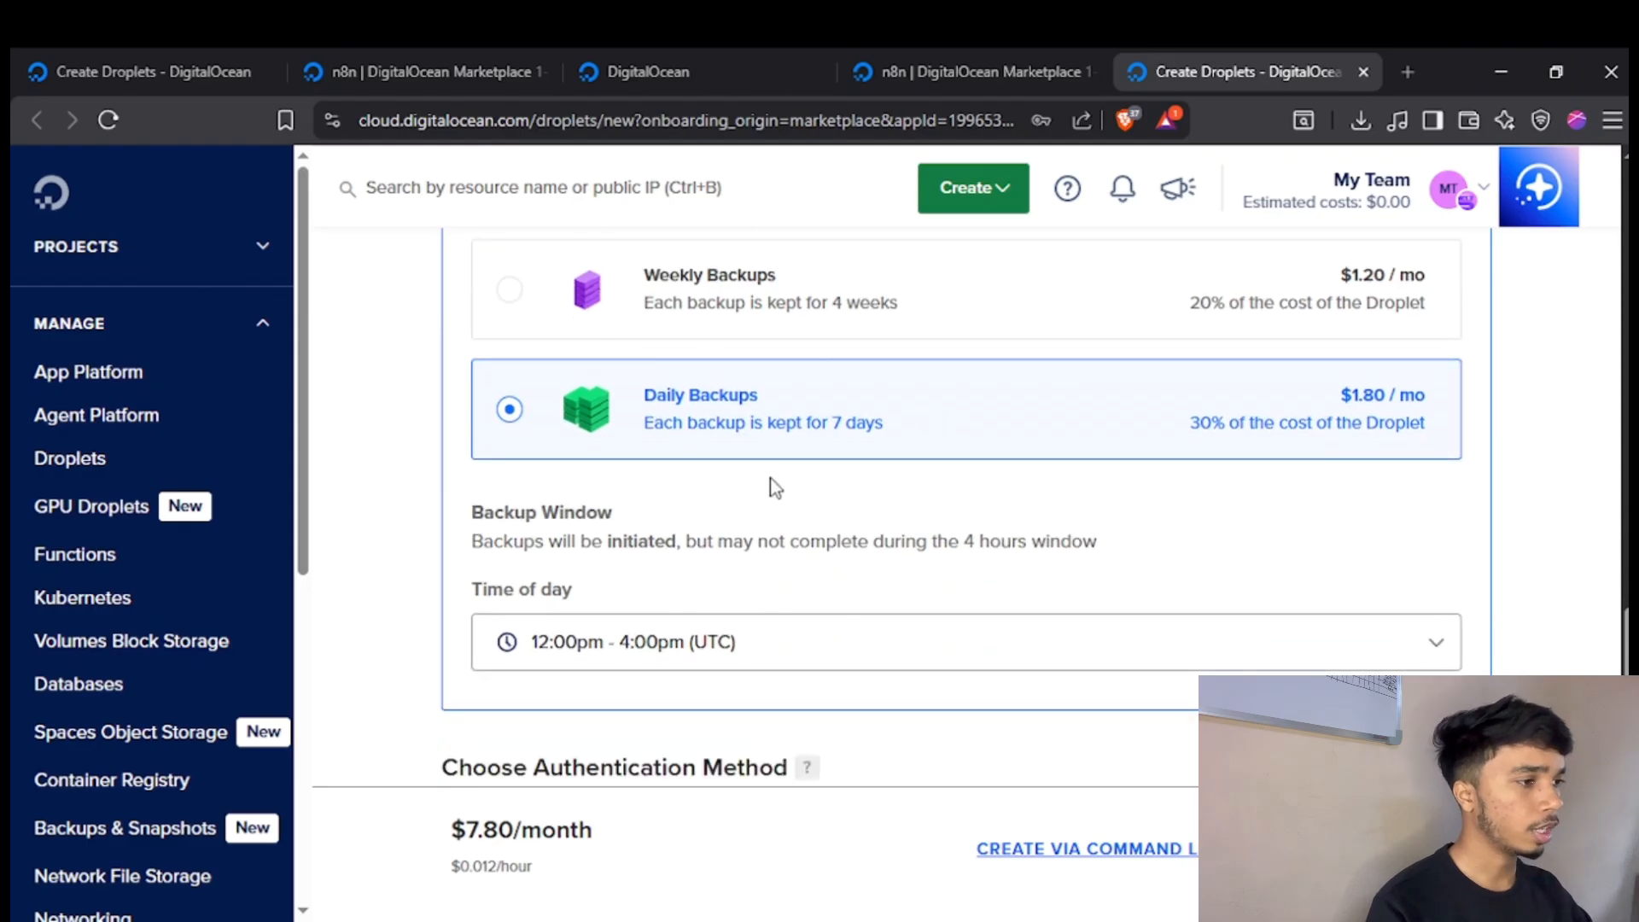
Enter a root password meeting the listed requirements under password authentication and create the Droplet.
scroll(773, 479, down, 7)
scroll(773, 482, up, 2)
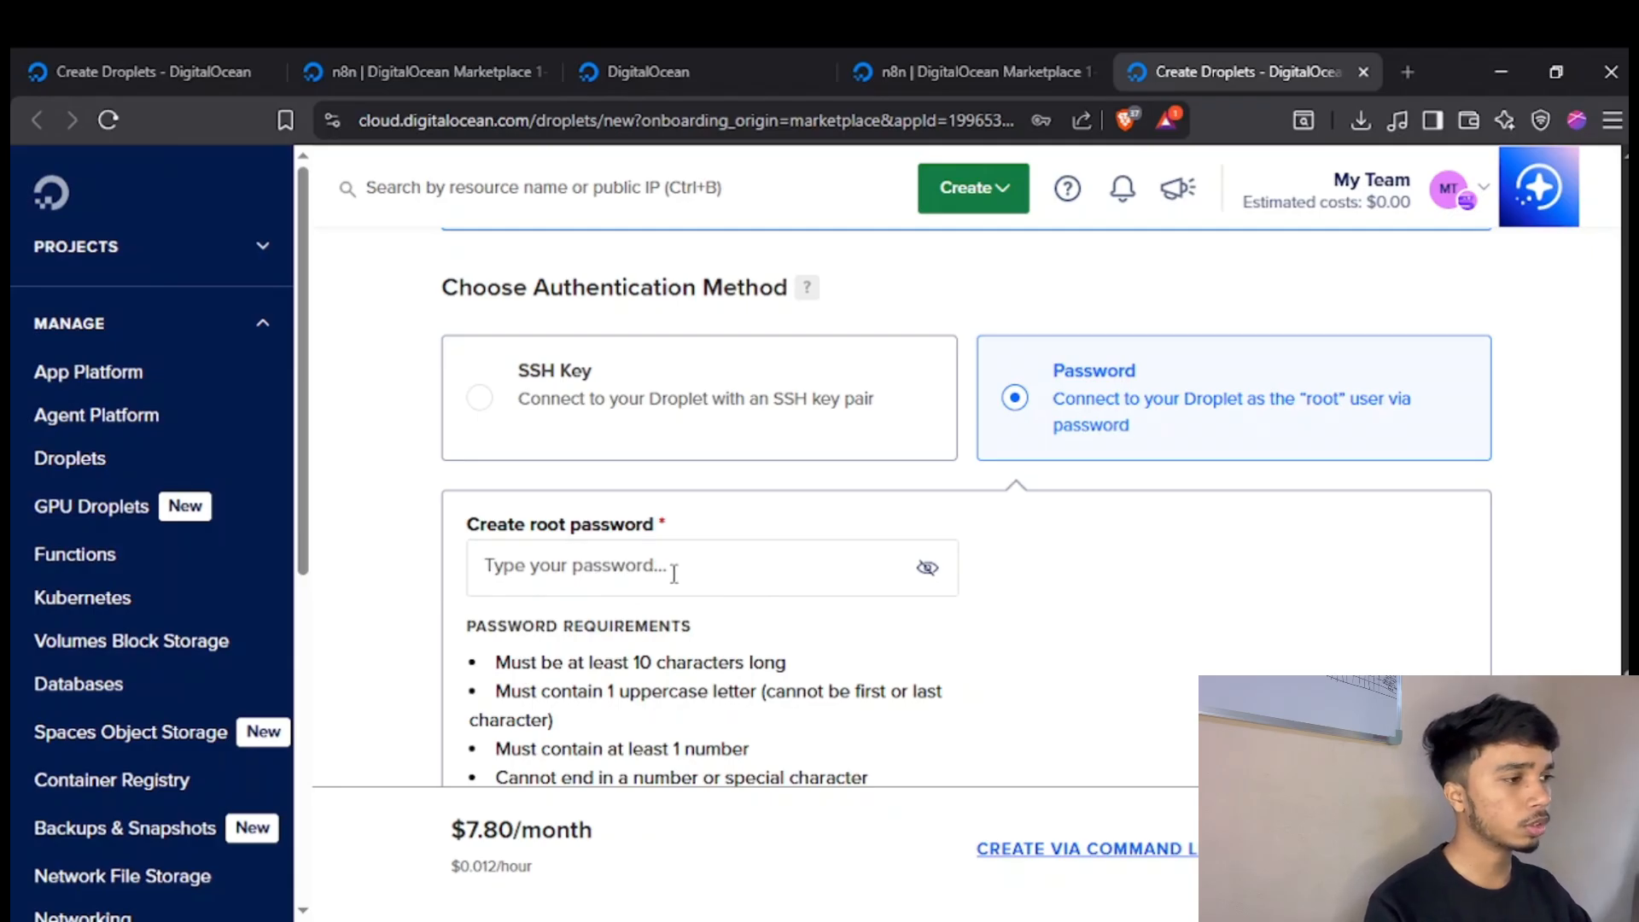
click(722, 547)
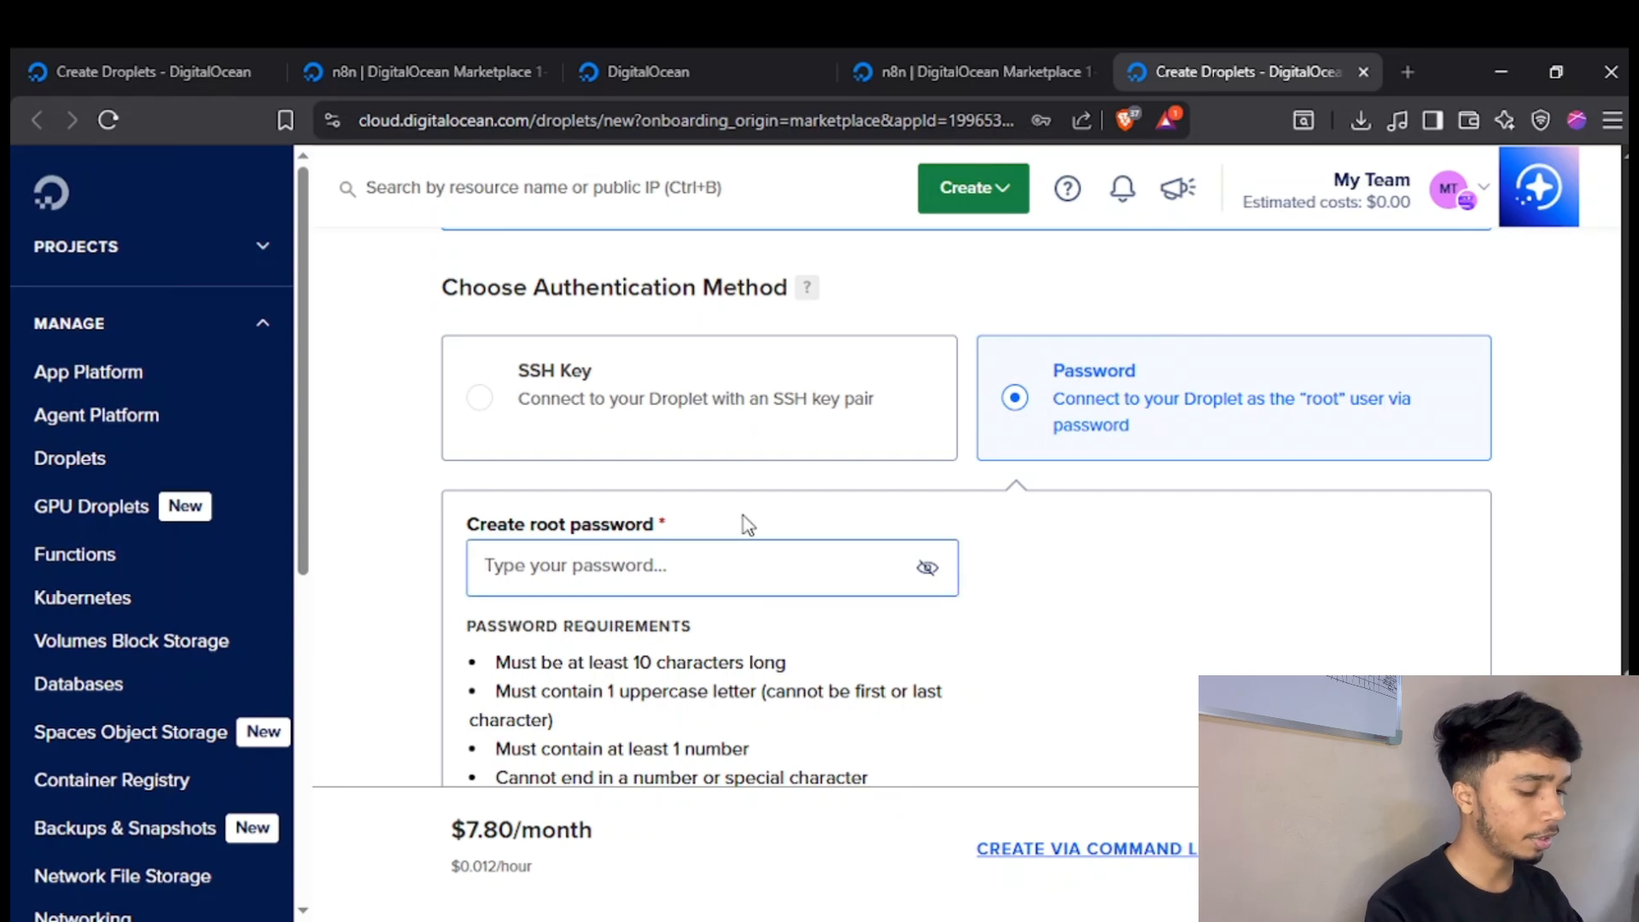
text(•)
key(BackSpace)
text(•••)
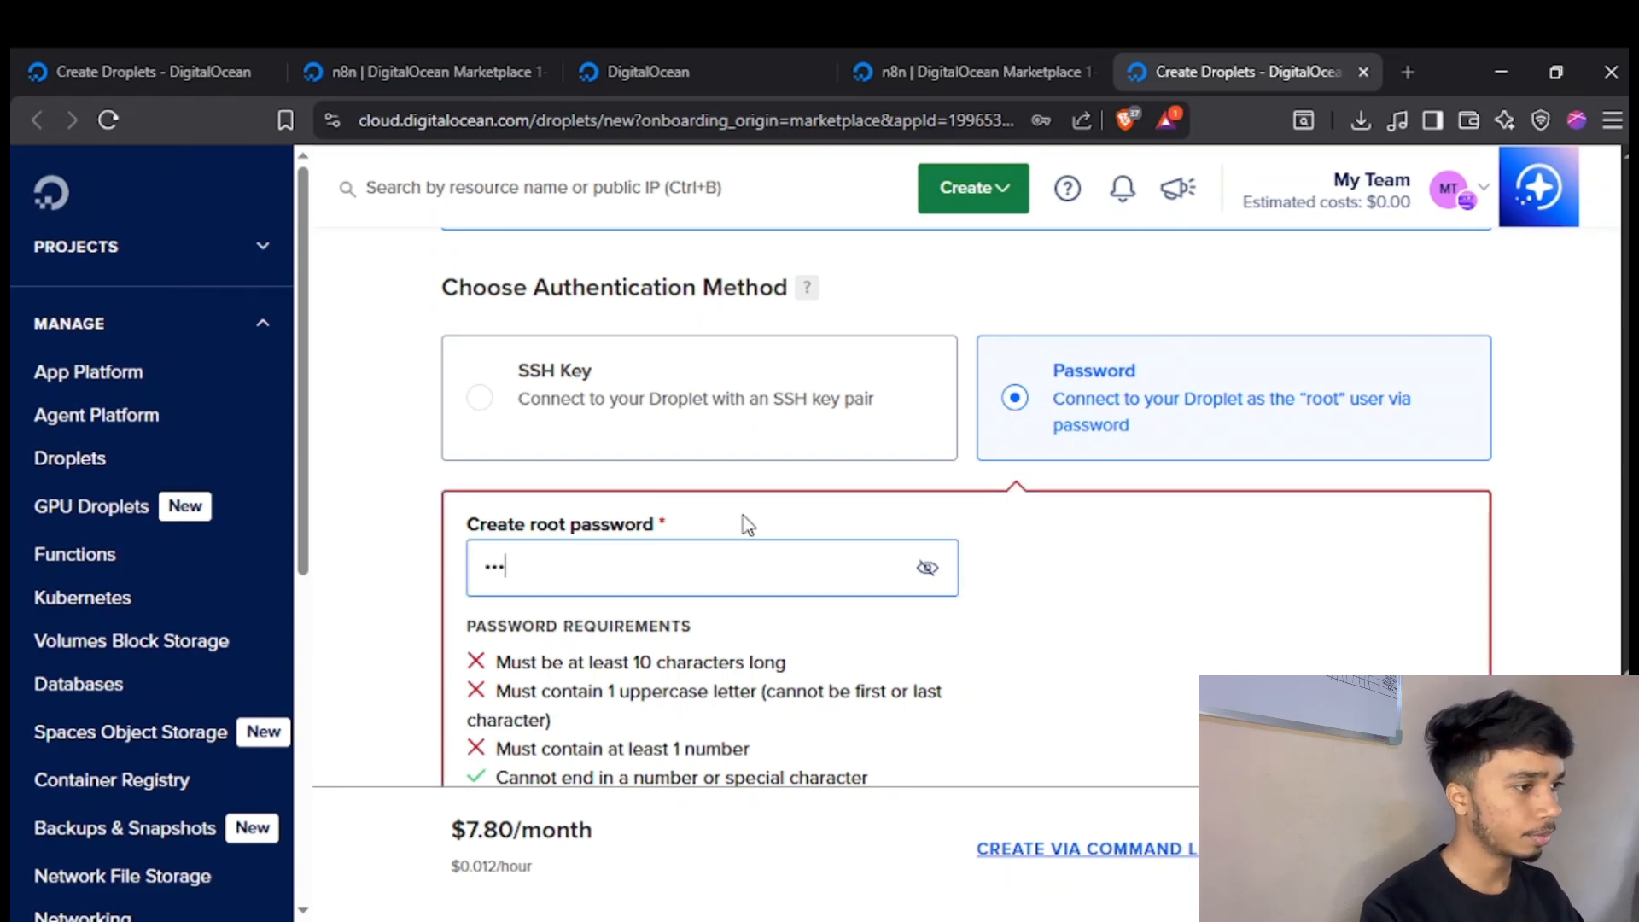
text(••••)
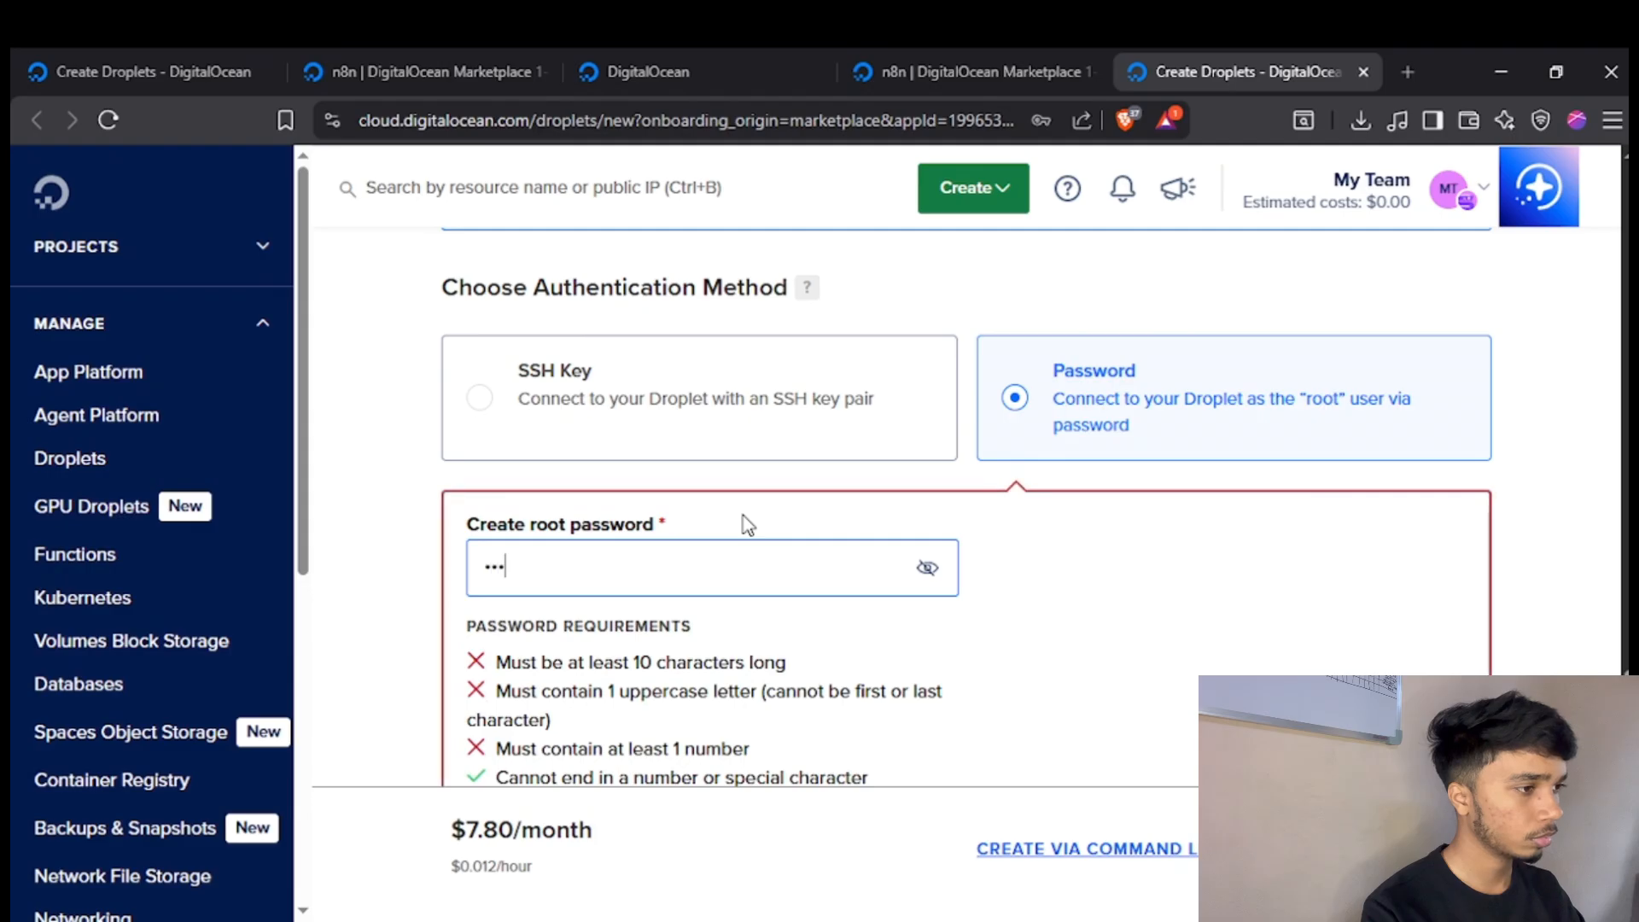
text(•••••••)
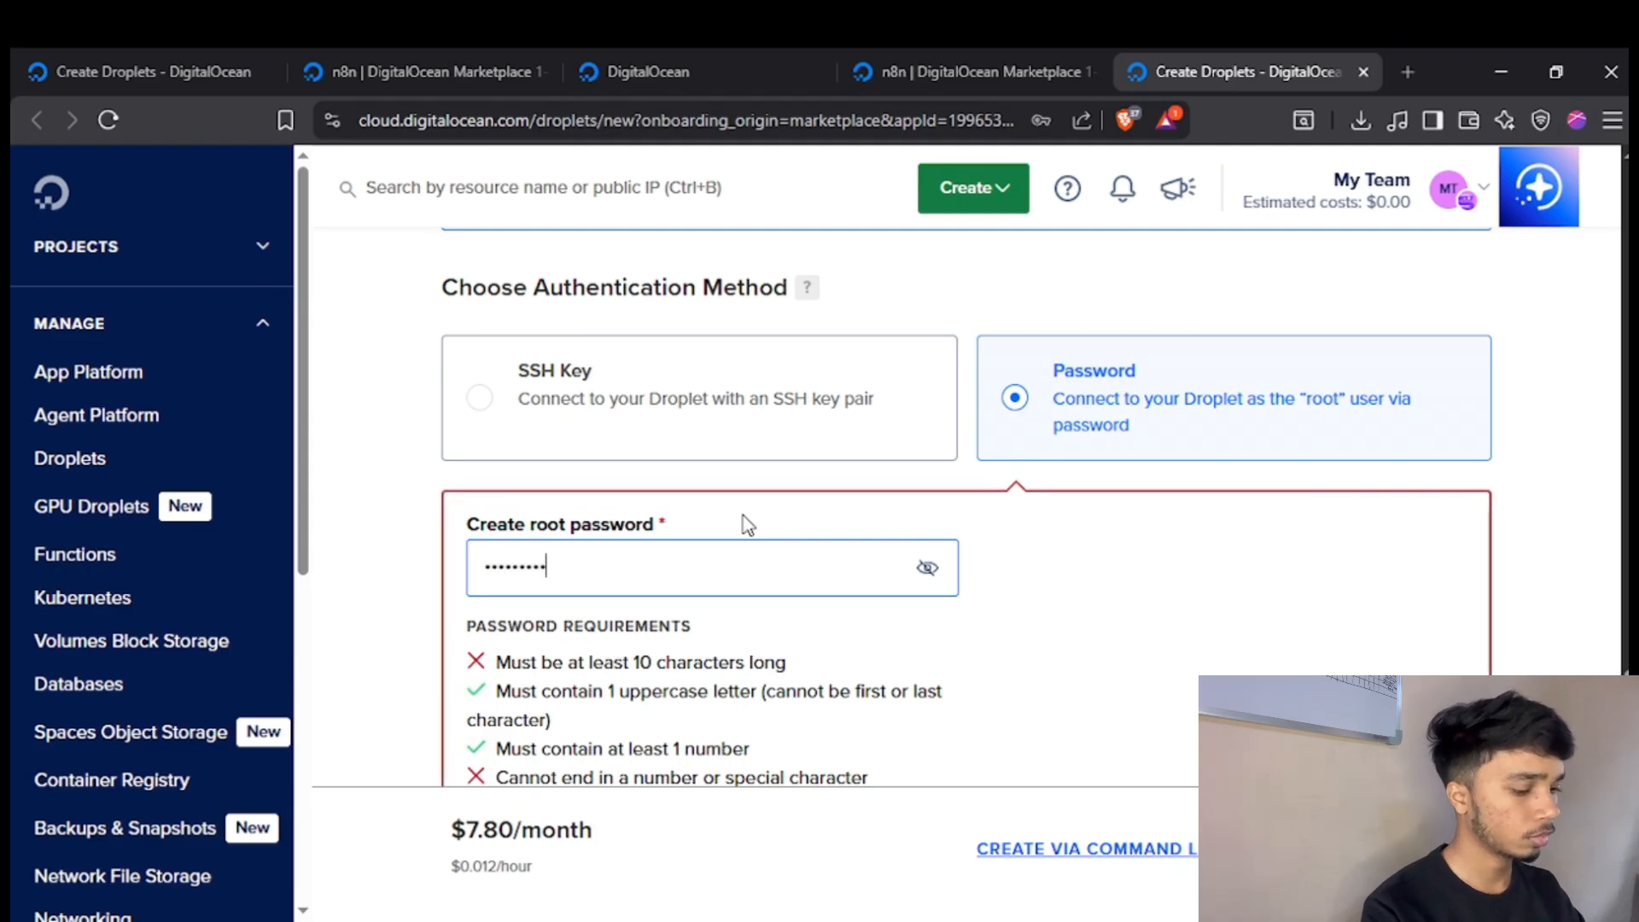
scroll(748, 523, down, 1)
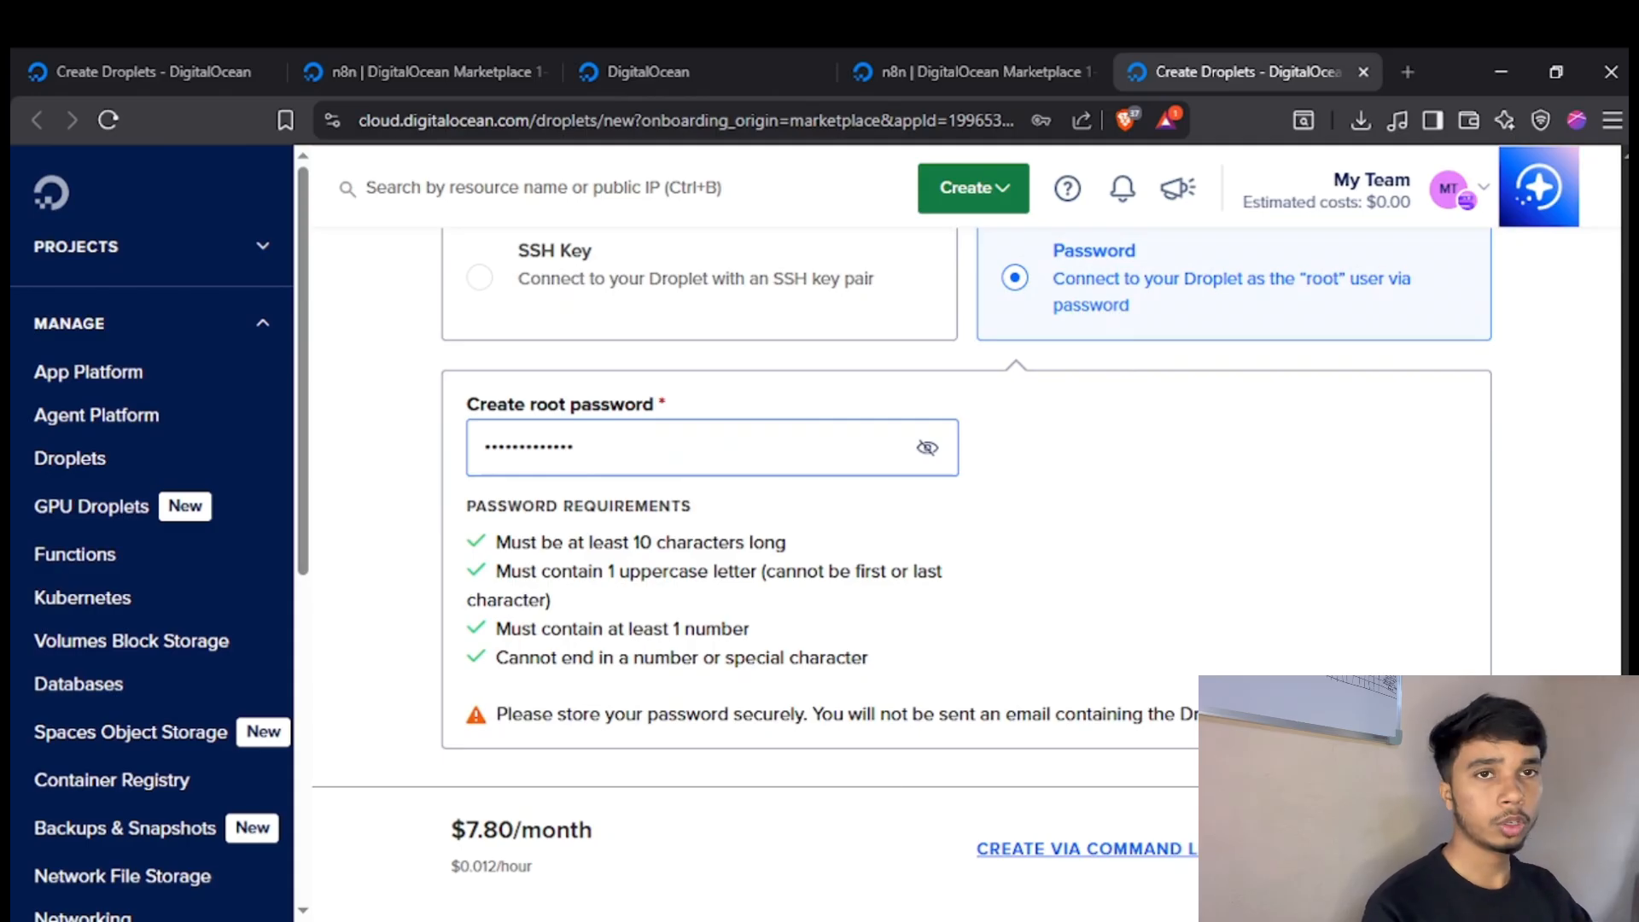
click(1416, 566)
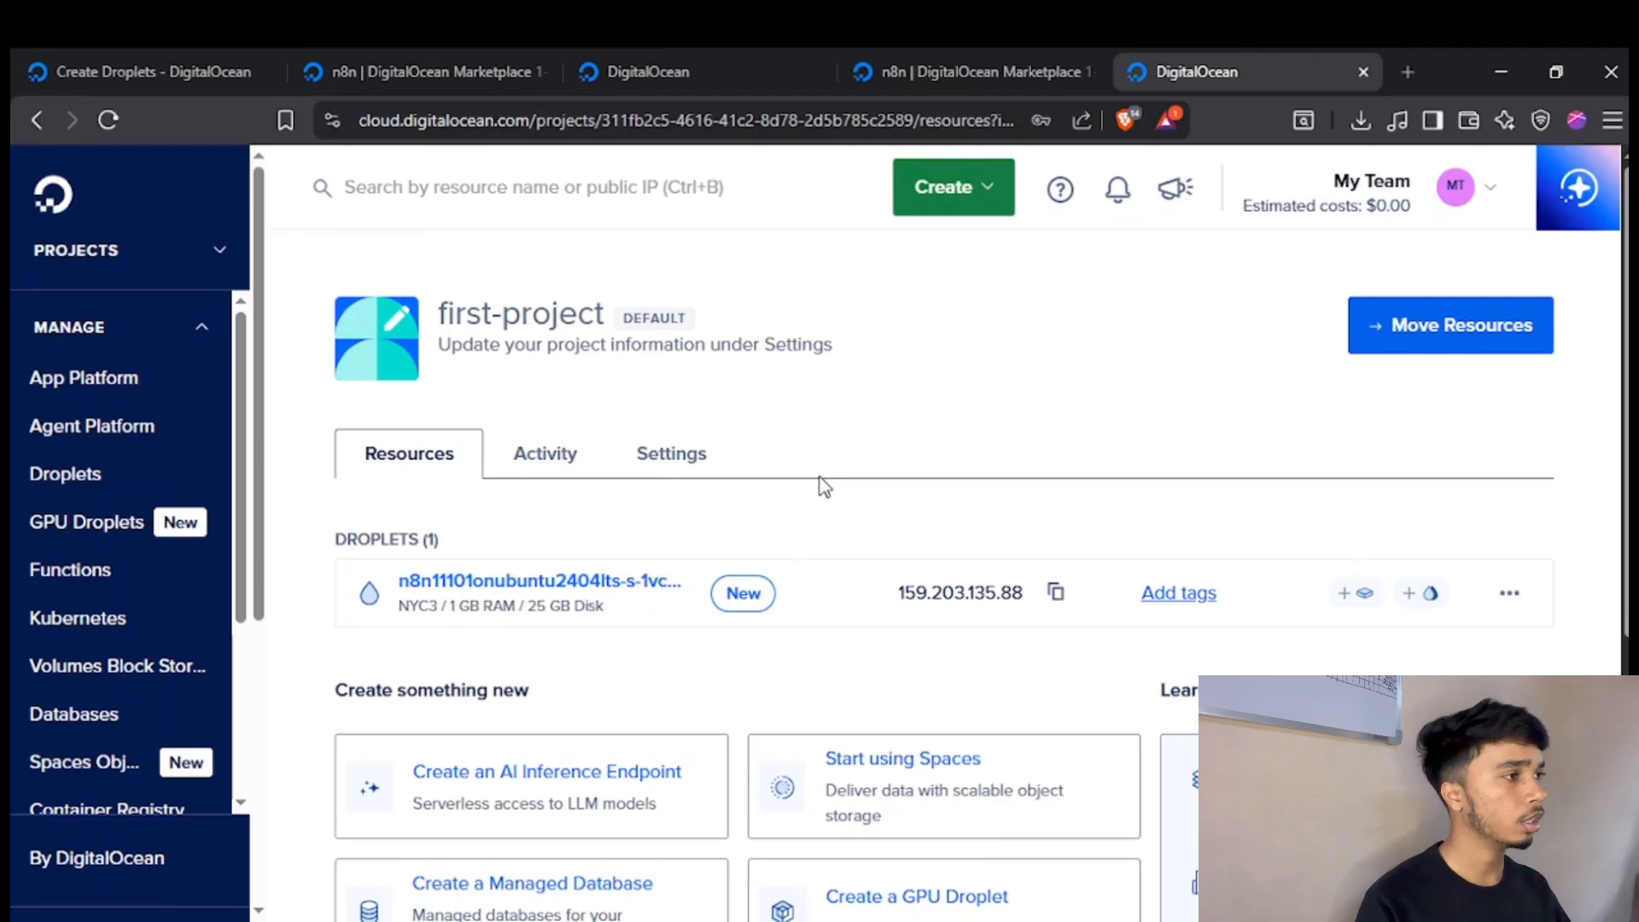
Search the web for Namecheap in a new browser tab and open its website.
click(1421, 48)
drag(1282, 49, 1026, 49)
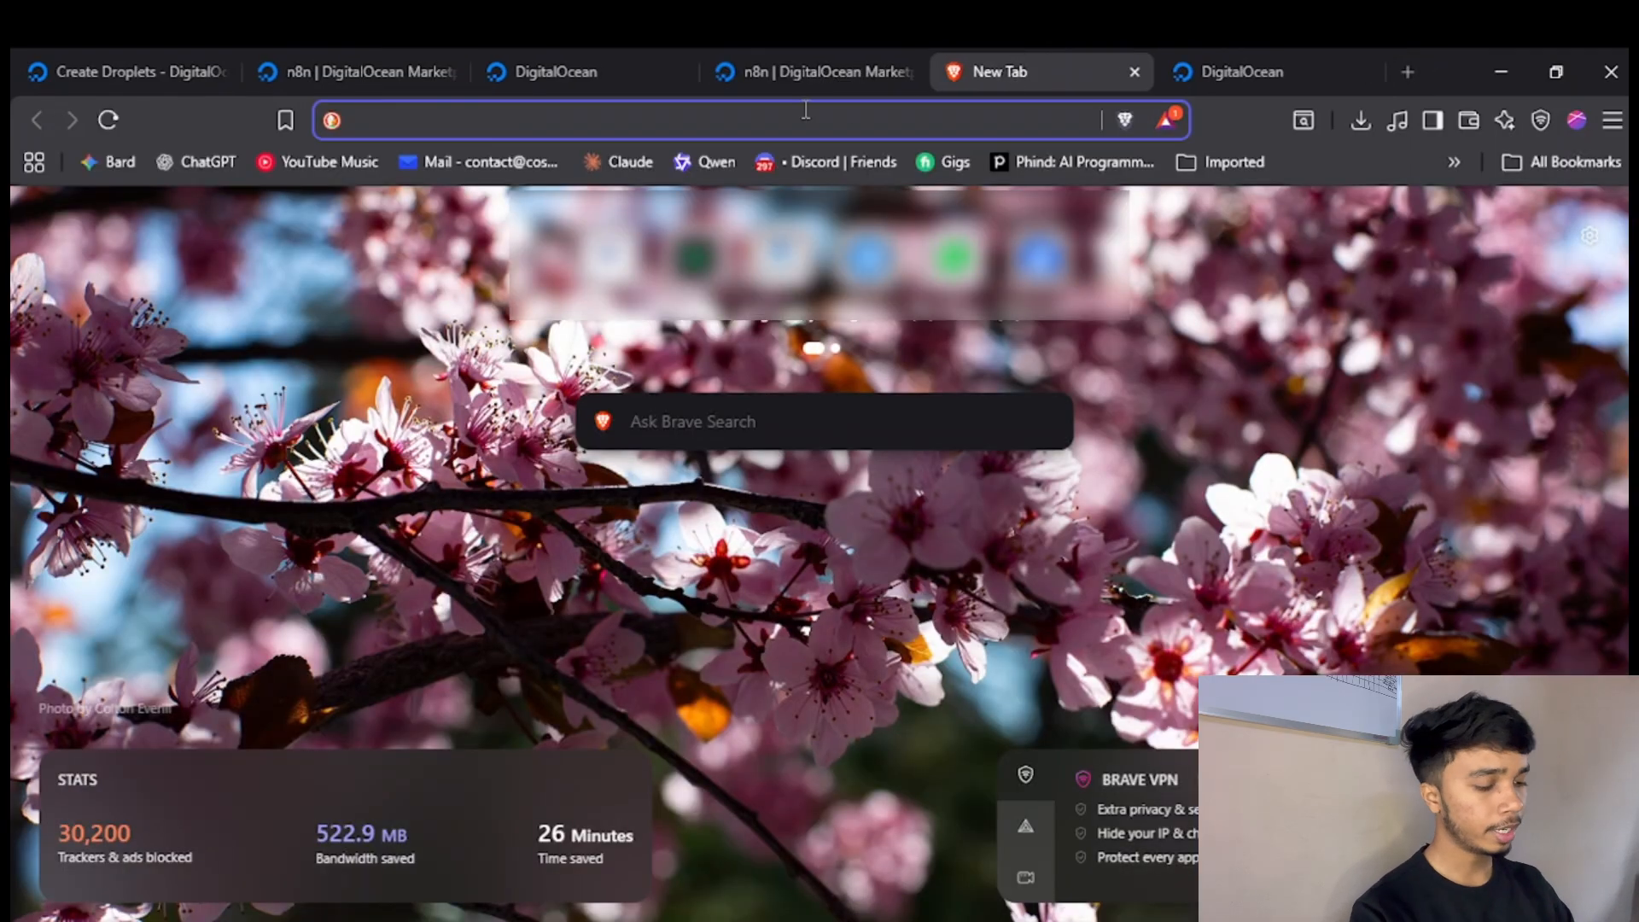
text(name)
key(Return)
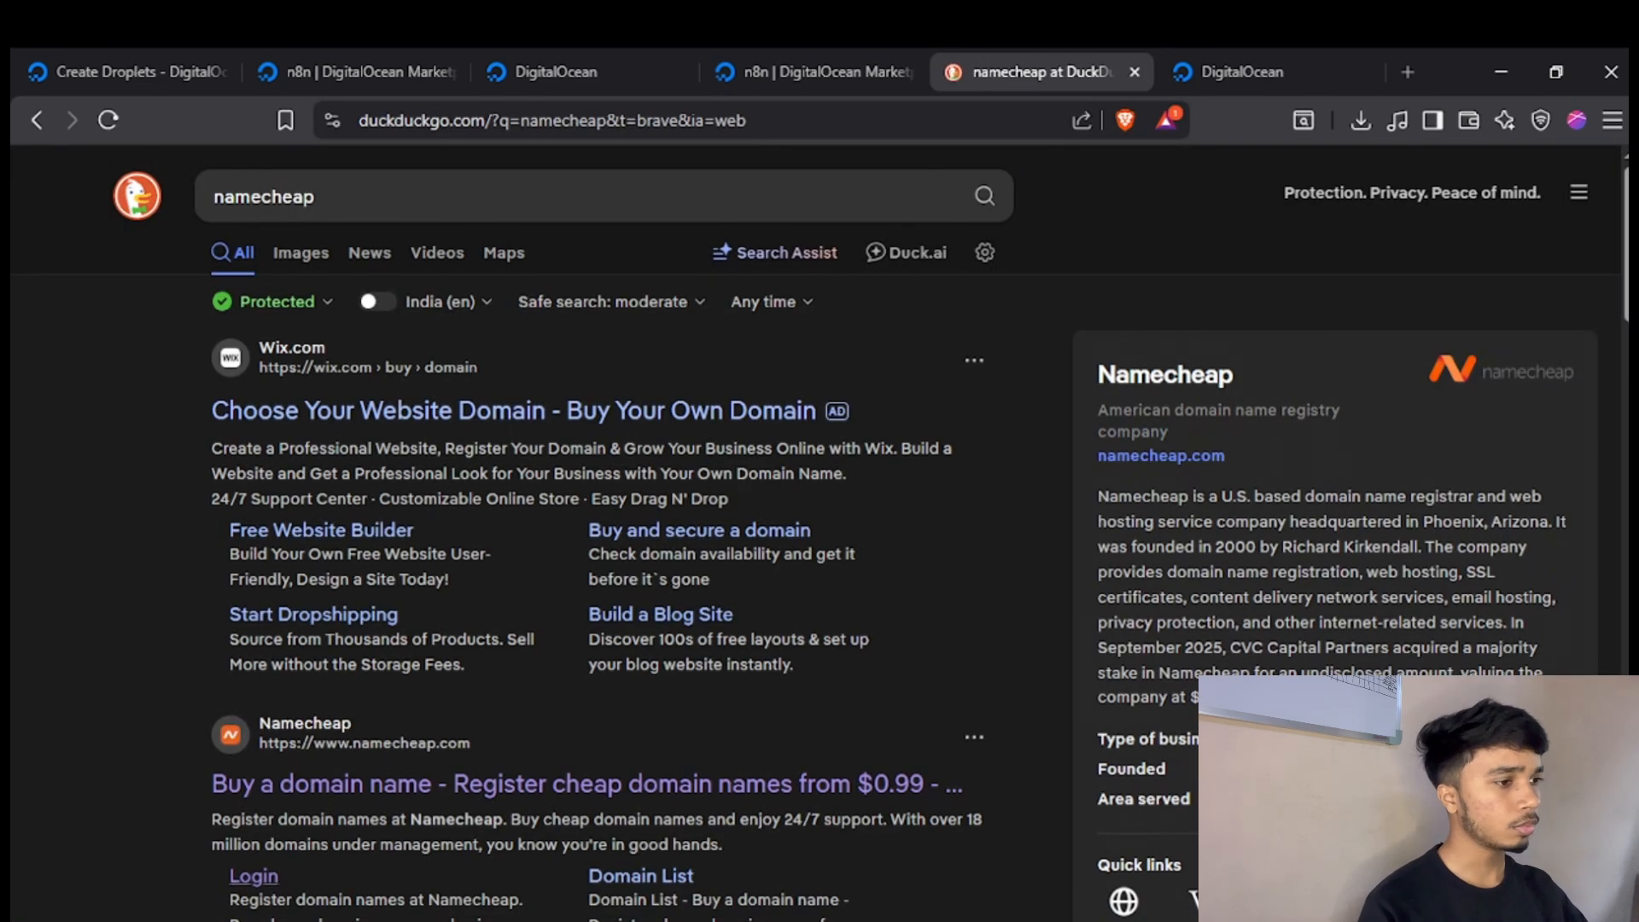
click(731, 783)
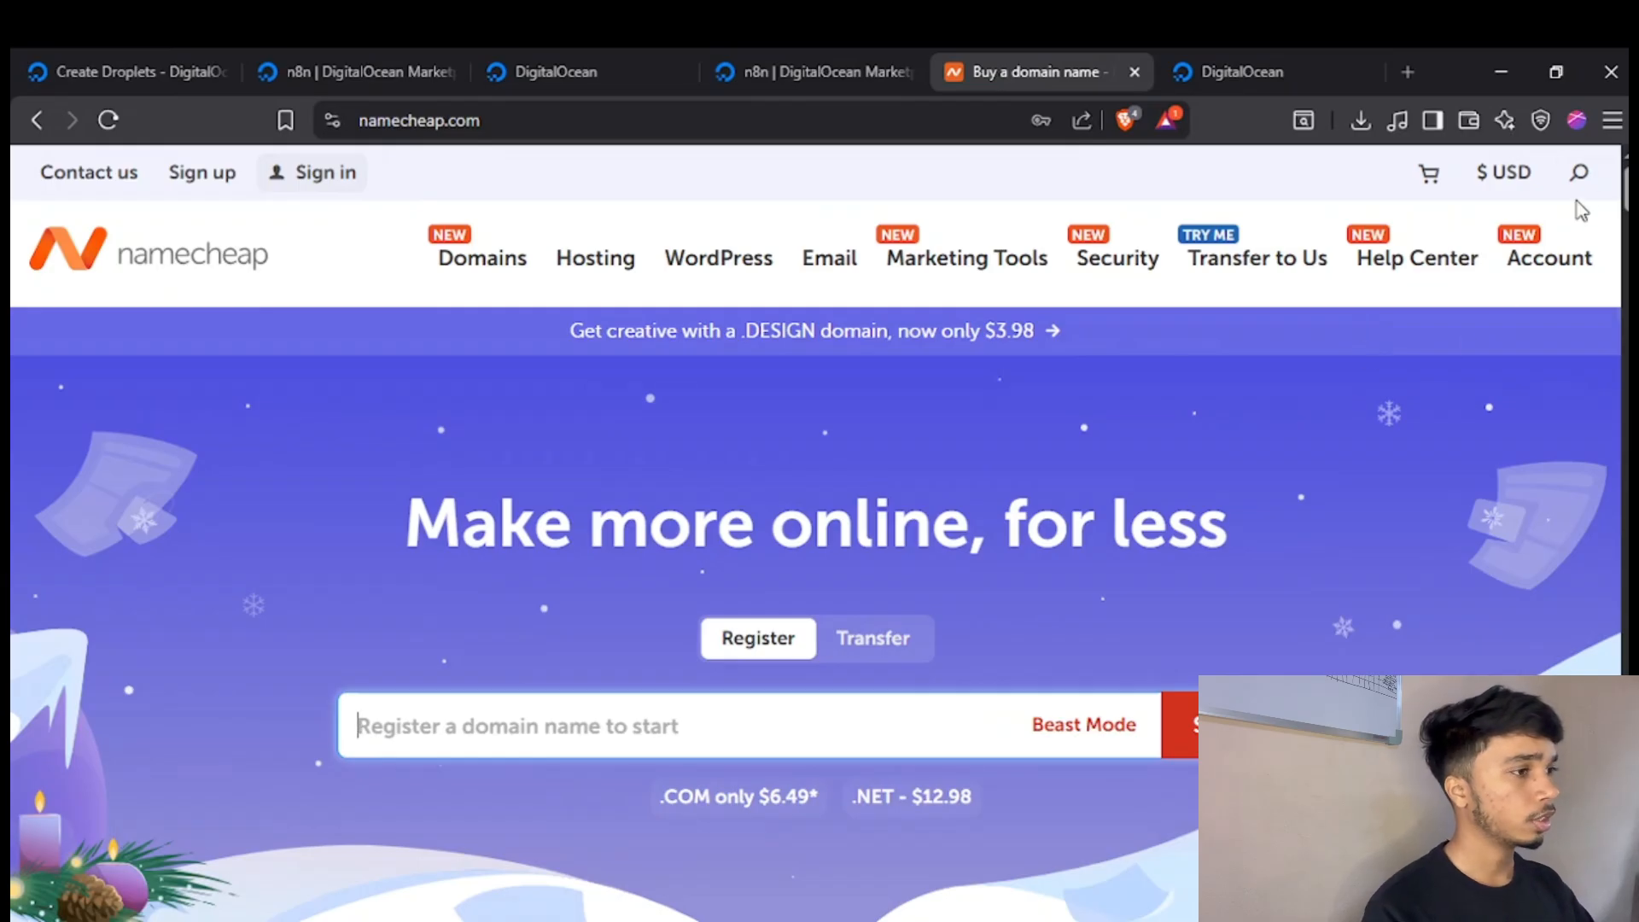
Sign in to Namecheap with the account username and password and return to its home page.
click(282, 184)
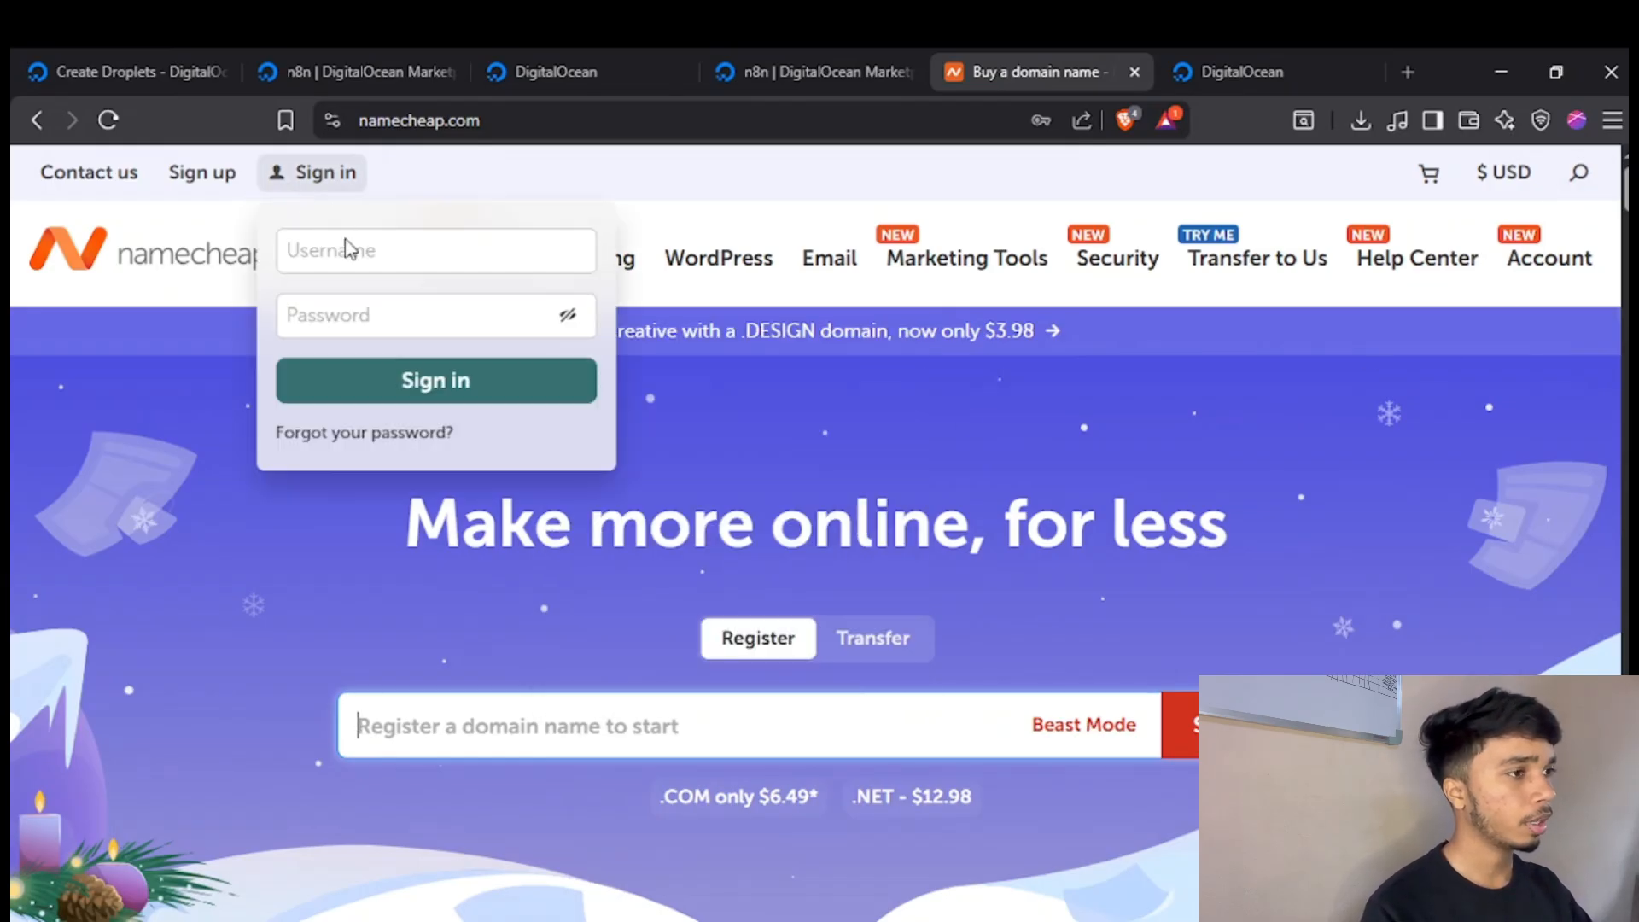
click(352, 253)
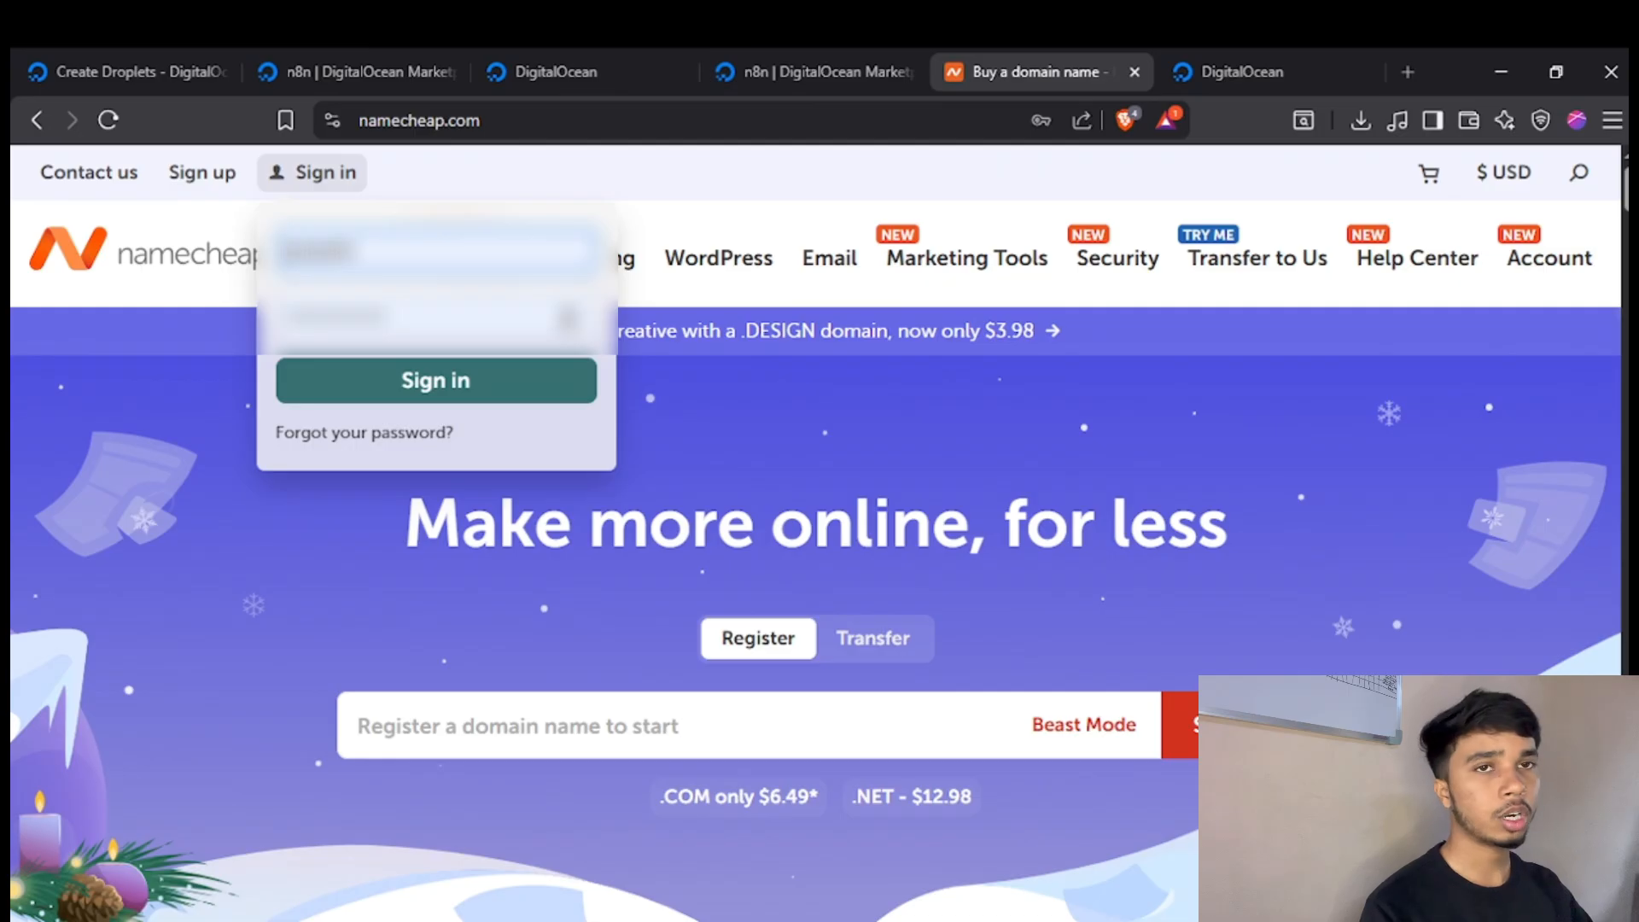
click(515, 383)
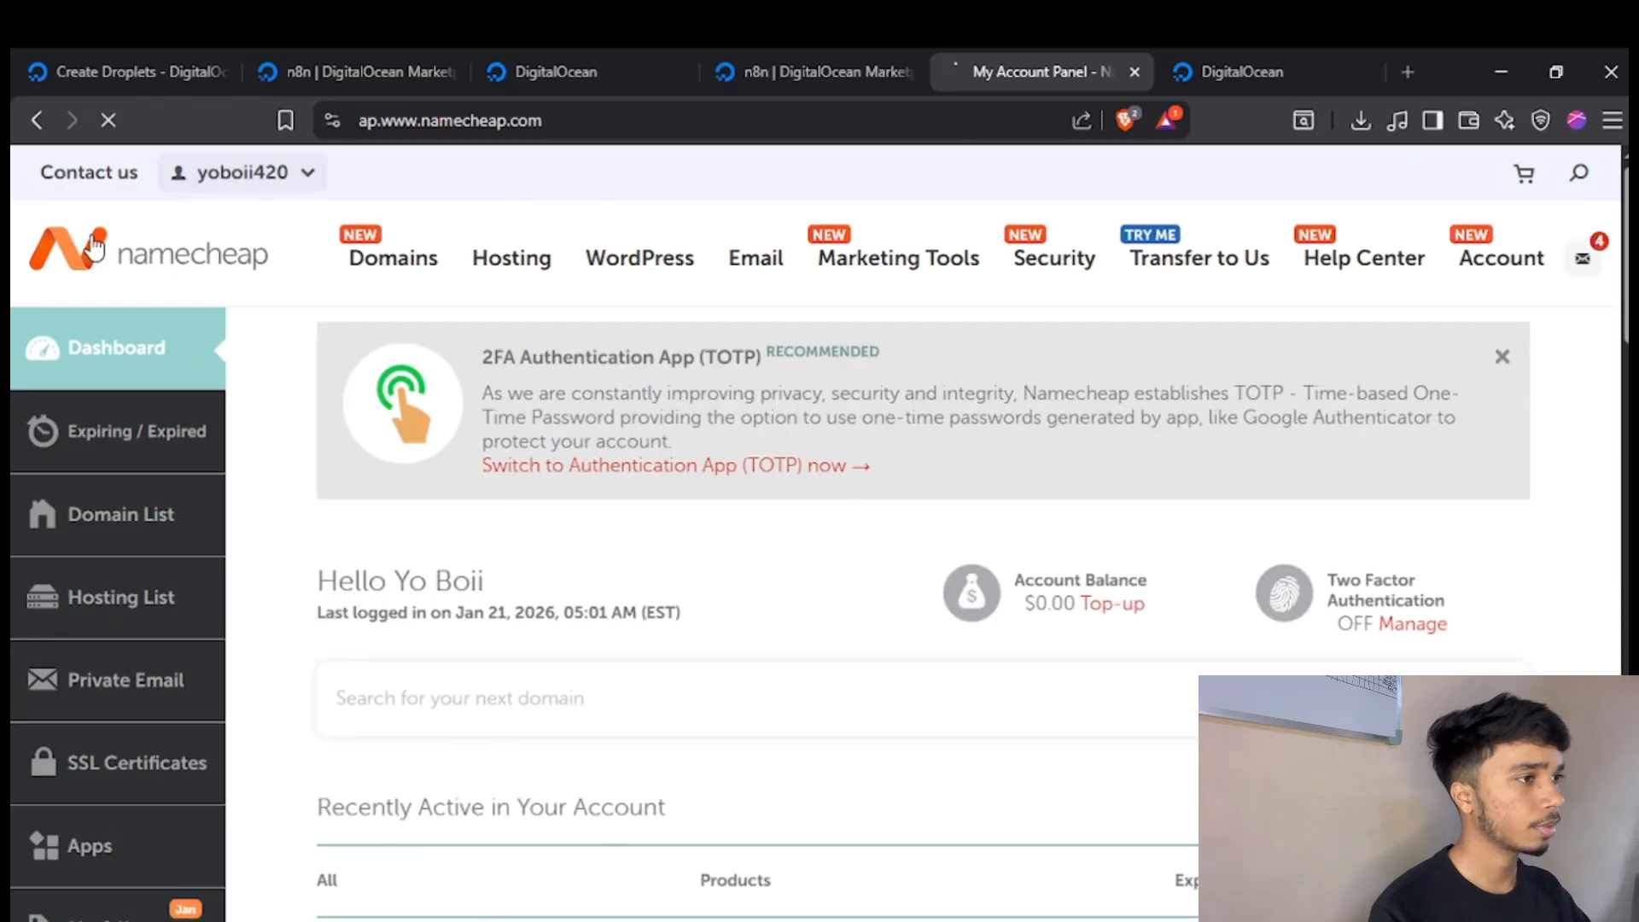
click(96, 247)
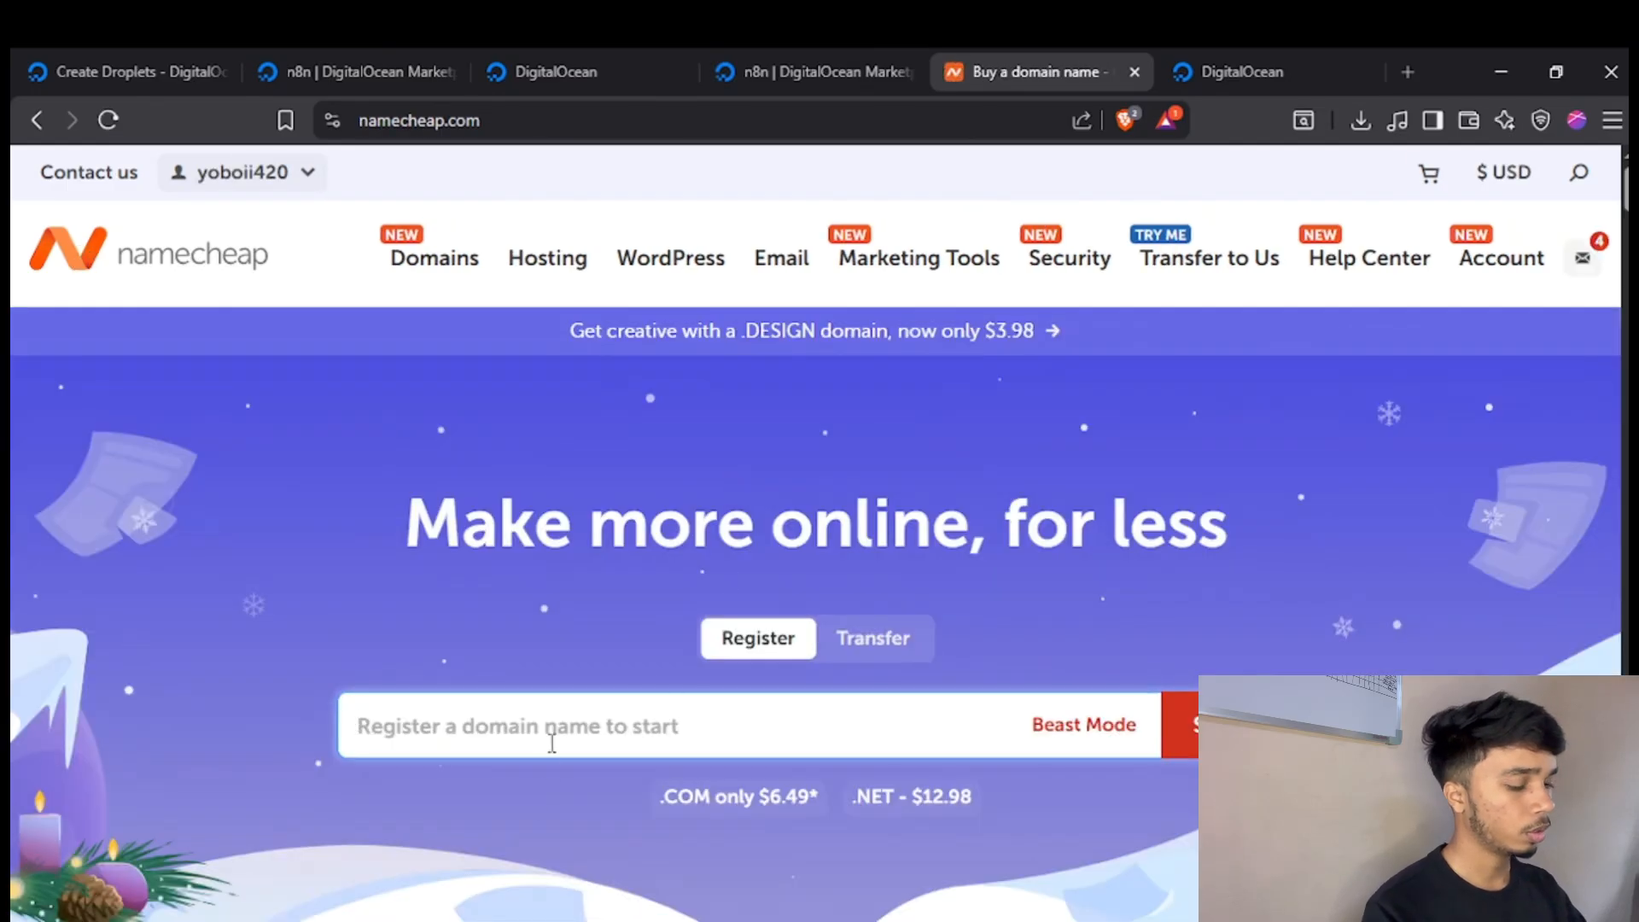
Search for the desired personal domain name with the .lol extension and check the availability and price results.
text(mitul)
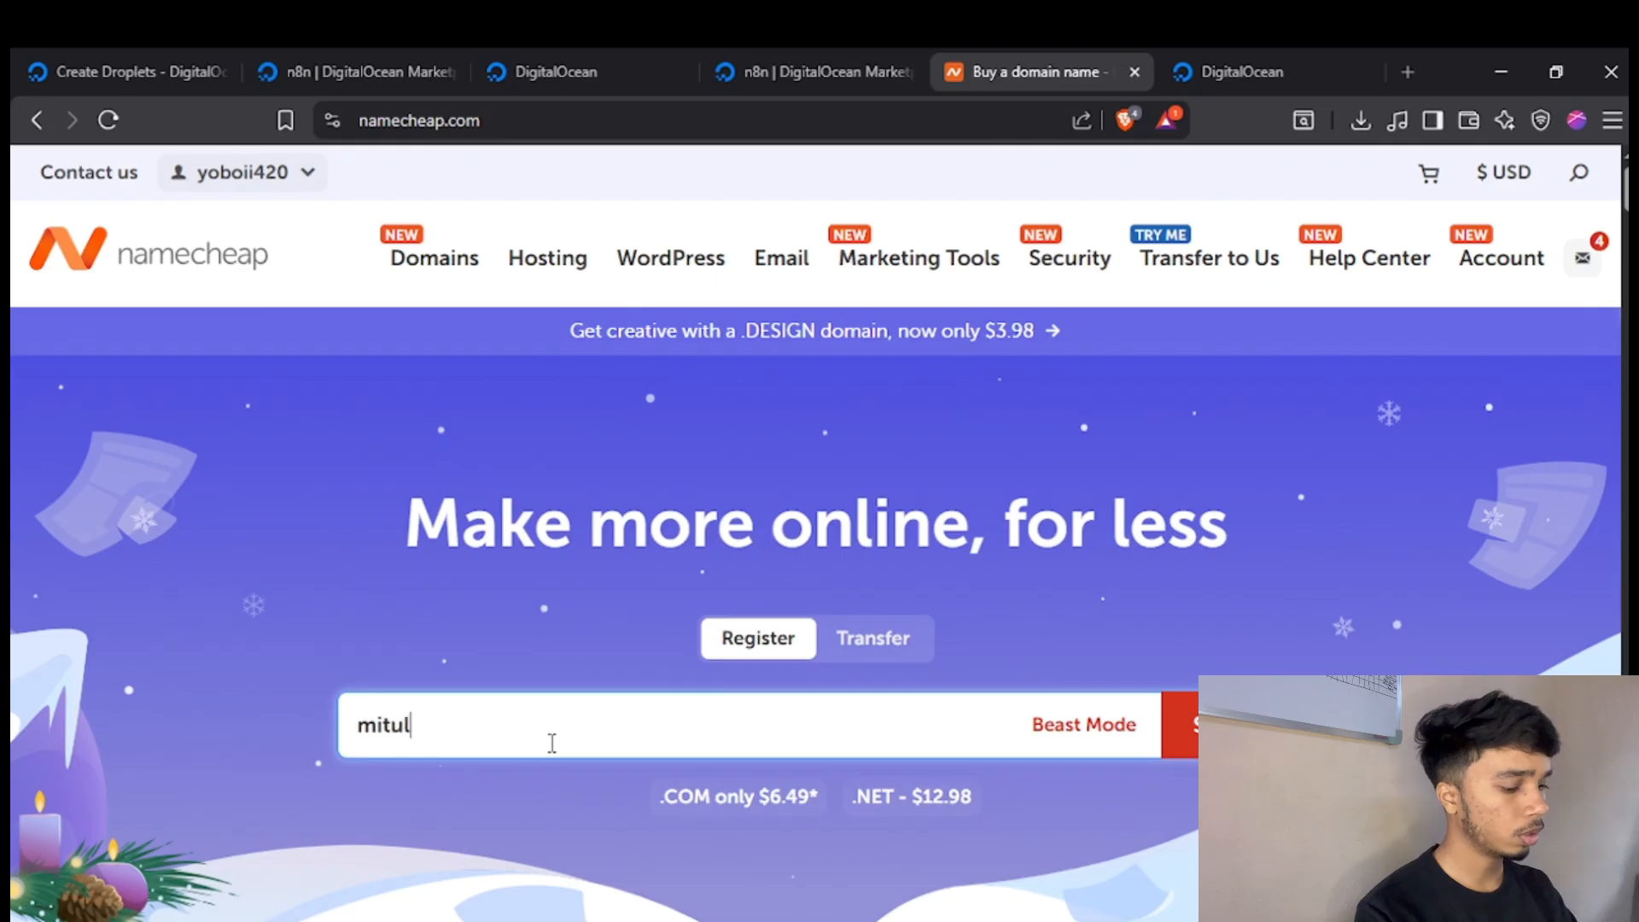
text(.lol)
key(Return)
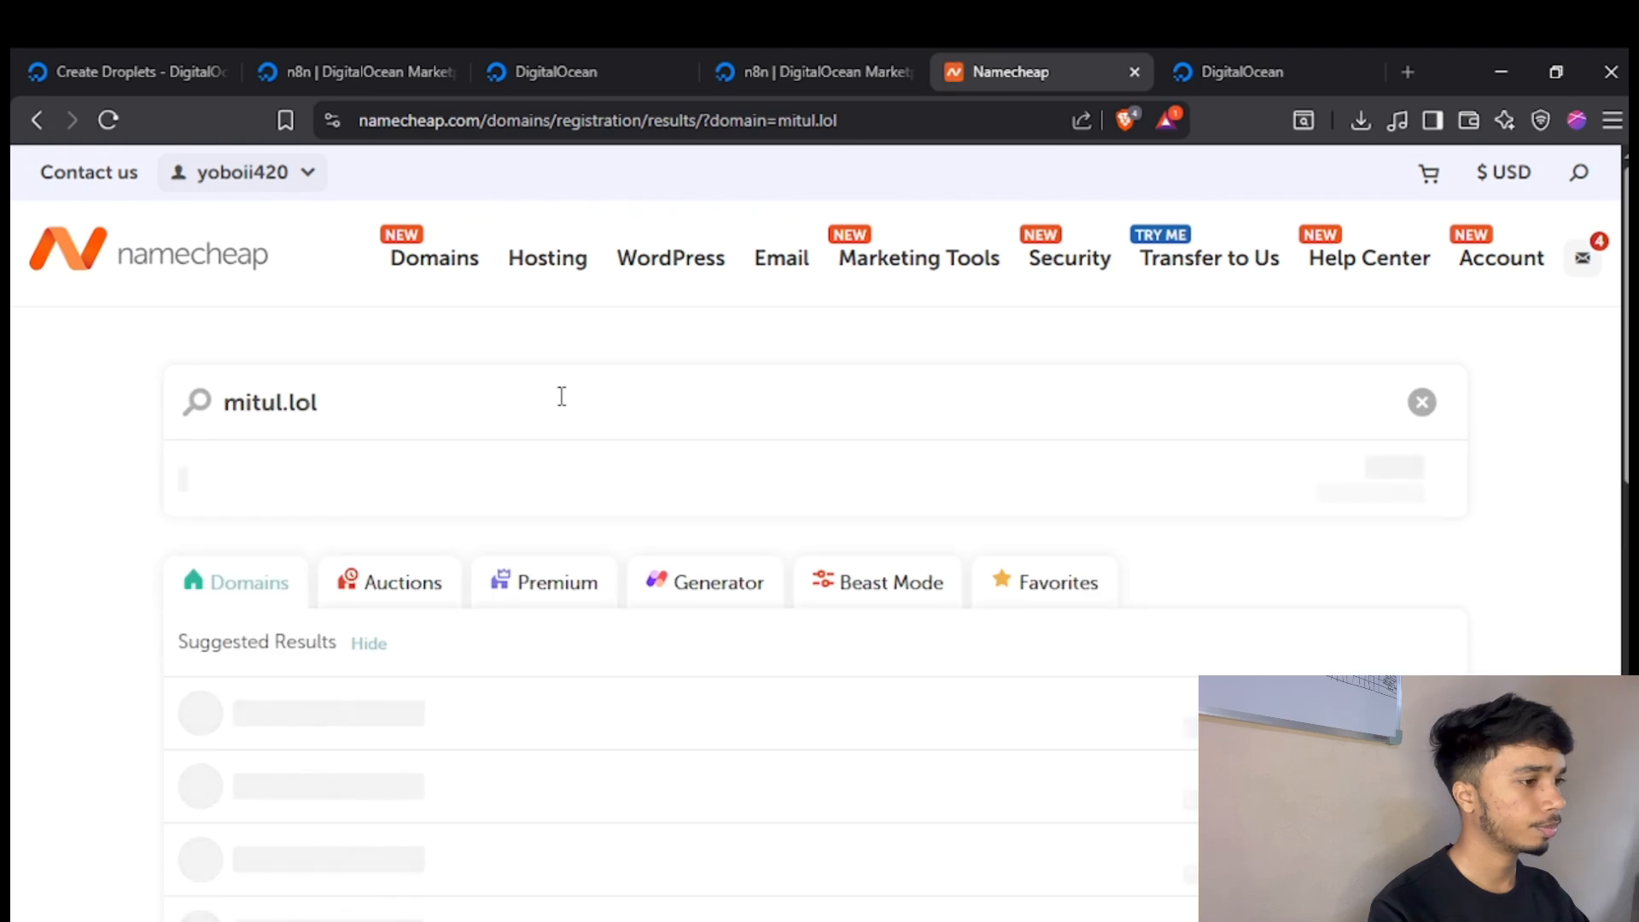
scroll(561, 396, down, 3)
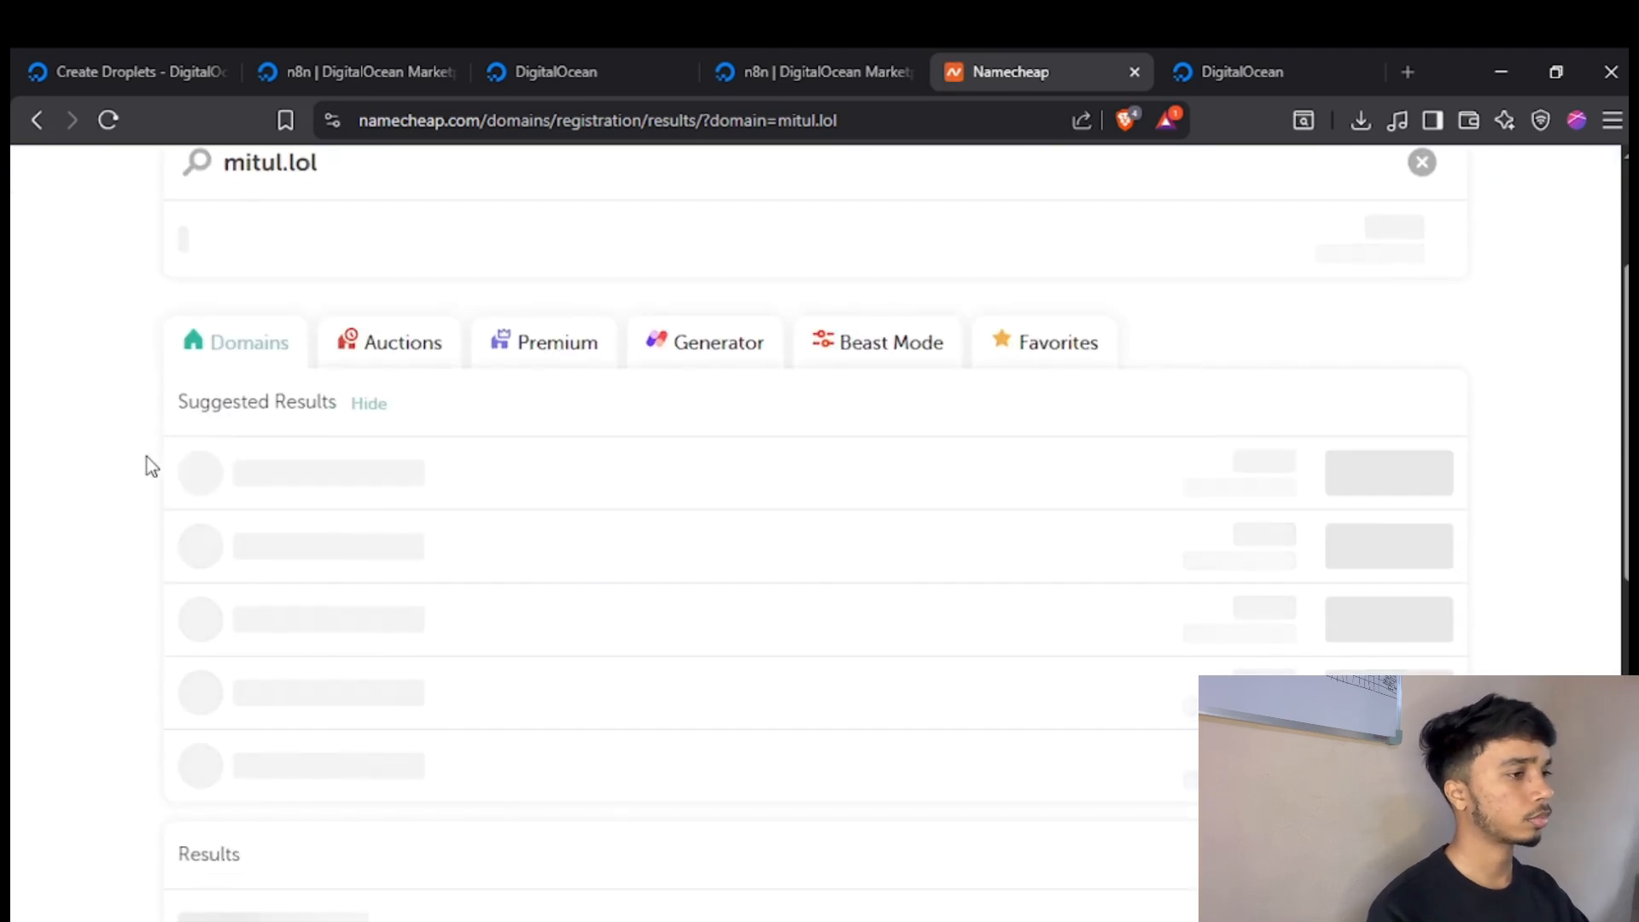
scroll(147, 457, up, 2)
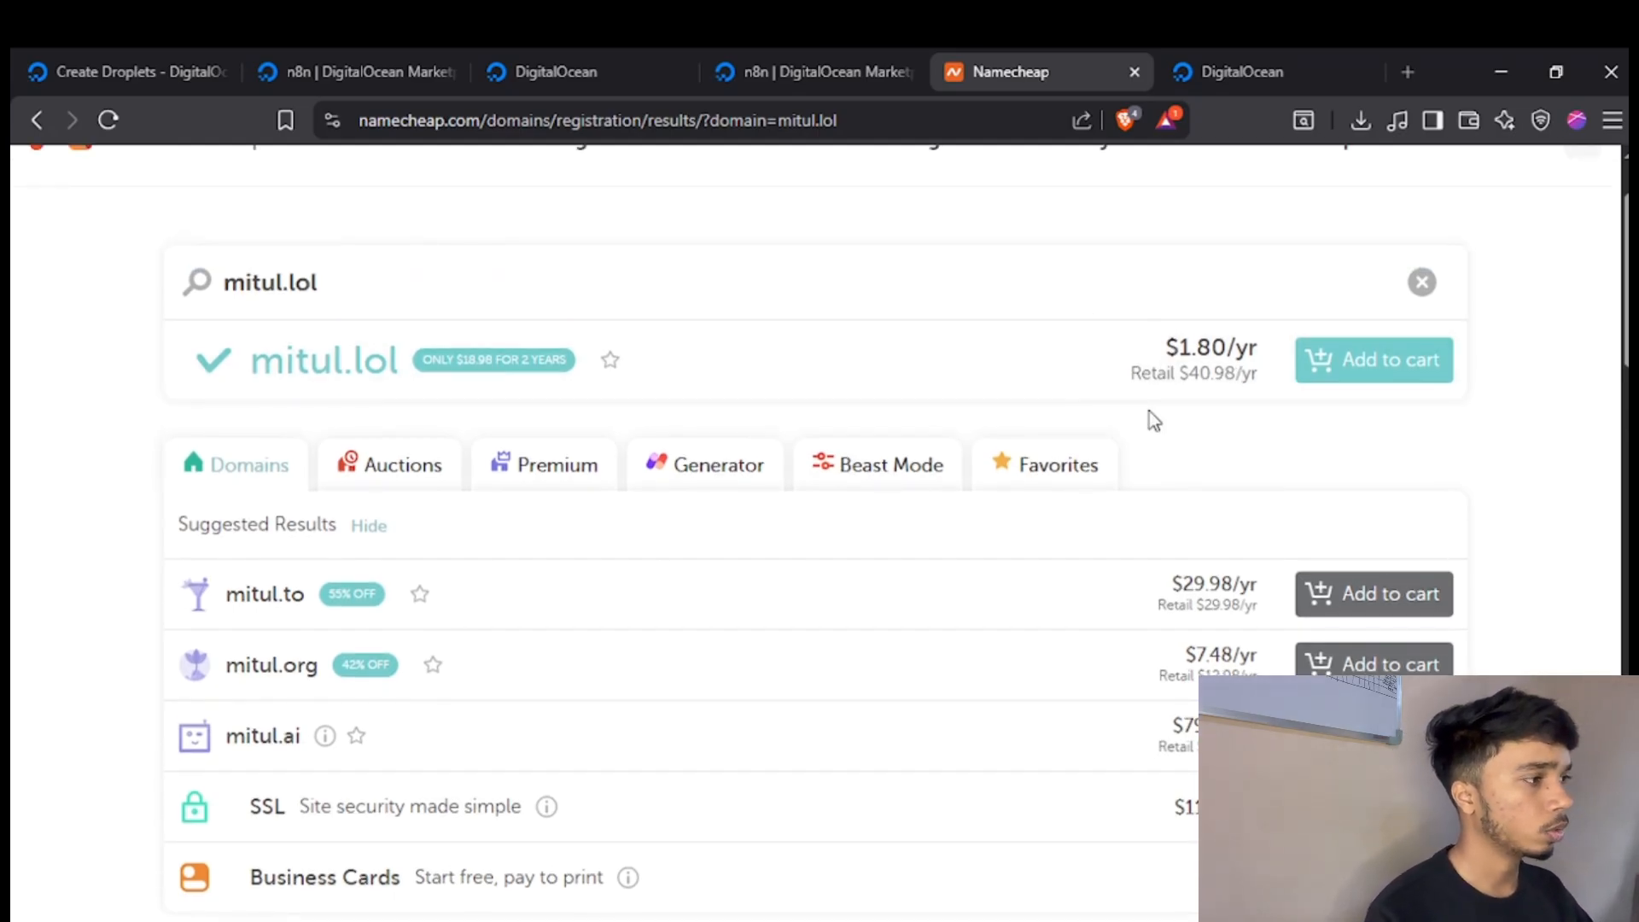
Add the searched .lol domain to the cart without any add-ons and proceed to the shopping cart.
scroll(823, 432, up, 2)
click(1371, 482)
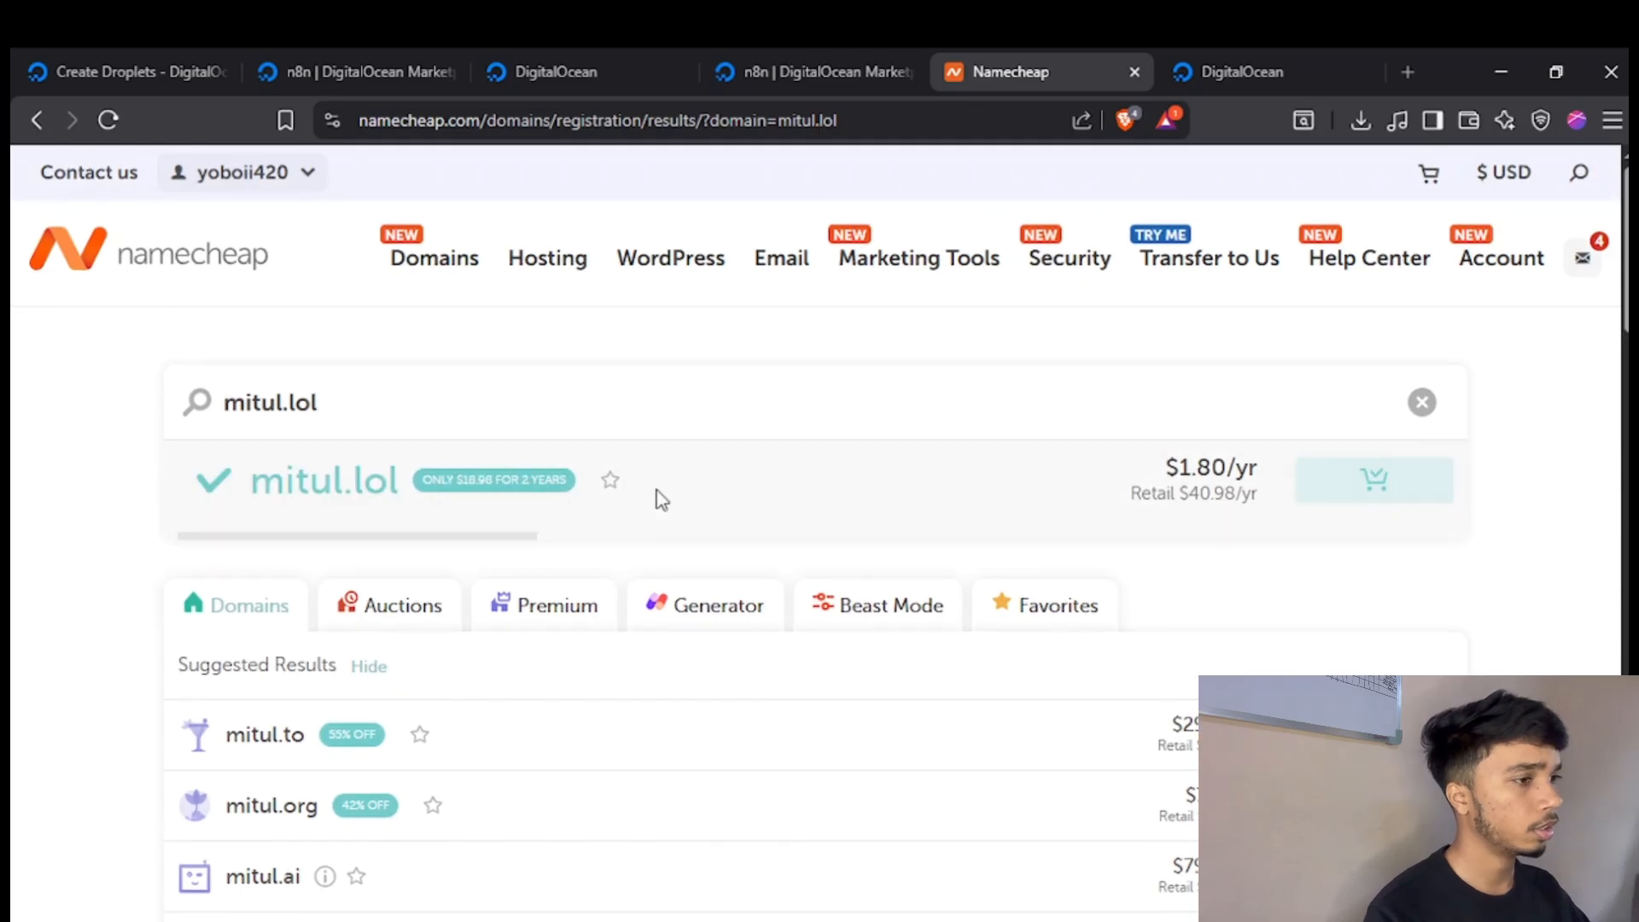
scroll(653, 451, down, 2)
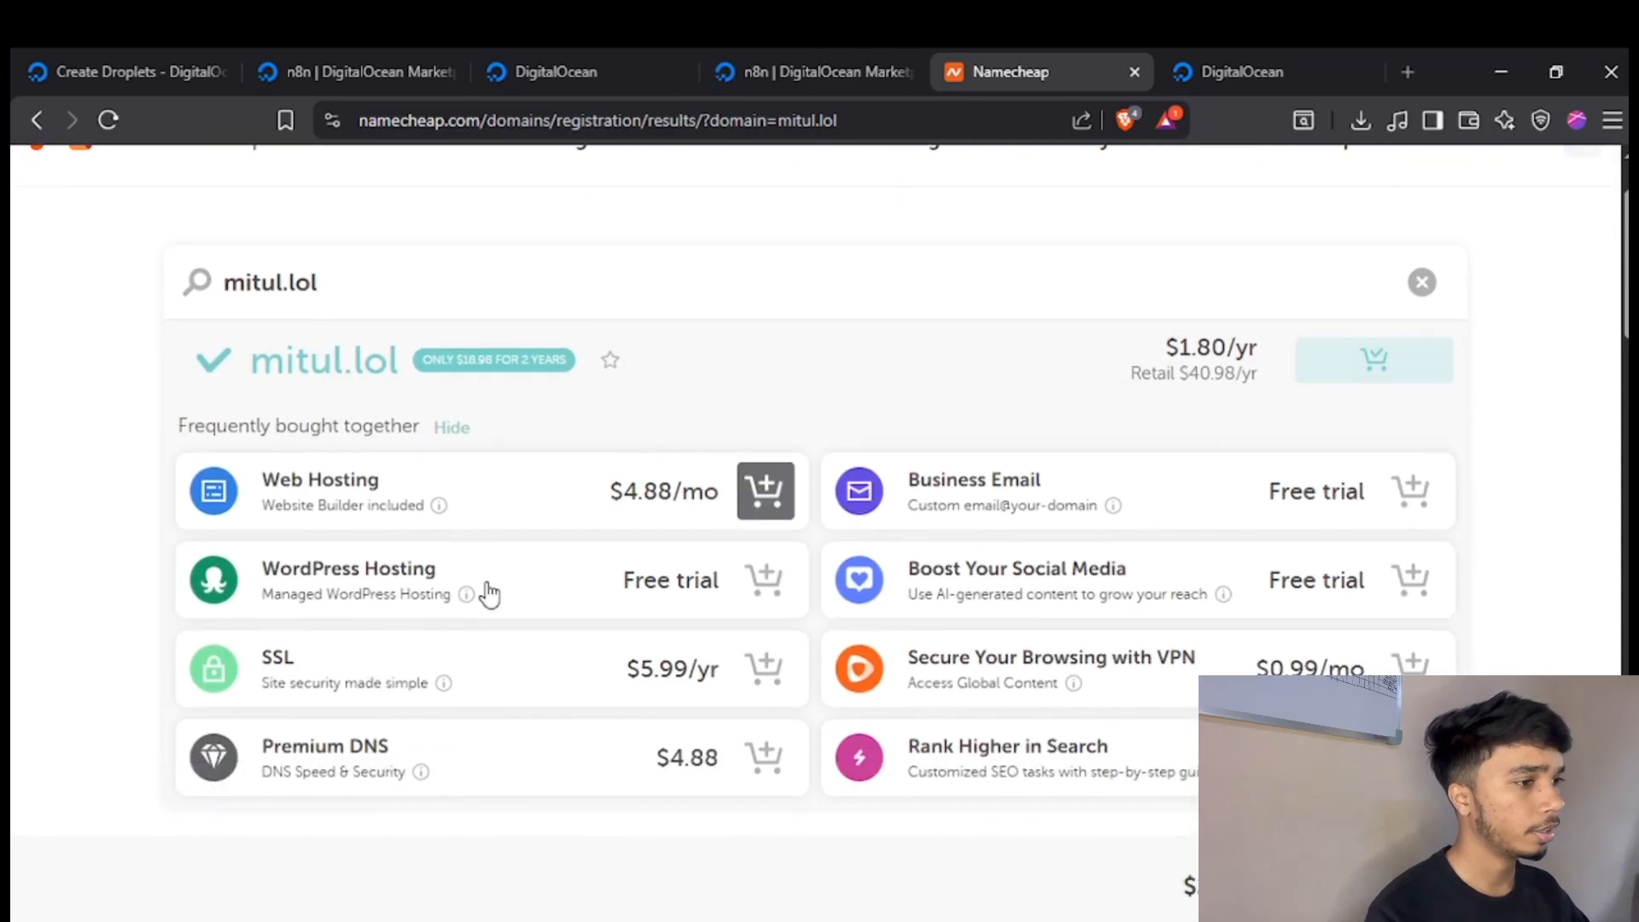
scroll(1017, 648, down, 2)
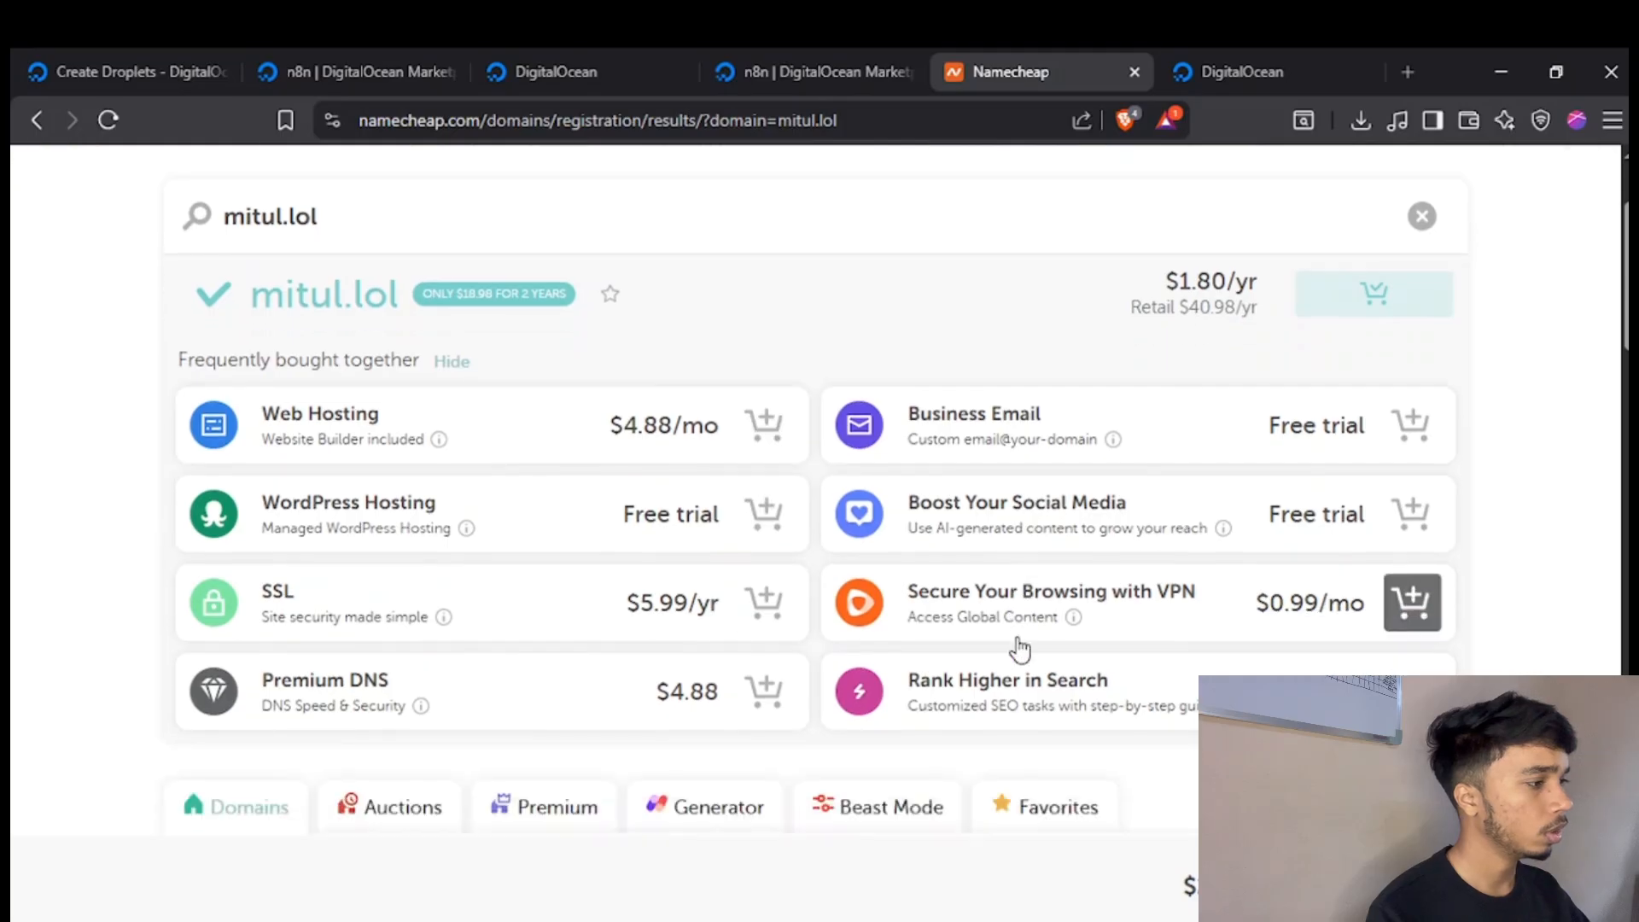
scroll(1017, 648, up, 2)
click(1373, 885)
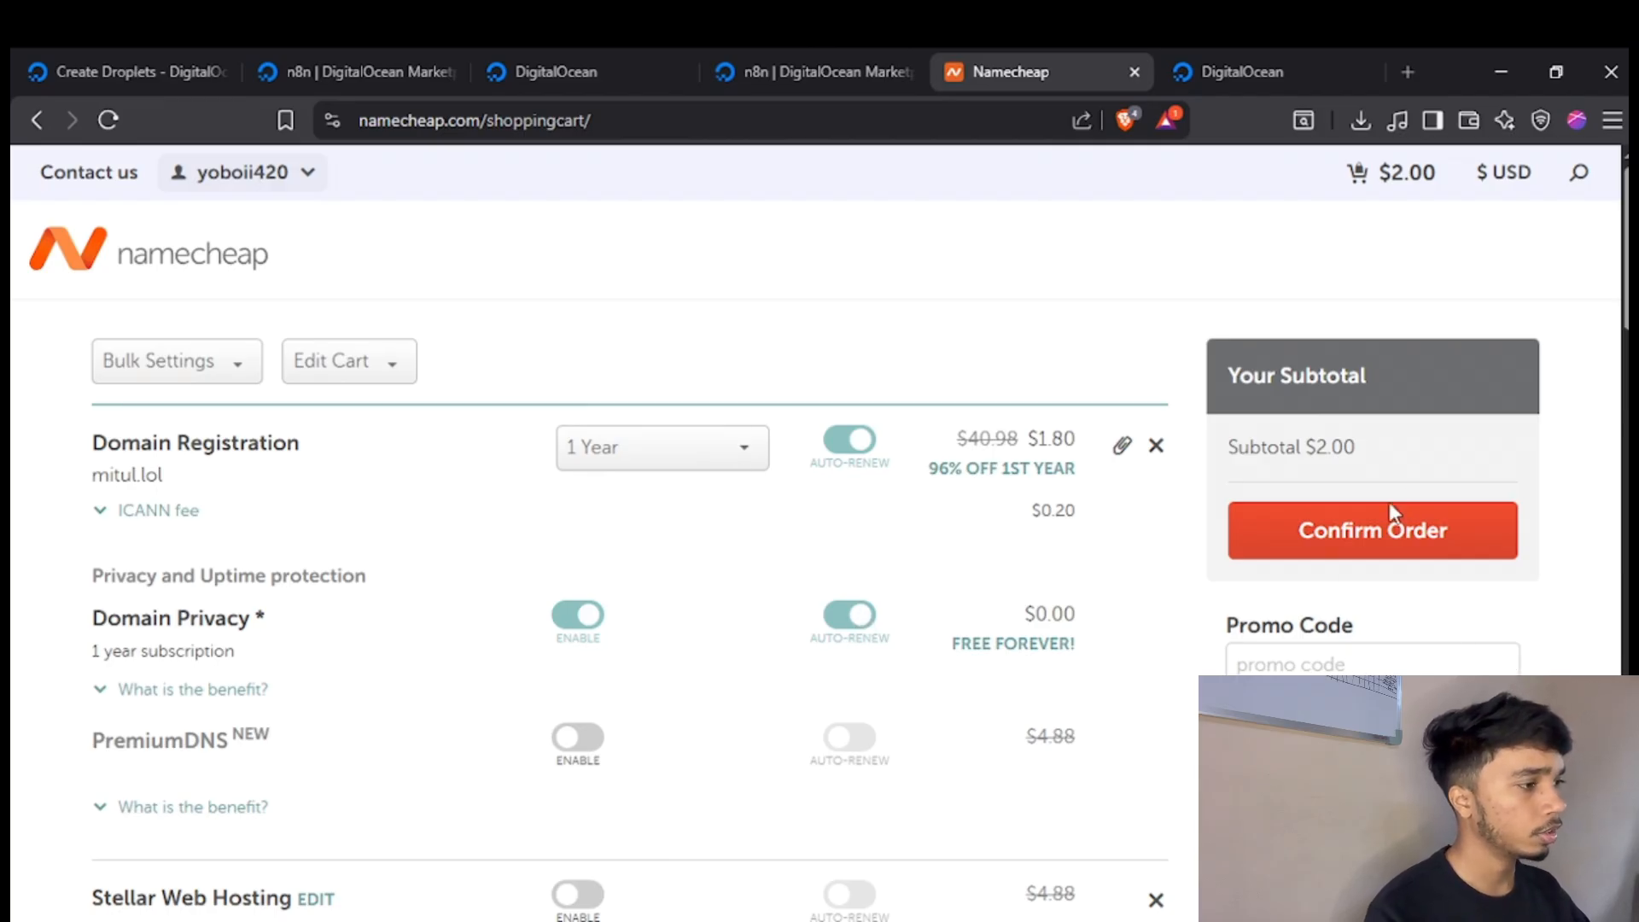
Confirm the .lol domain order in the cart and continue through the payment options page to the order review.
click(1343, 528)
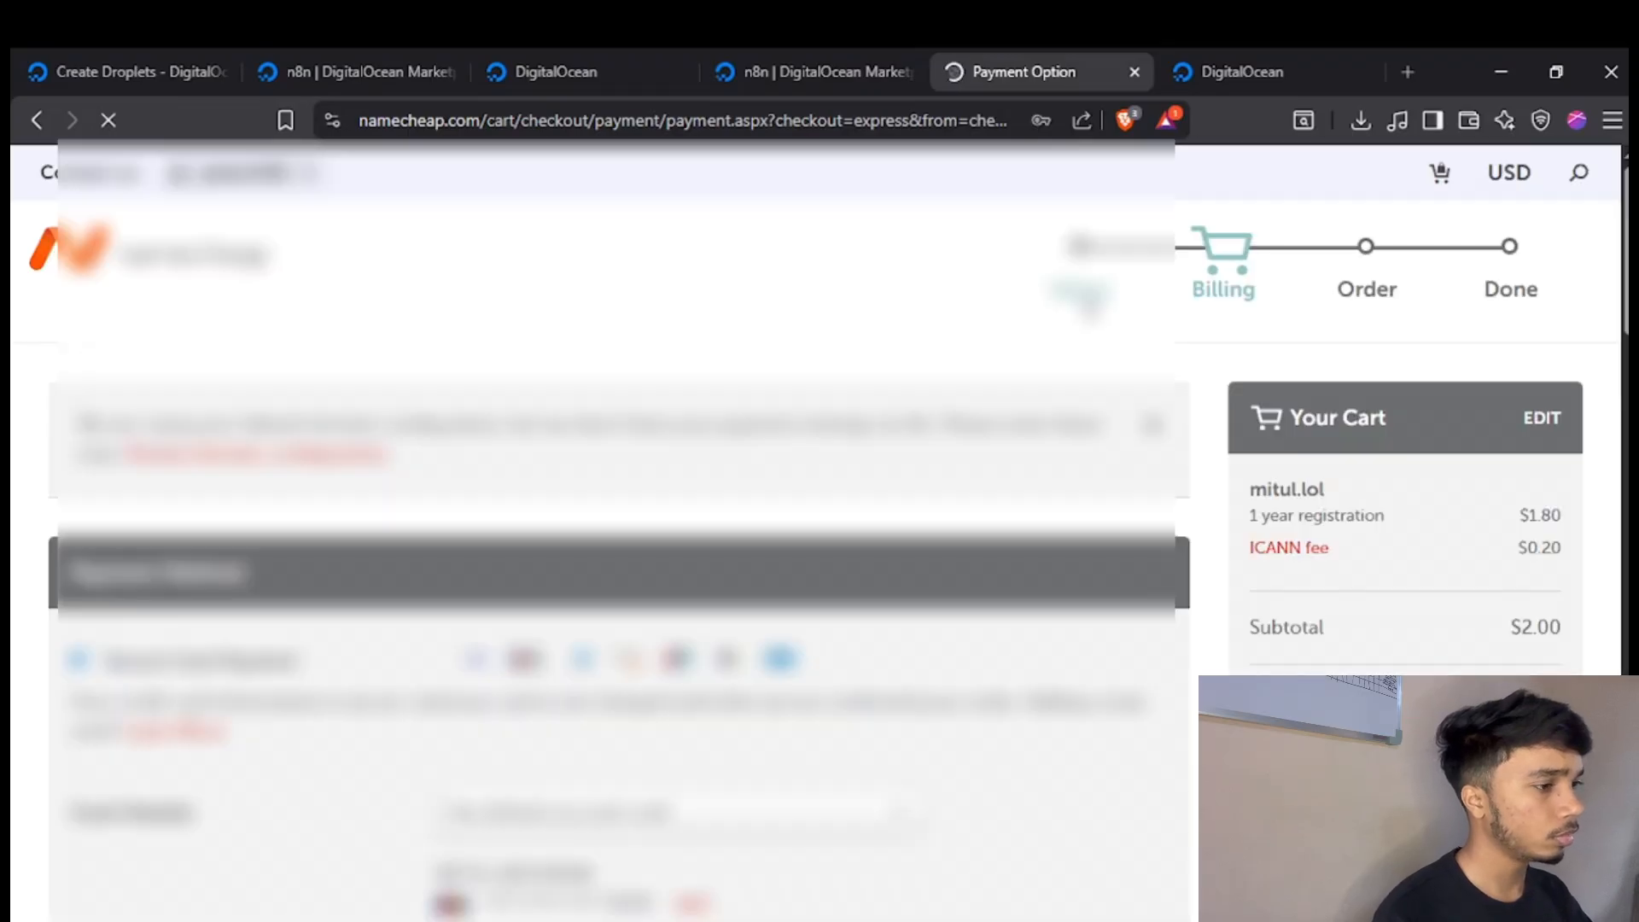
scroll(820, 530, down, 6)
scroll(939, 512, down, 4)
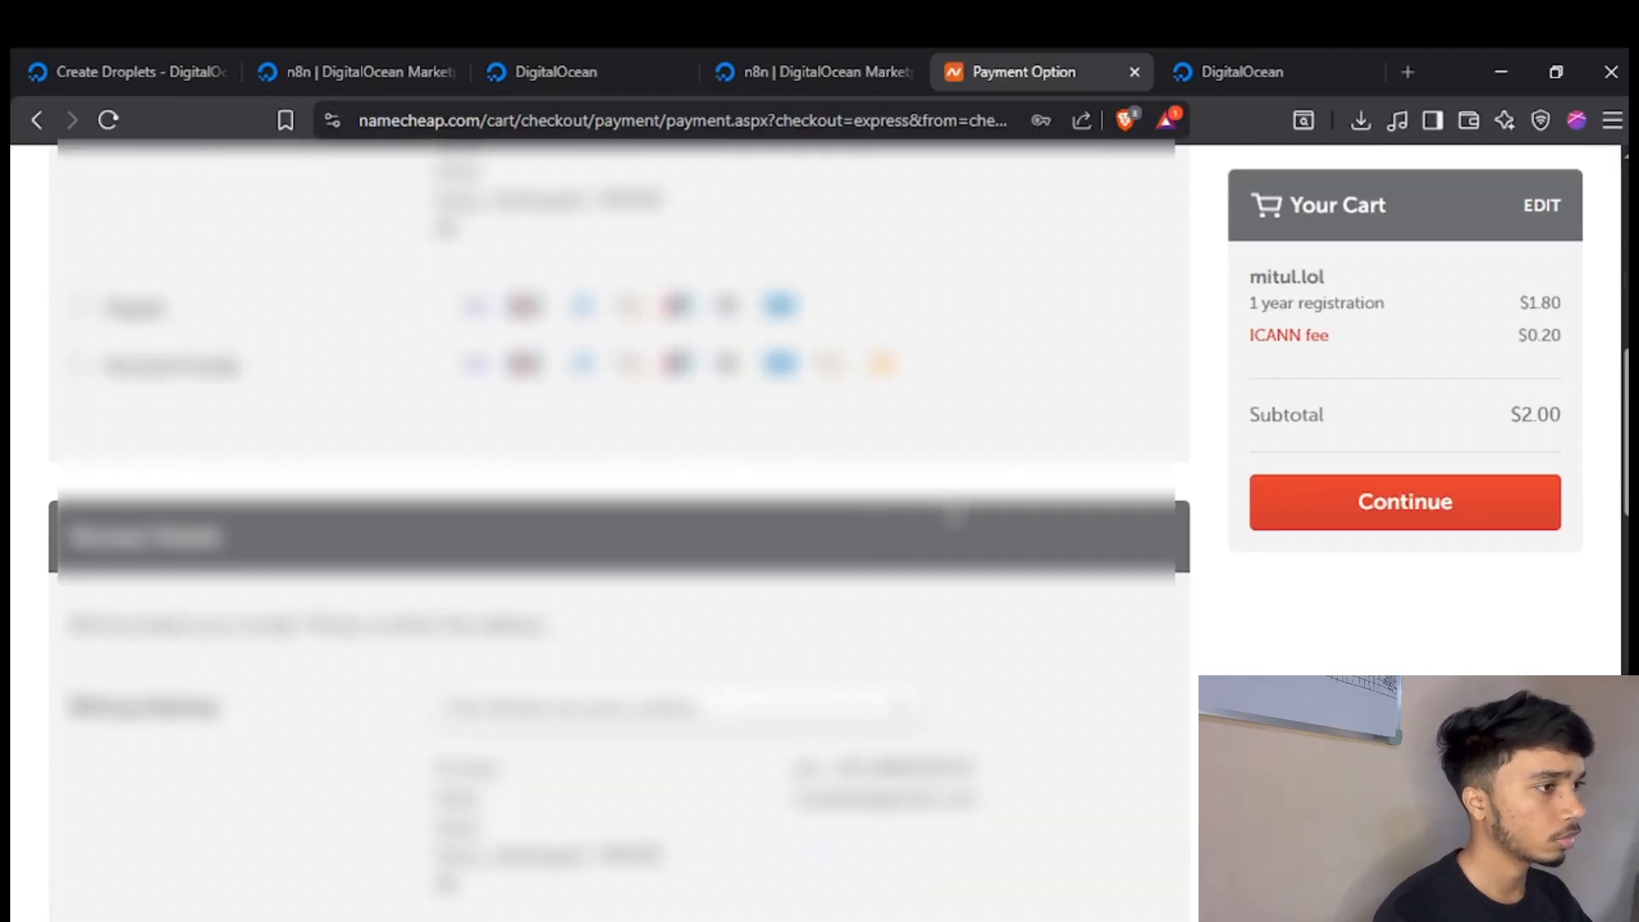
scroll(952, 516, up, 3)
scroll(1016, 446, down, 7)
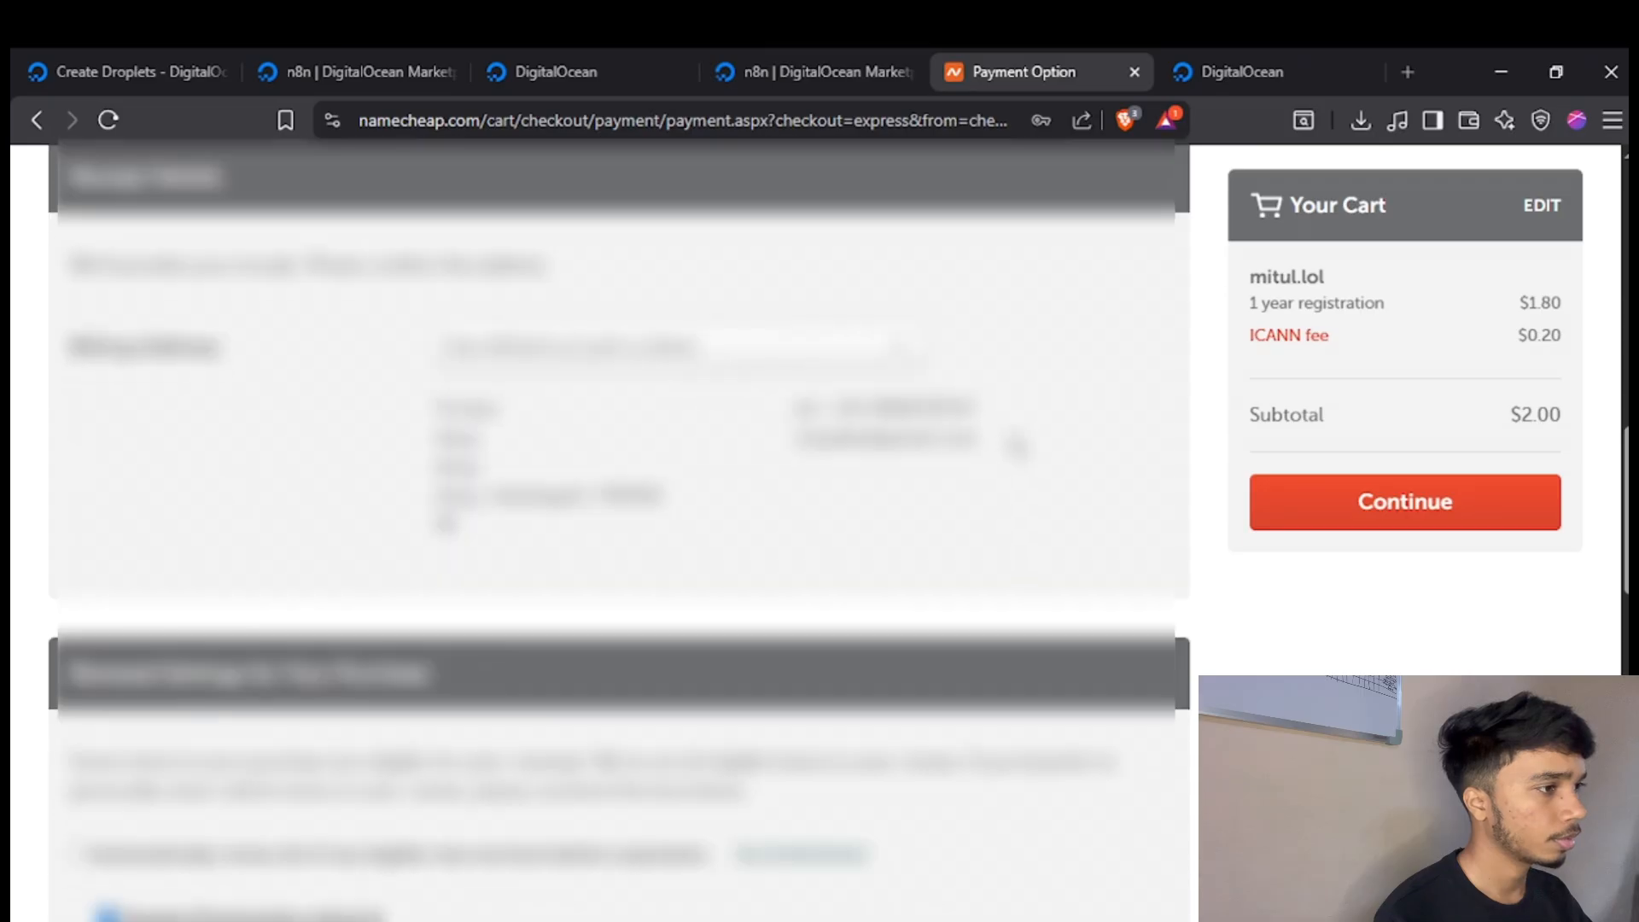
scroll(1016, 446, down, 8)
scroll(1190, 505, up, 3)
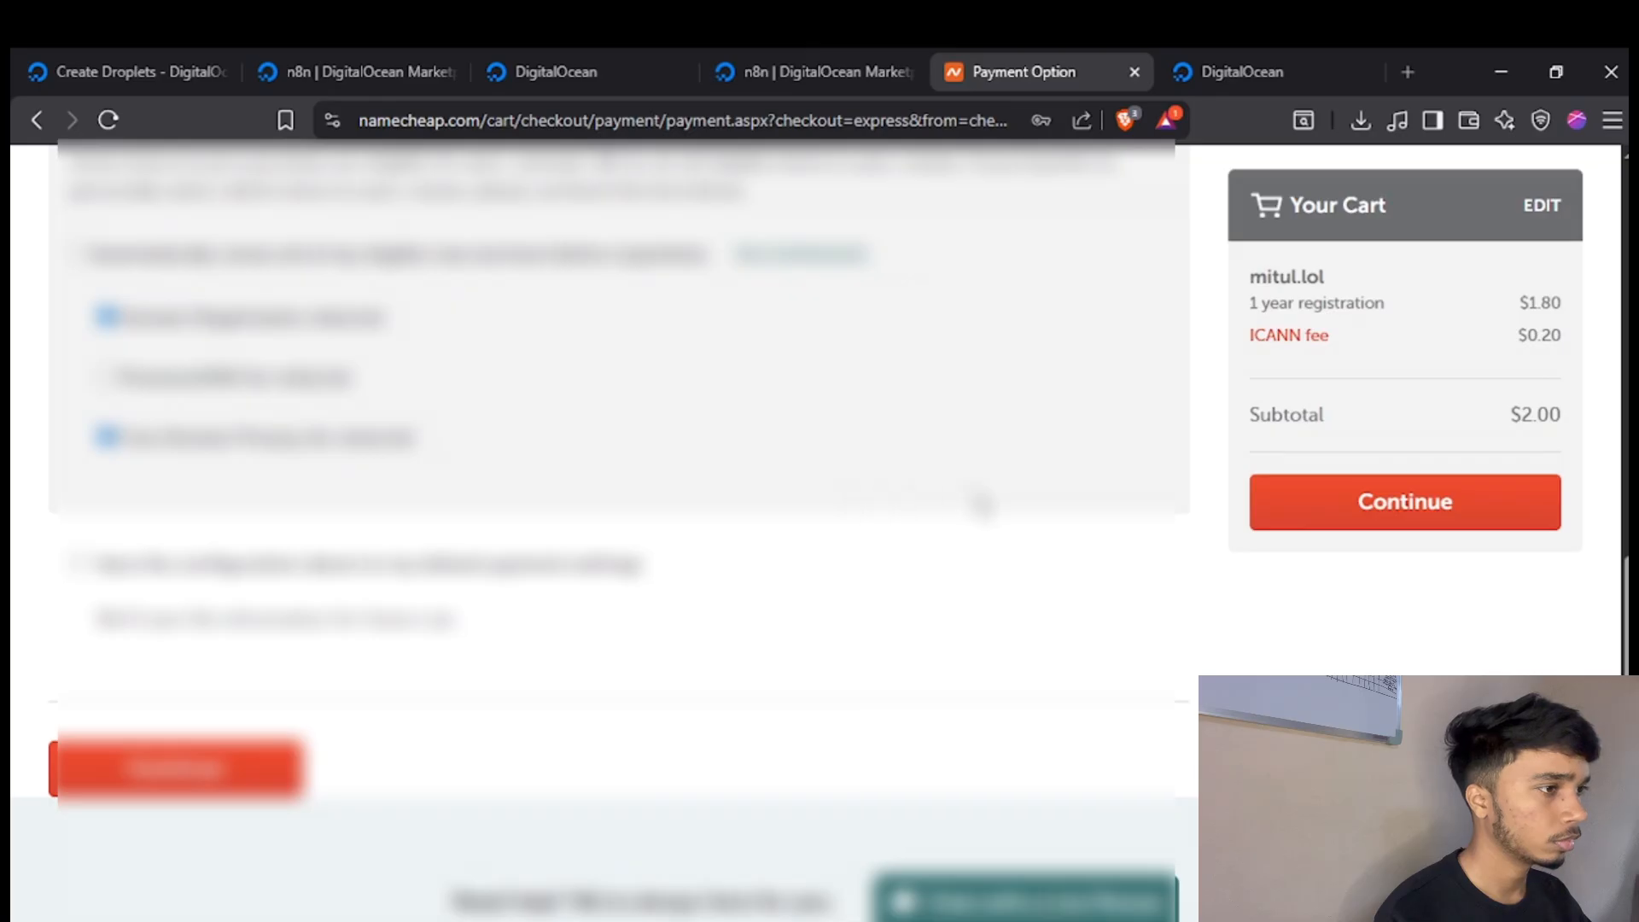
scroll(933, 486, up, 4)
scroll(907, 487, up, 6)
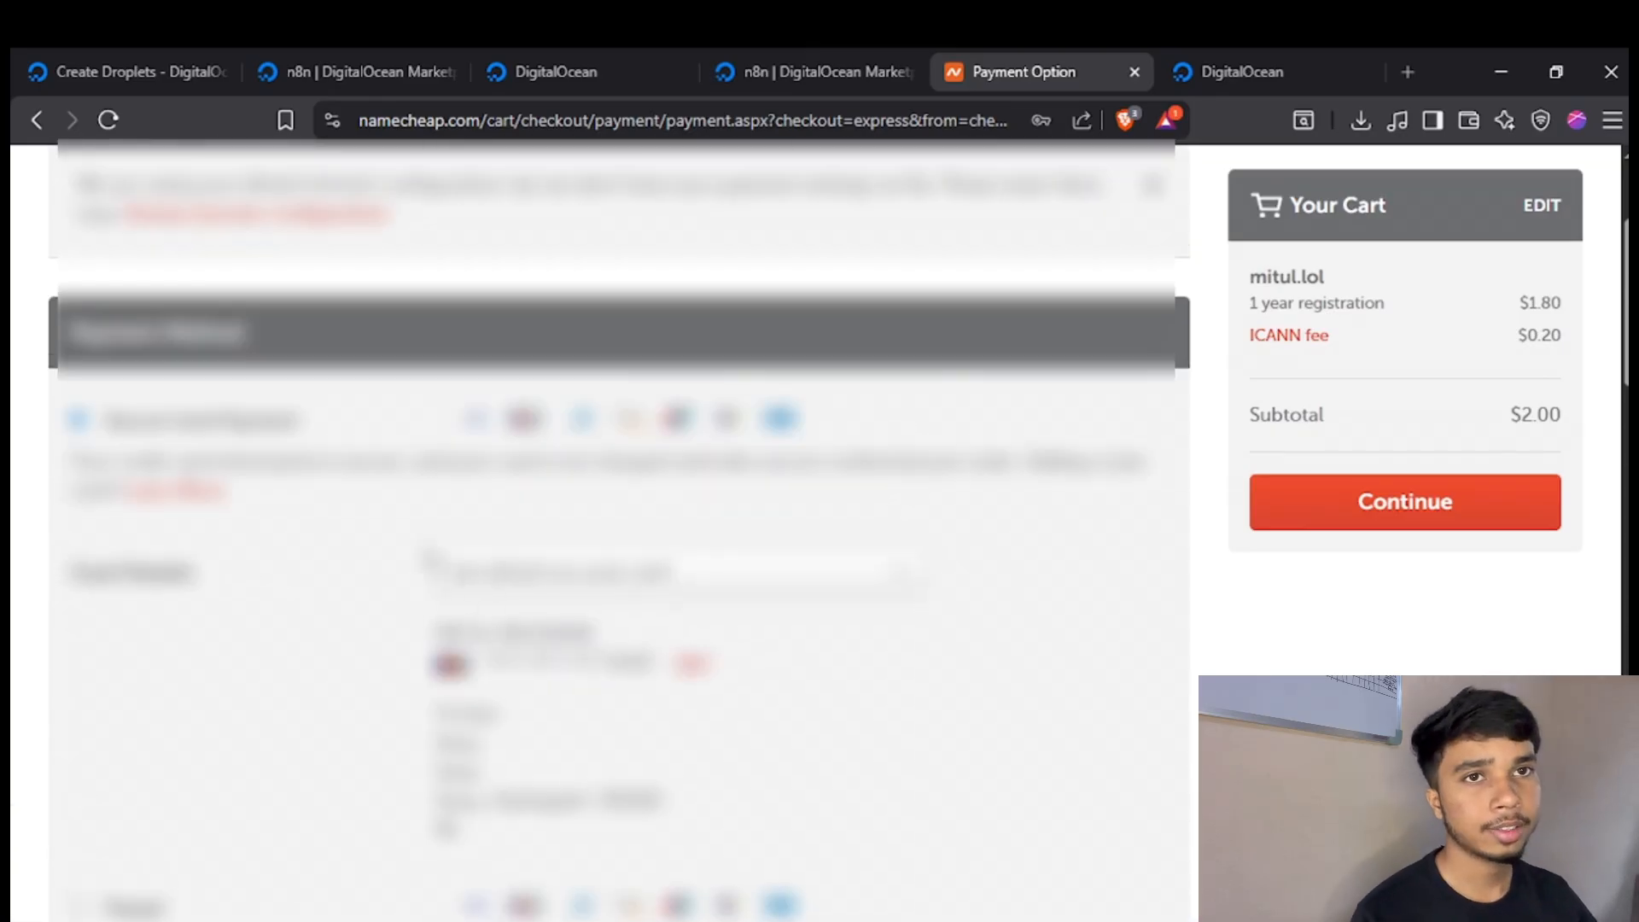
scroll(413, 534, down, 1)
scroll(384, 375, down, 8)
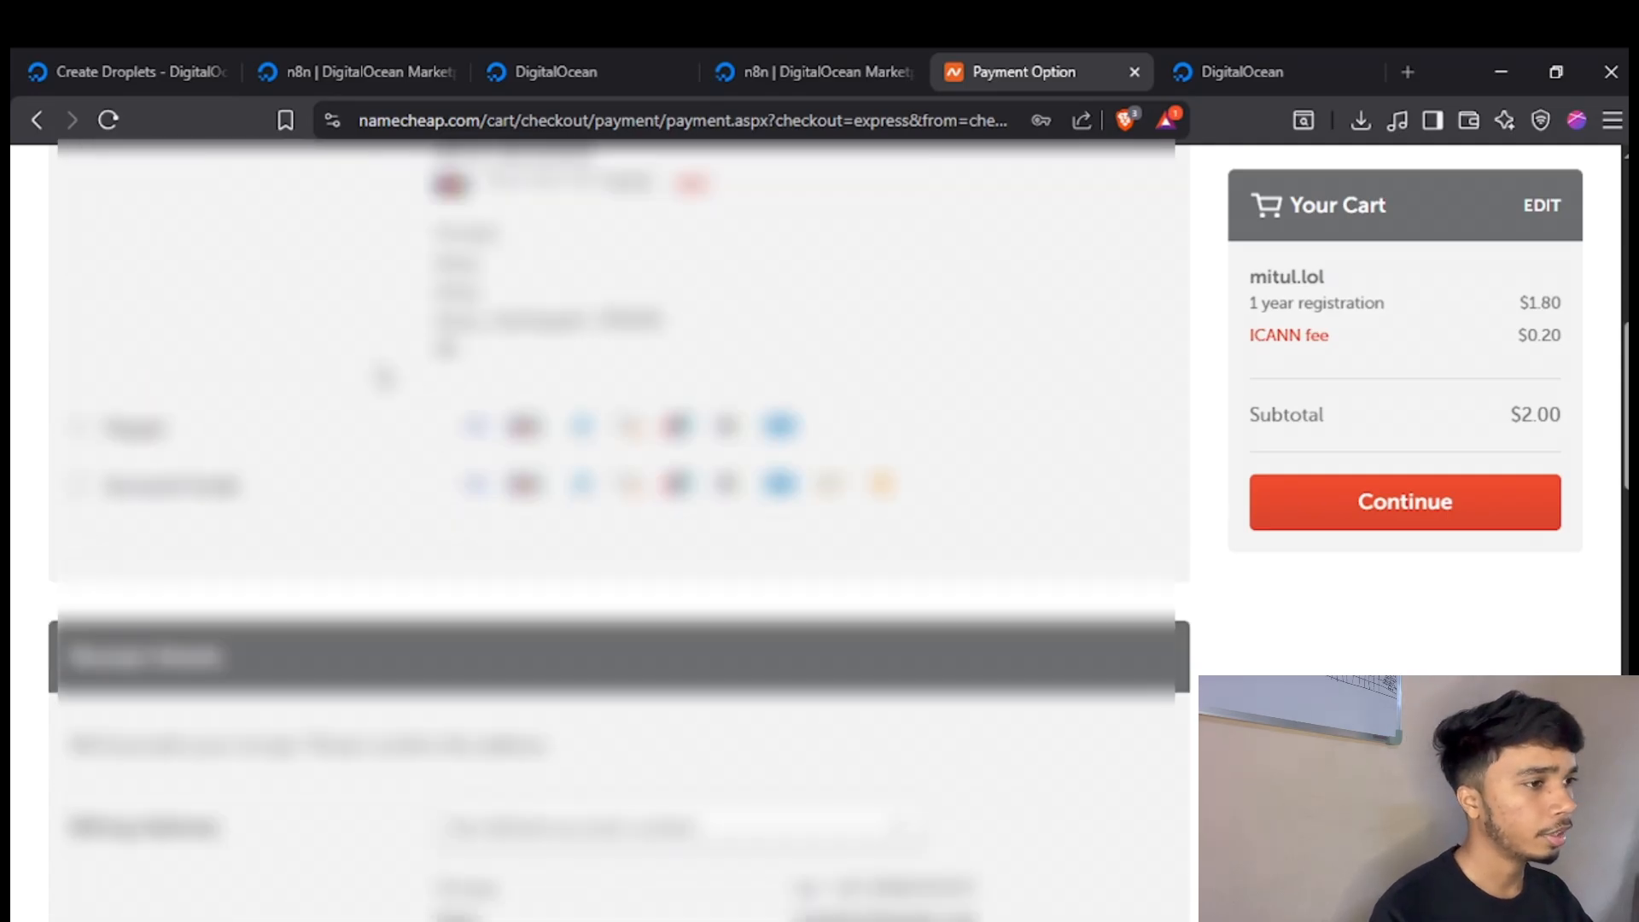
scroll(467, 471, down, 3)
scroll(341, 420, down, 8)
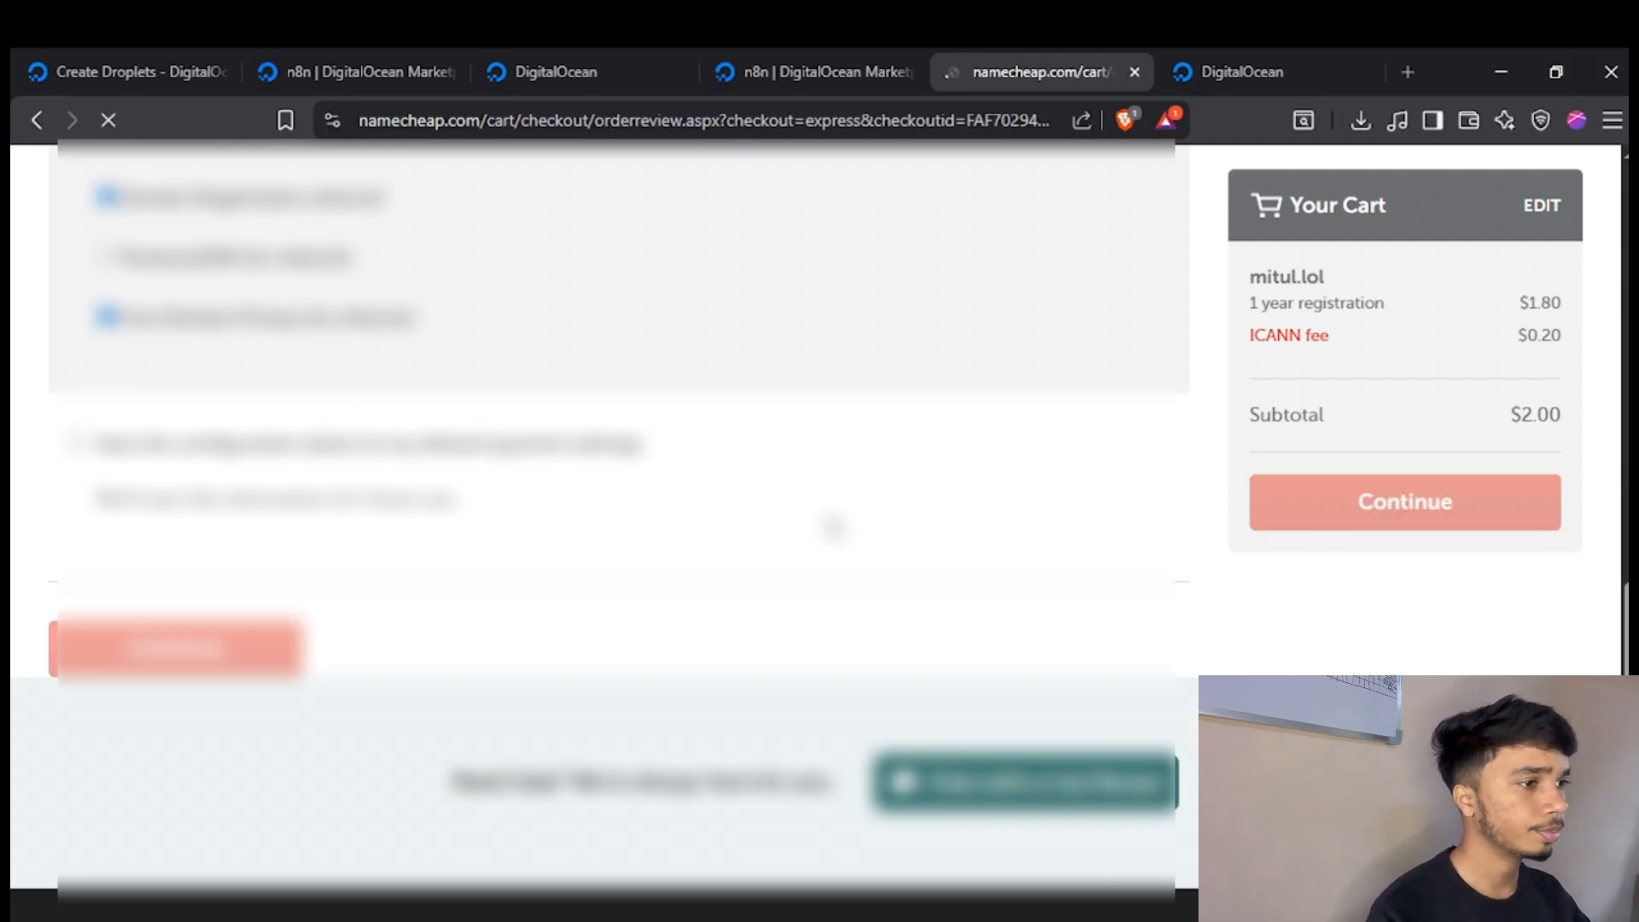
Review the order's payment and receipt details and pay for the one-year .lol domain registration.
scroll(833, 526, down, 10)
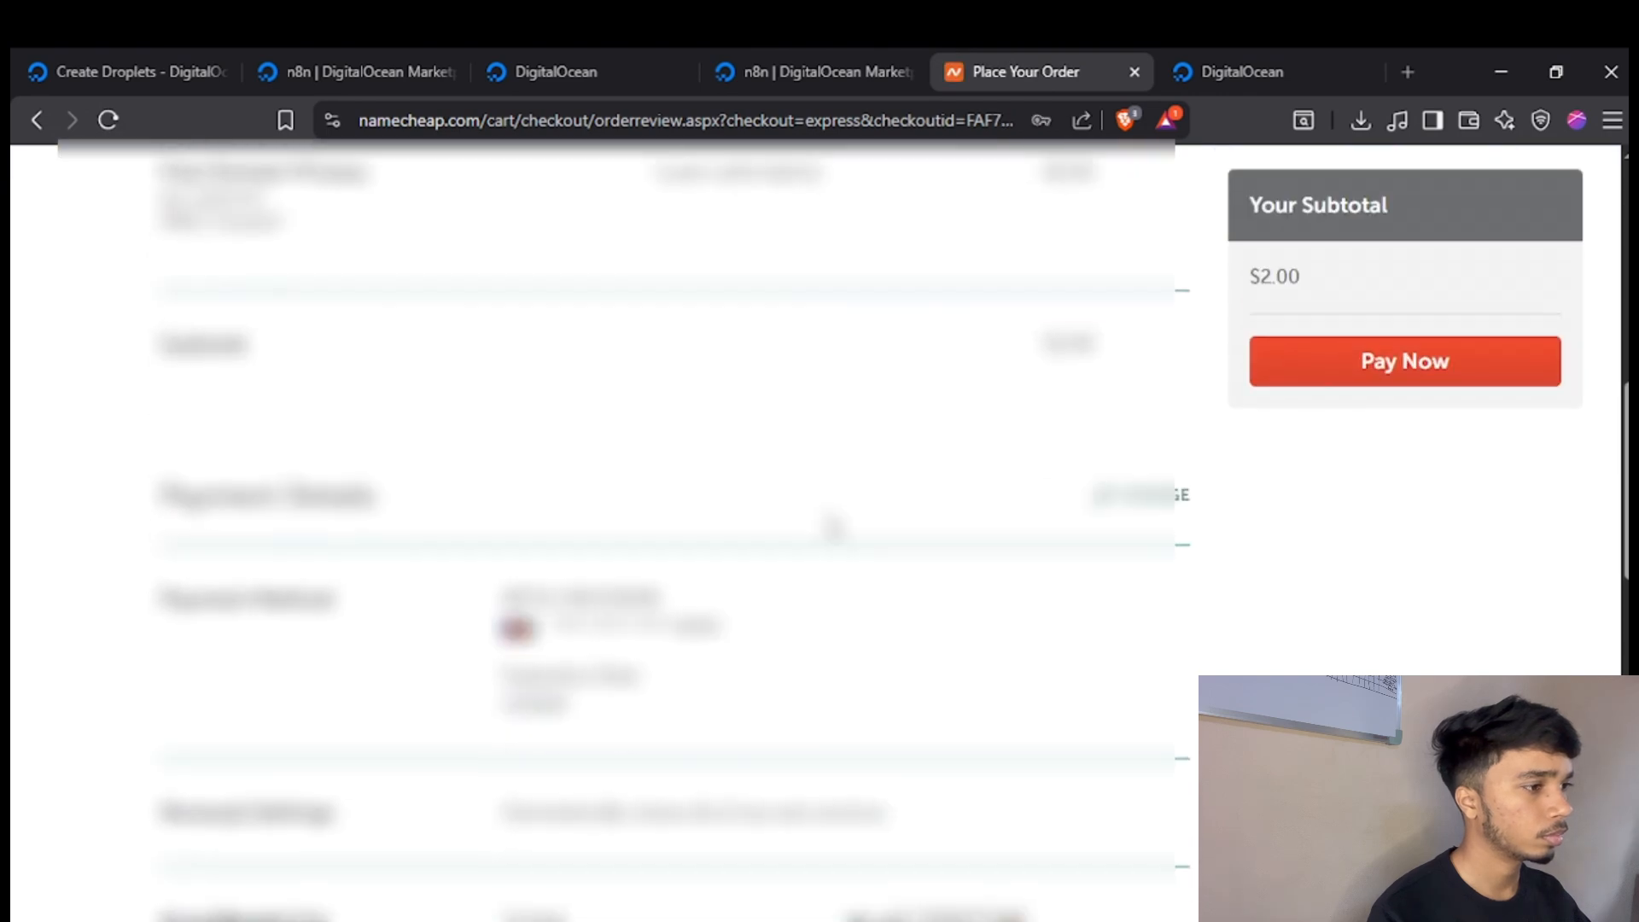
scroll(888, 523, down, 7)
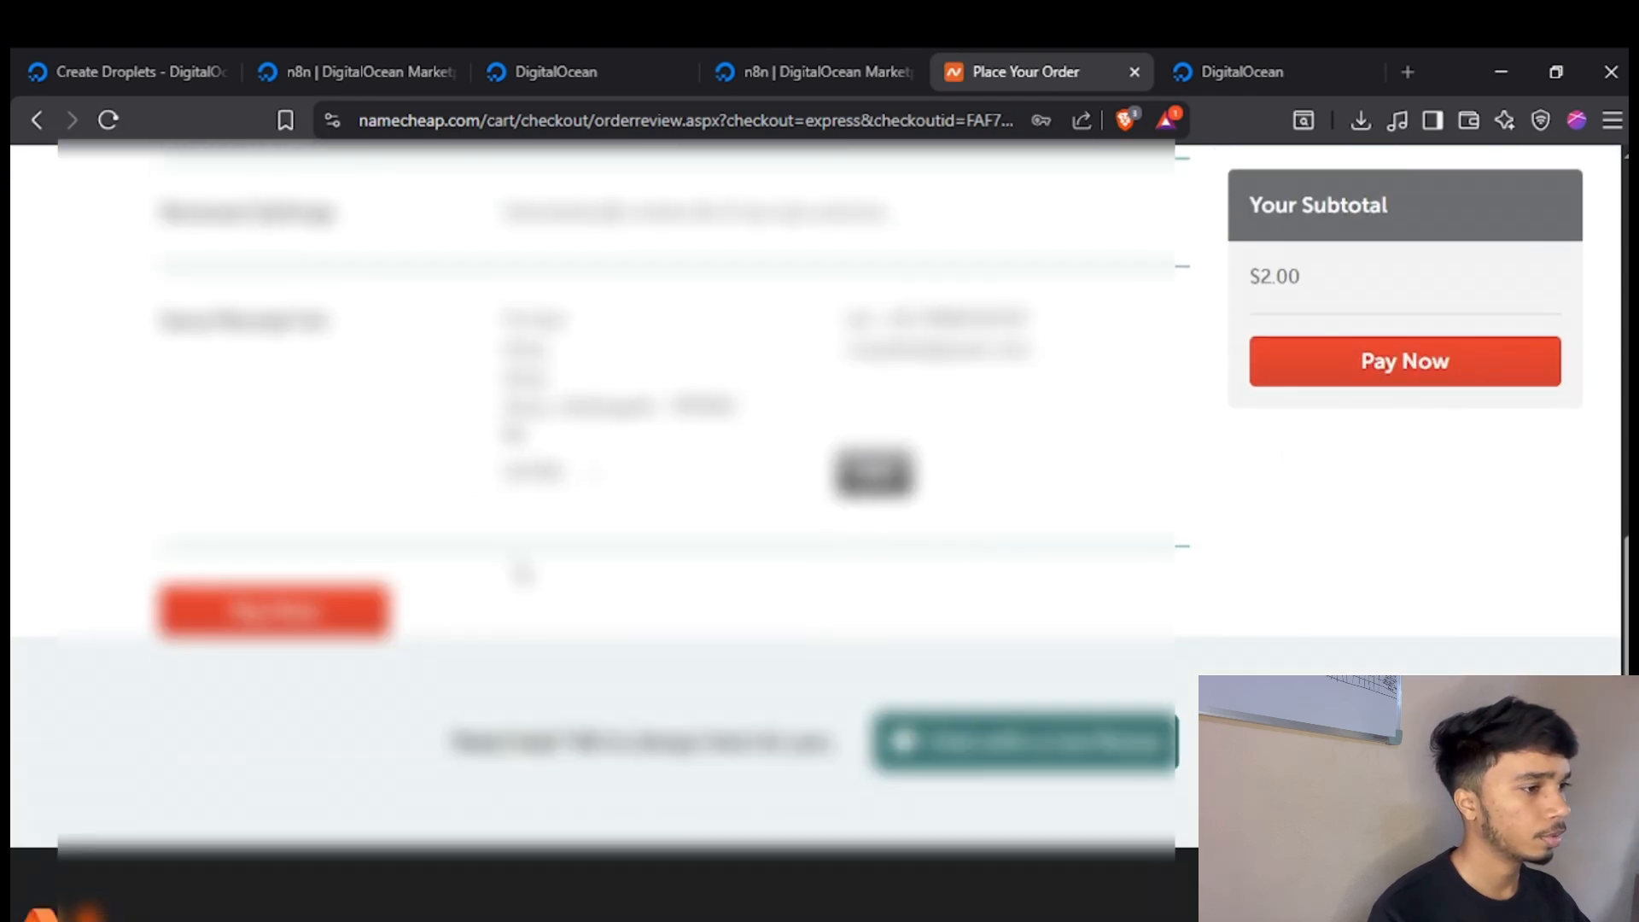
click(337, 624)
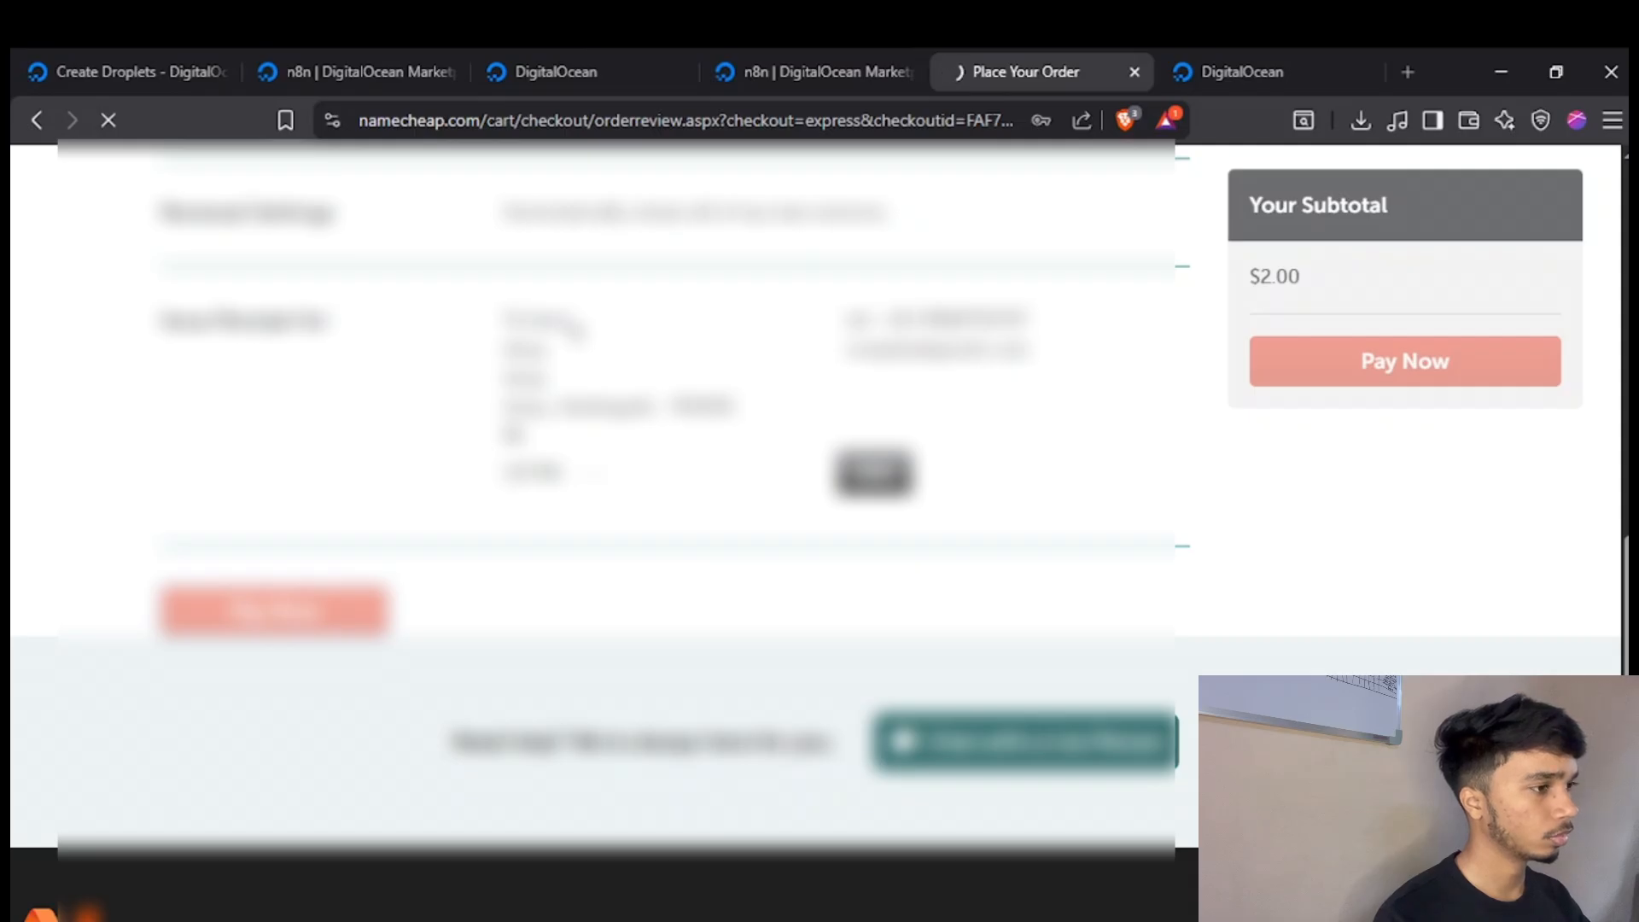
scroll(578, 375, up, 4)
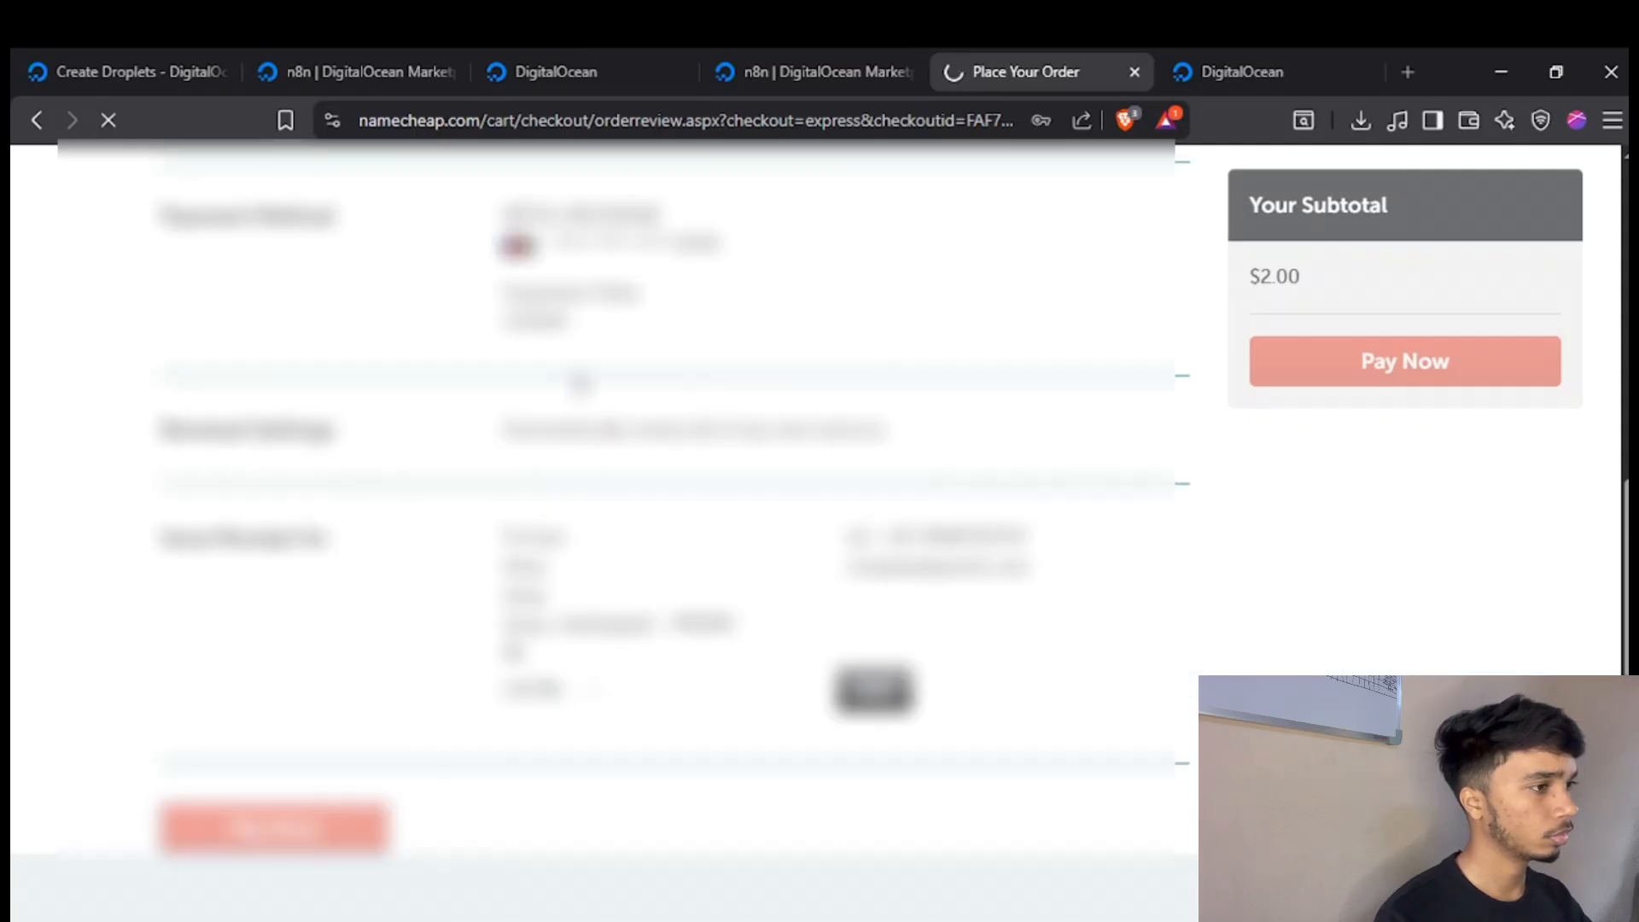
scroll(976, 340, up, 8)
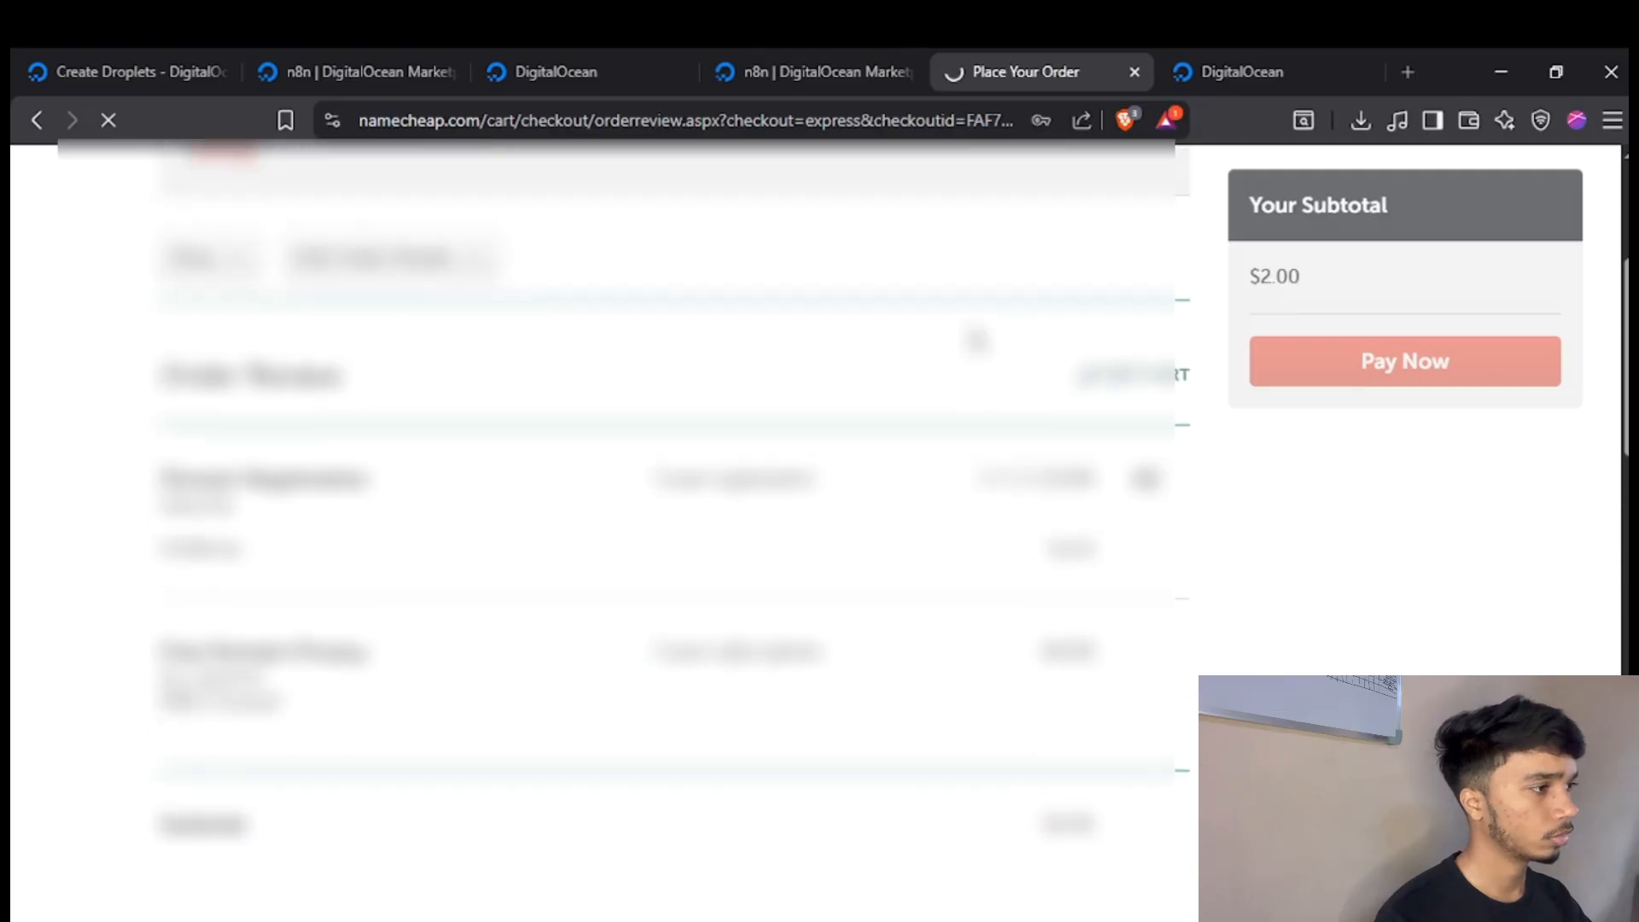
scroll(822, 439, up, 3)
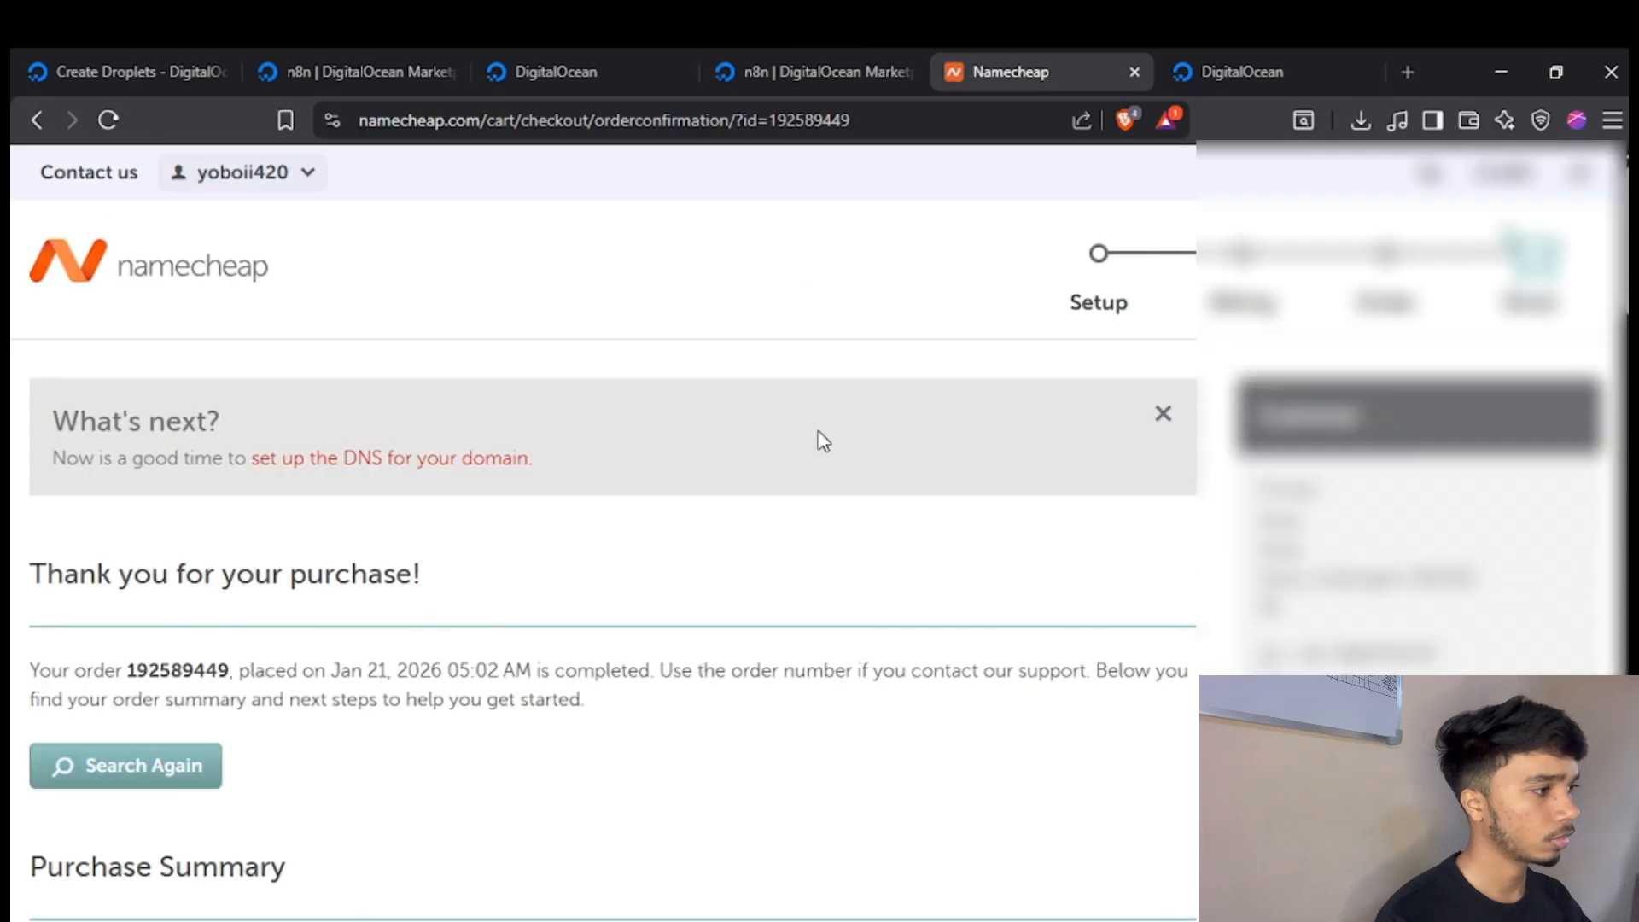
Open the management page of the purchased .lol domain from the purchase summary and examine its nameserver and redirect settings.
scroll(822, 439, down, 7)
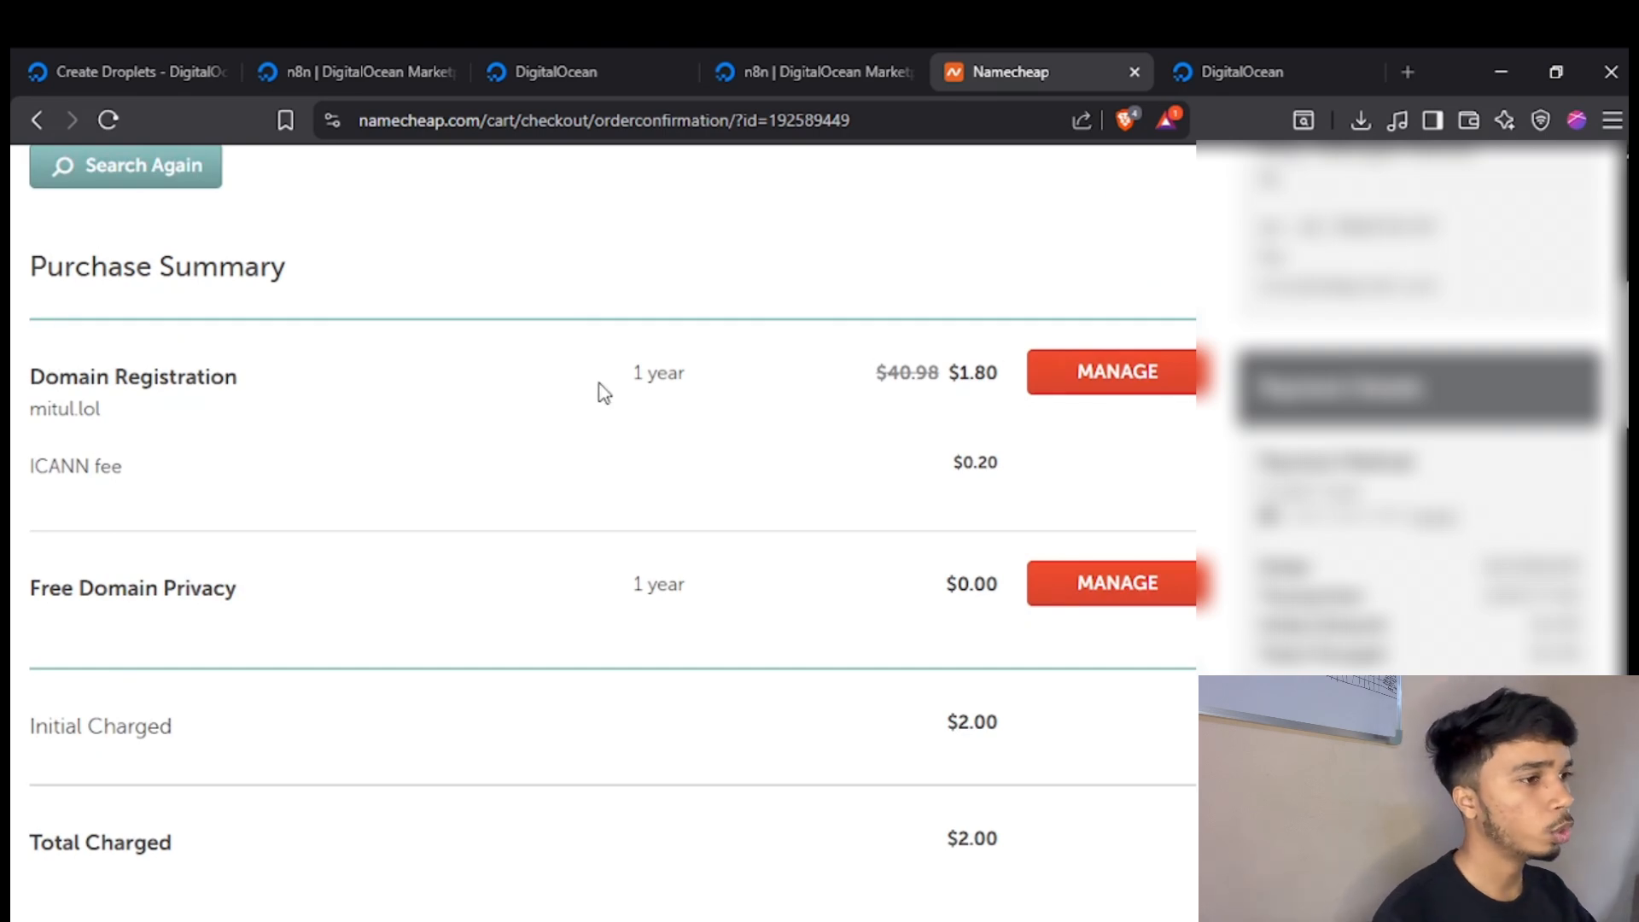
click(1127, 380)
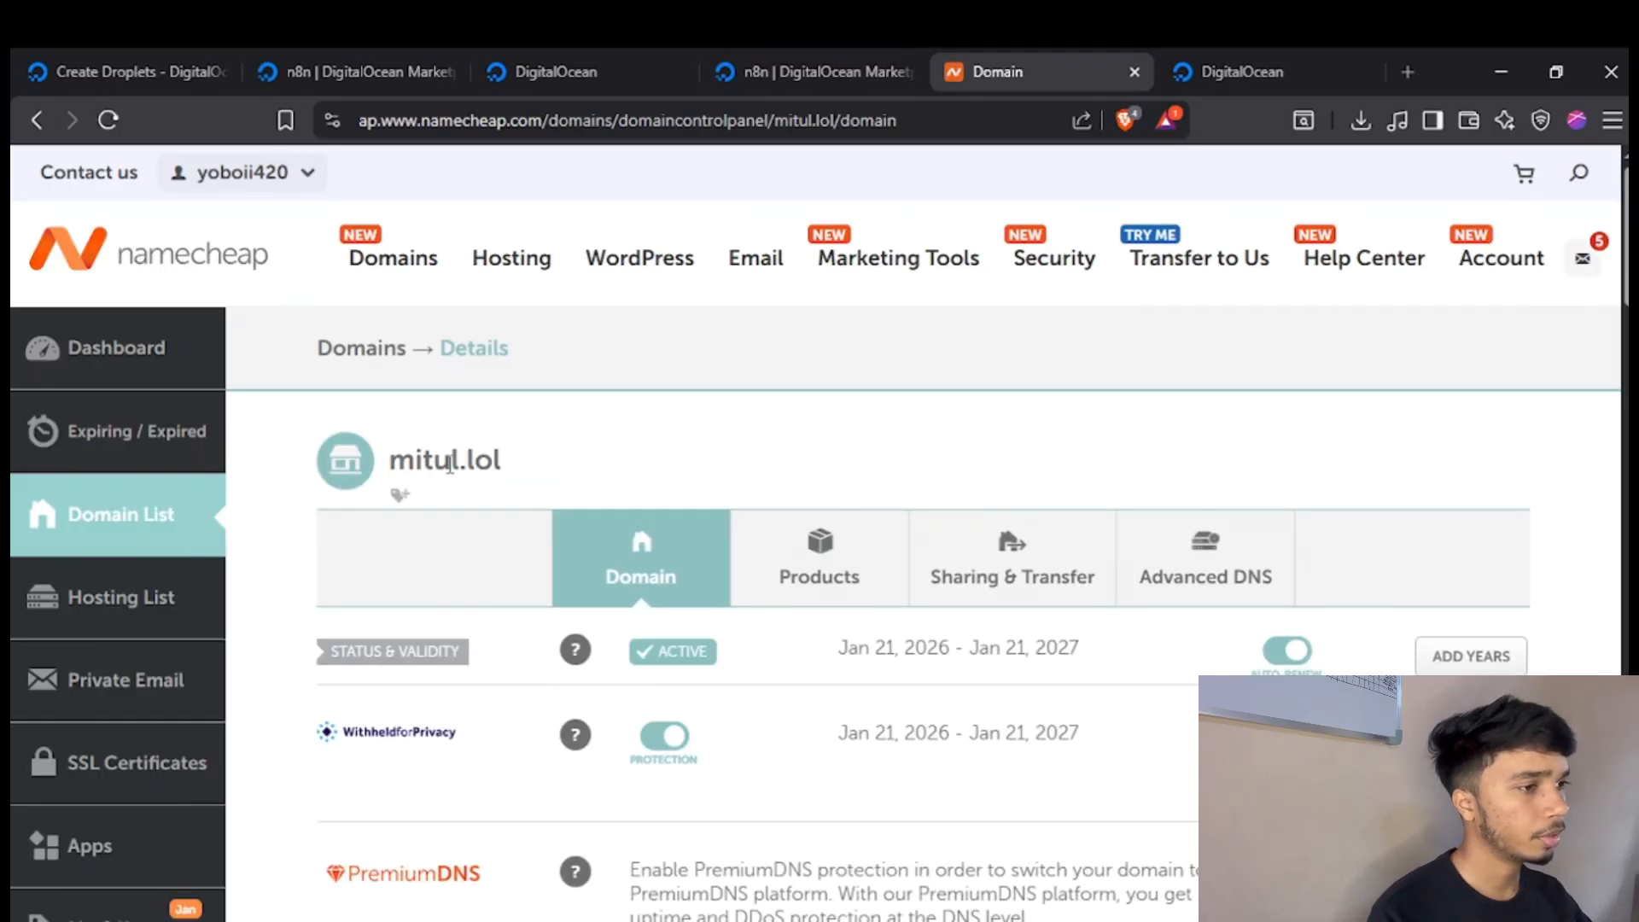
scroll(419, 444, down, 2)
scroll(519, 474, down, 4)
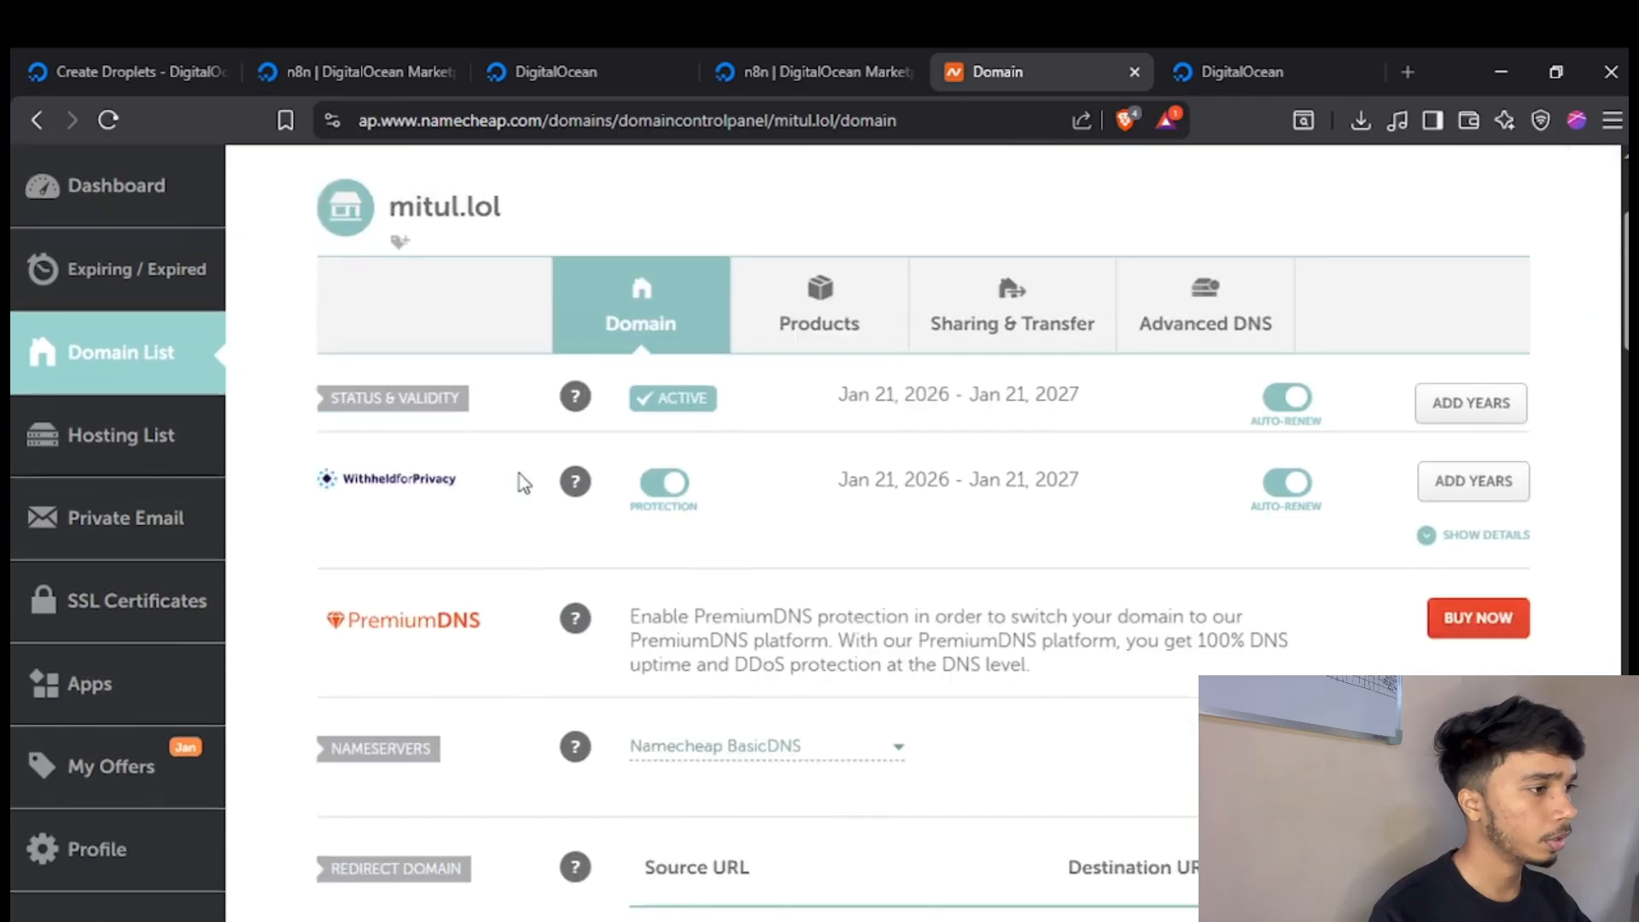
scroll(628, 589, down, 7)
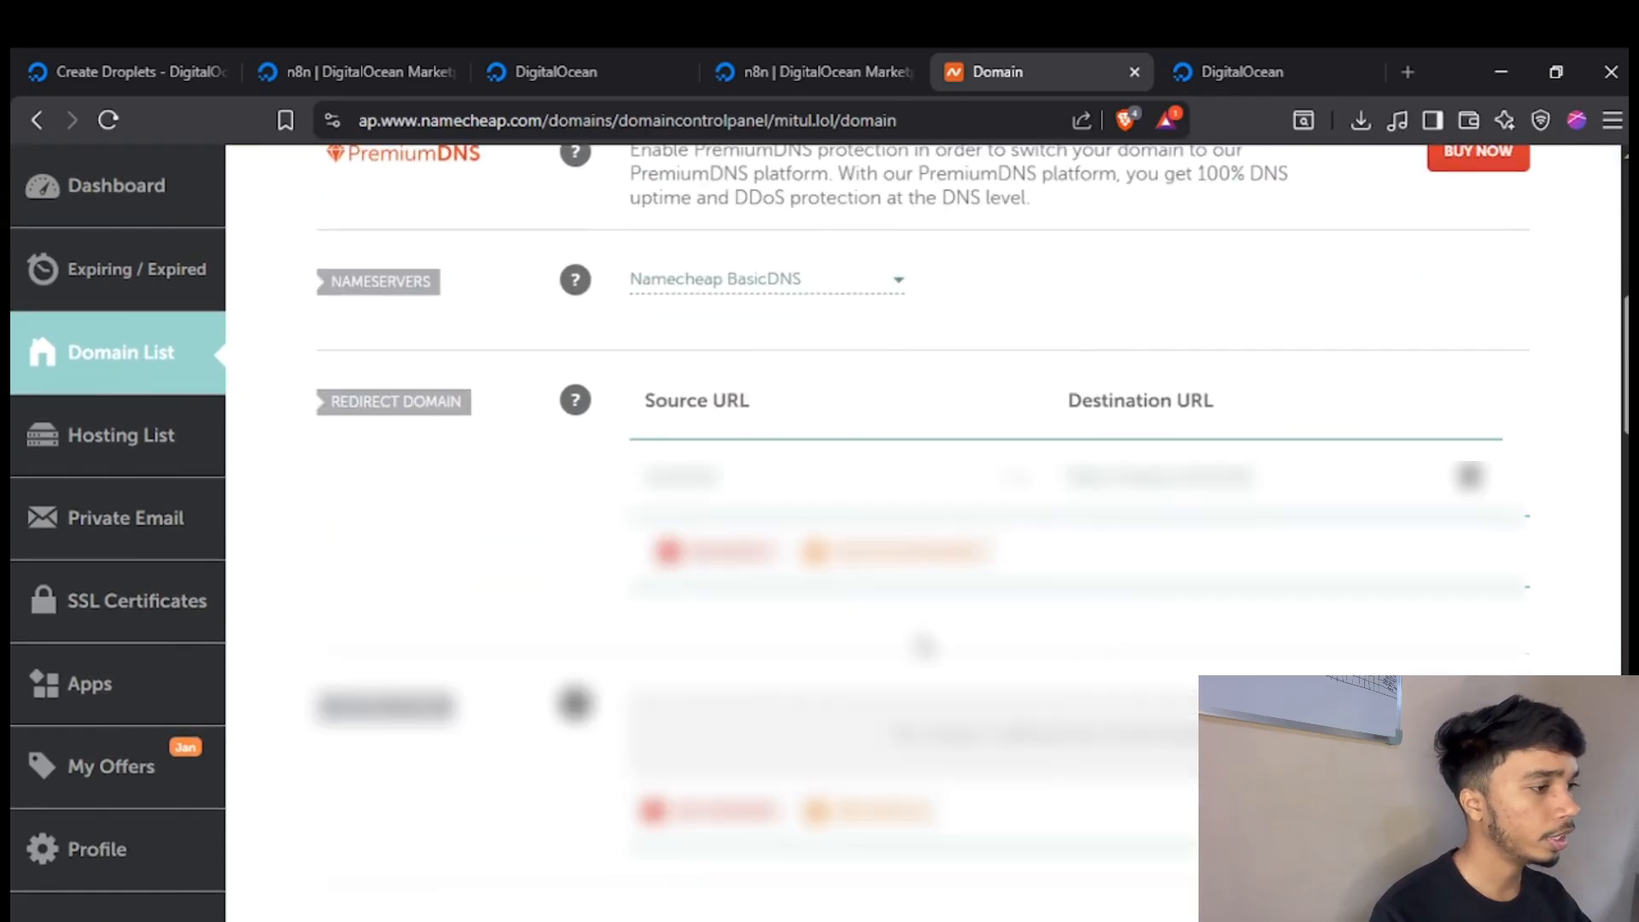
scroll(593, 440, down, 4)
scroll(592, 439, up, 15)
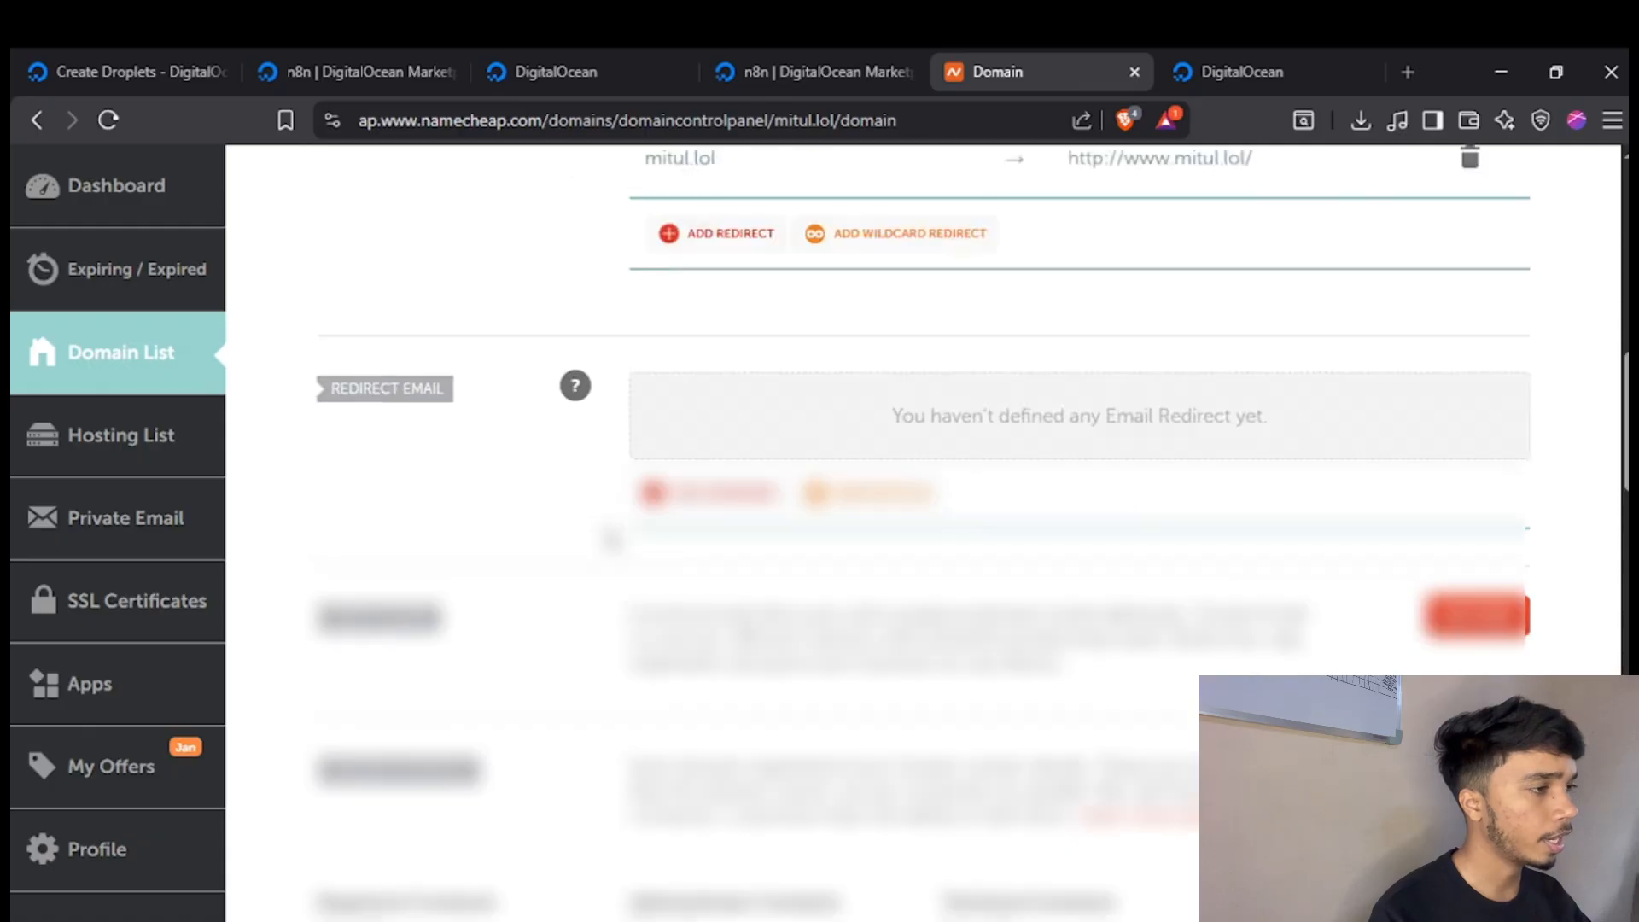
scroll(805, 527, down, 1)
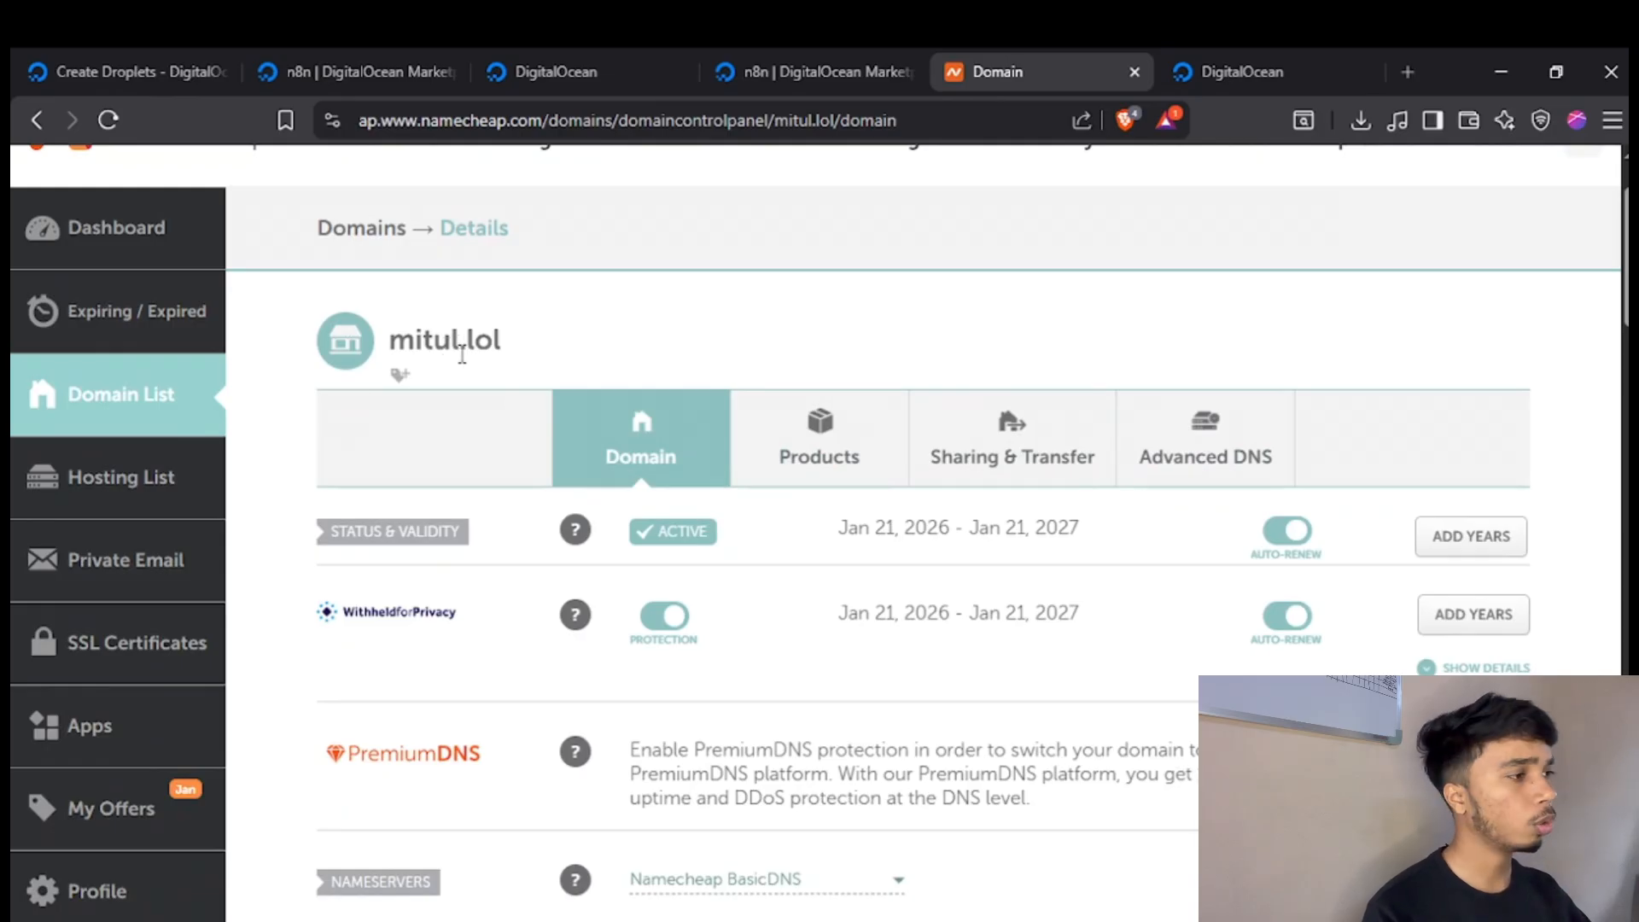
Open the domain's Advanced DNS settings and examine its existing host records.
click(1181, 452)
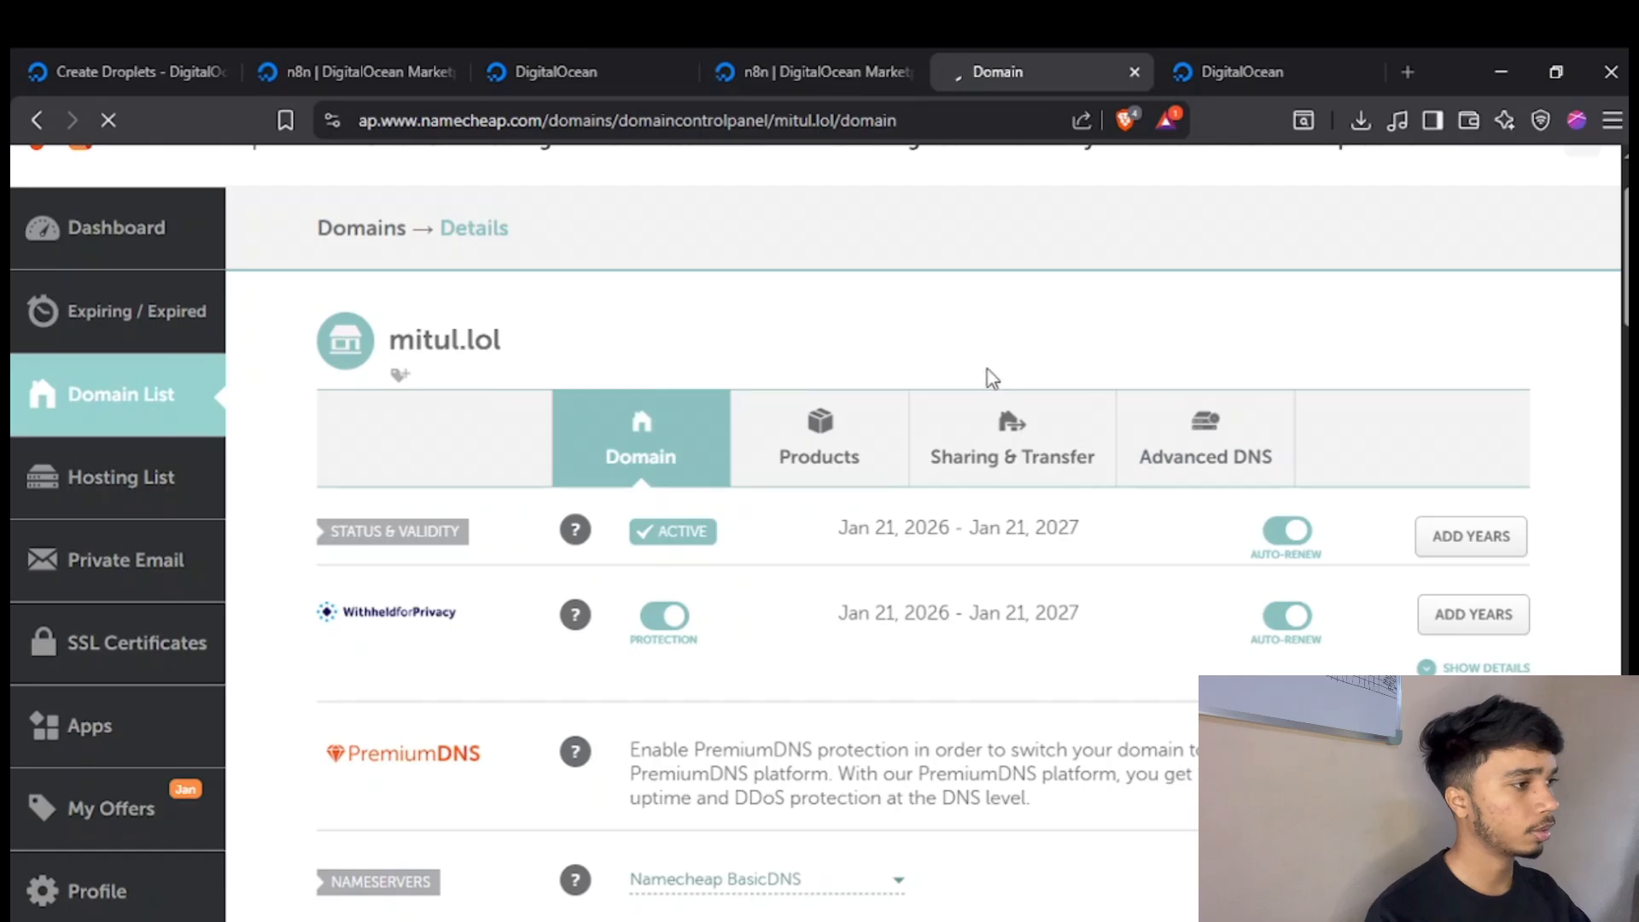
scroll(976, 369, down, 5)
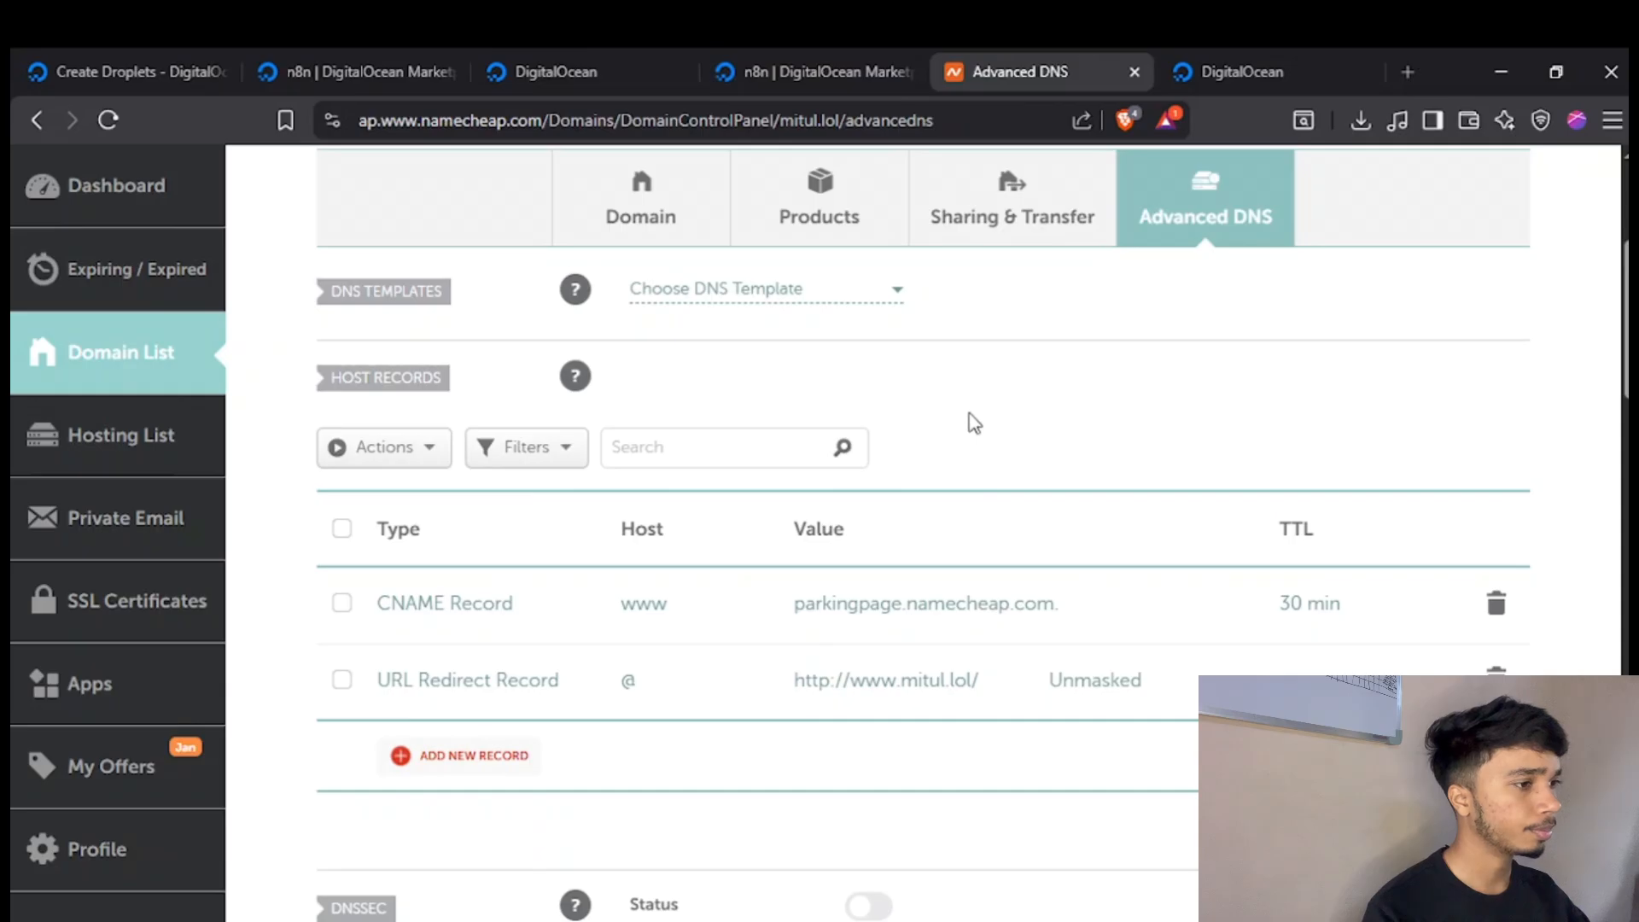
scroll(973, 426, down, 5)
scroll(980, 477, up, 4)
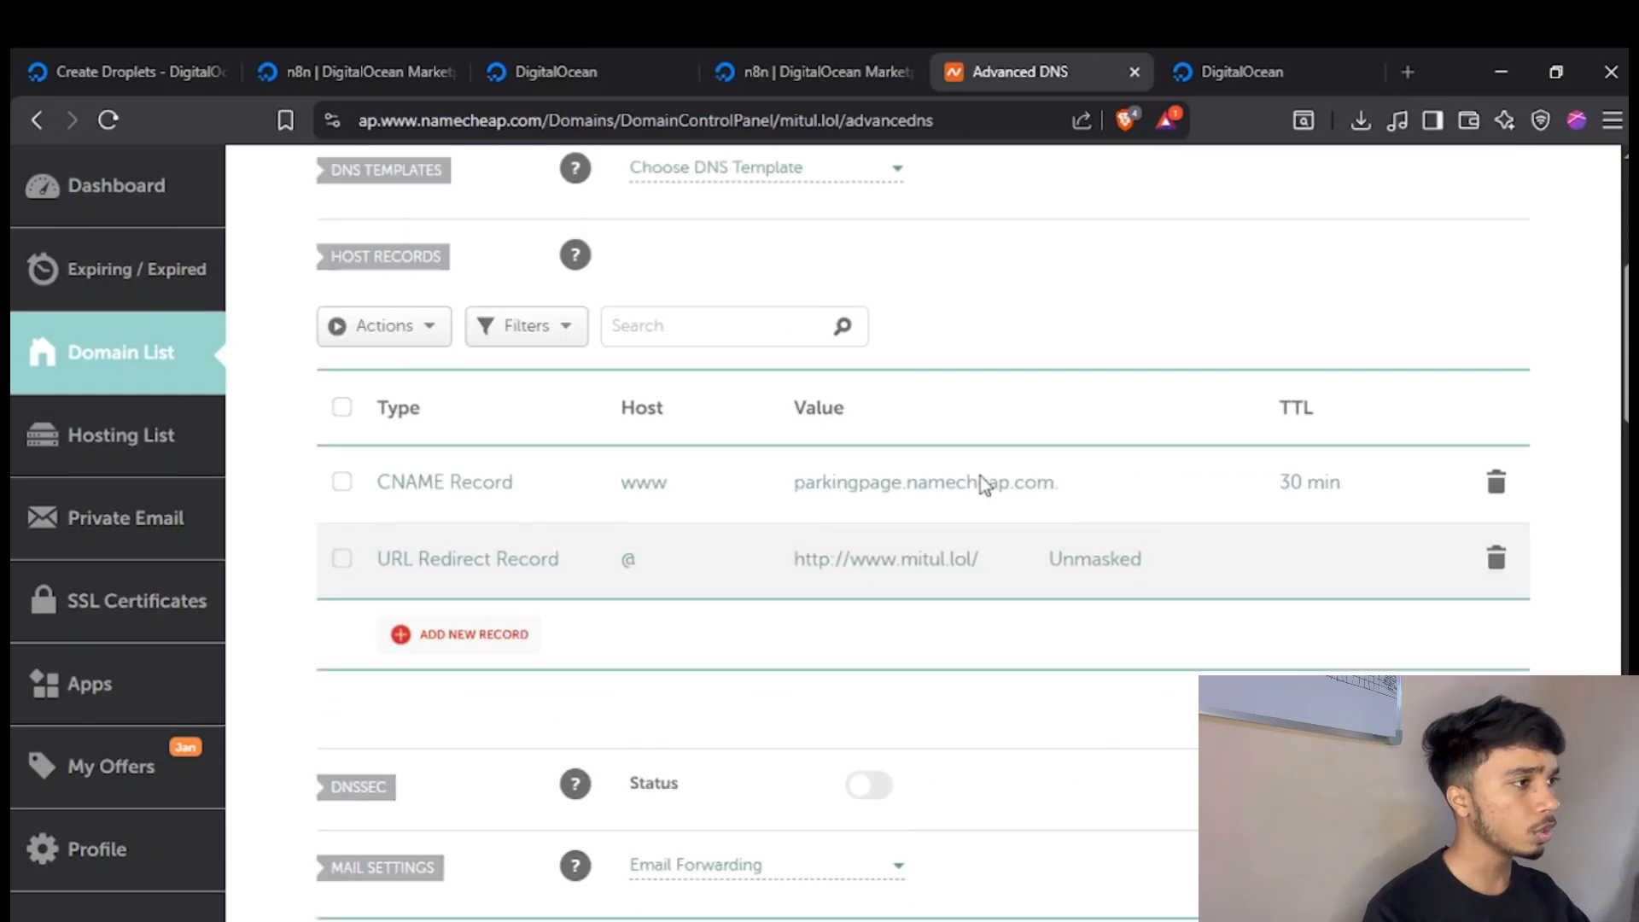
scroll(980, 474, up, 2)
Switch to DigitalOcean, open the new n8n Droplet's details page and copy its ipv4 address.
click(821, 79)
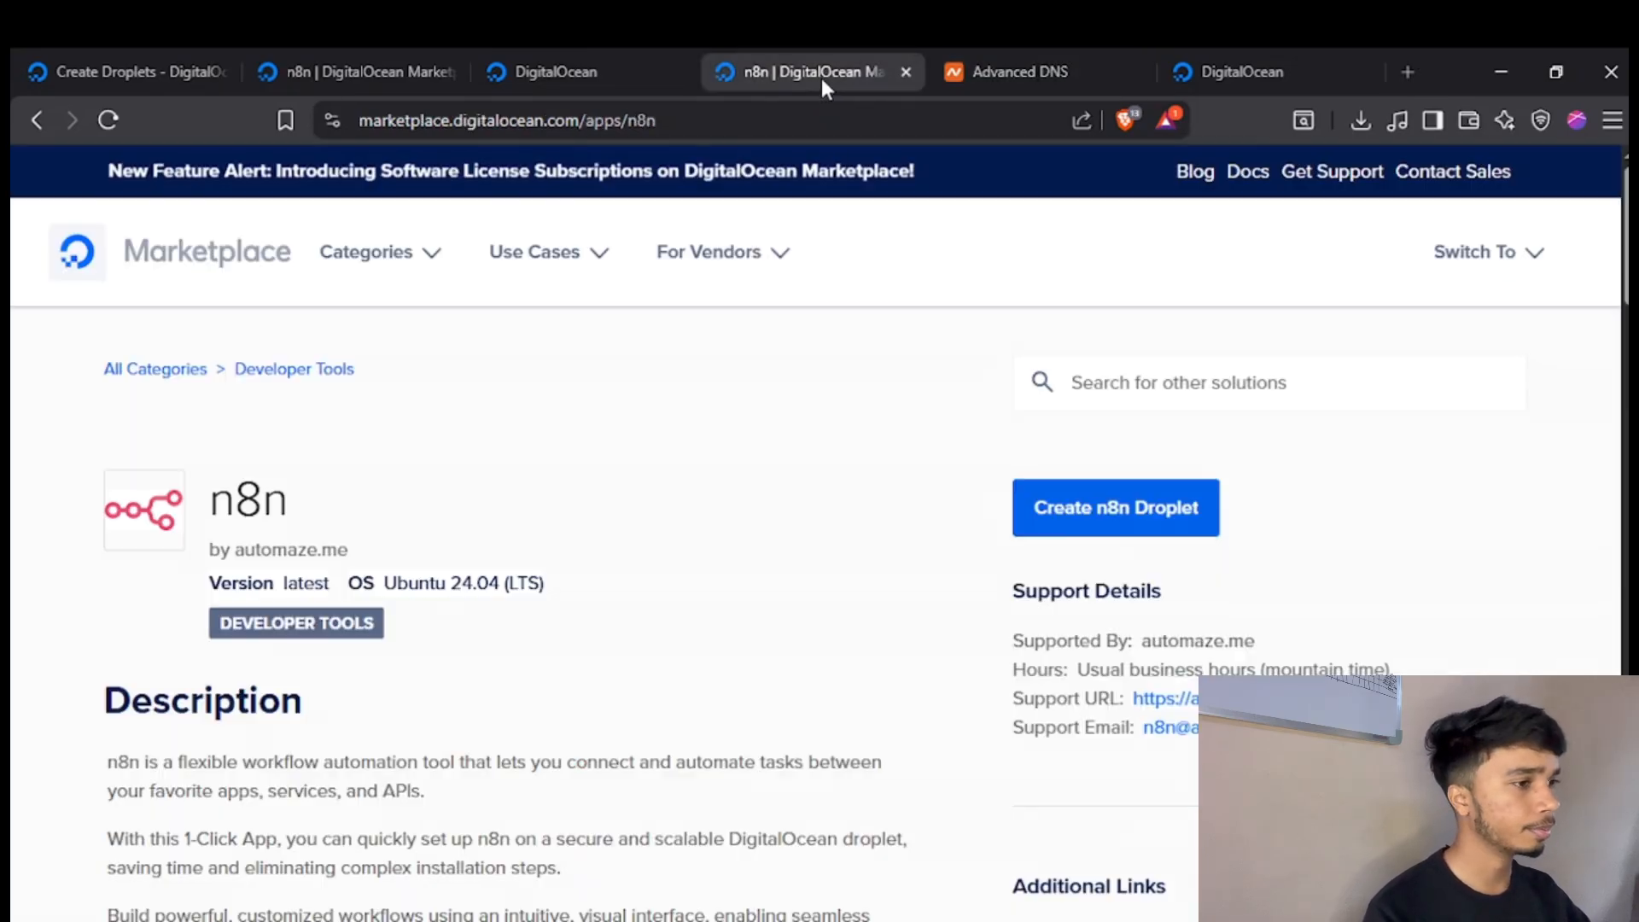
click(1237, 82)
drag(1237, 84, 1050, 85)
scroll(796, 378, down, 3)
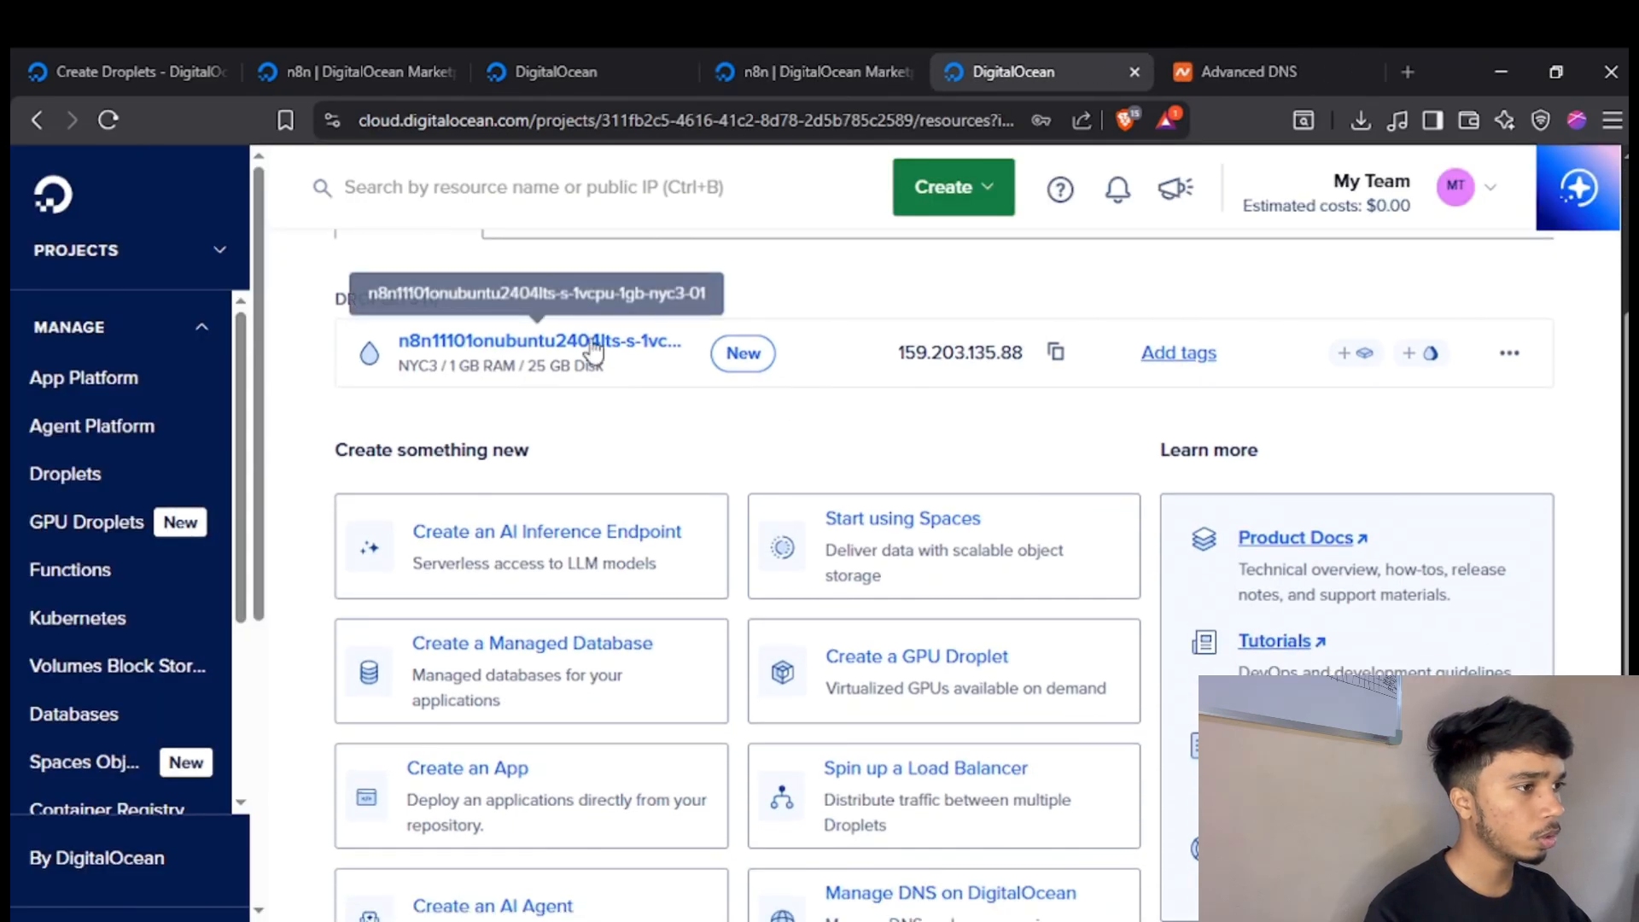
click(530, 352)
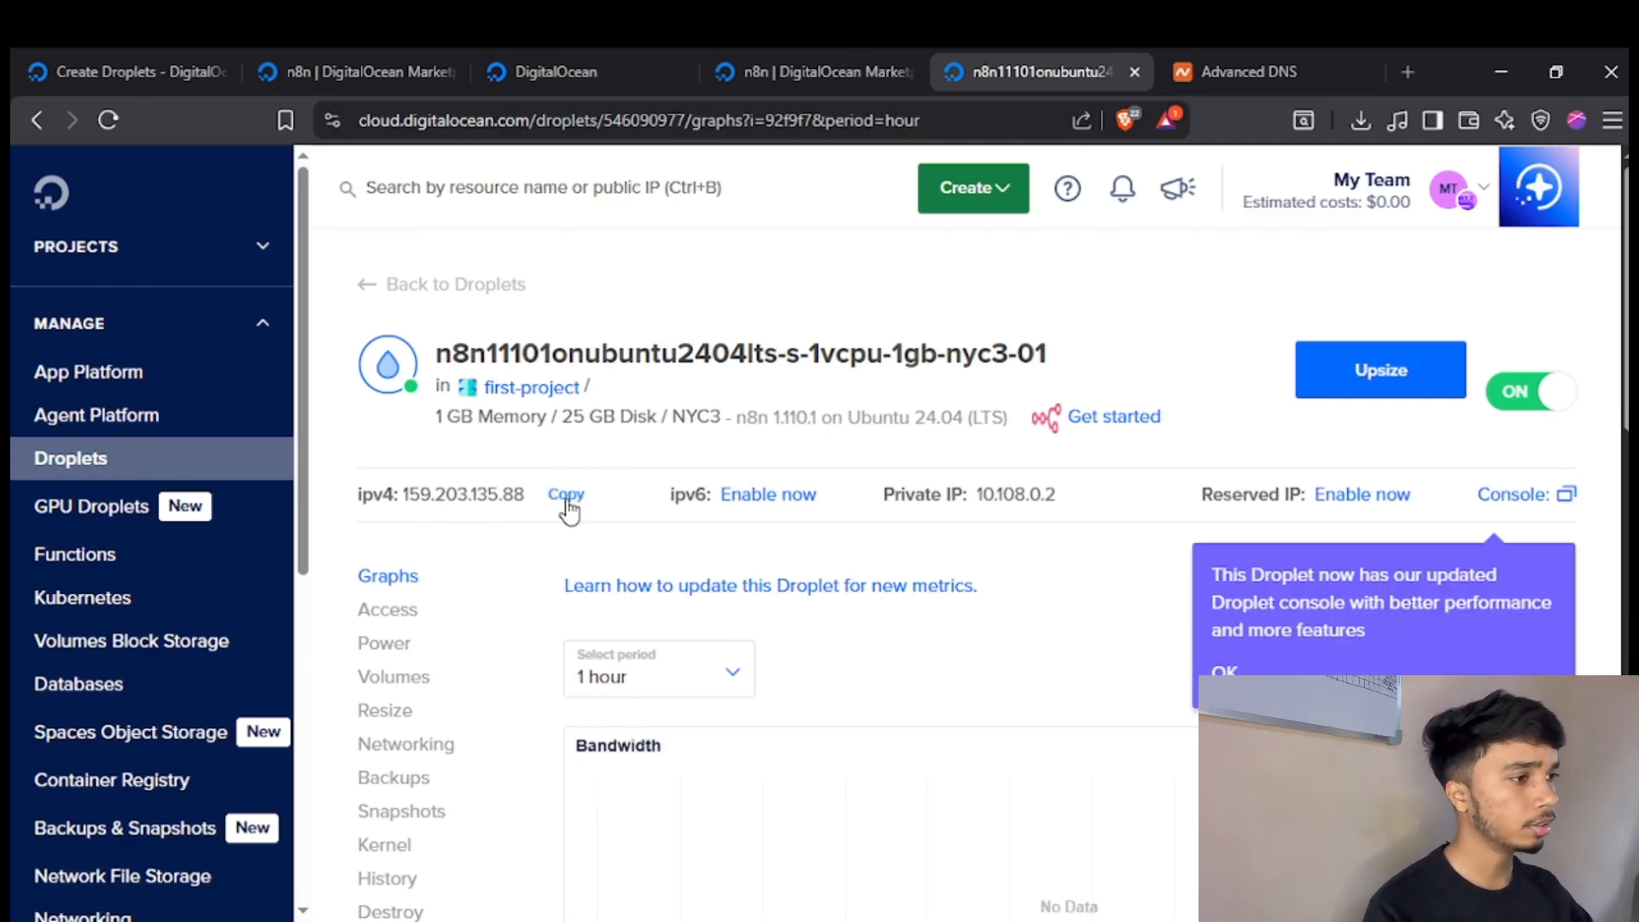
Return to Namecheap's Advanced DNS settings and add a new A Record with the IP address 159.203.135.88.
click(1216, 53)
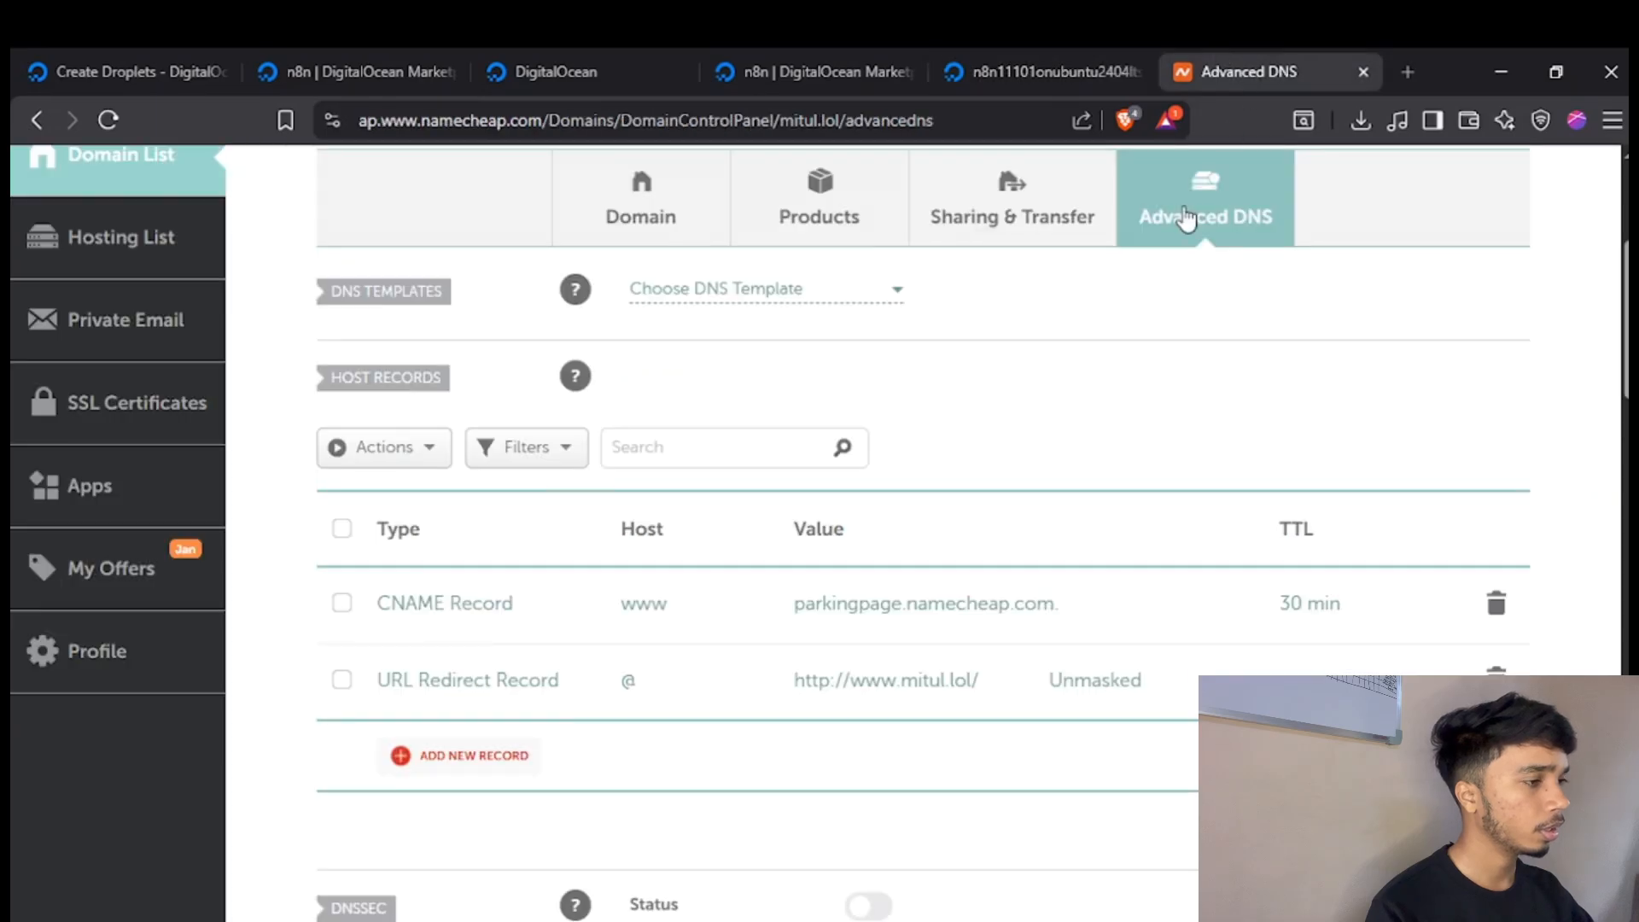
scroll(885, 461, down, 3)
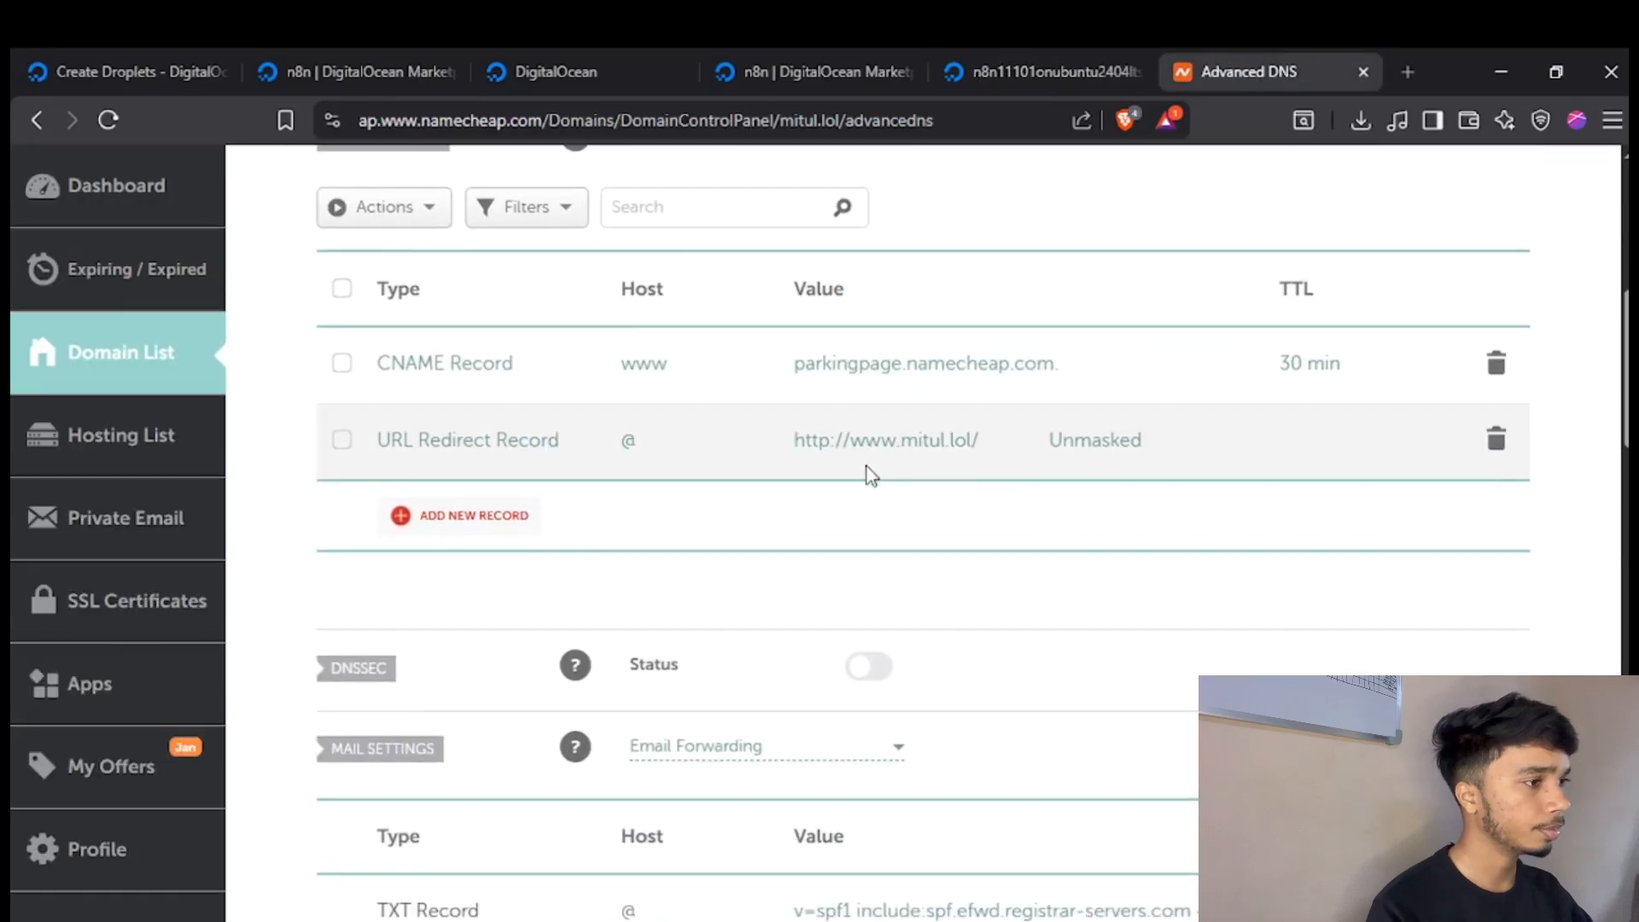
click(498, 529)
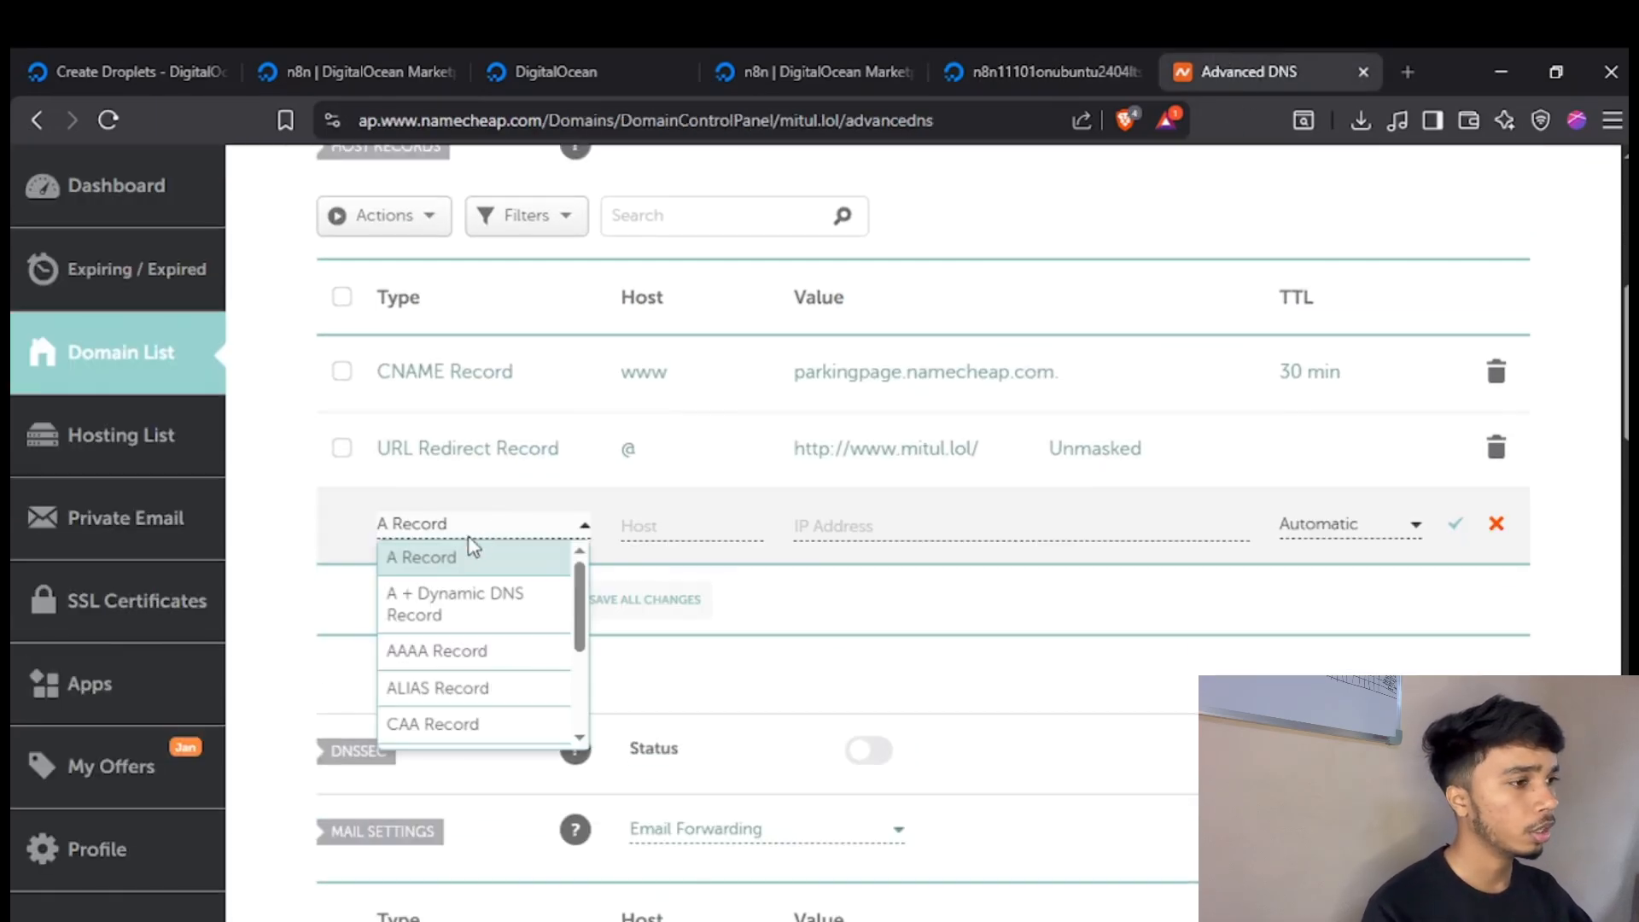
click(760, 536)
click(710, 529)
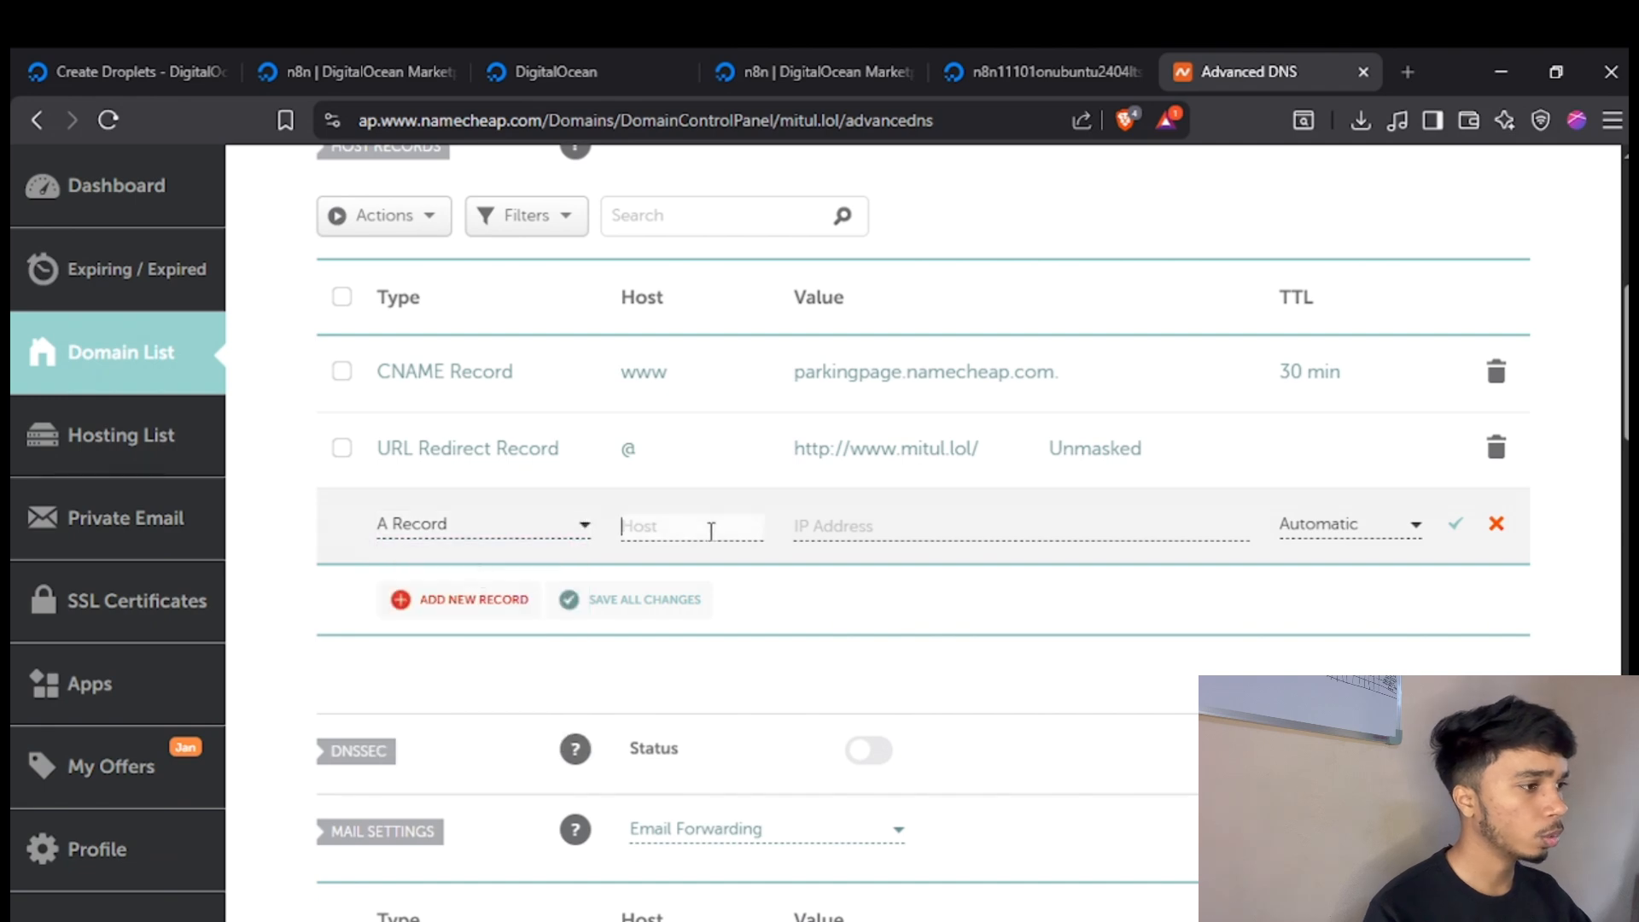
click(950, 526)
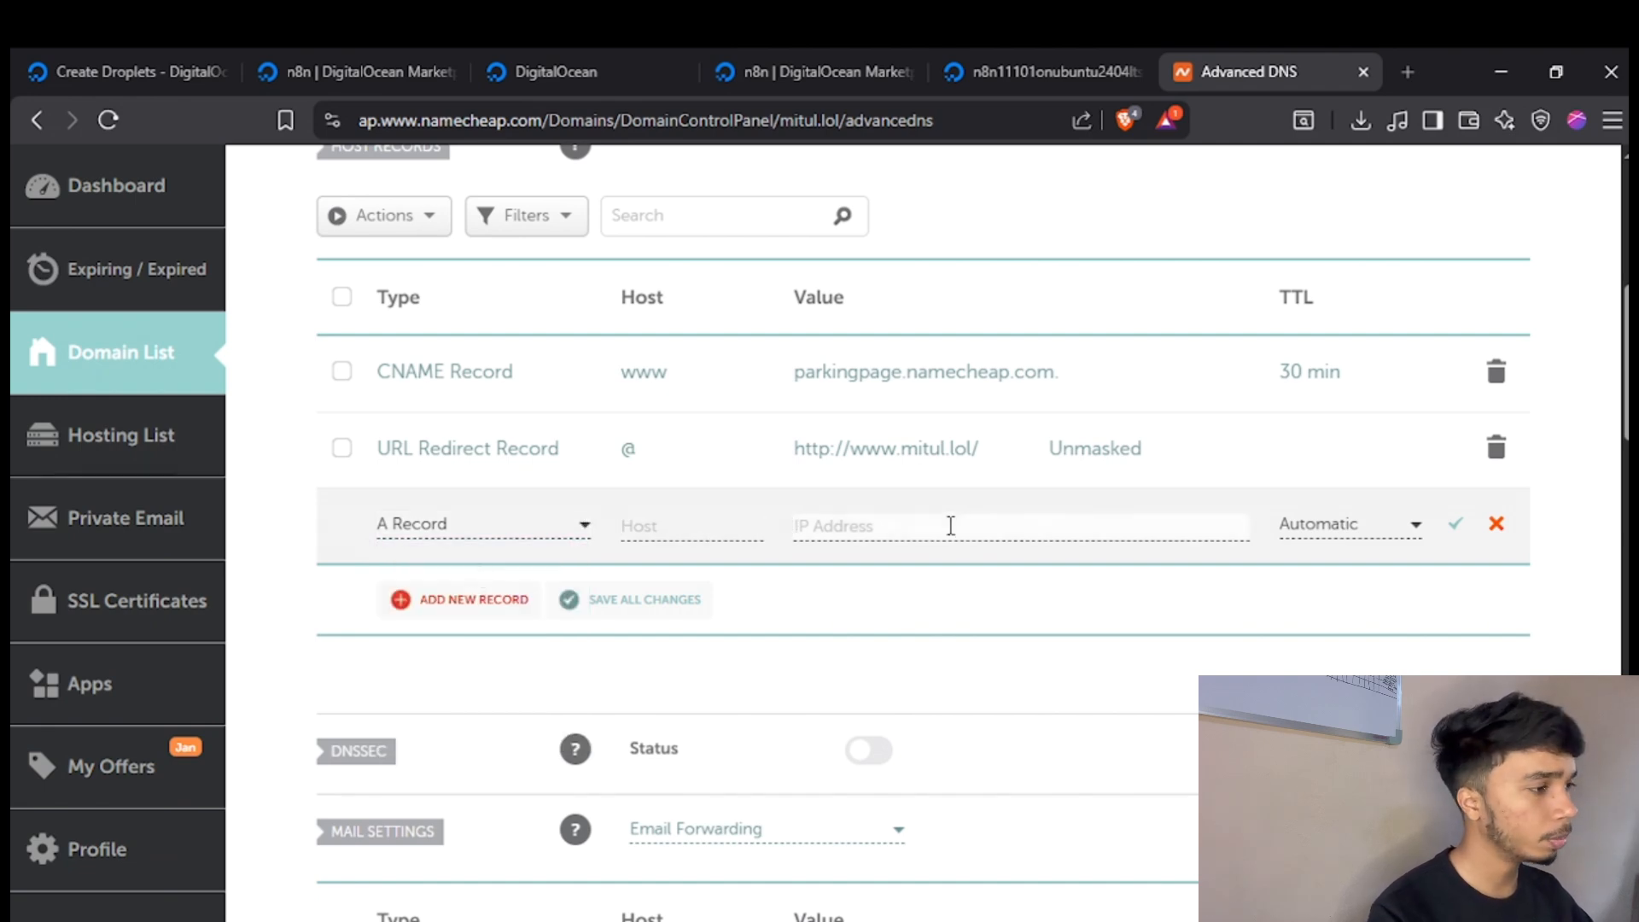
text(159.203.135.88)
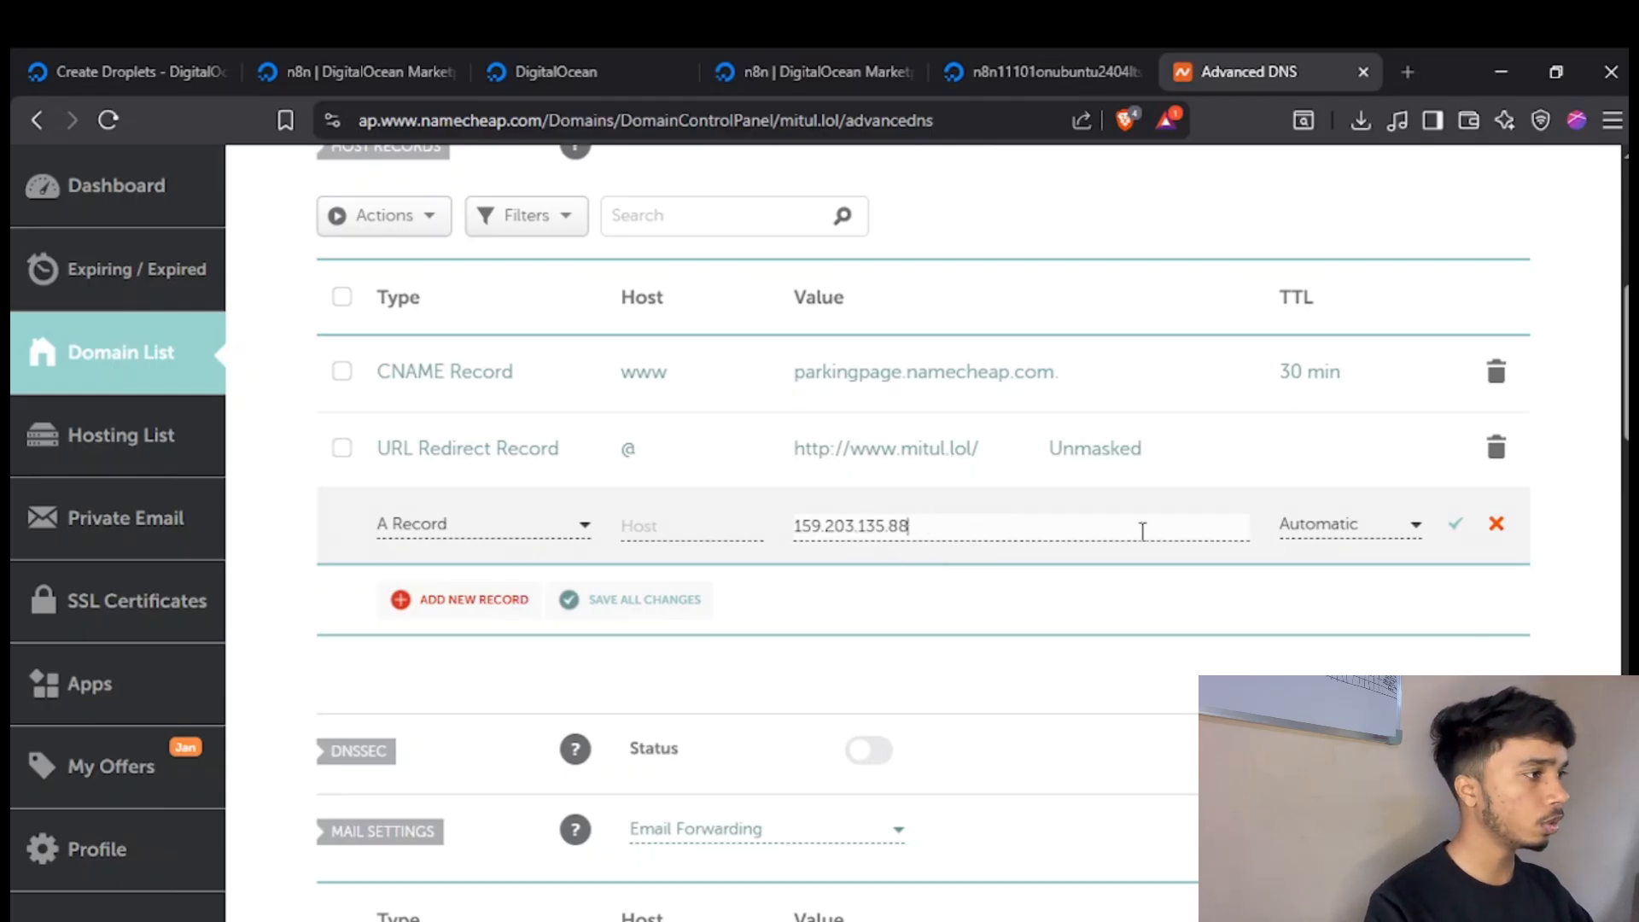
Set the host of the new A Record to n8n.
click(717, 534)
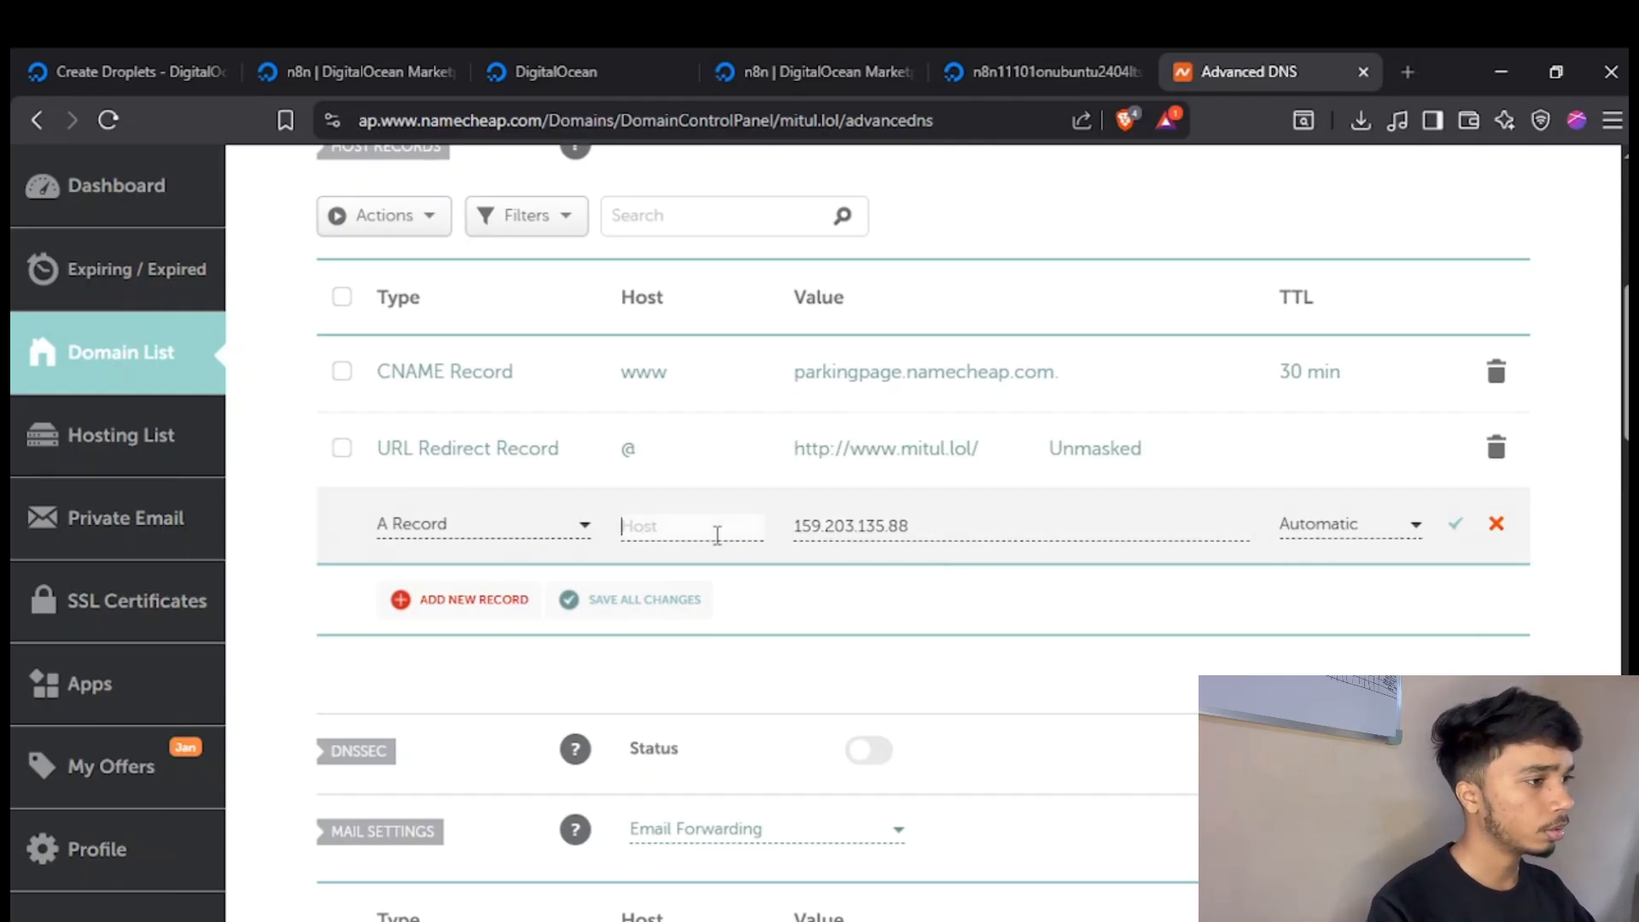
key(Tab)
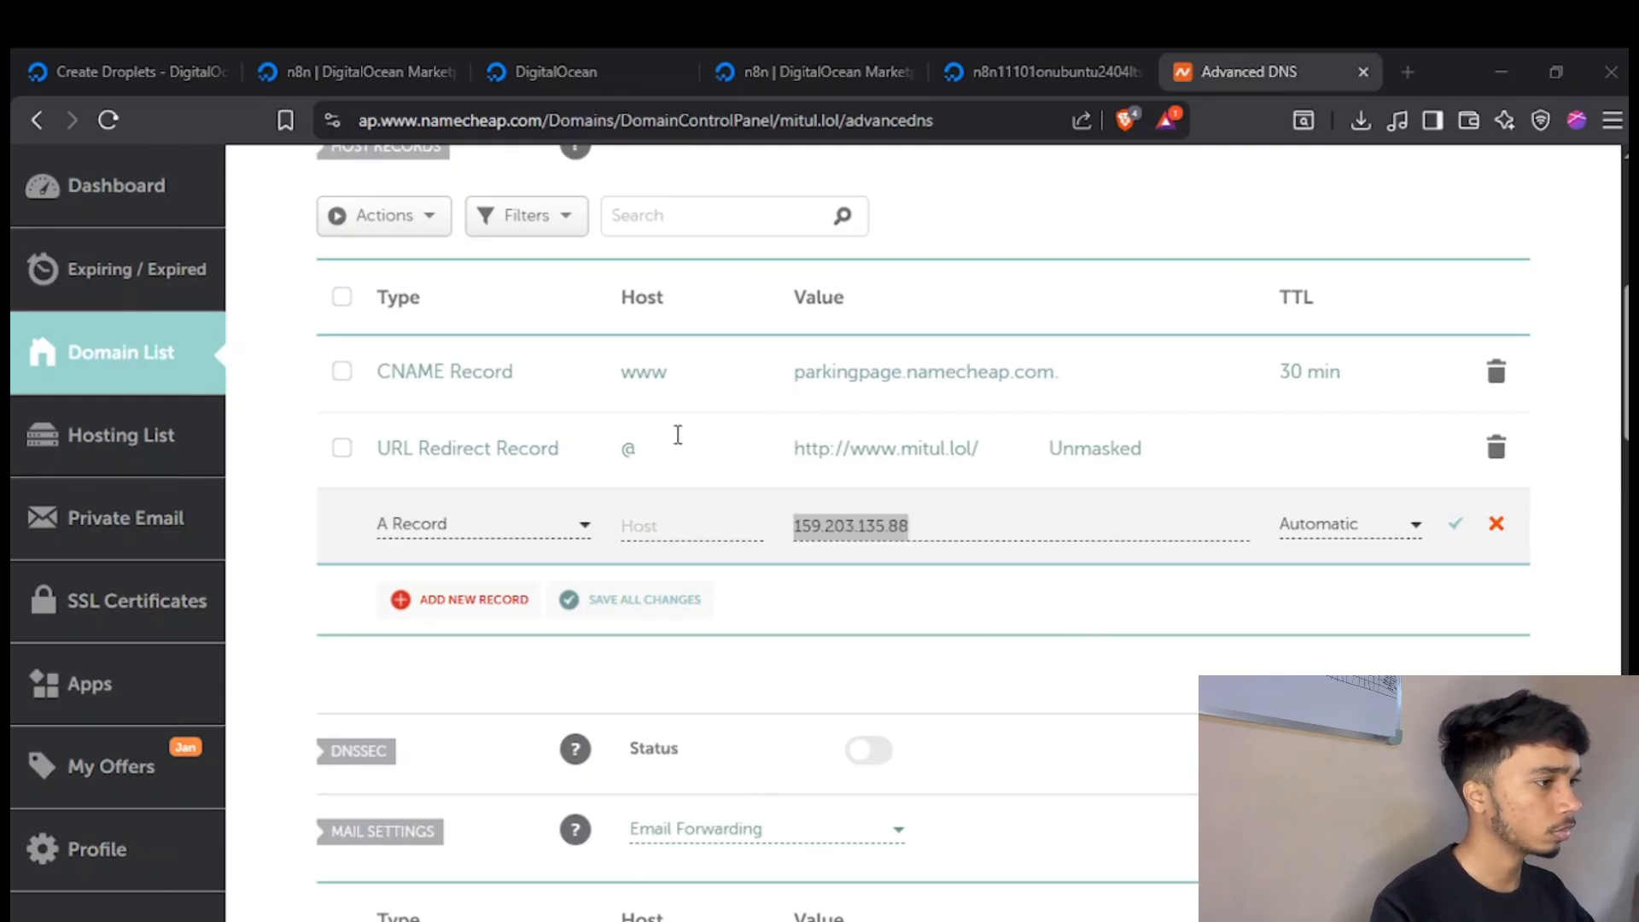
click(670, 527)
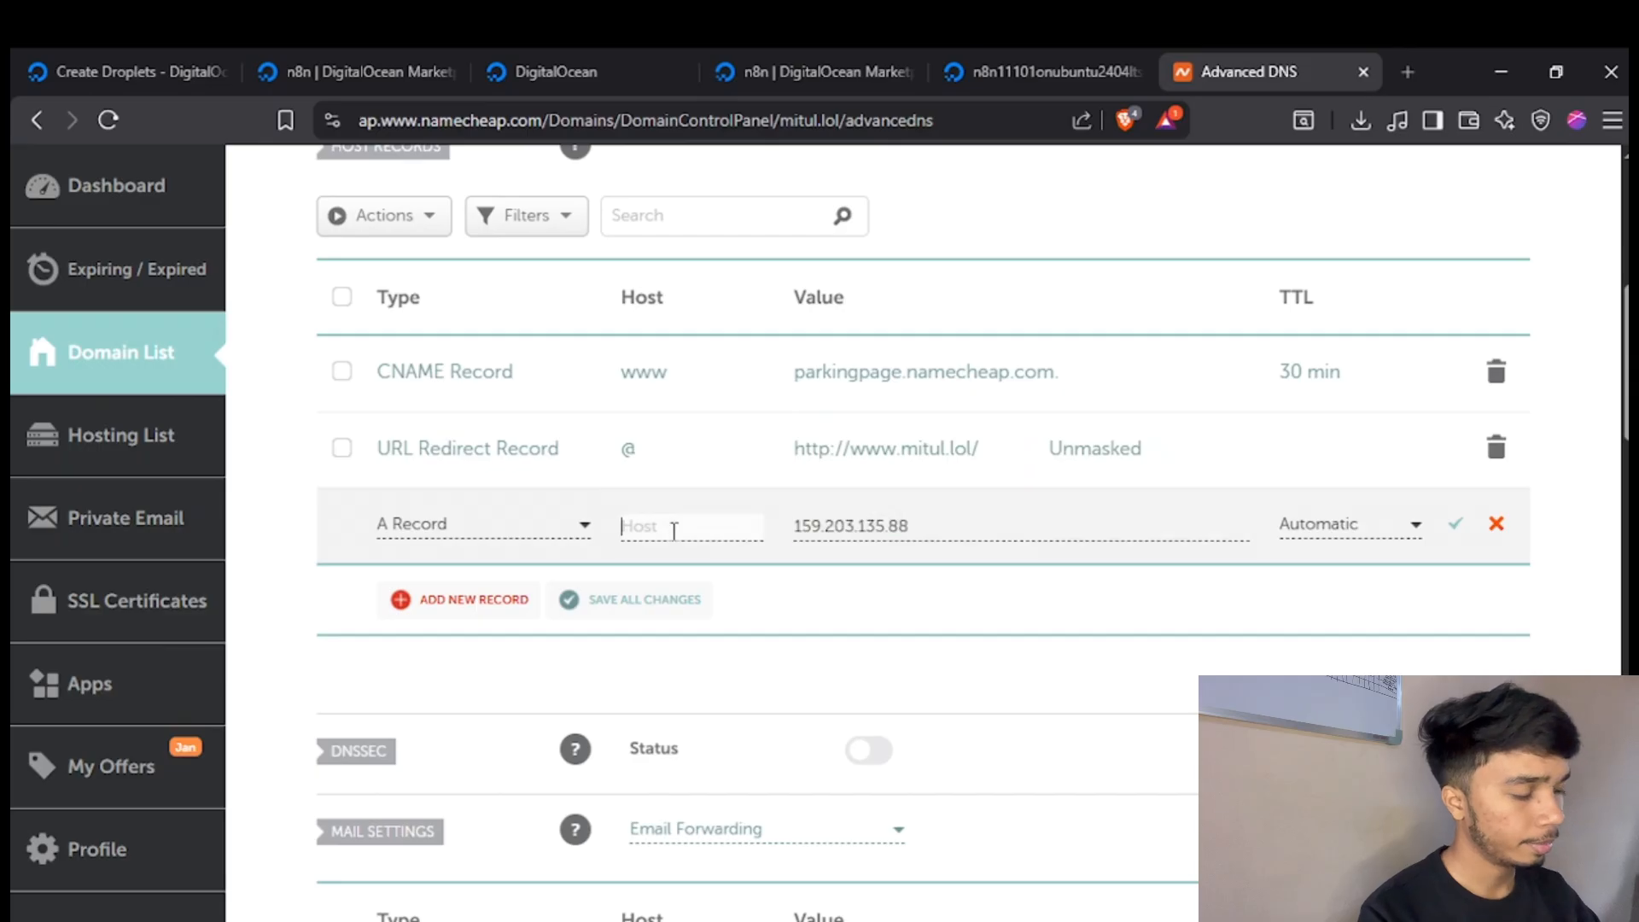
text(n8n)
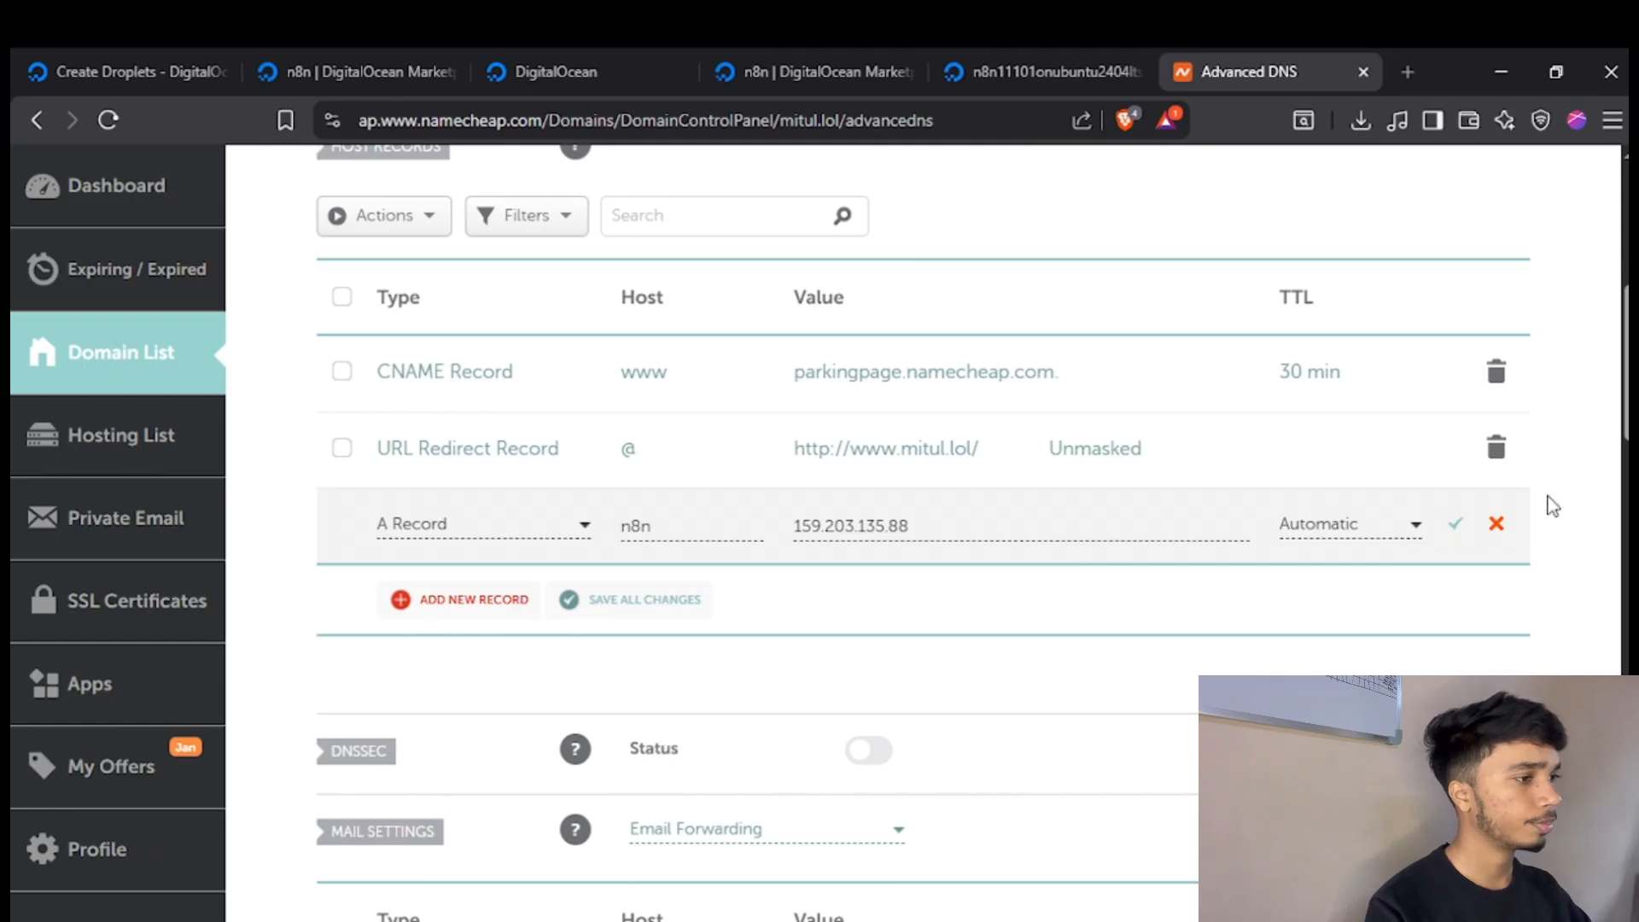
Save the new n8n A Record in the domain's host records.
click(1456, 524)
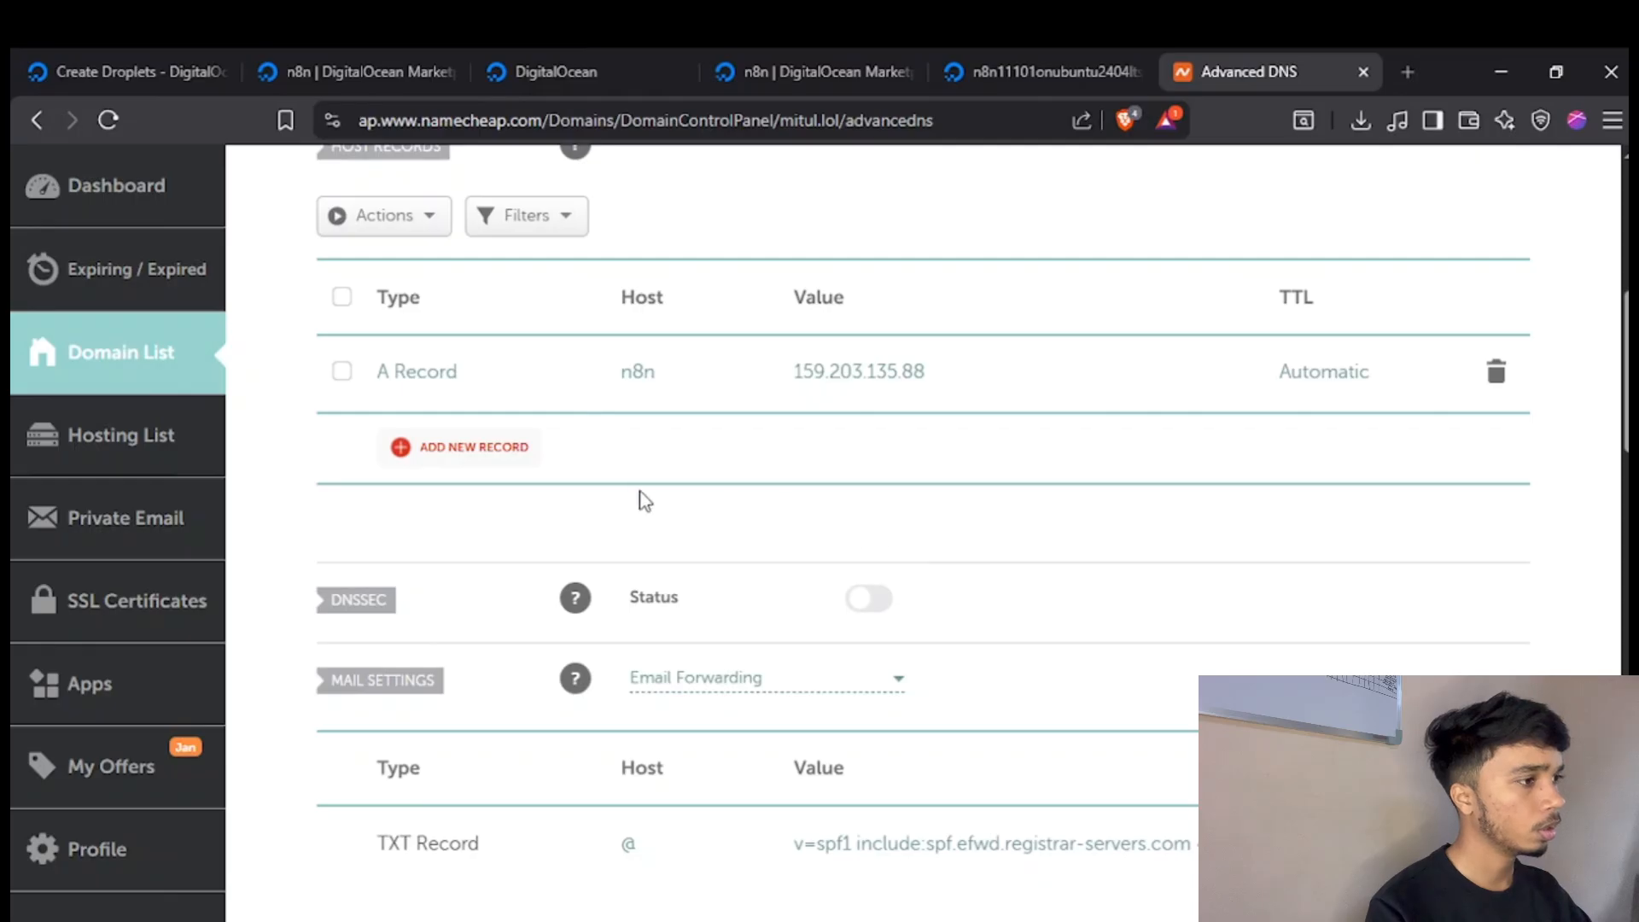
scroll(639, 491, up, 1)
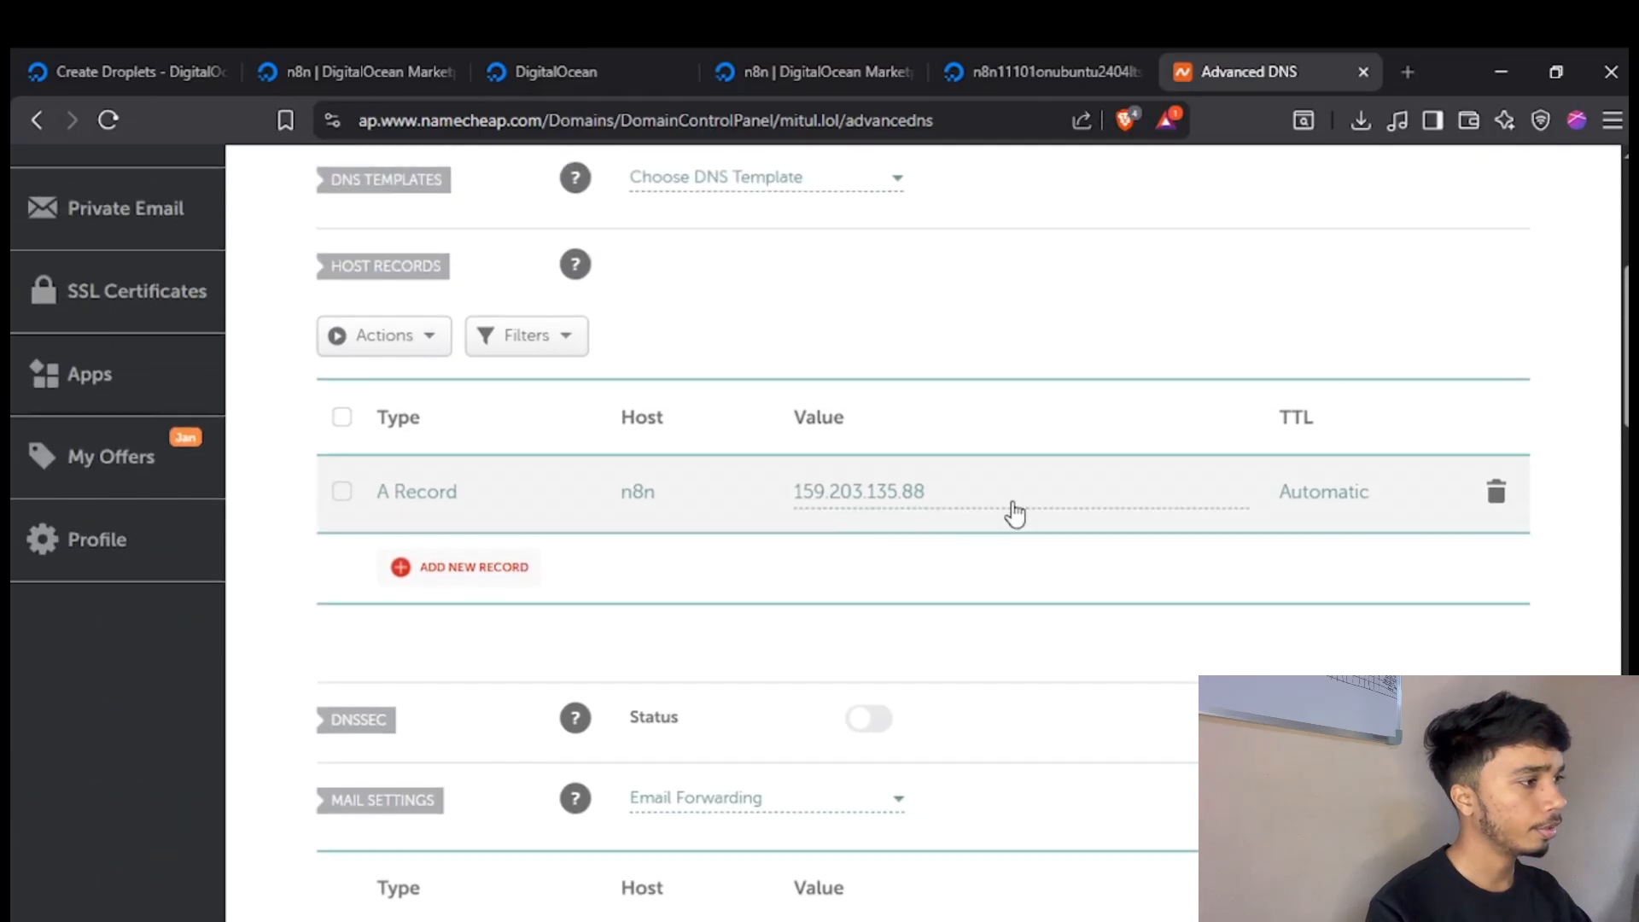
Switch to DigitalOcean, open the n8n Droplet's Access settings and launch the Droplet Console as root.
click(1046, 77)
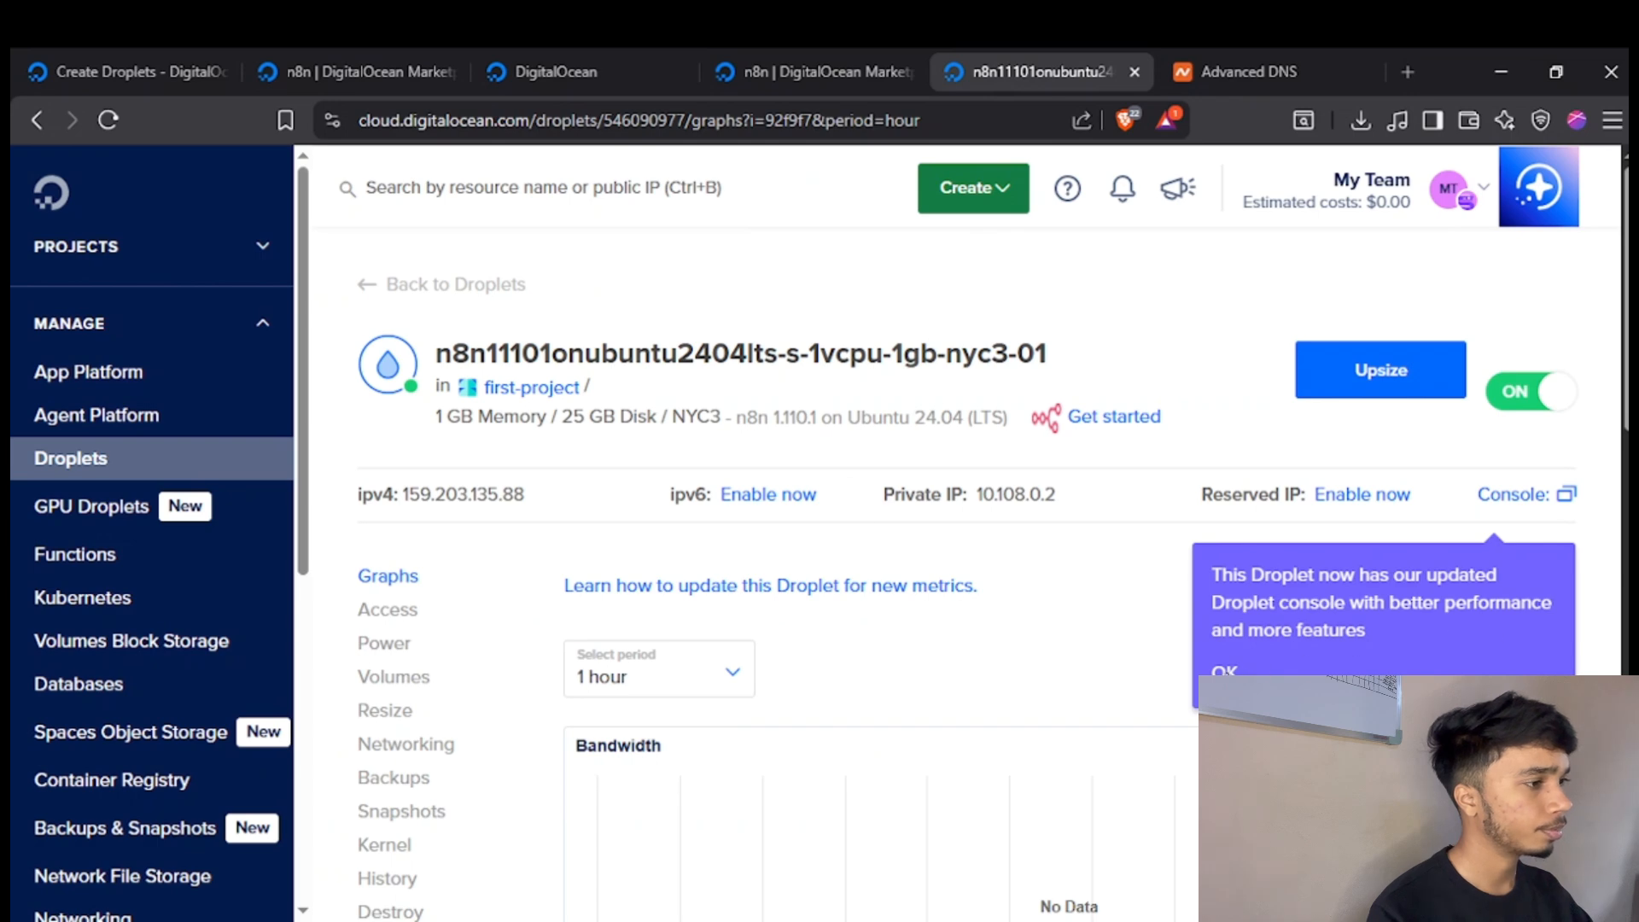
scroll(1166, 586, down, 5)
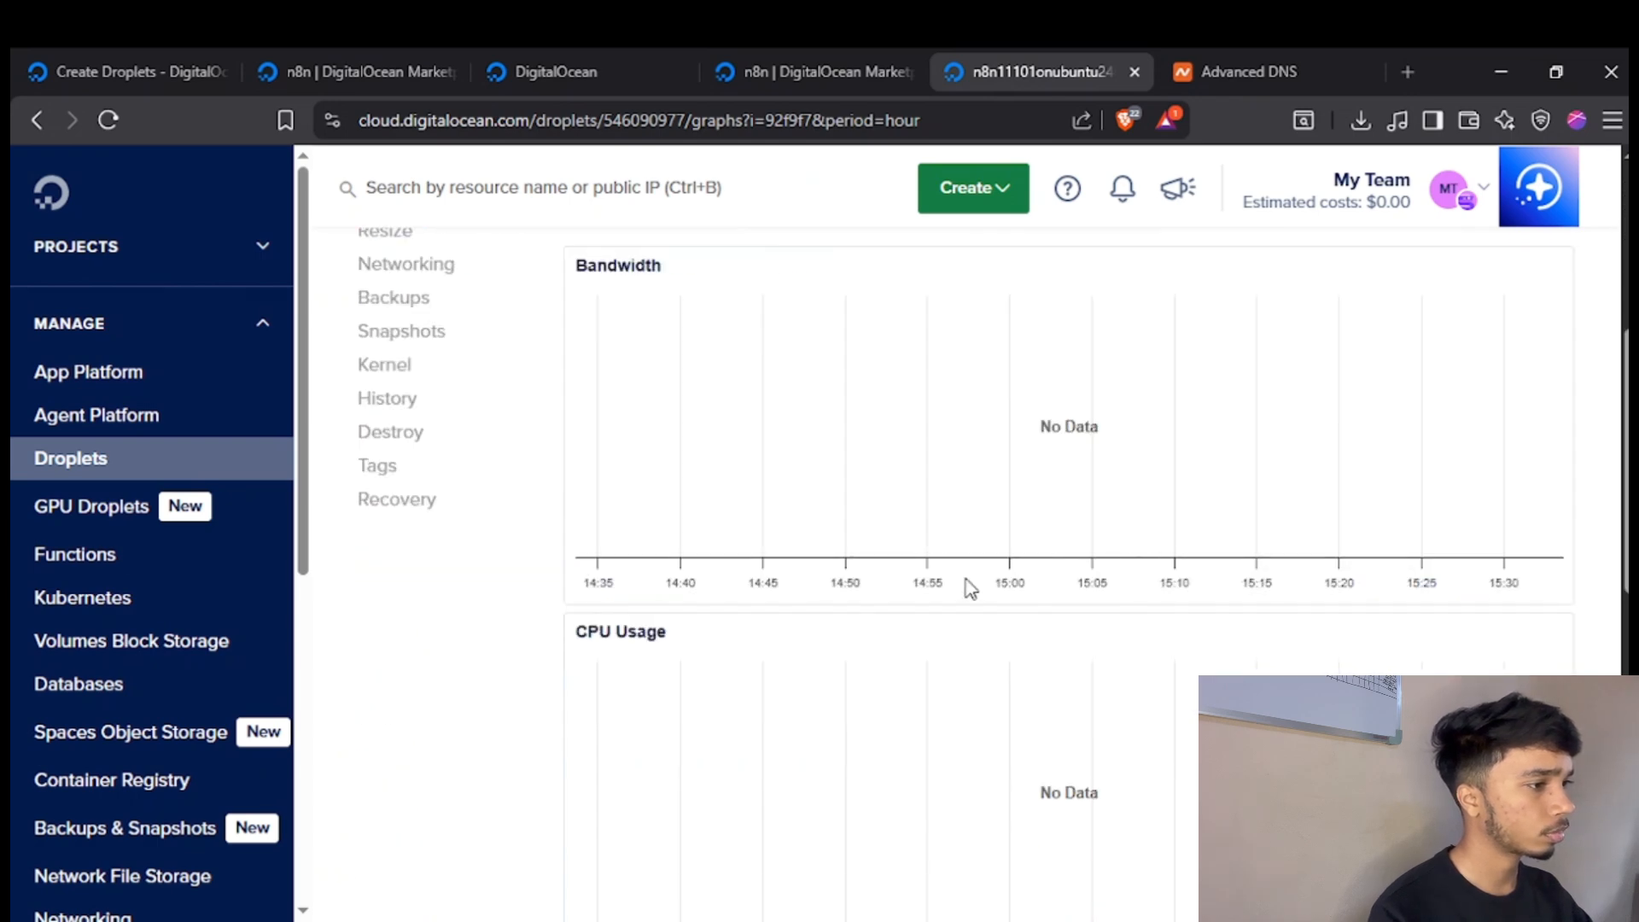
scroll(970, 589, down, 8)
scroll(882, 644, up, 12)
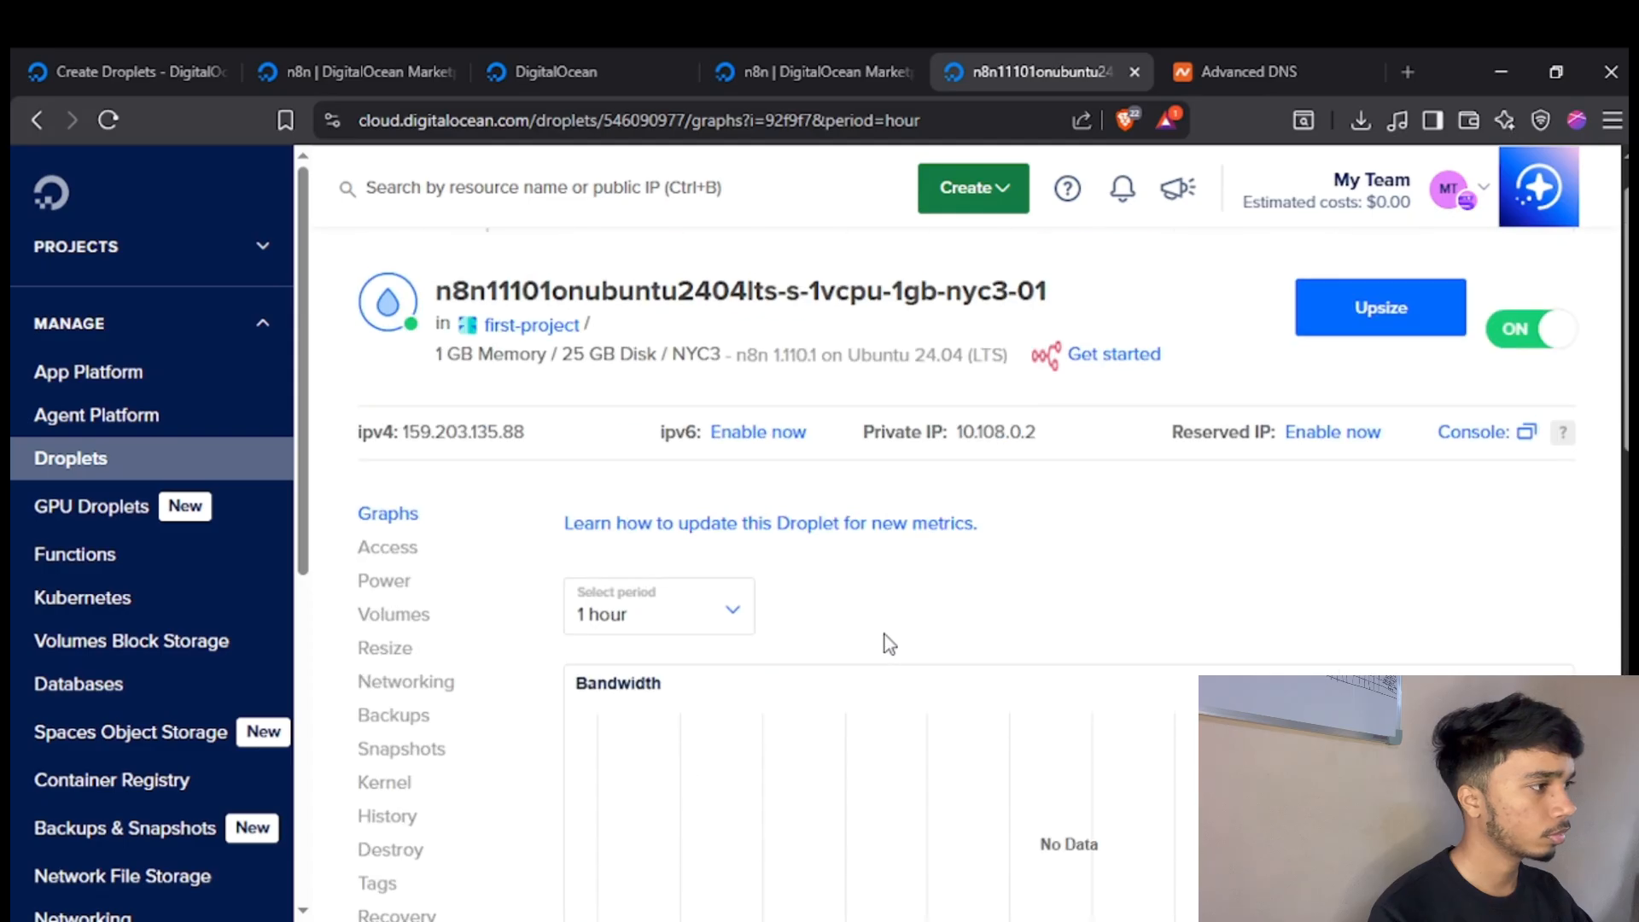
scroll(1214, 440, down, 2)
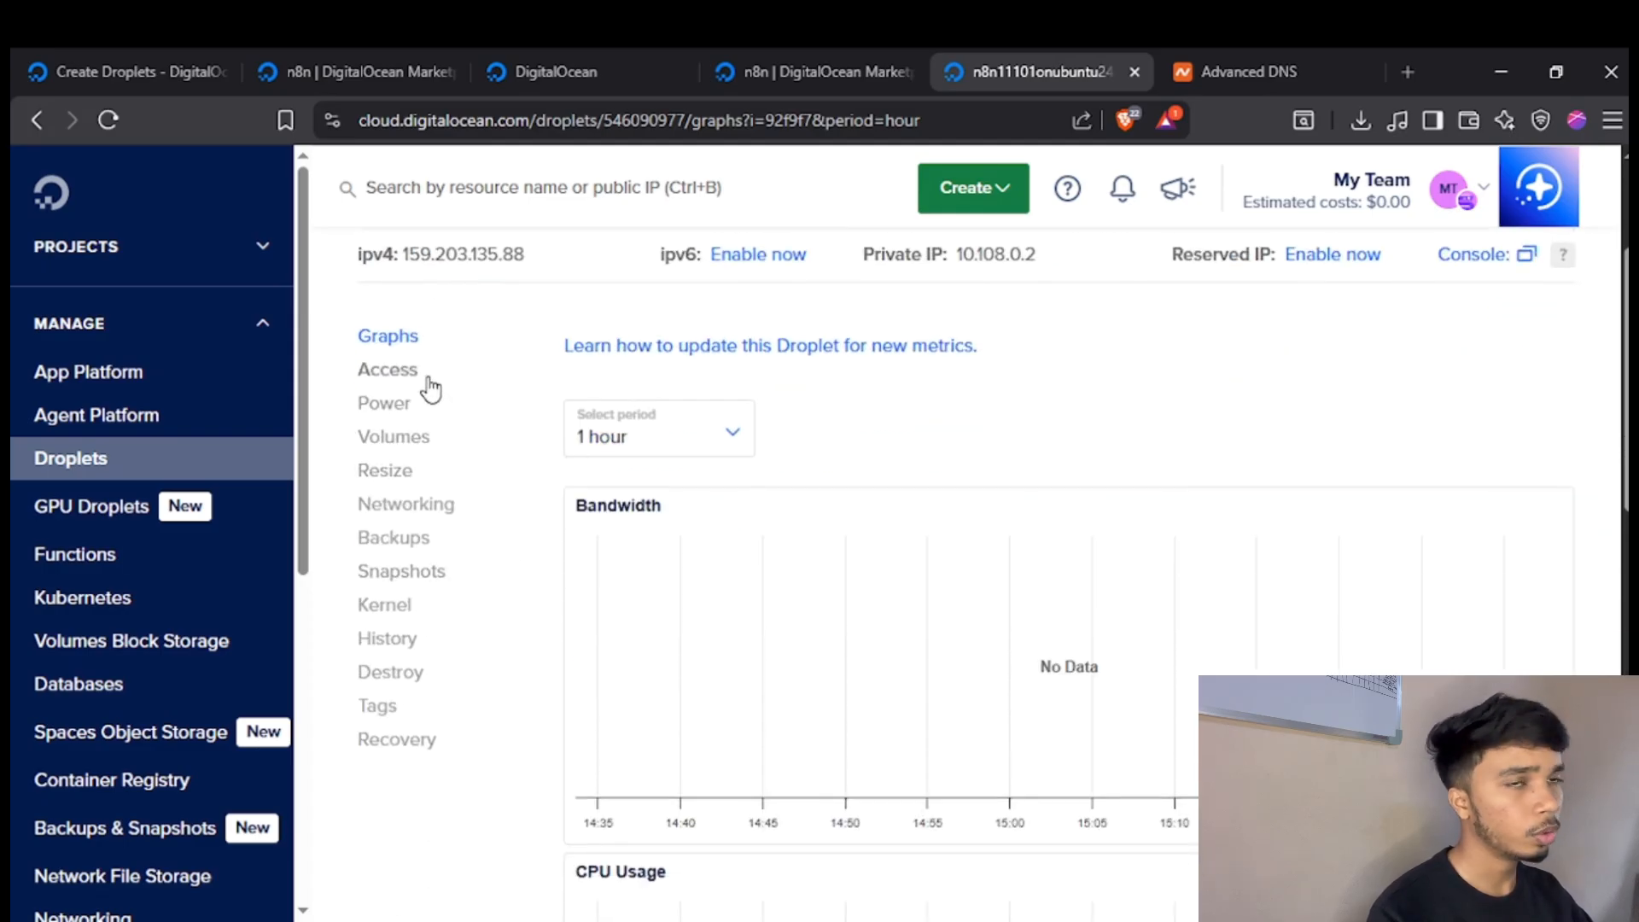
click(427, 379)
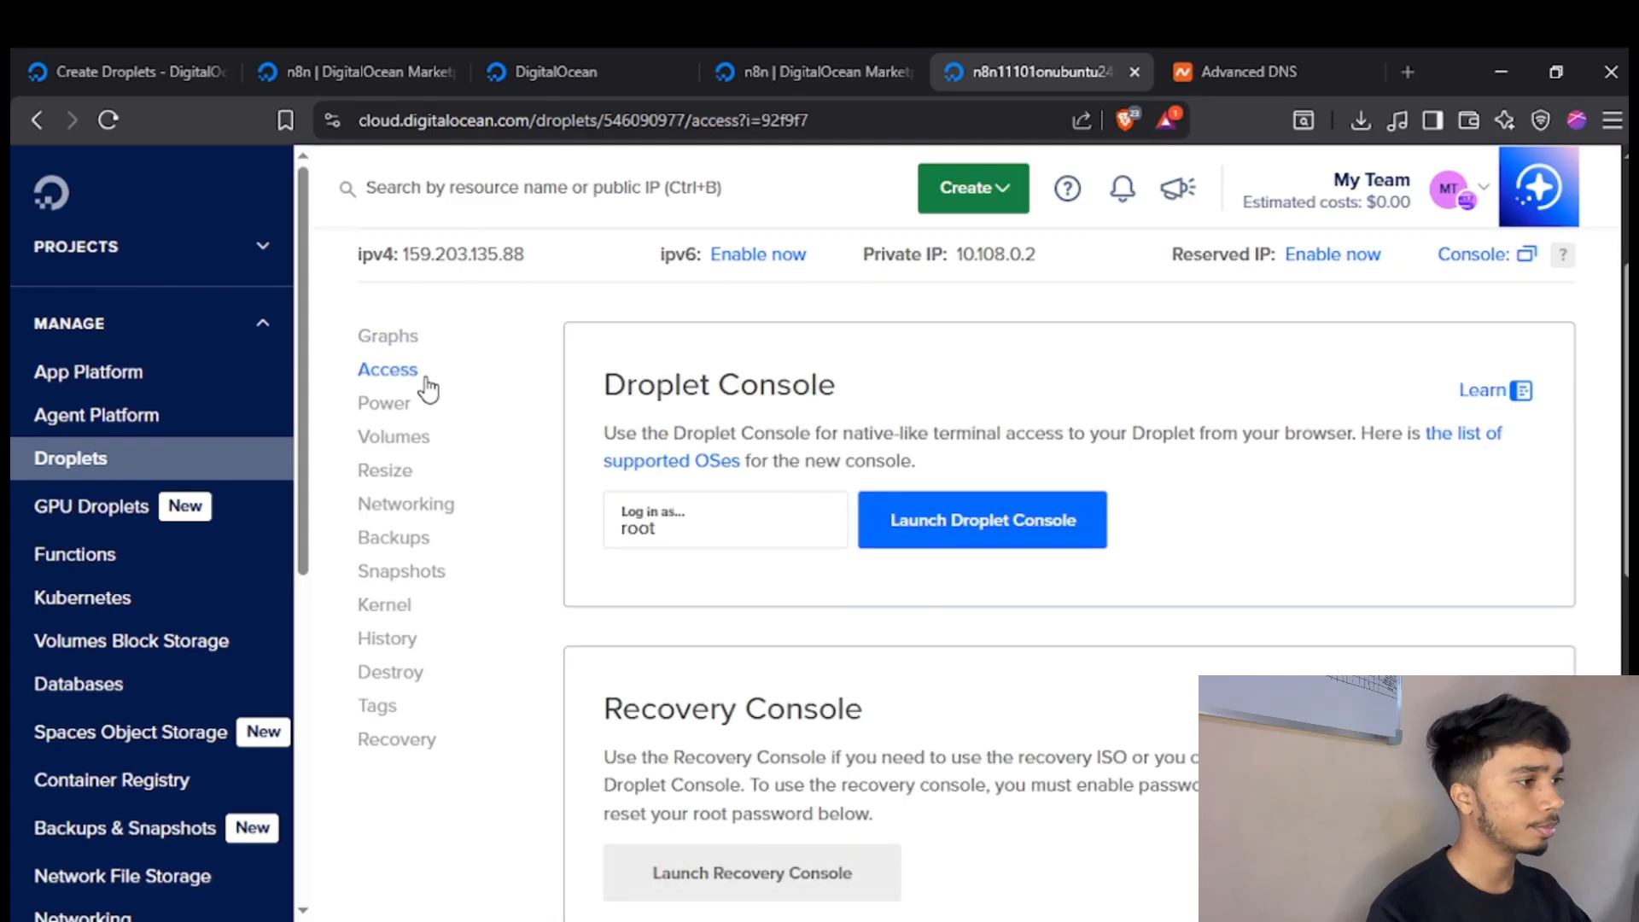
click(1014, 546)
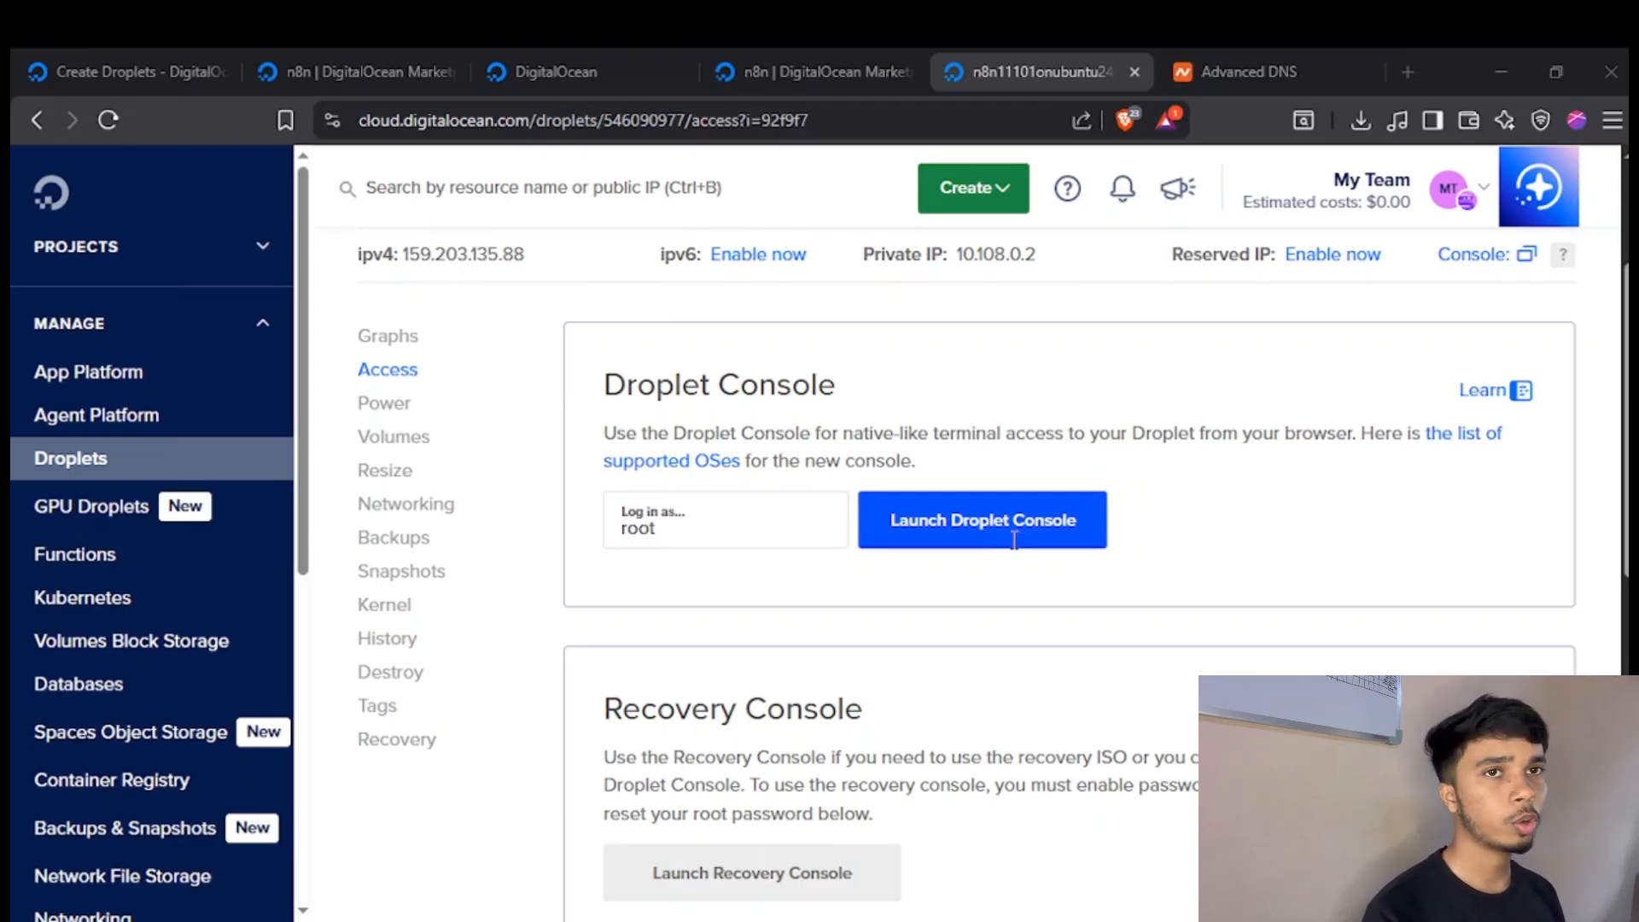
click(1014, 539)
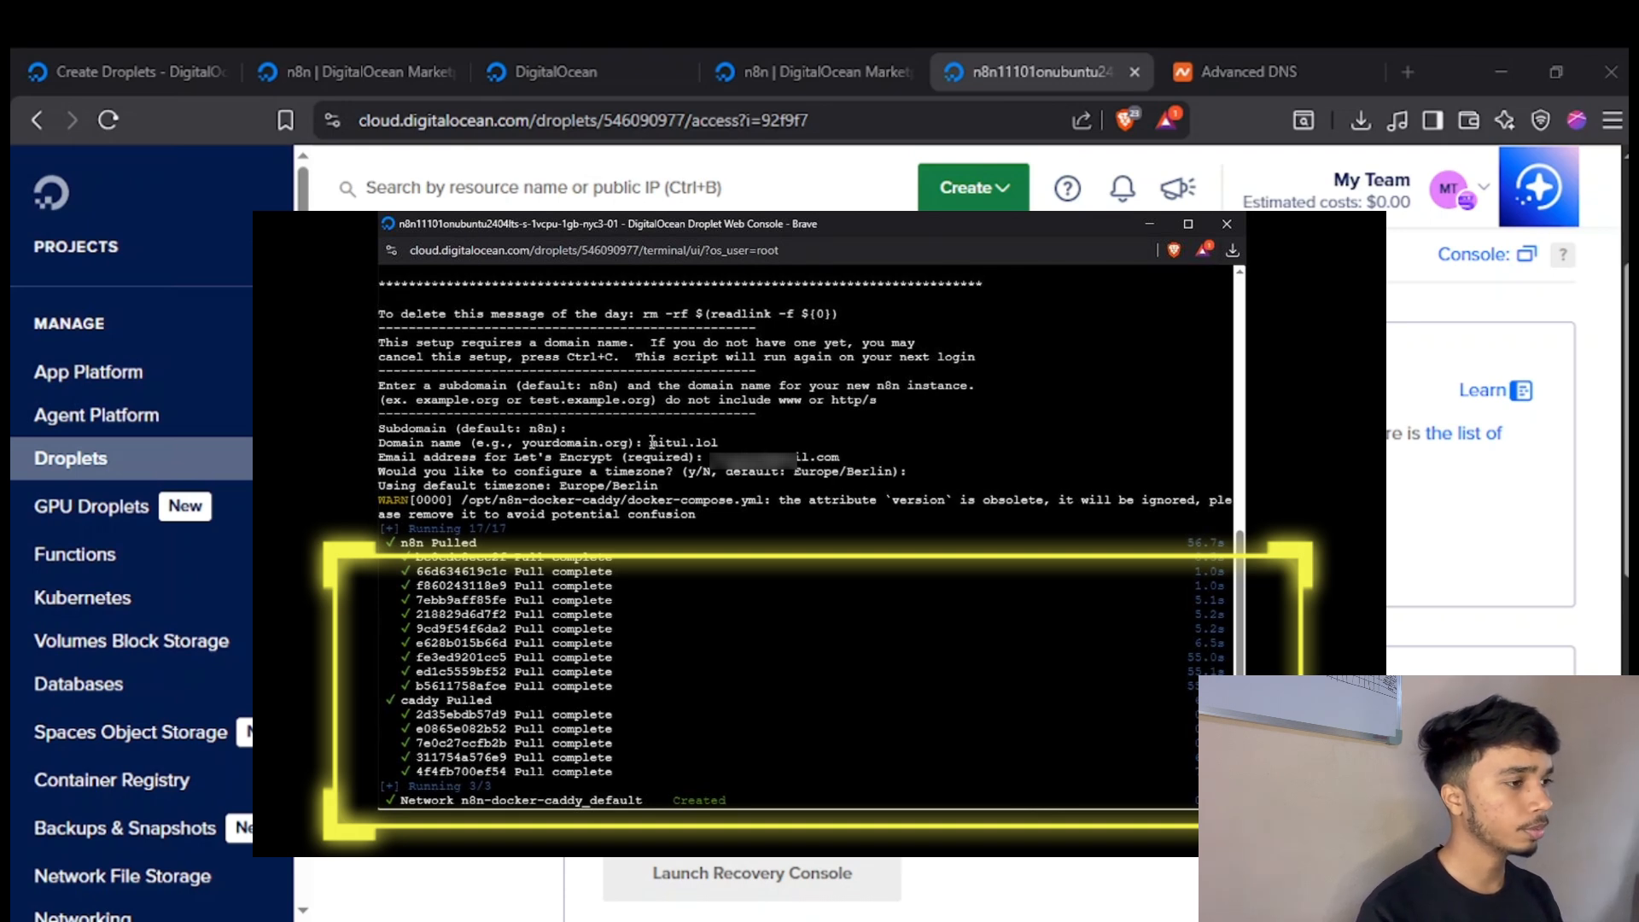
Review the domain name and Let's Encrypt email entered in the console's n8n setup script.
triple_click(717, 442)
click(730, 442)
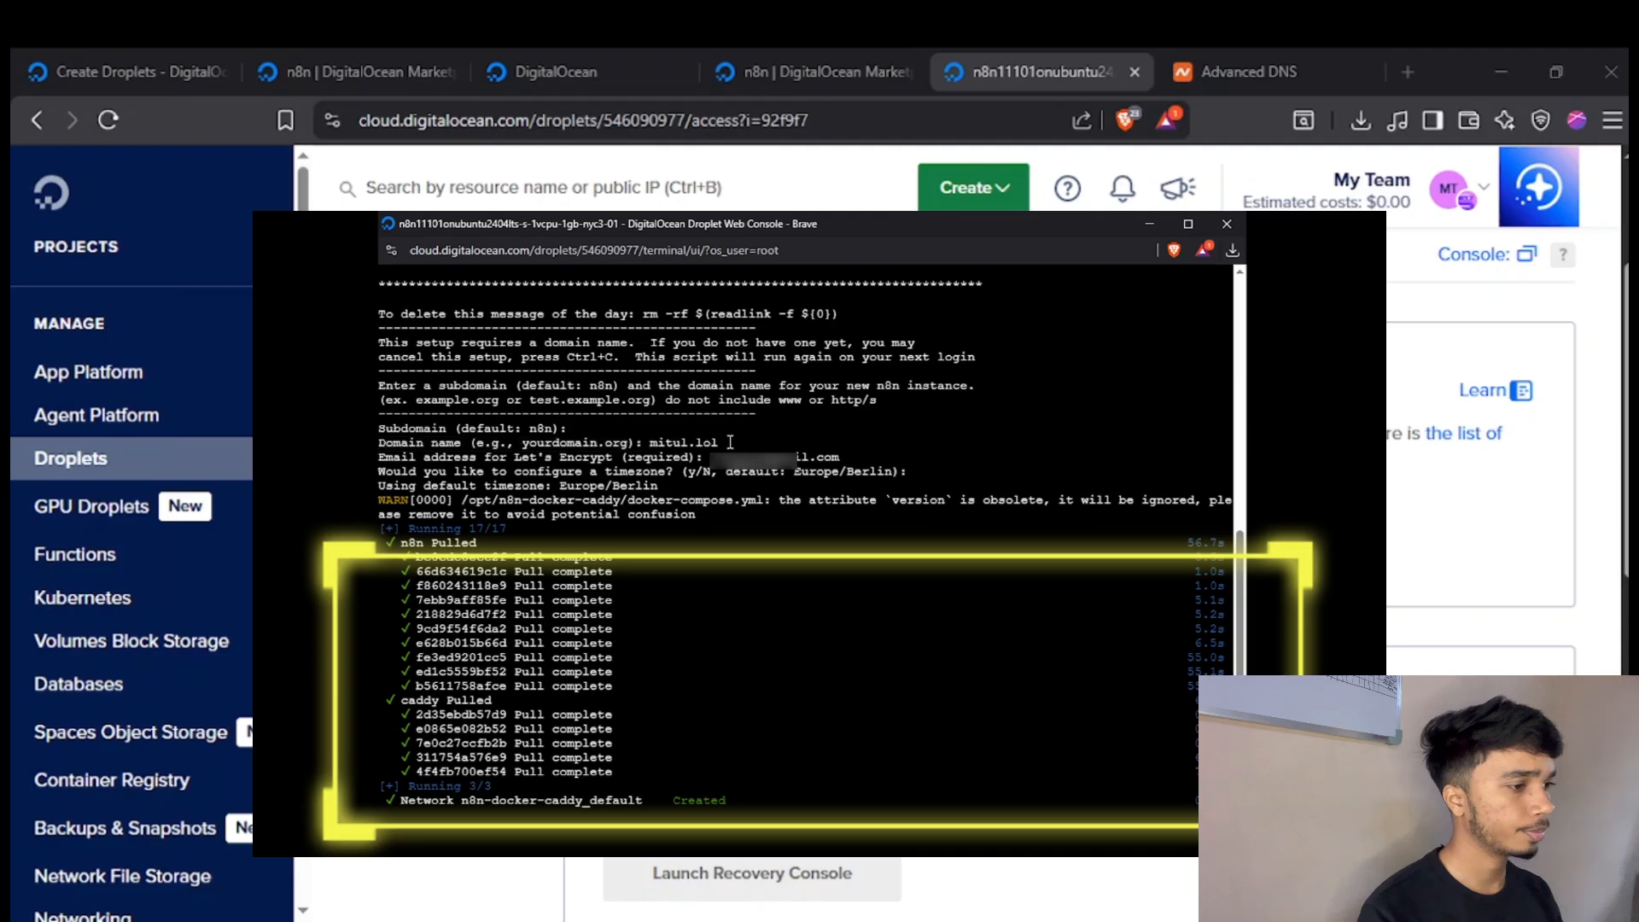
drag(711, 452, 841, 455)
click(877, 439)
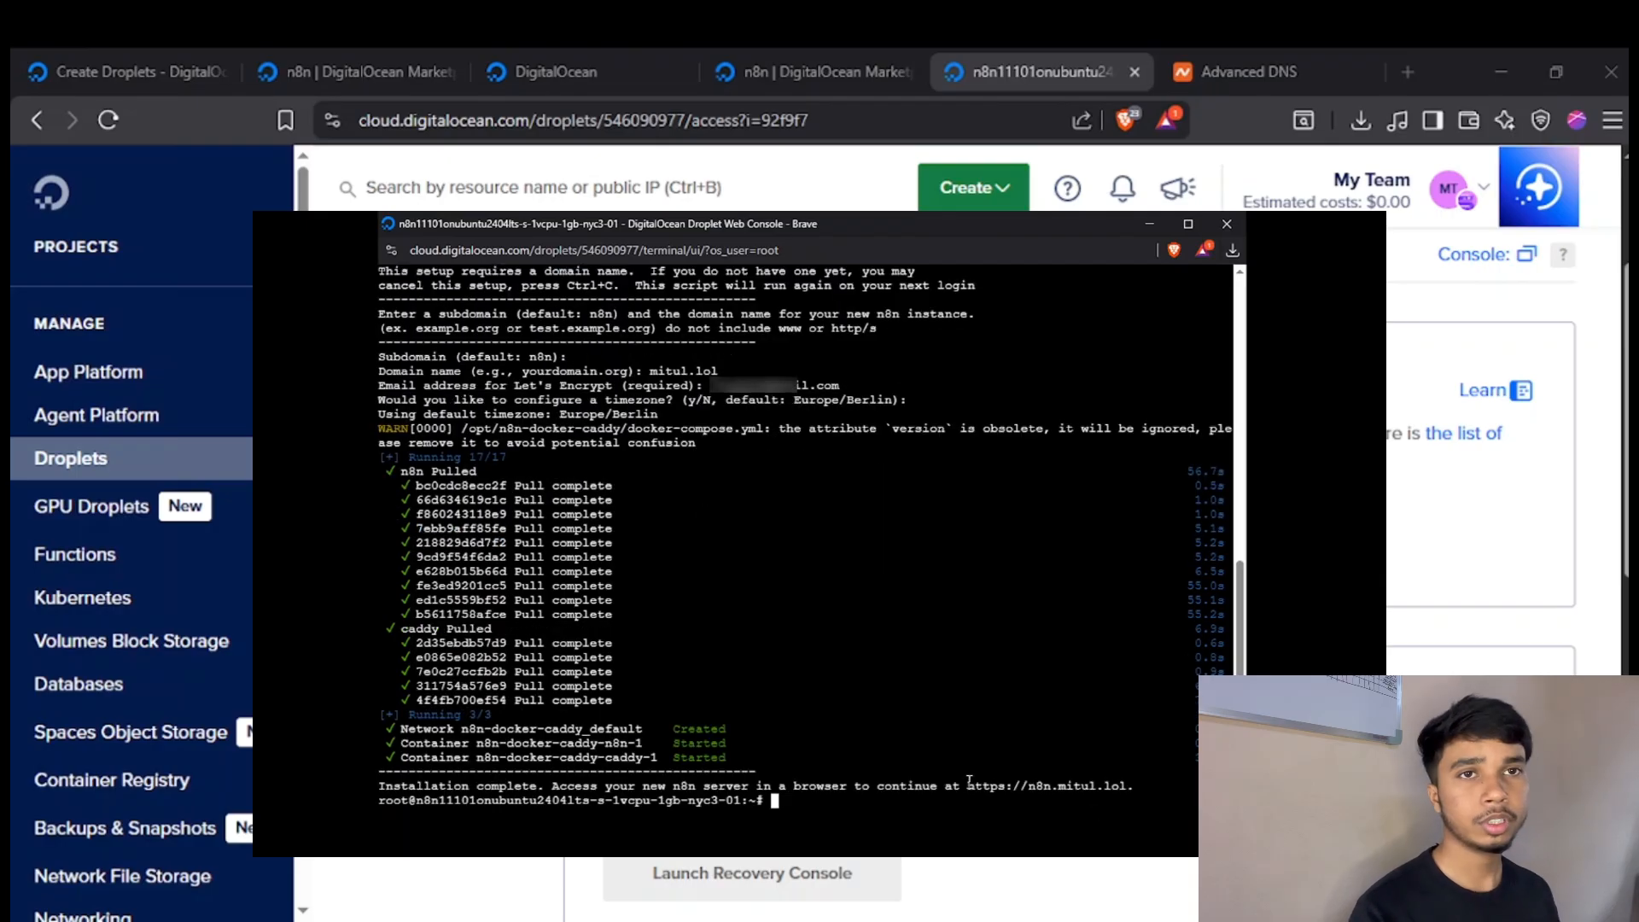
Copy the new n8n server's address from the console, close the console and open the address in a new browser tab.
drag(967, 786, 1128, 786)
key(ctrl+c)
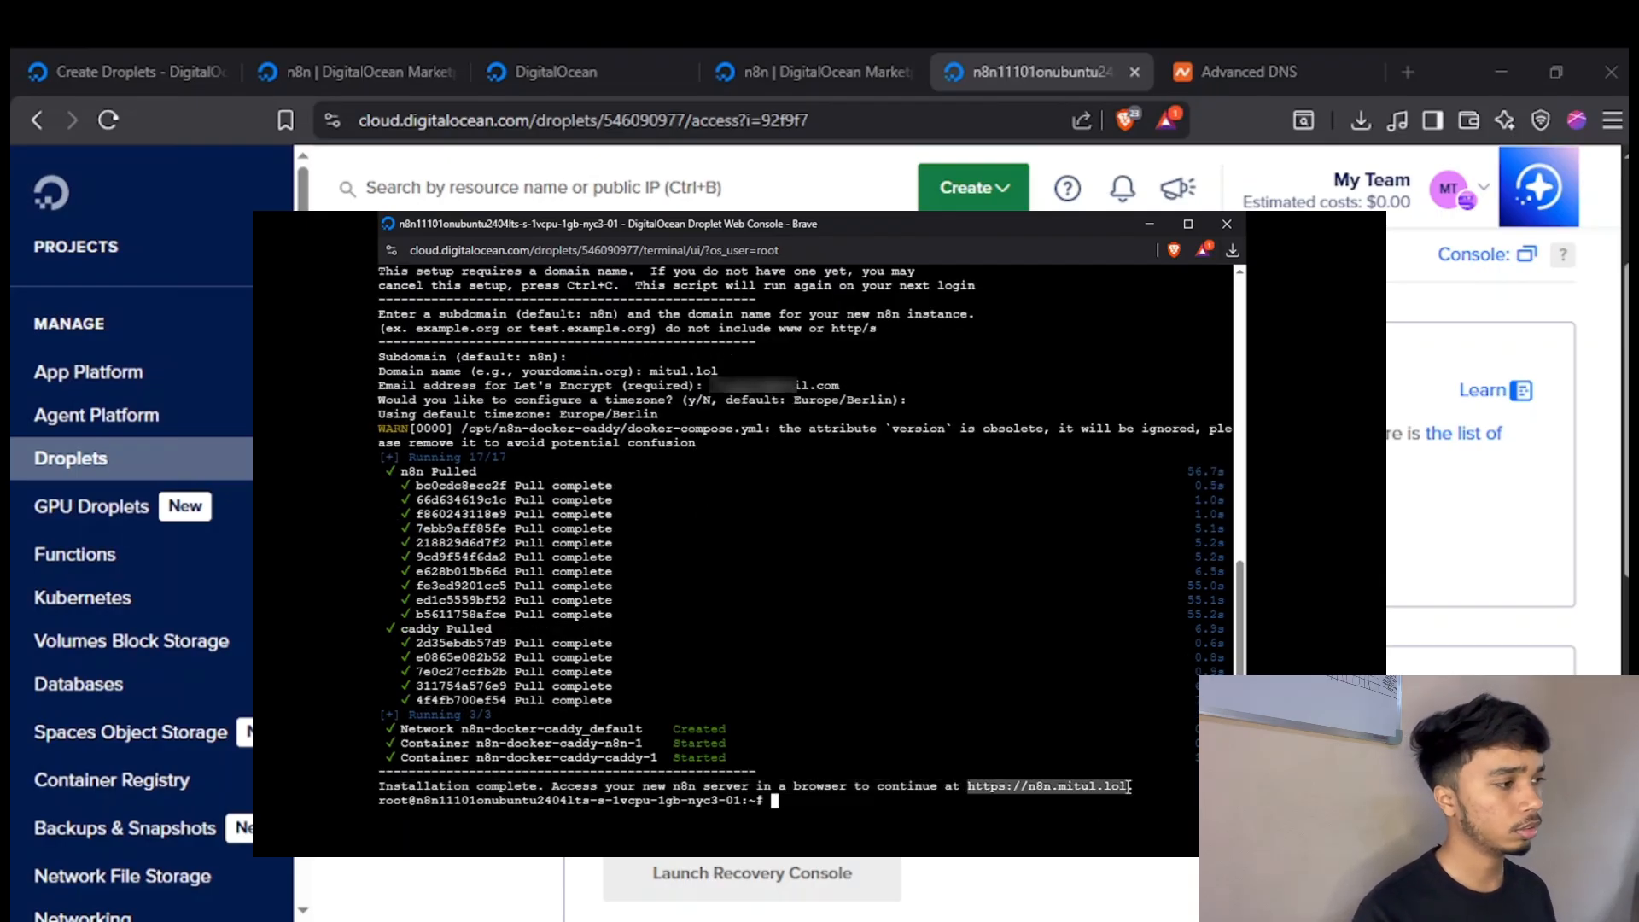
click(920, 650)
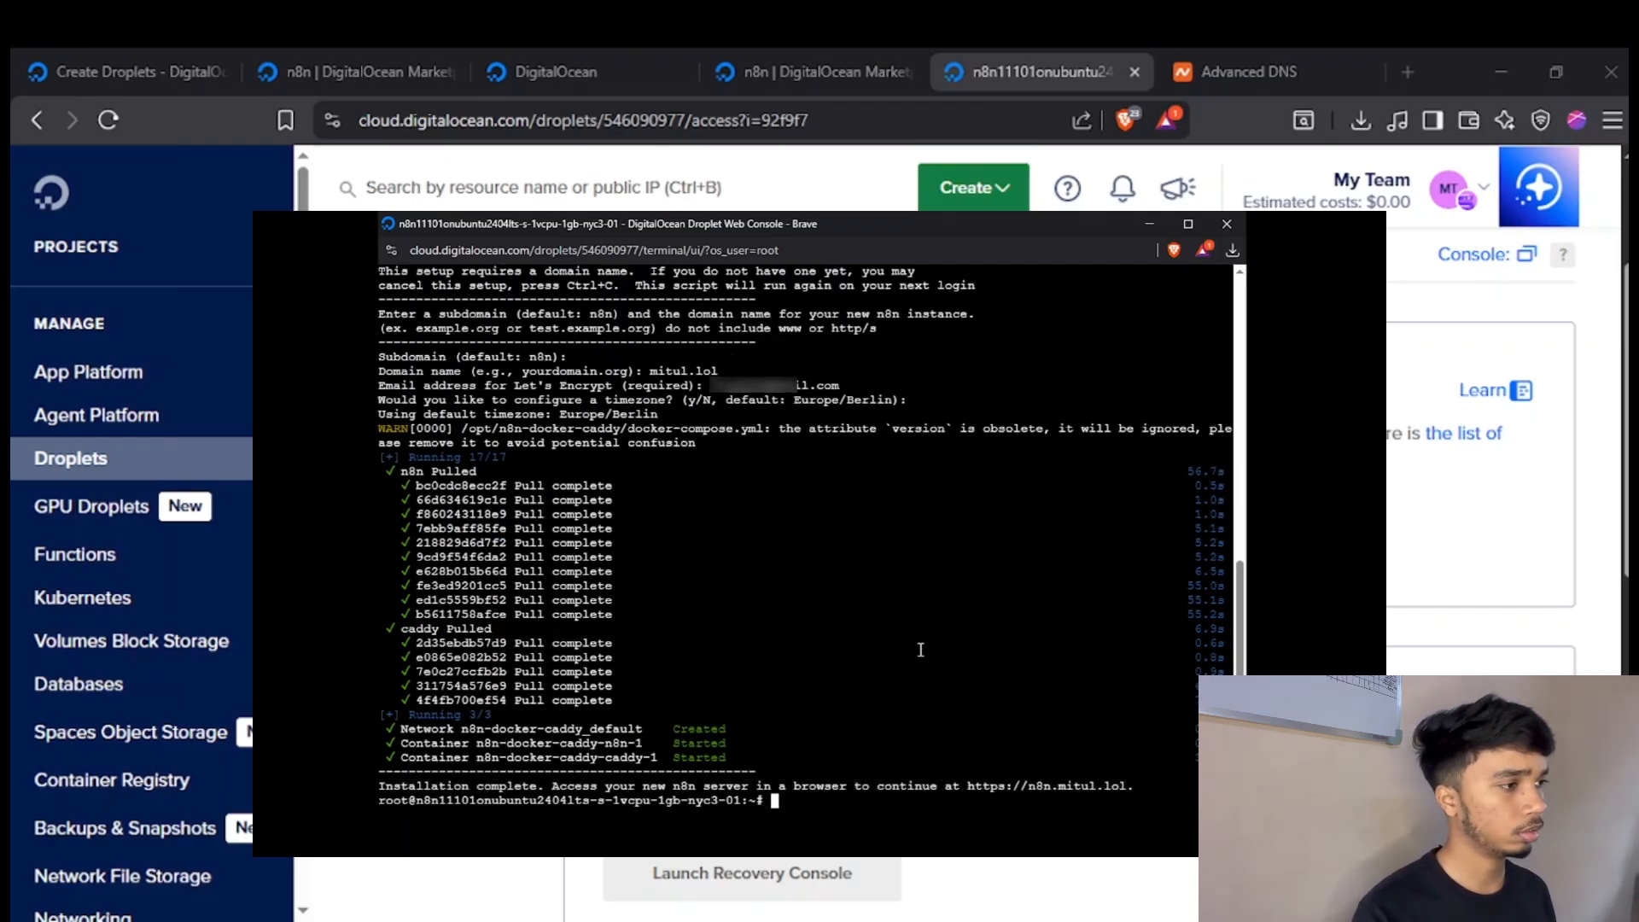
click(1227, 224)
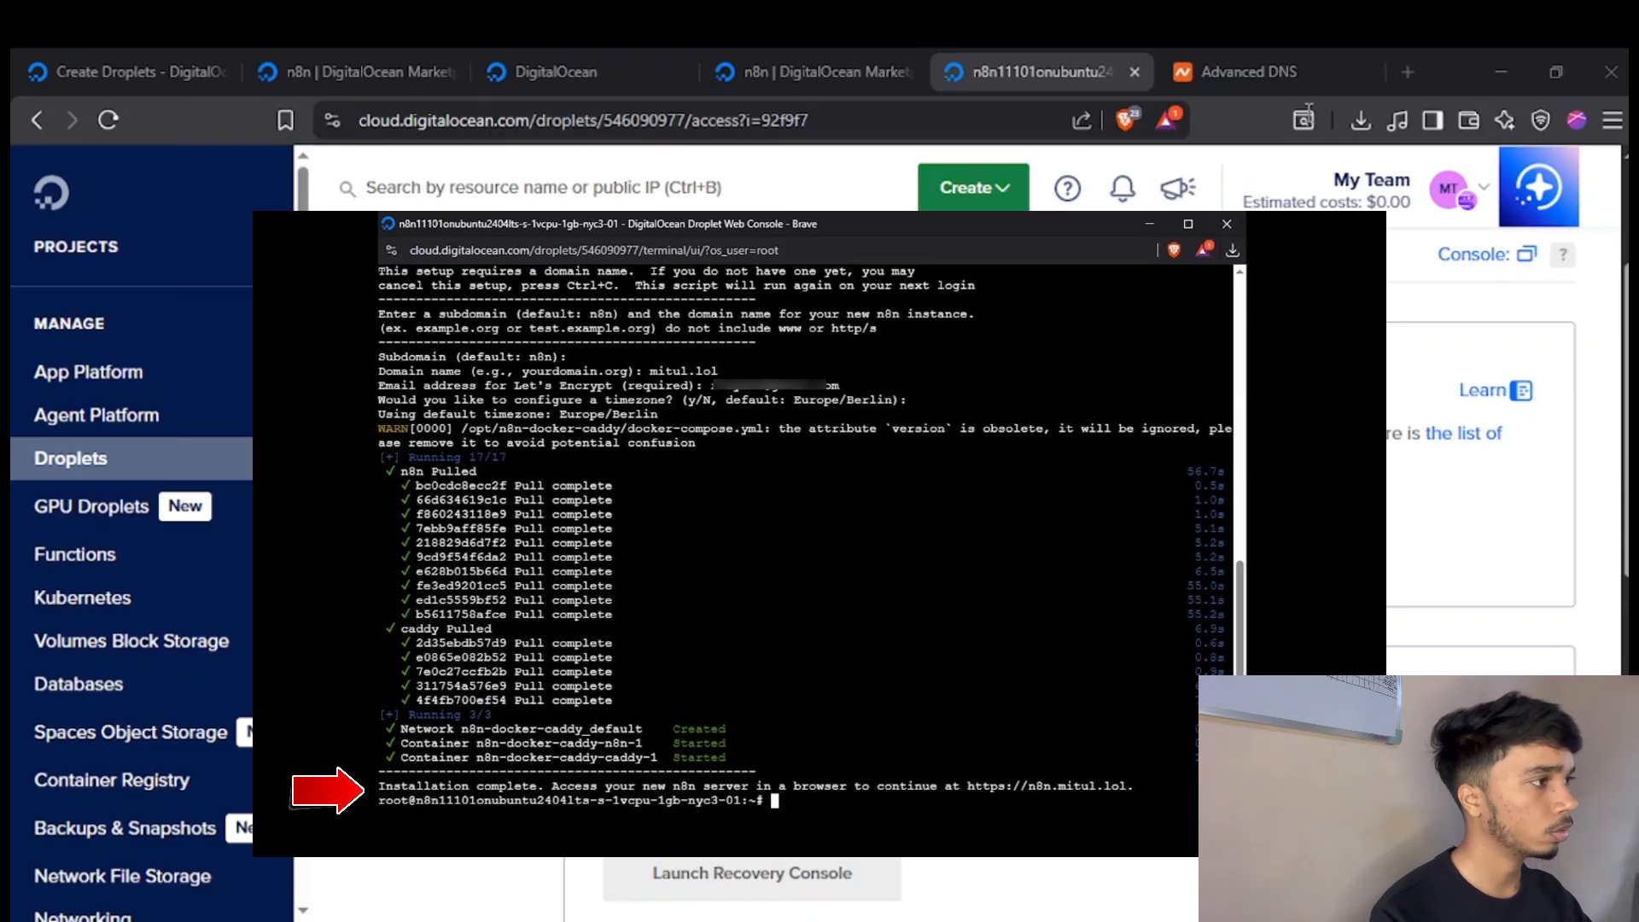
click(1386, 53)
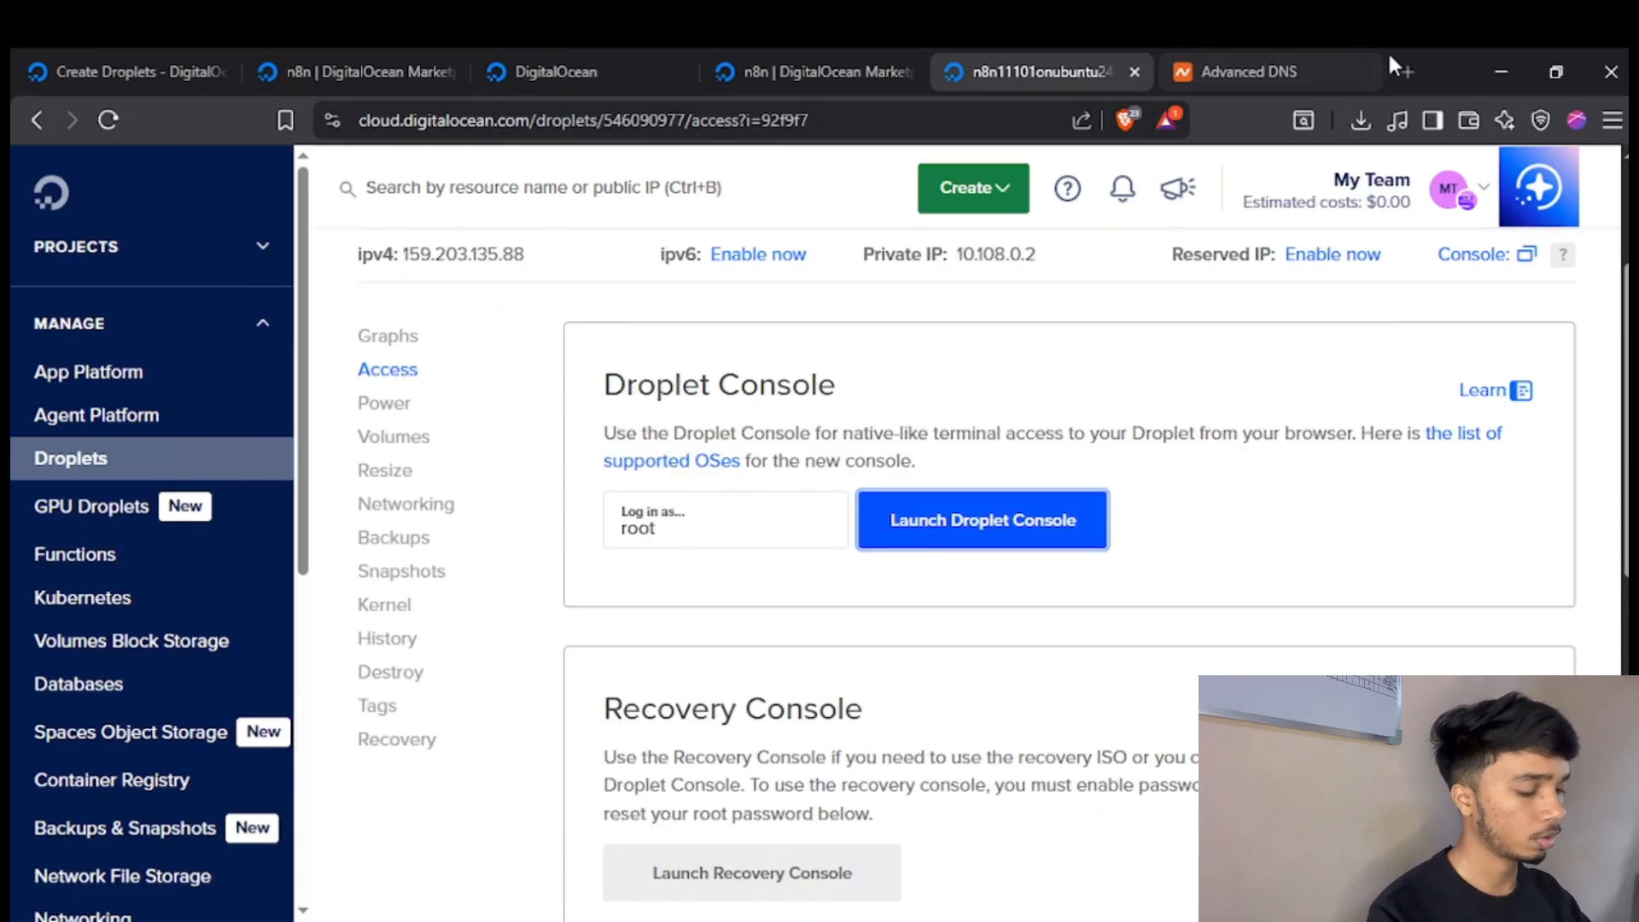
click(1391, 59)
key(ctrl+v)
key(Return)
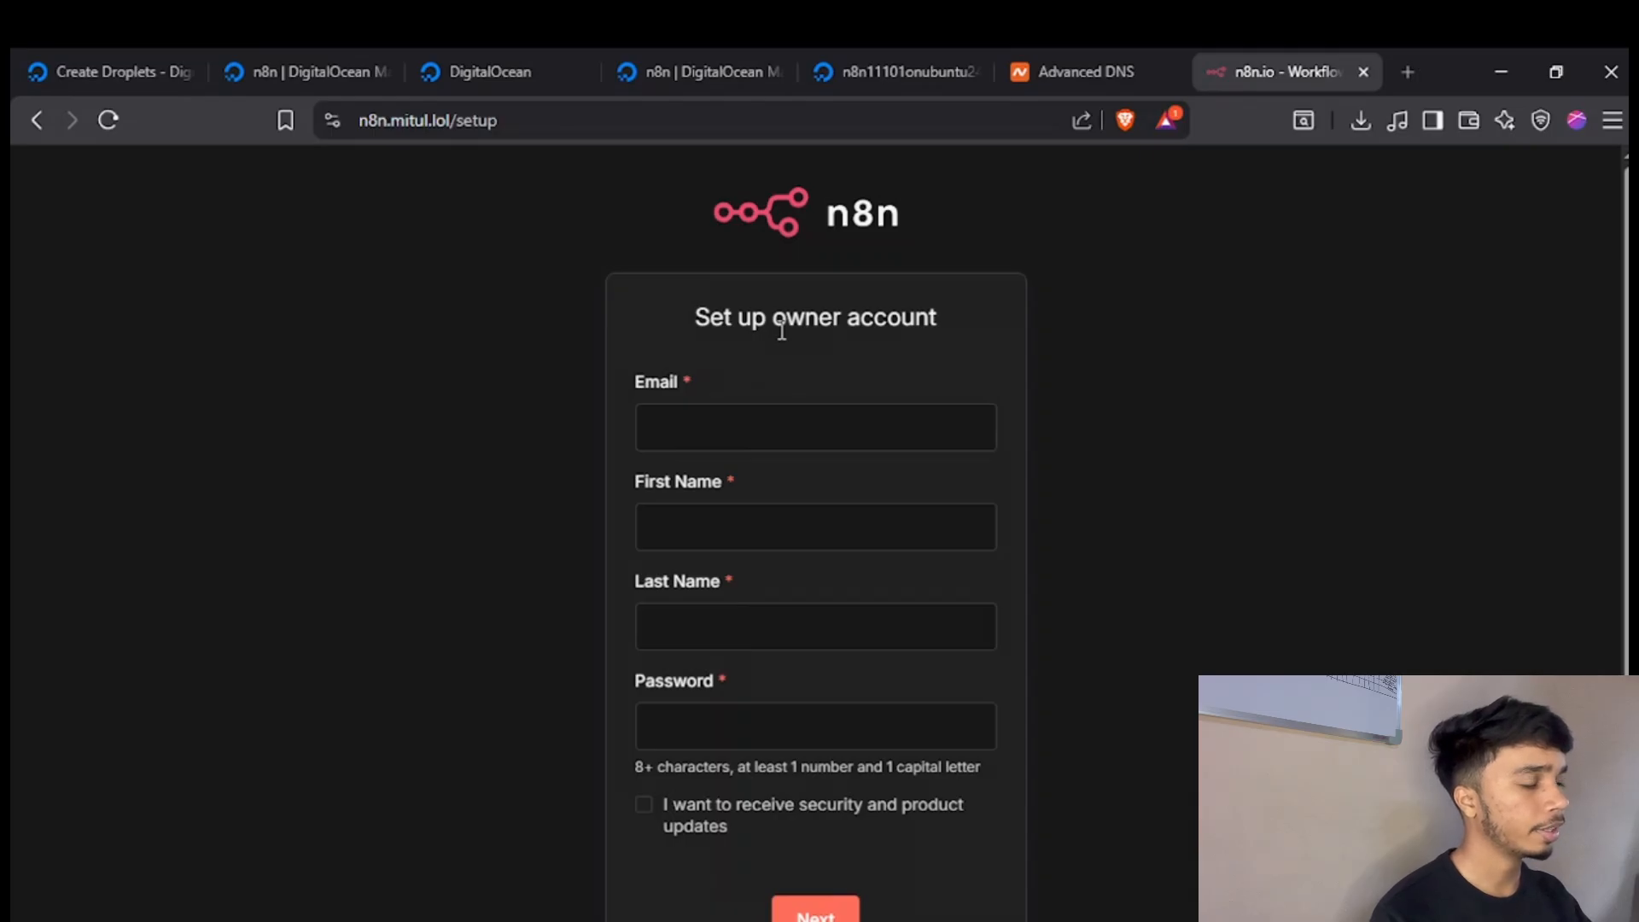
Set up the n8n owner account with the owner's email, first name, last name and account password.
click(735, 418)
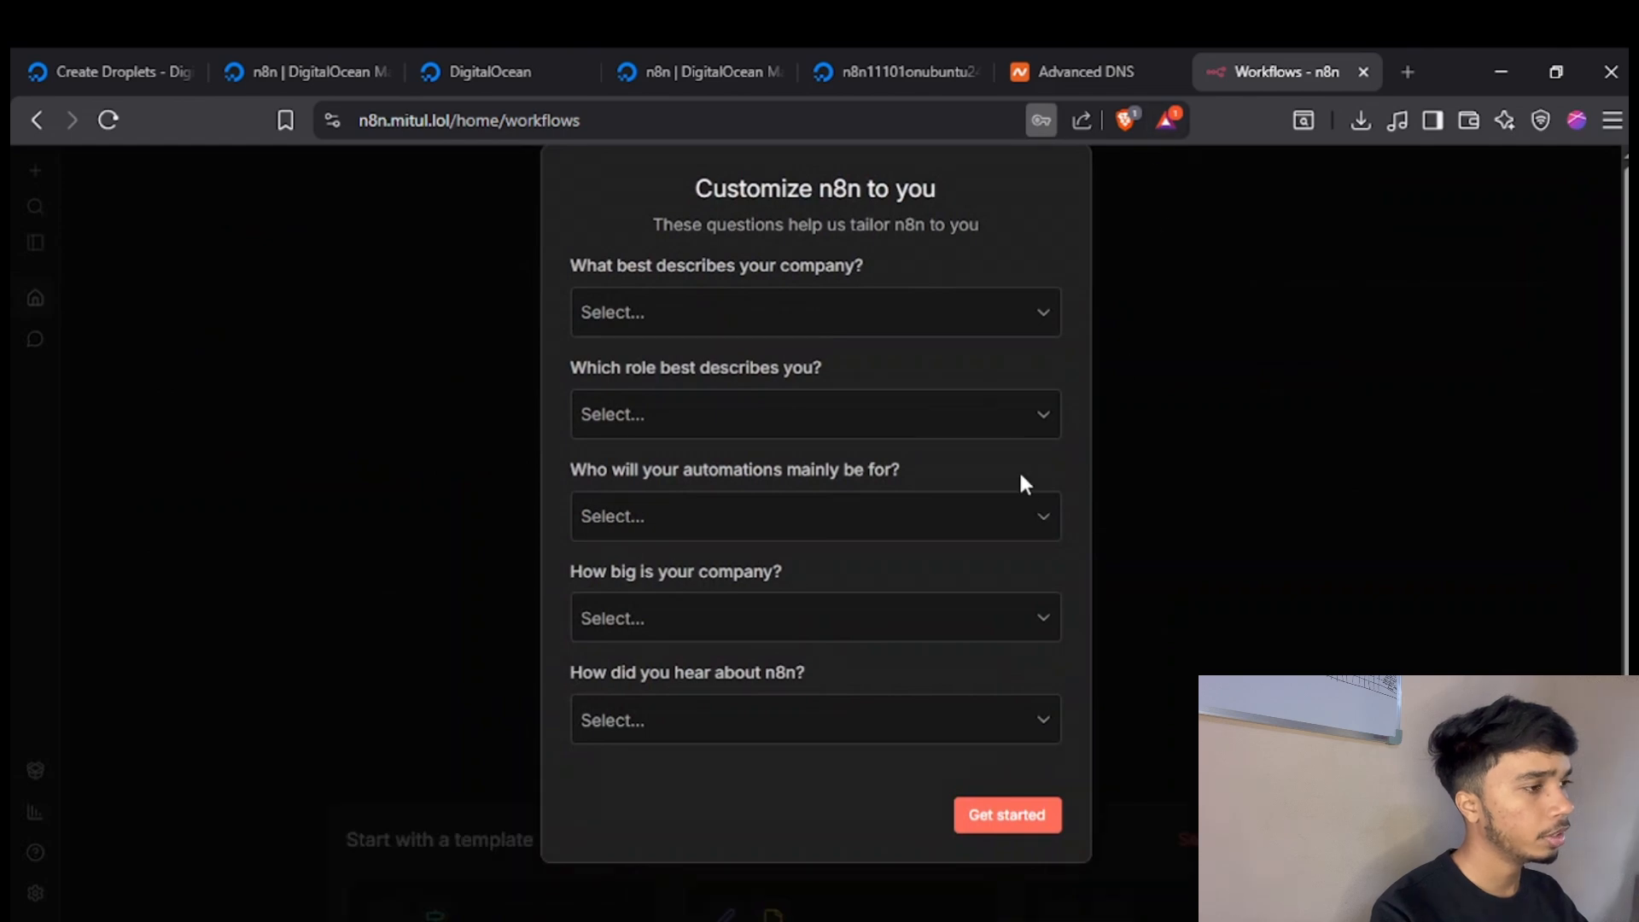
Answer the customization questions with Software as a service as company, Business Owner as role and Myself as automation audience.
click(782, 320)
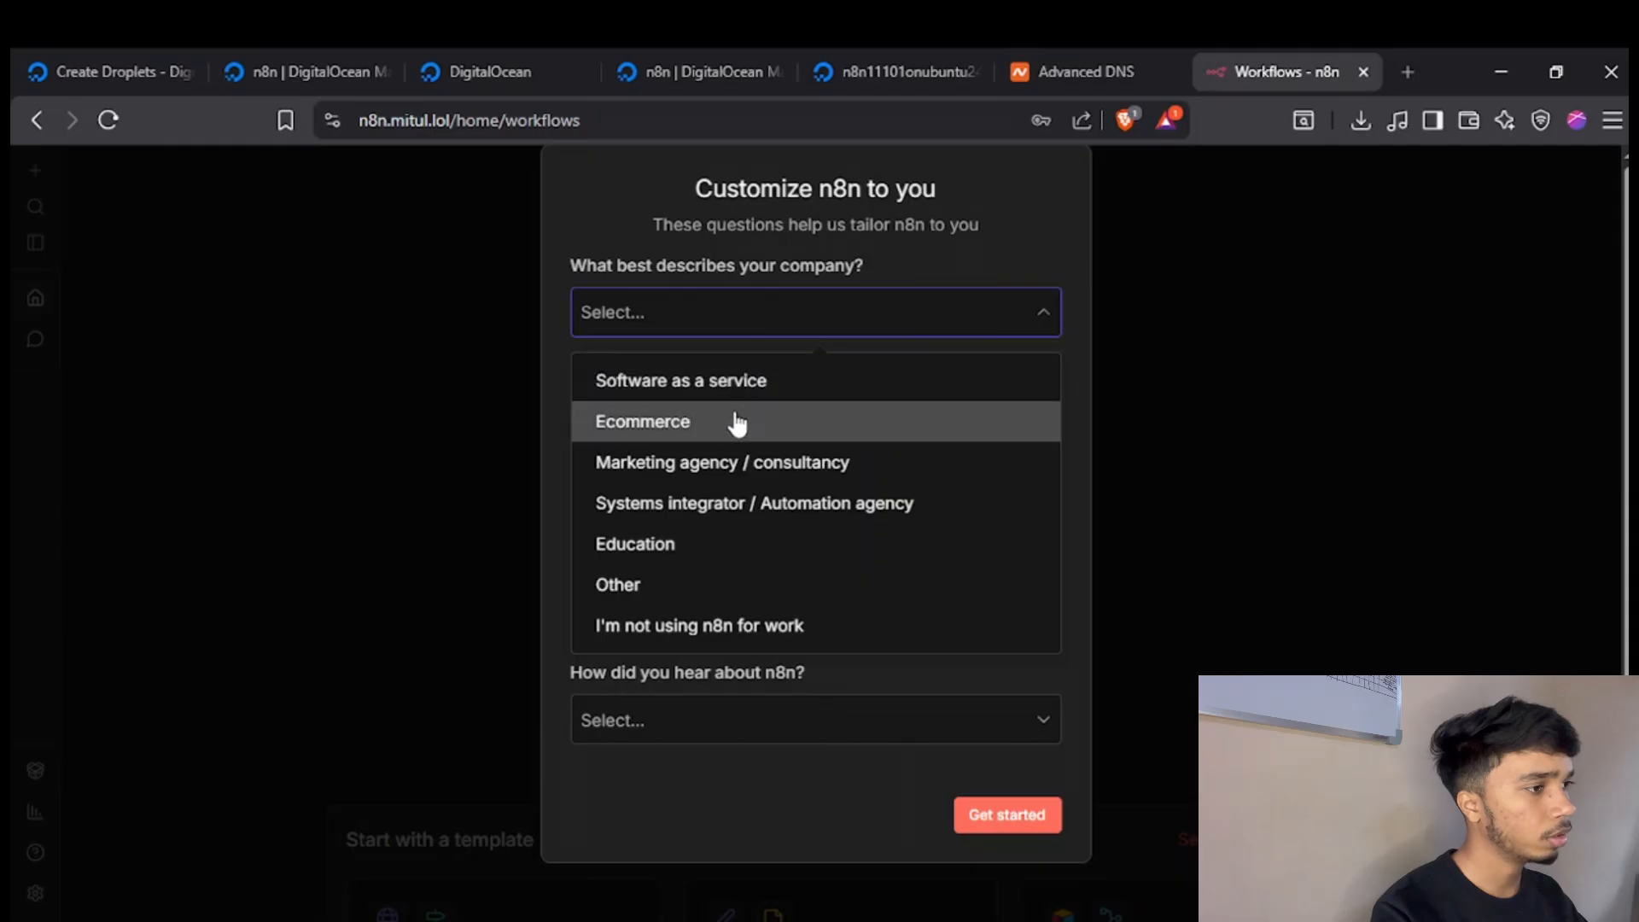
click(759, 386)
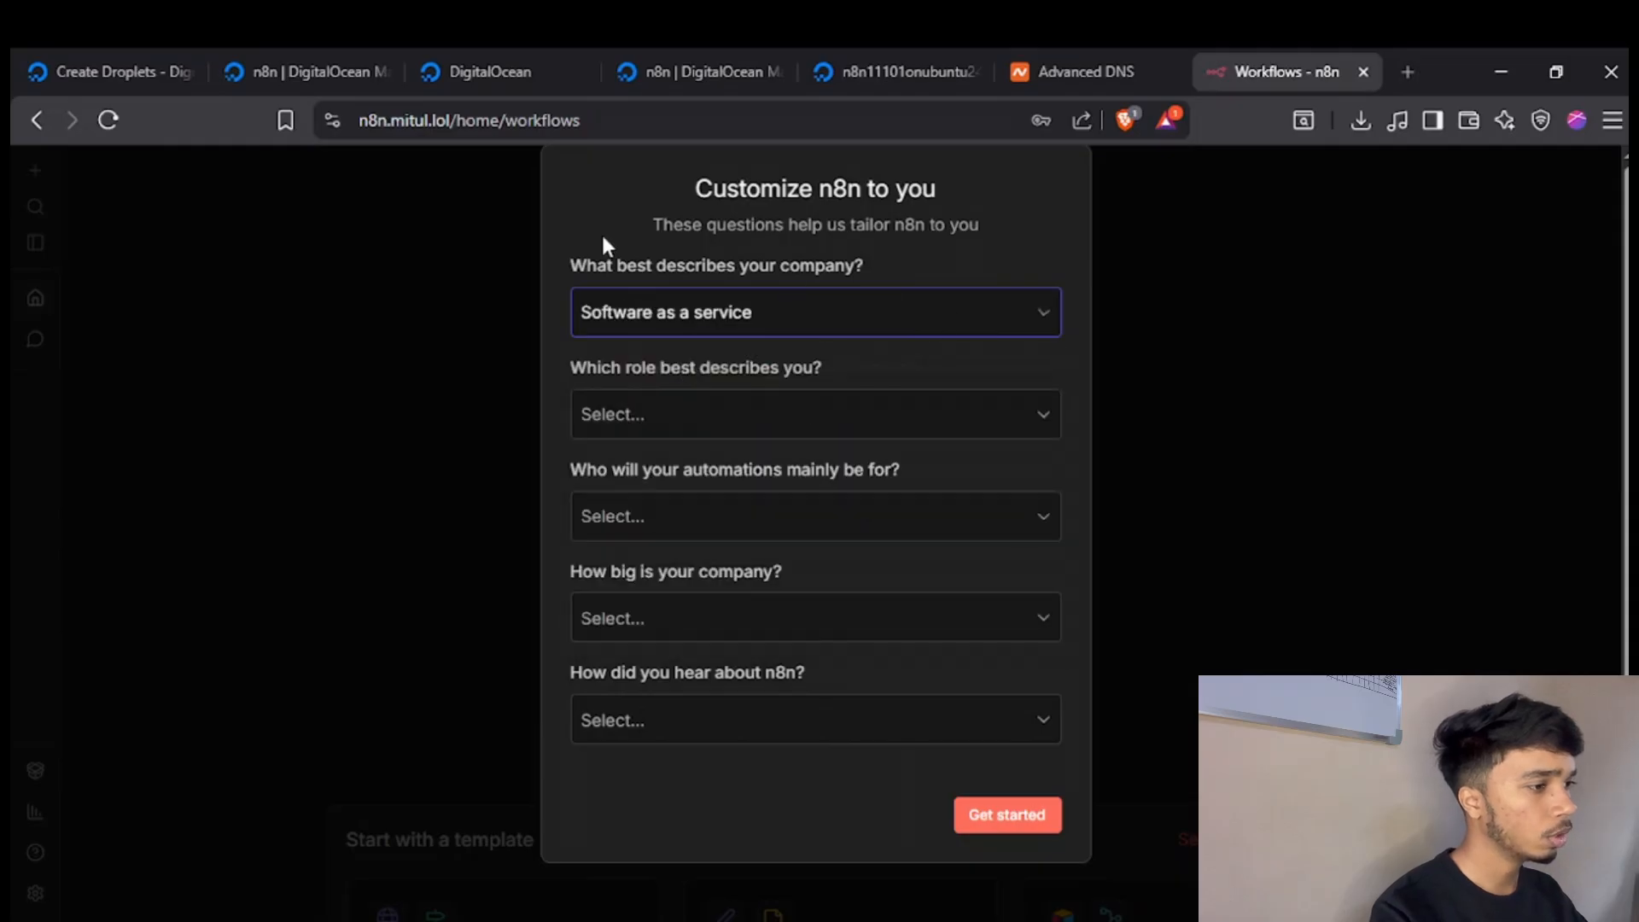
click(773, 431)
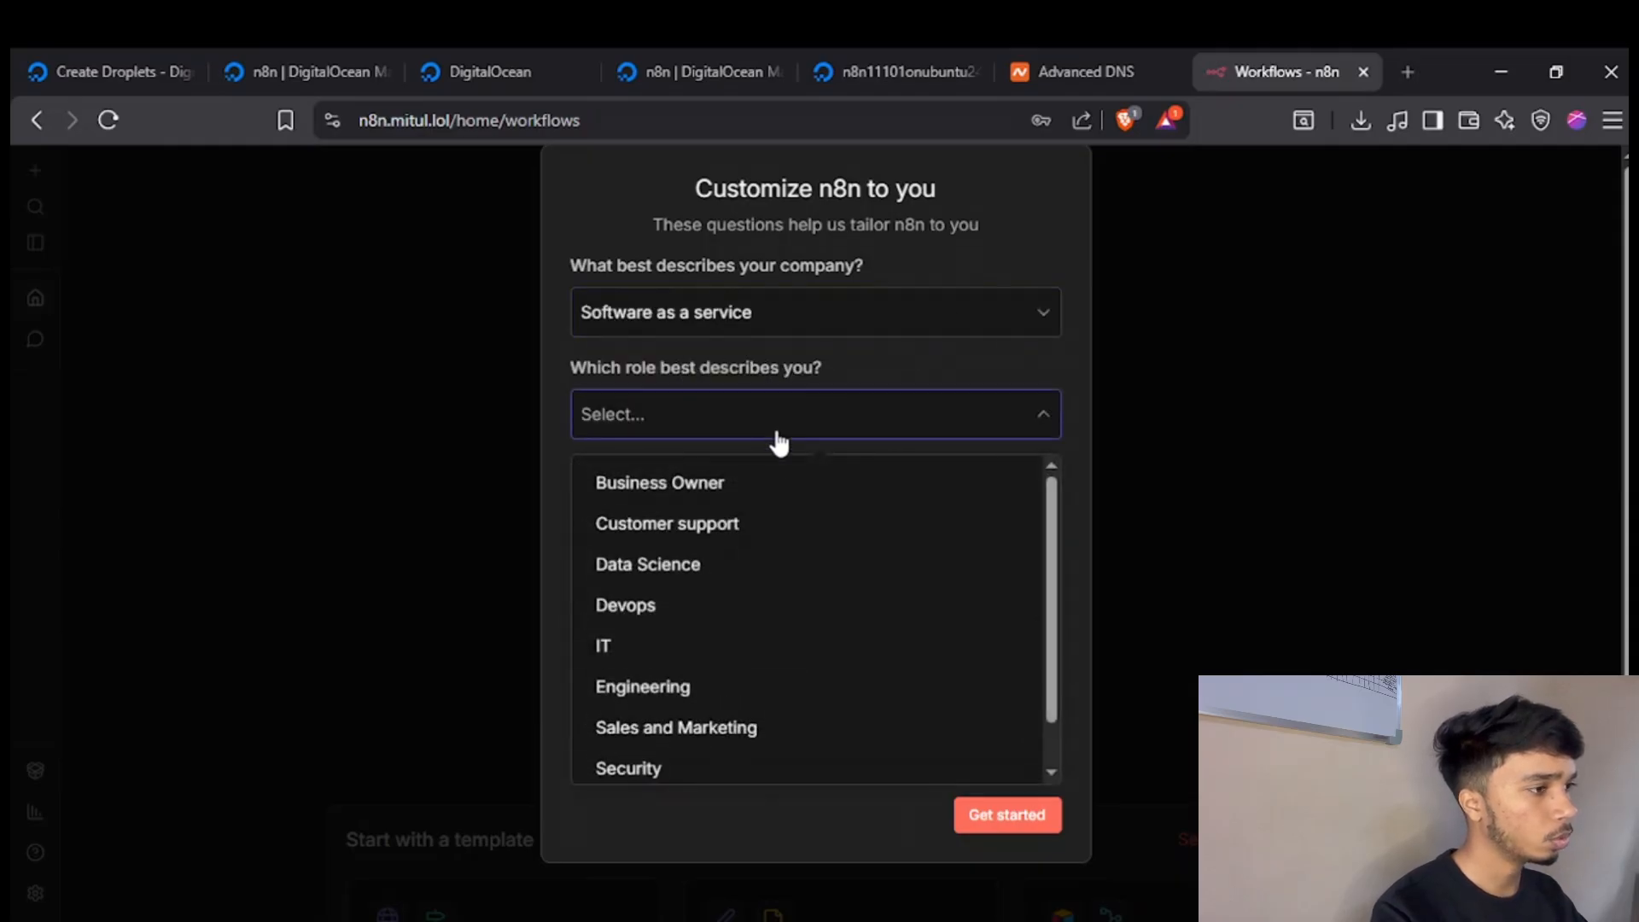
click(717, 486)
click(735, 524)
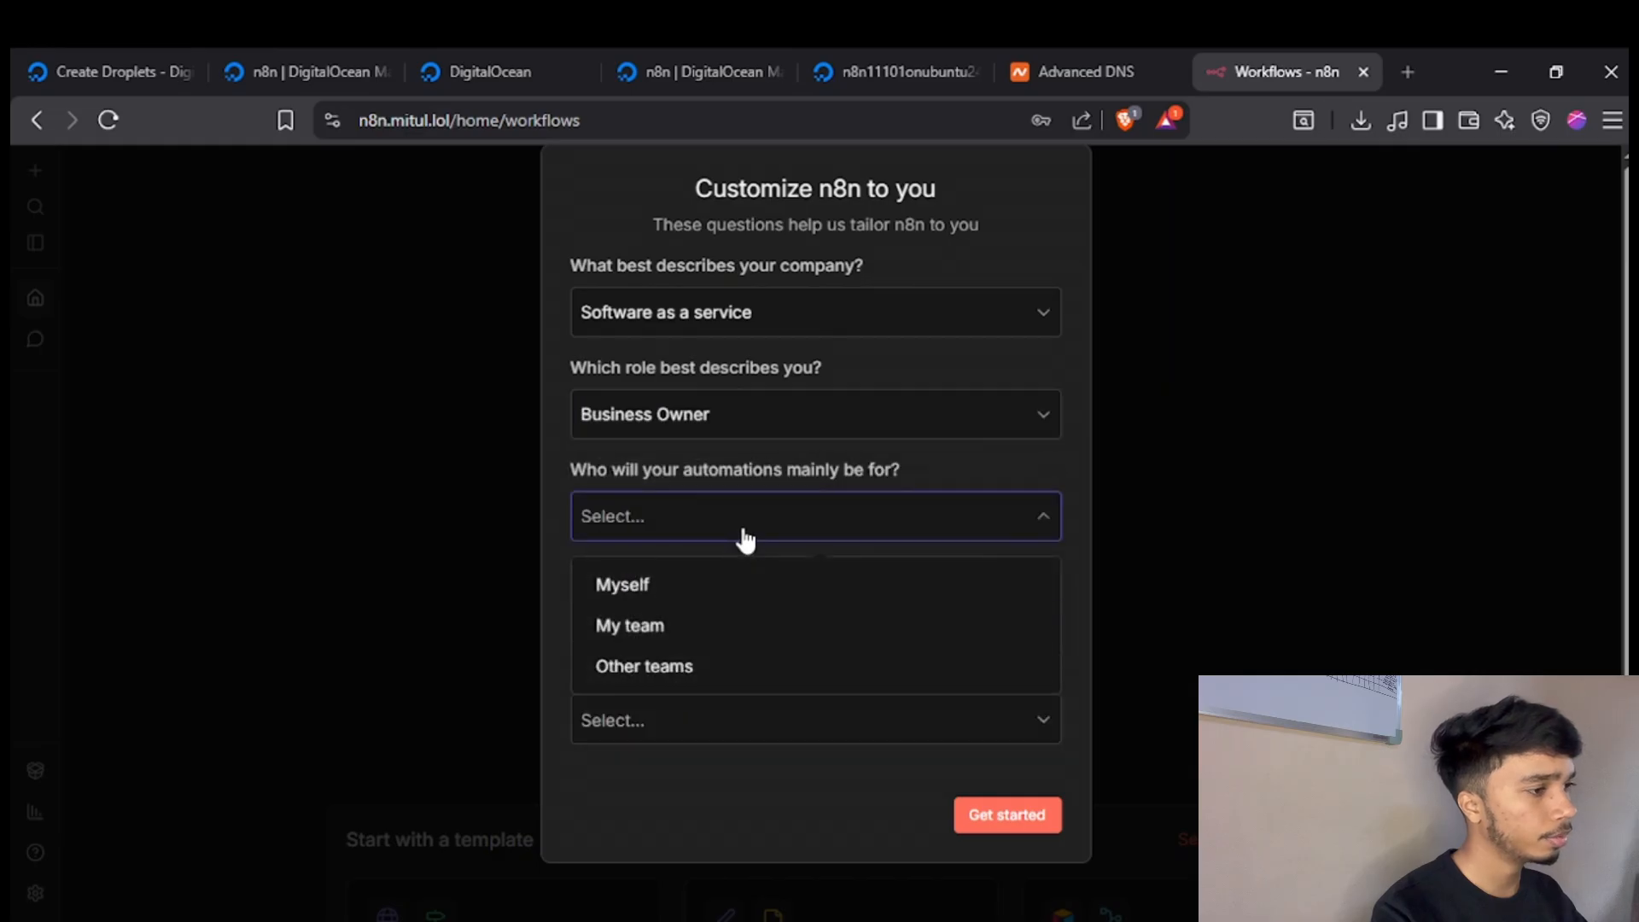
click(727, 587)
Set the company size to Less than 20 people and choose Google as how n8n was heard about.
click(762, 621)
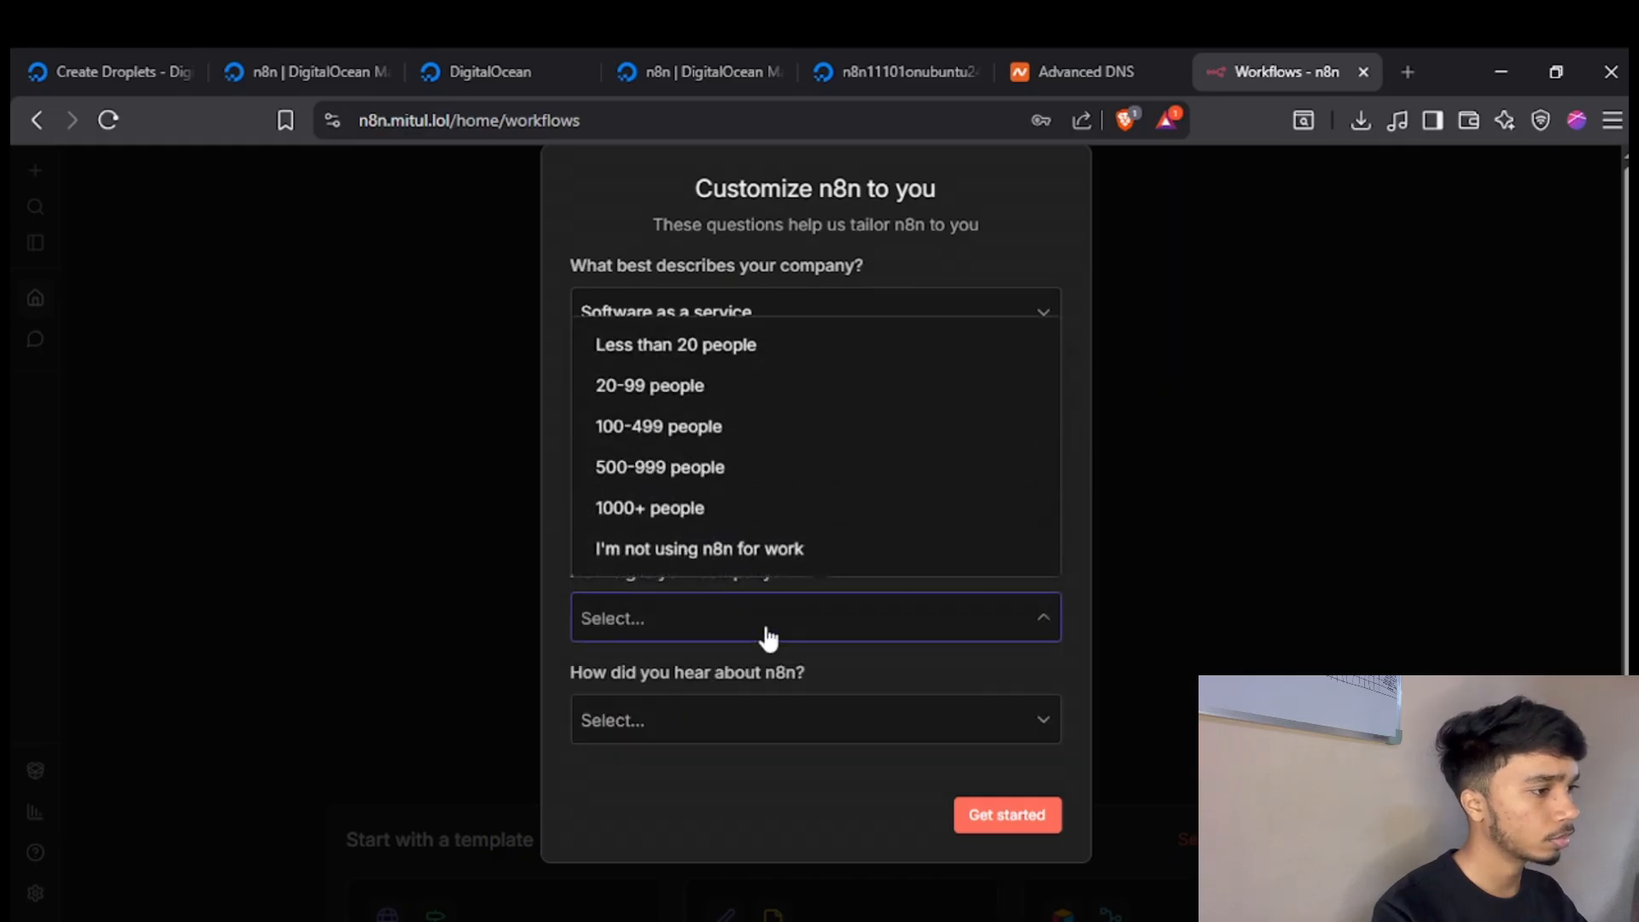
click(721, 343)
click(746, 720)
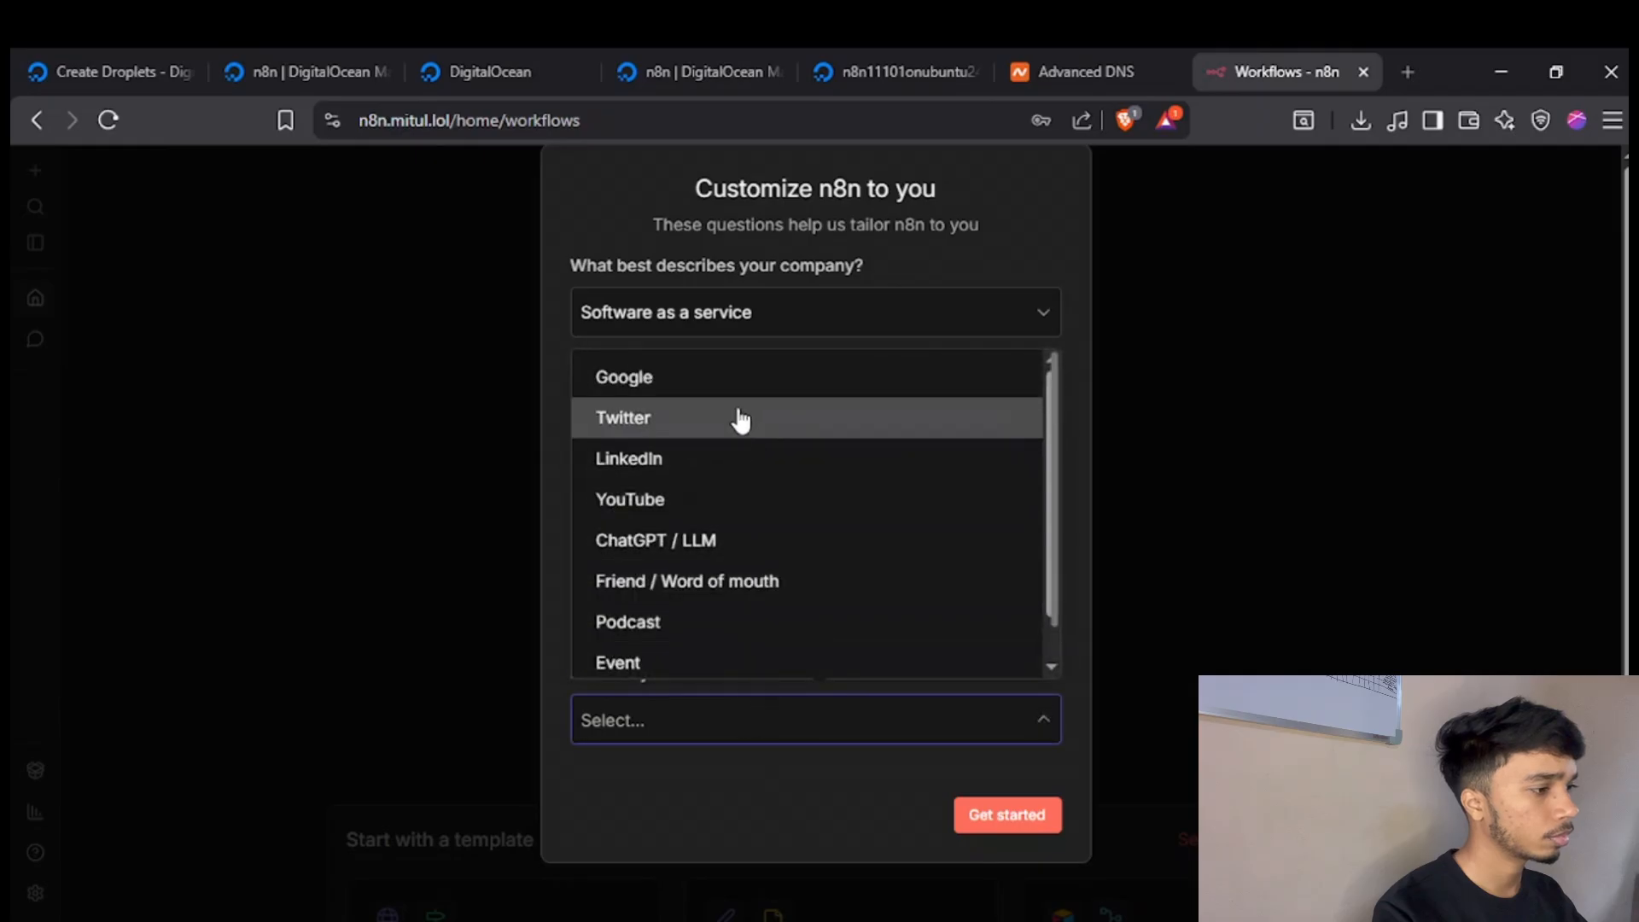
click(731, 388)
Submit the customization answers and request the free license key for the paid features by email.
click(1045, 829)
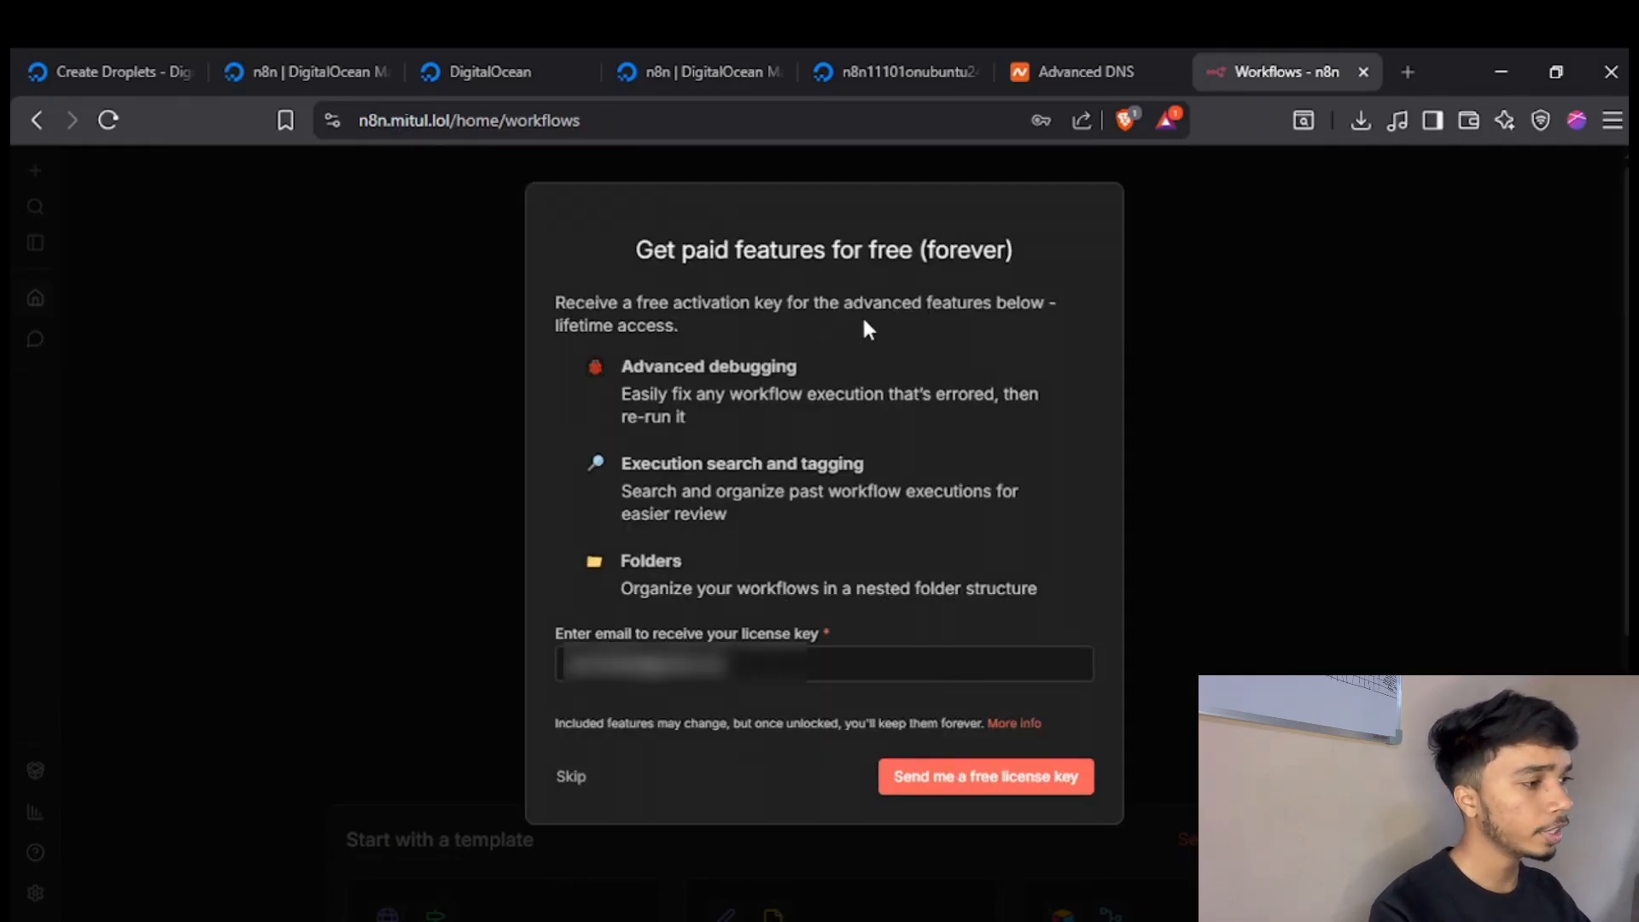
click(952, 781)
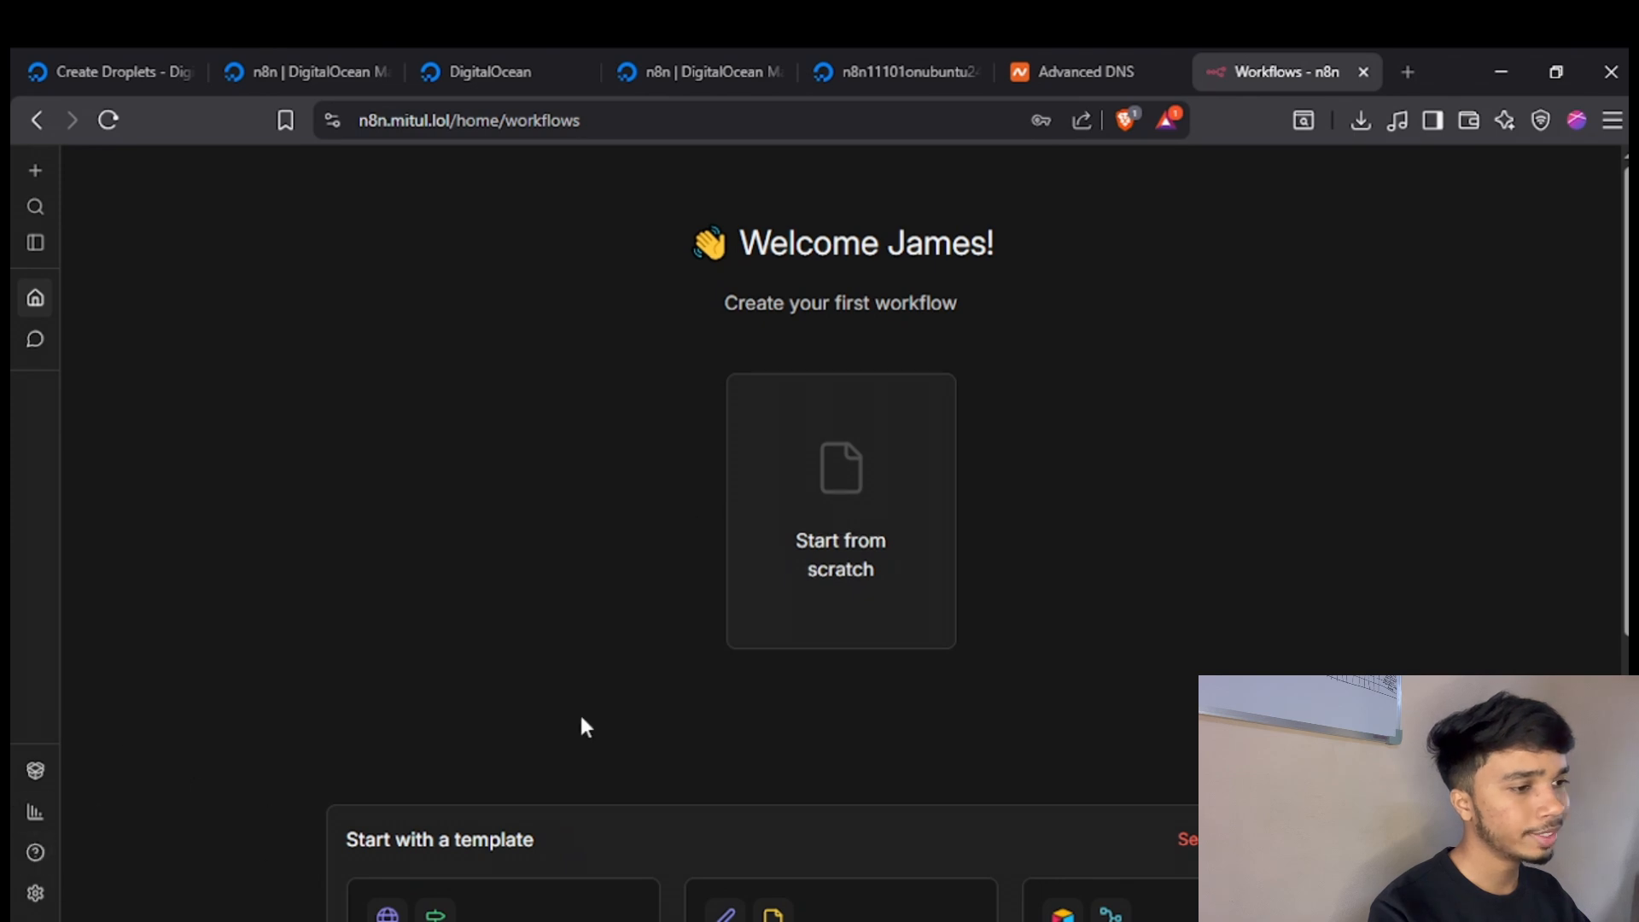
Open n8n's Personal settings and examine the basic information and security options.
click(34, 895)
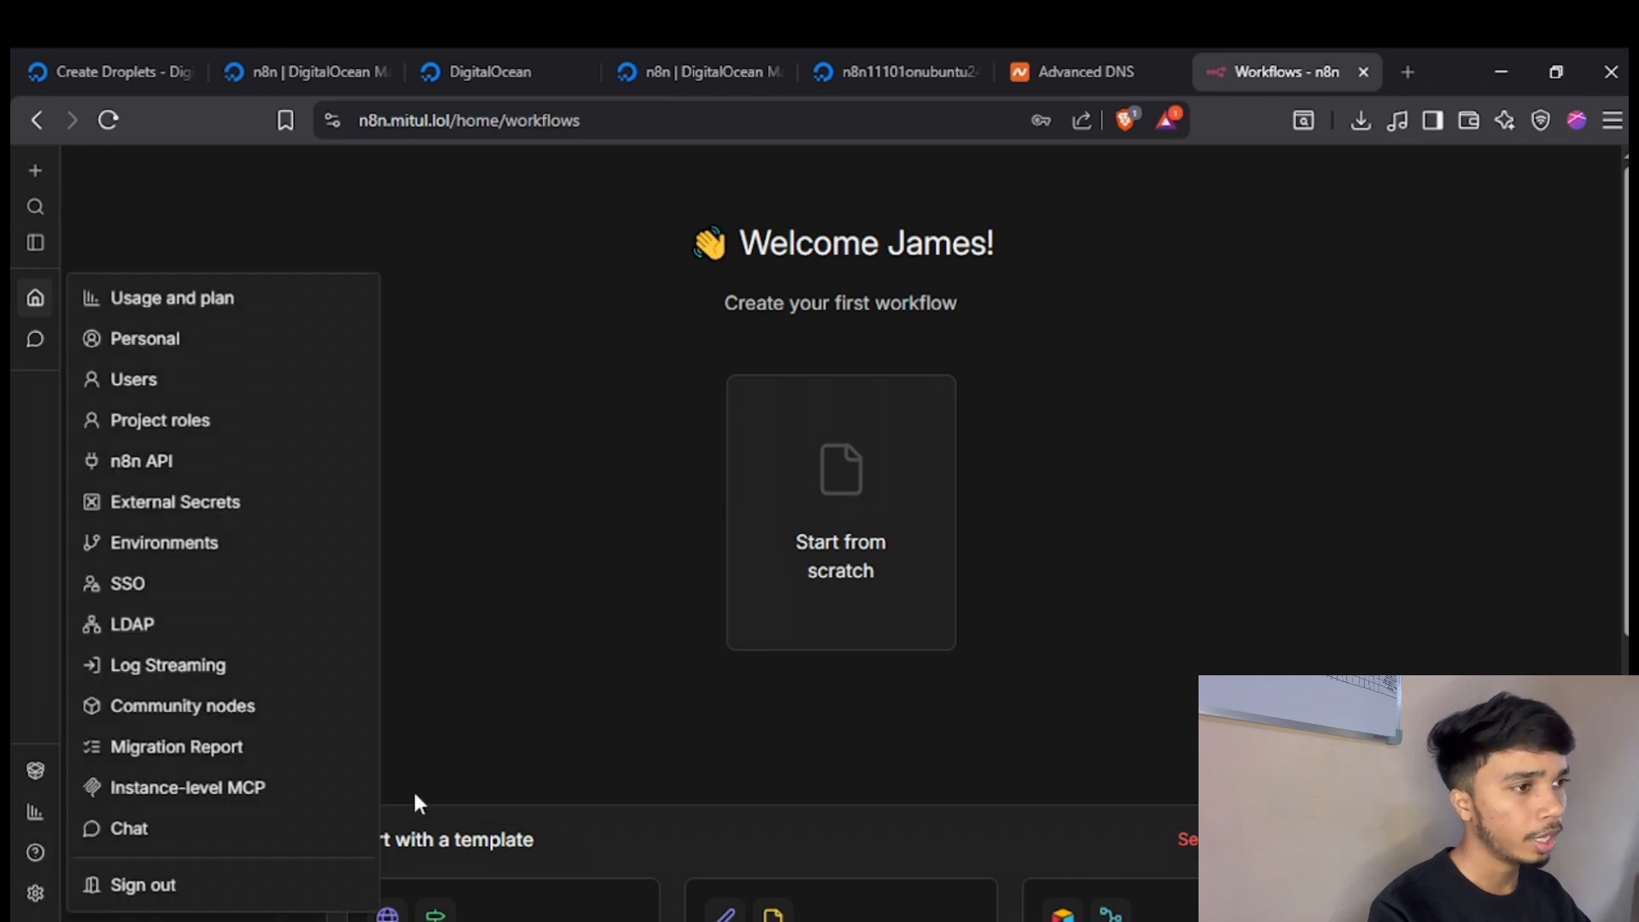
click(213, 341)
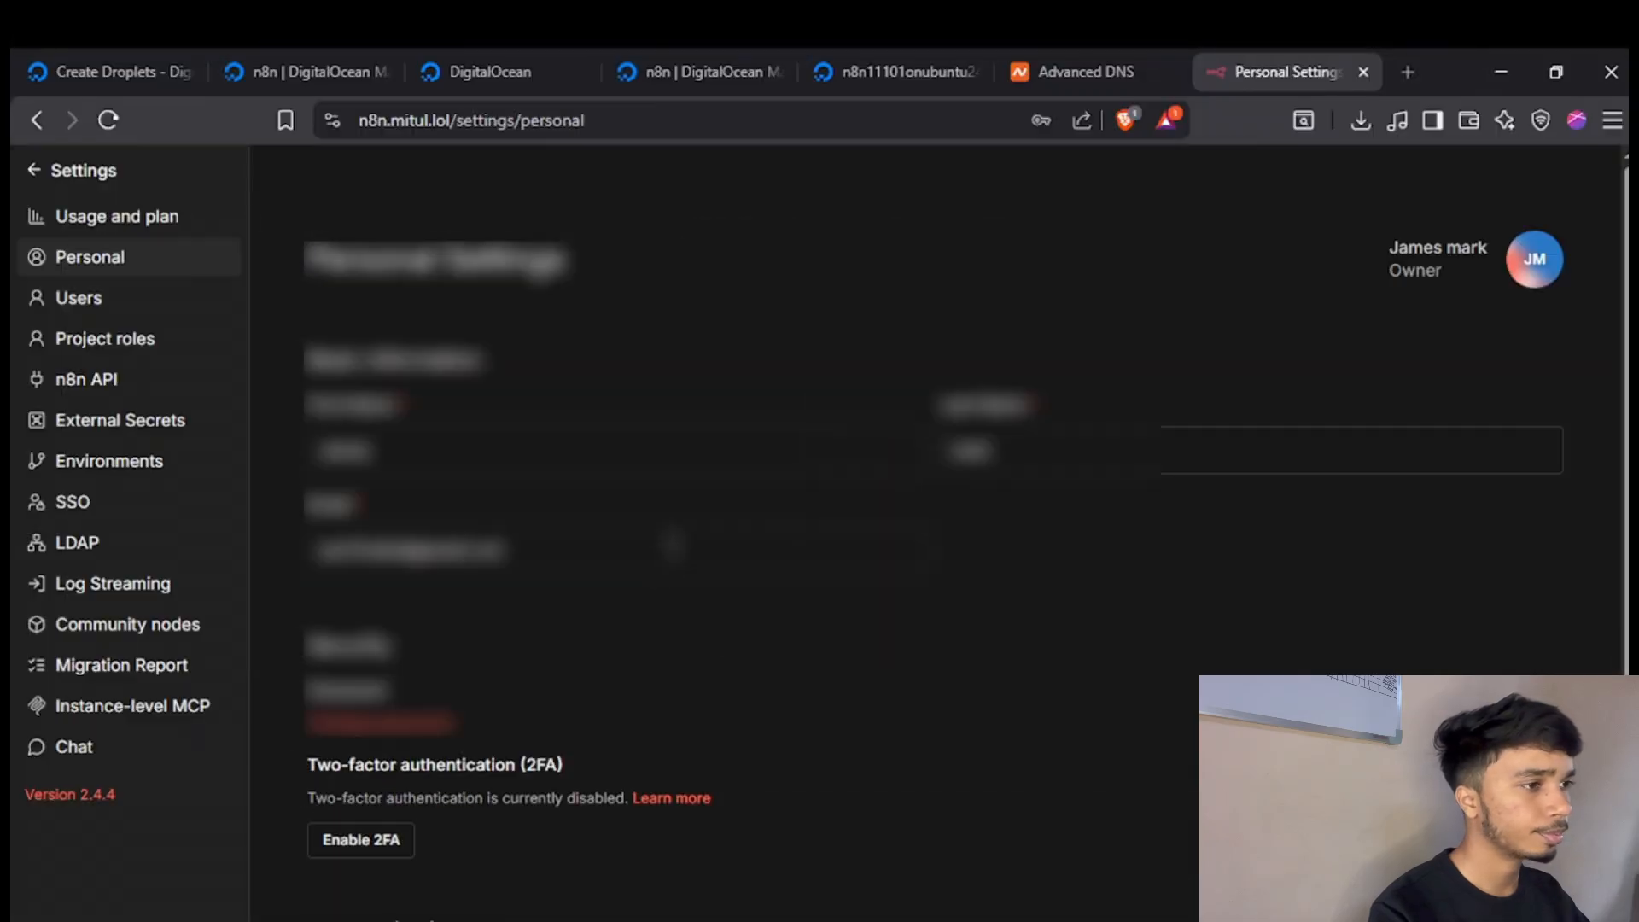
scroll(853, 512, down, 3)
scroll(672, 547, up, 3)
scroll(672, 546, down, 3)
scroll(672, 546, up, 3)
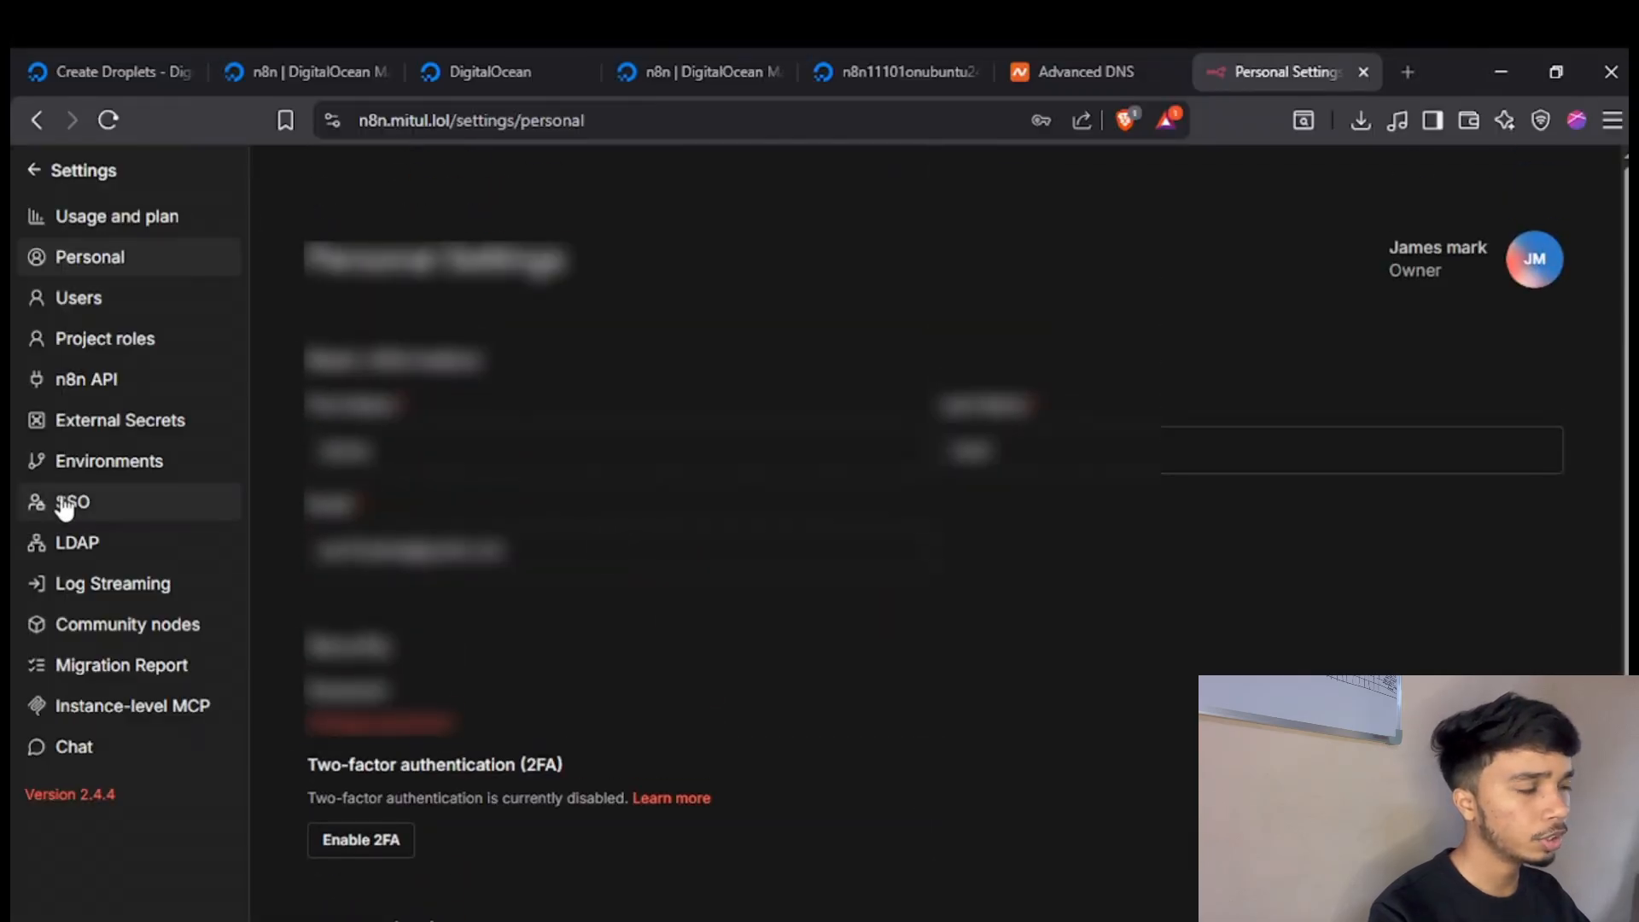
Go to the Usage and plan settings and open the activation key entry.
click(117, 216)
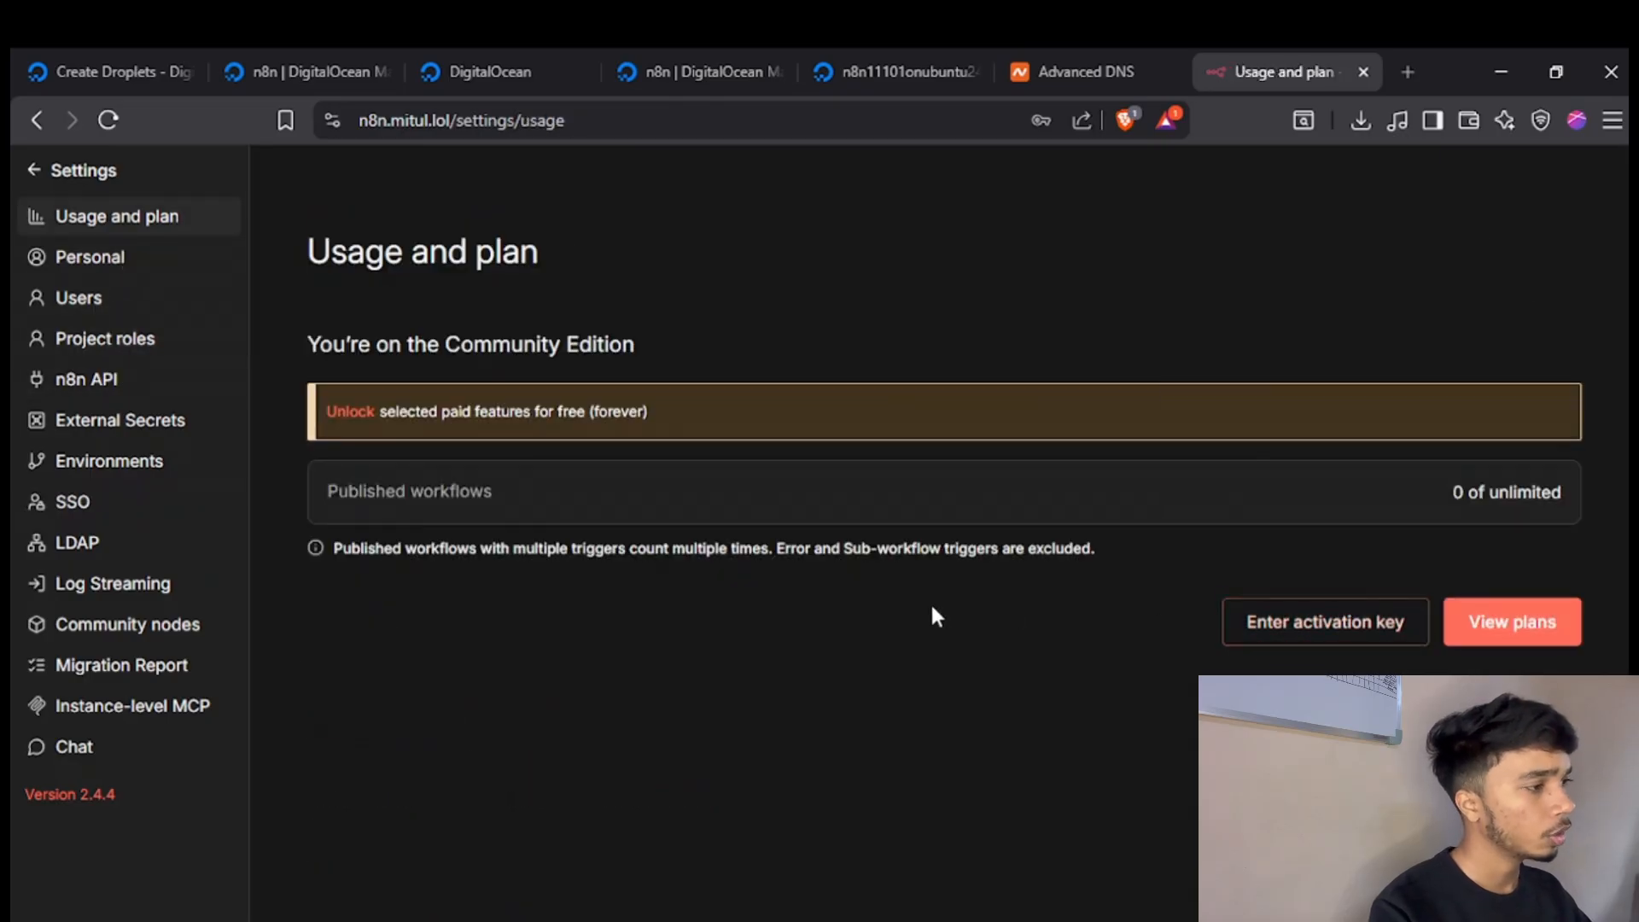
click(1310, 632)
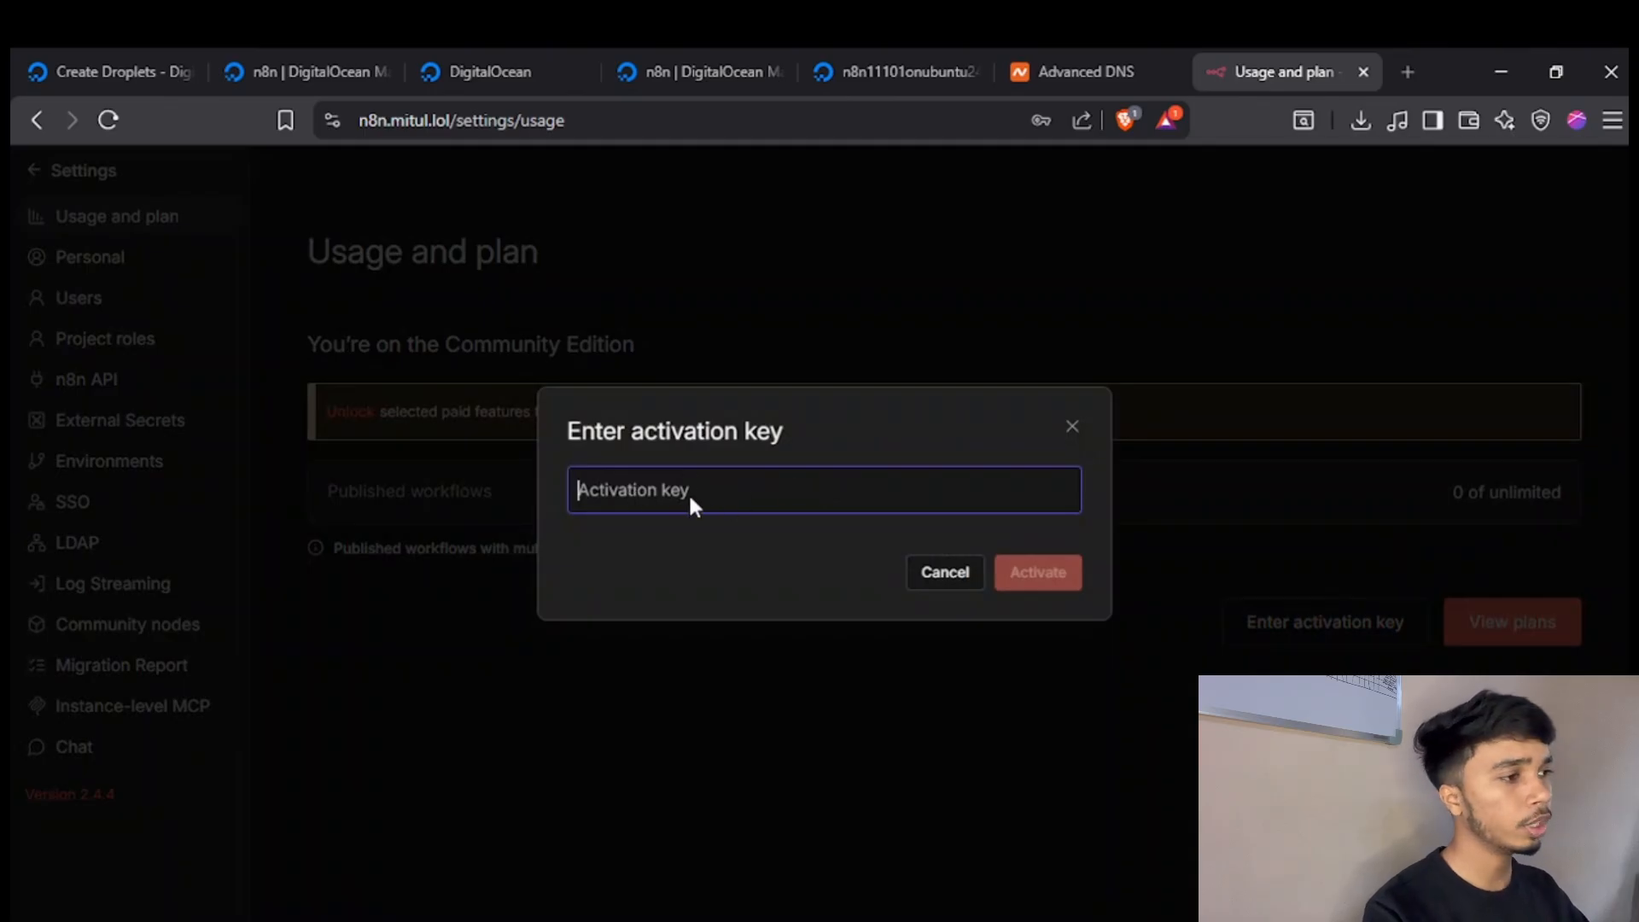
Open Gmail in a new browser tab, switch to the account that received the n8n license email and copy the license key.
click(1416, 68)
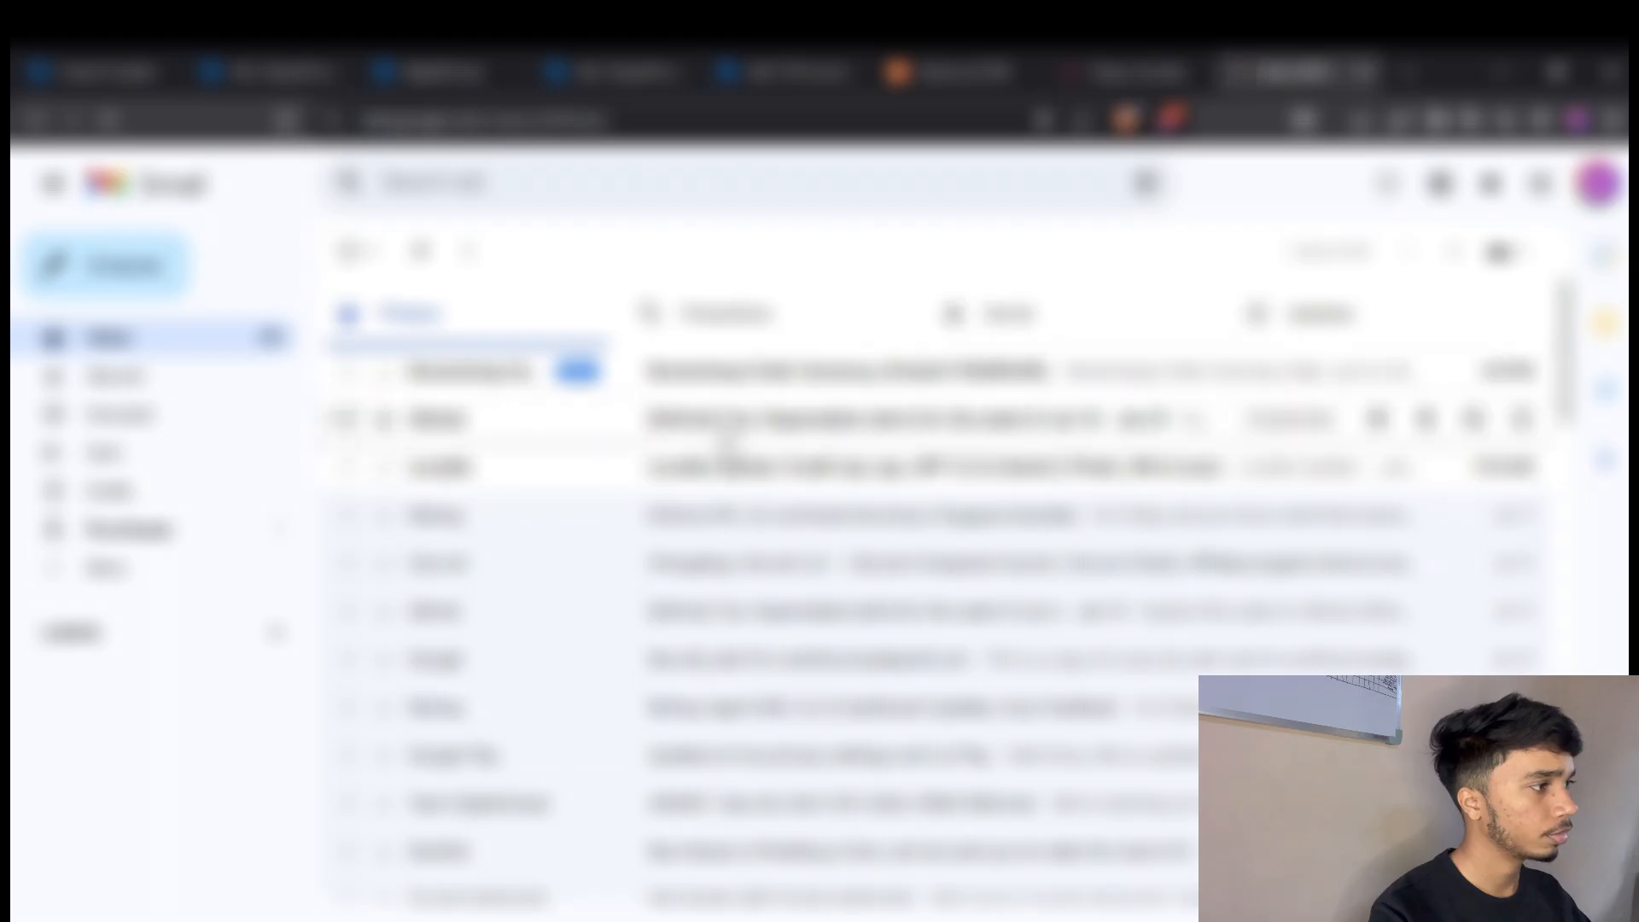
click(1599, 183)
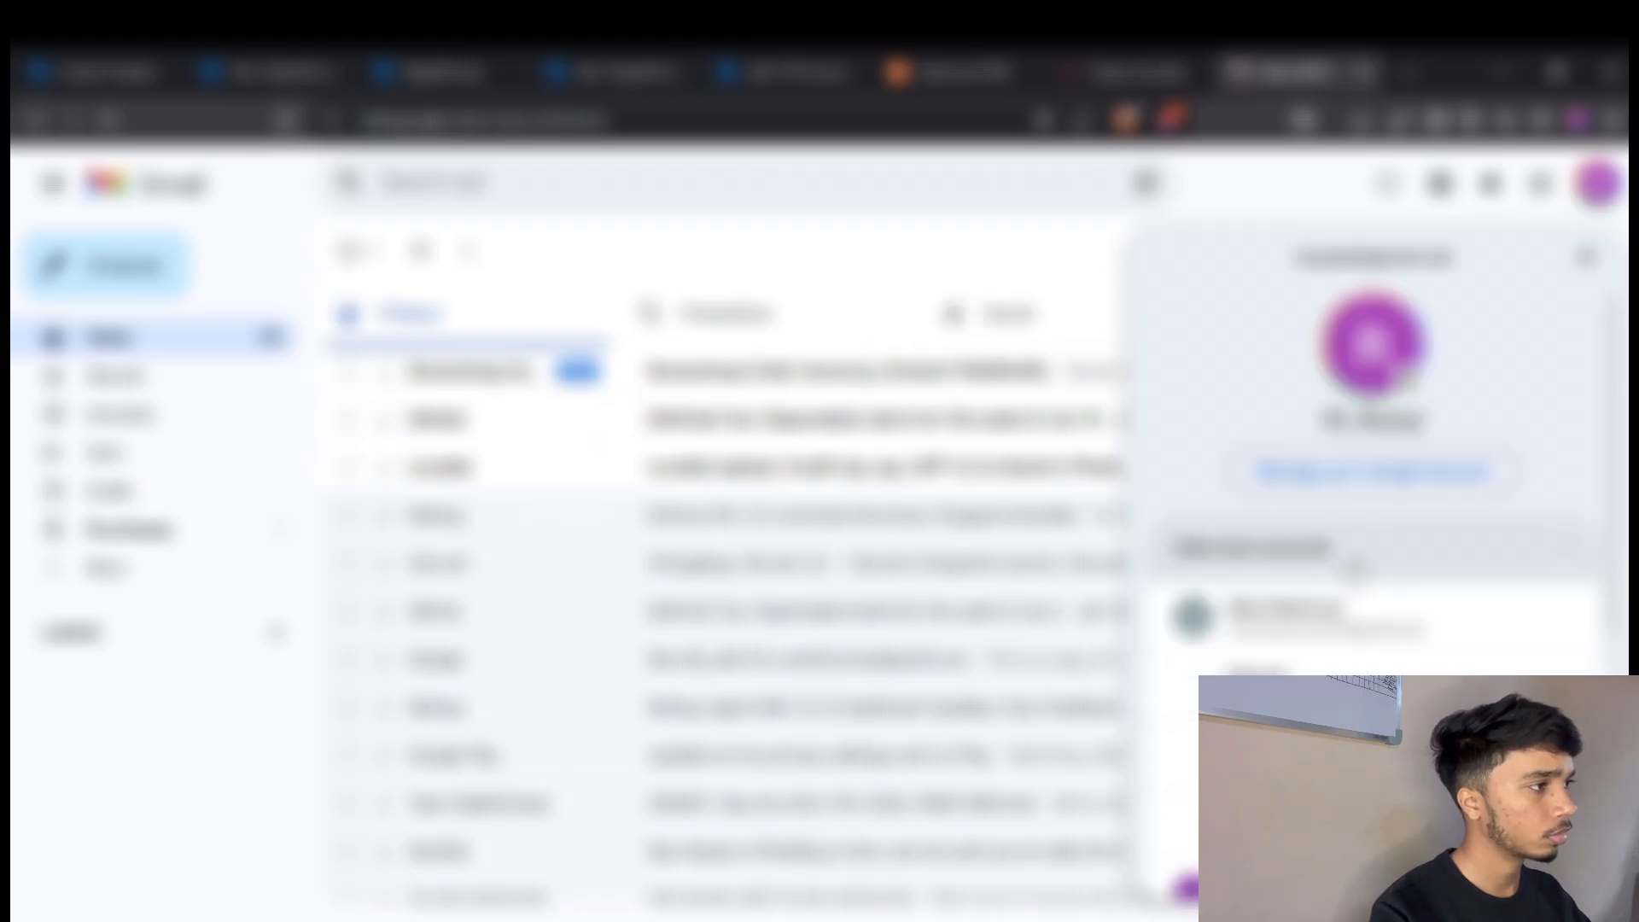
click(1280, 442)
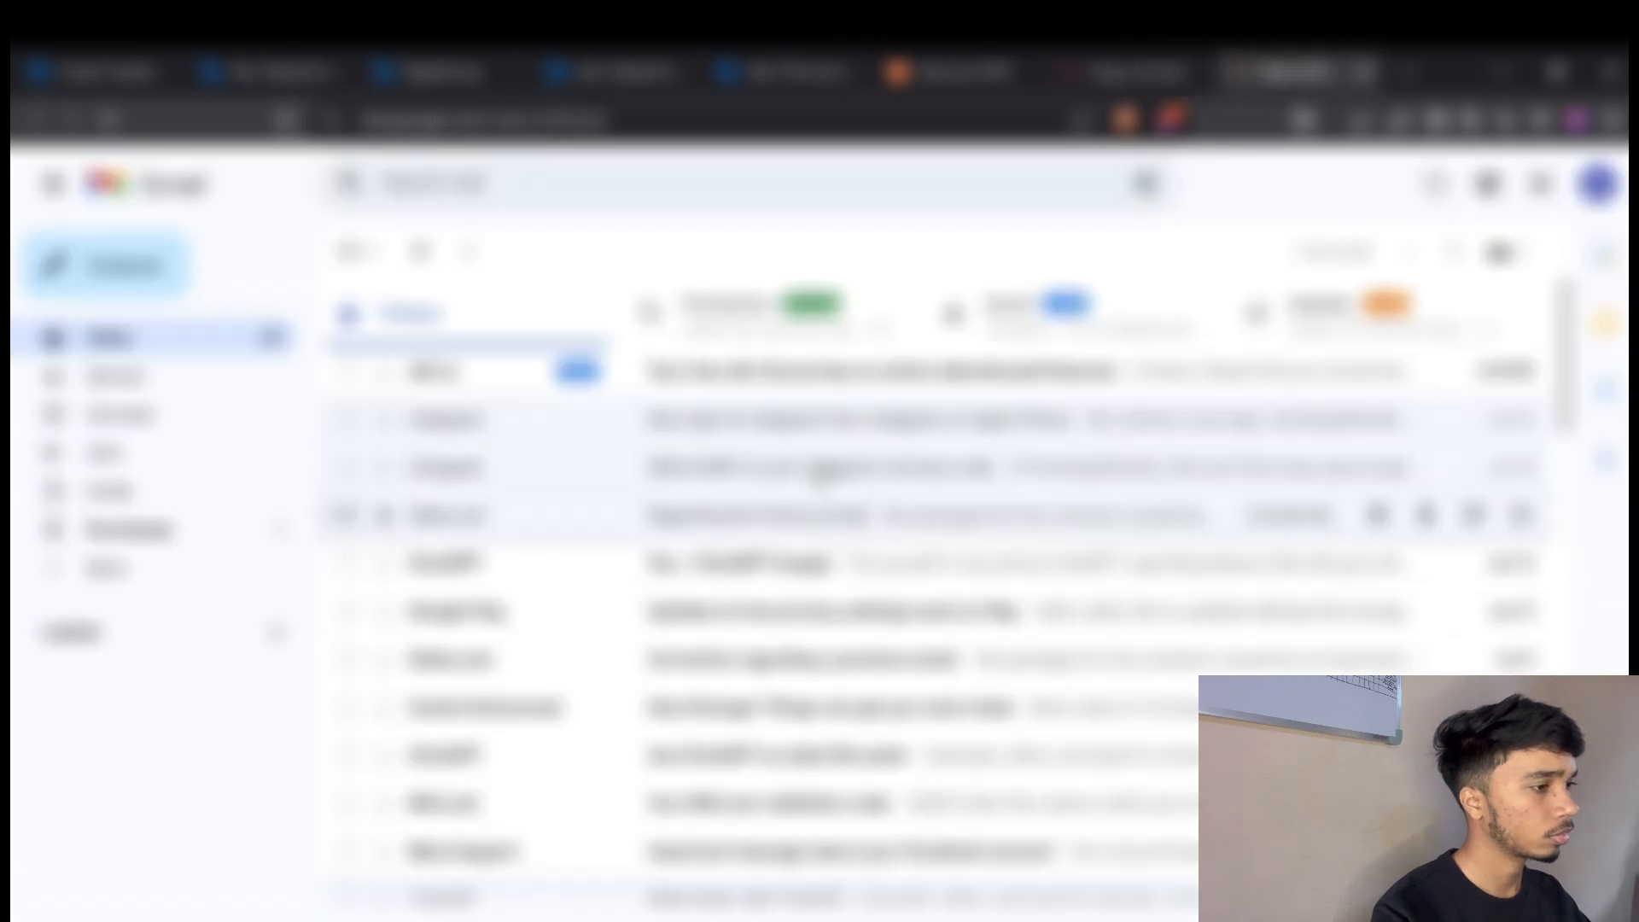
click(770, 372)
scroll(885, 550, down, 3)
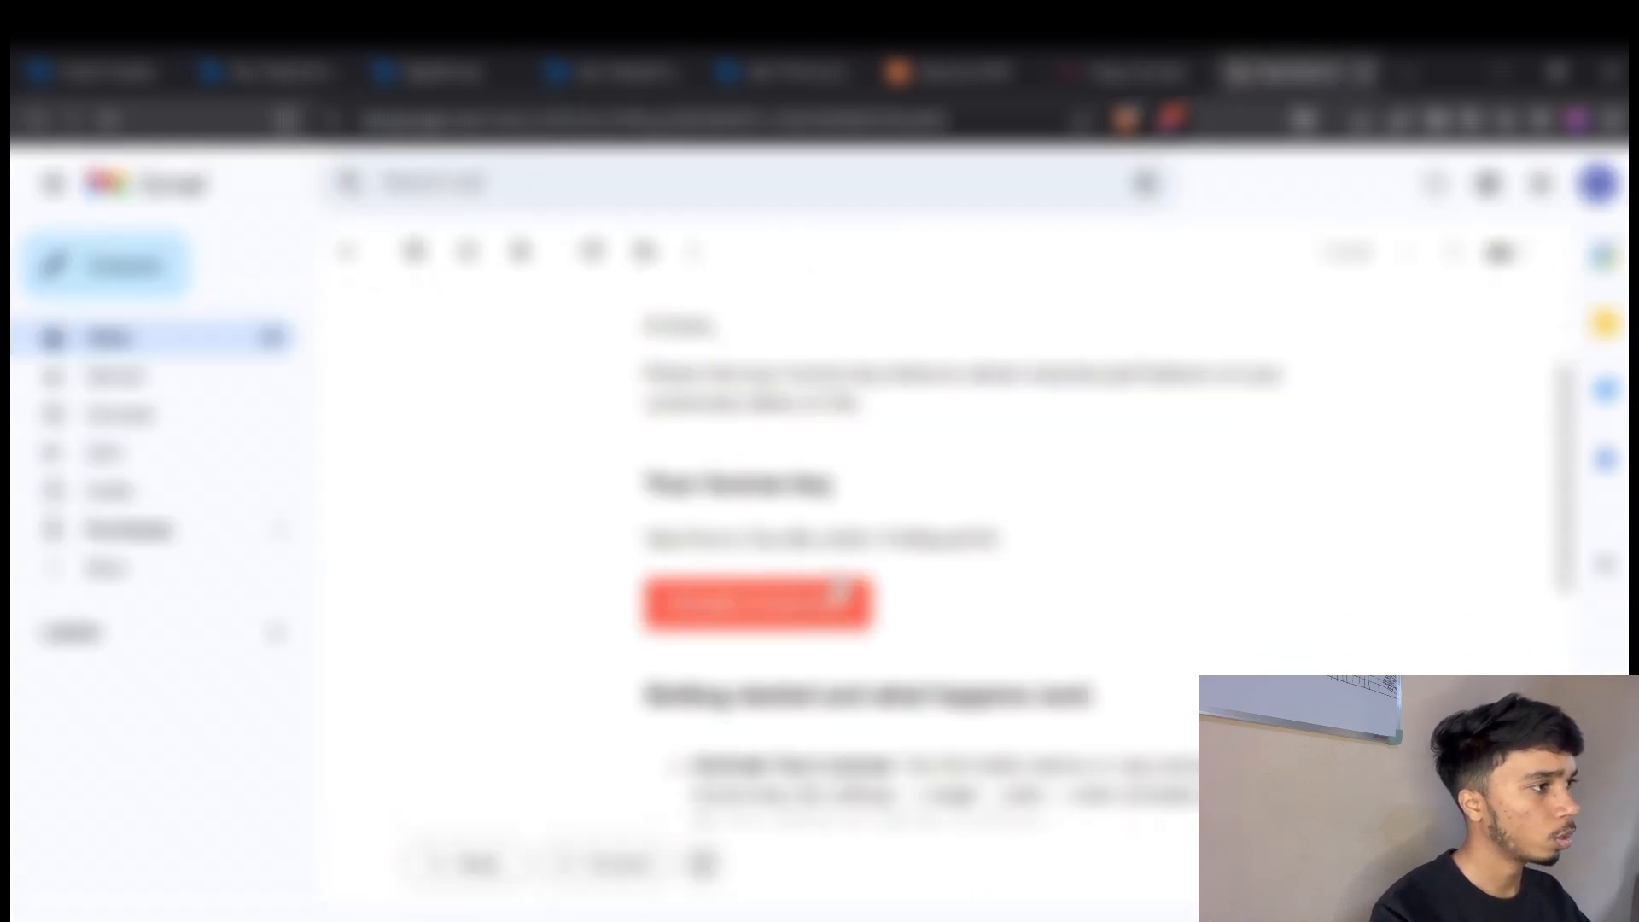
double_click(847, 541)
triple_click(847, 541)
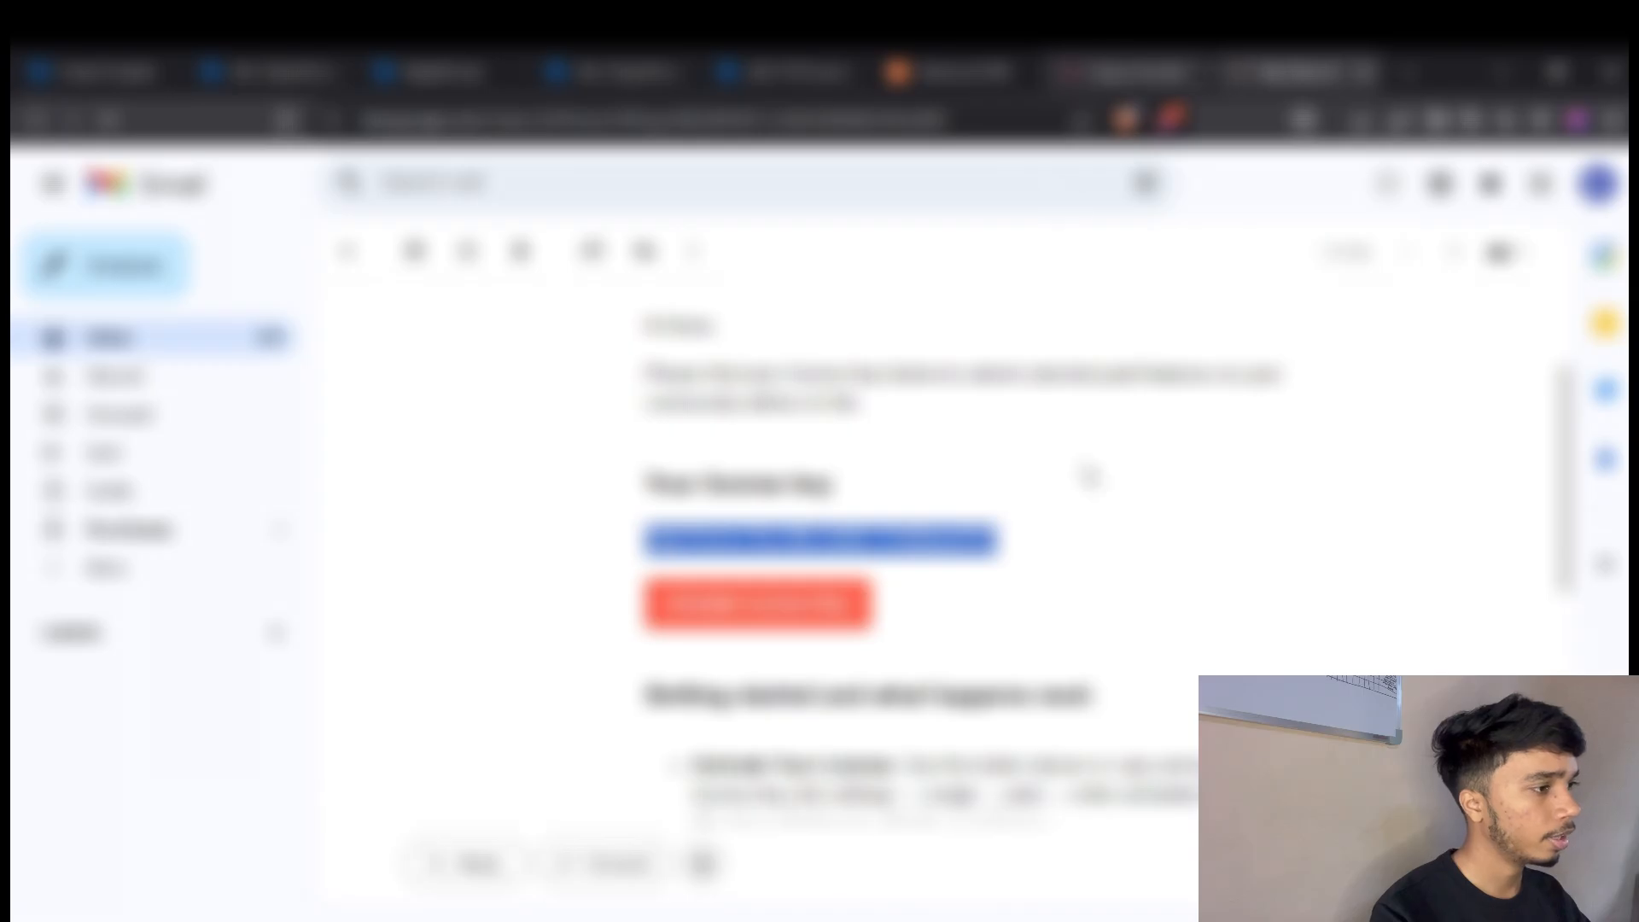
Return to n8n's Usage and plan settings, paste the license activation key and activate it.
click(1161, 67)
click(874, 490)
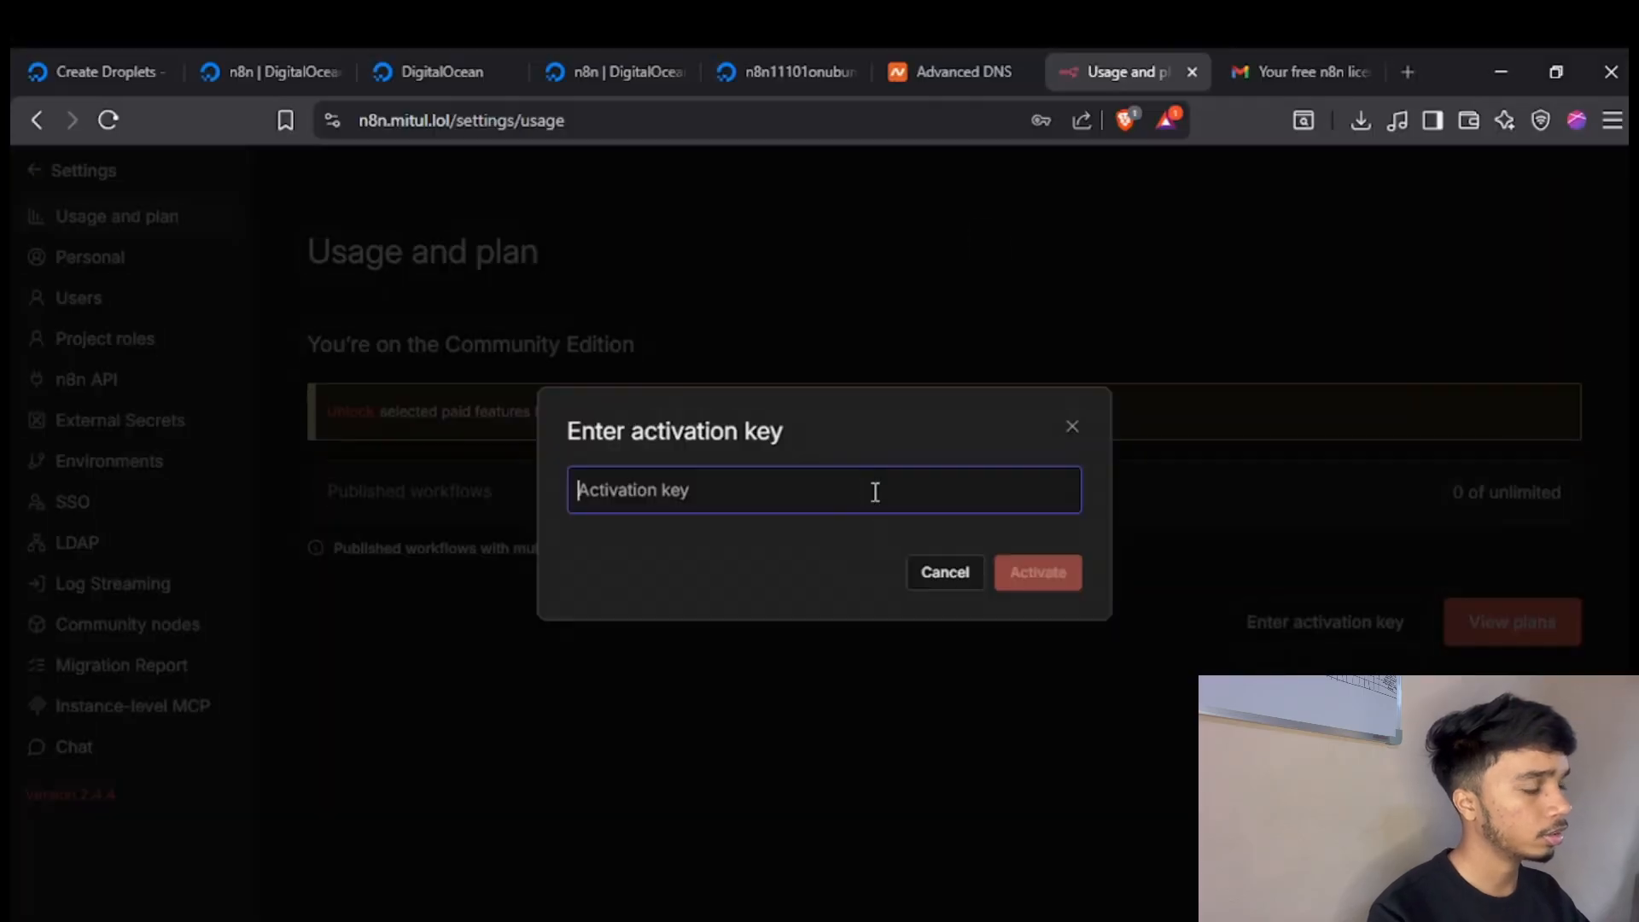
key(ctrl+v)
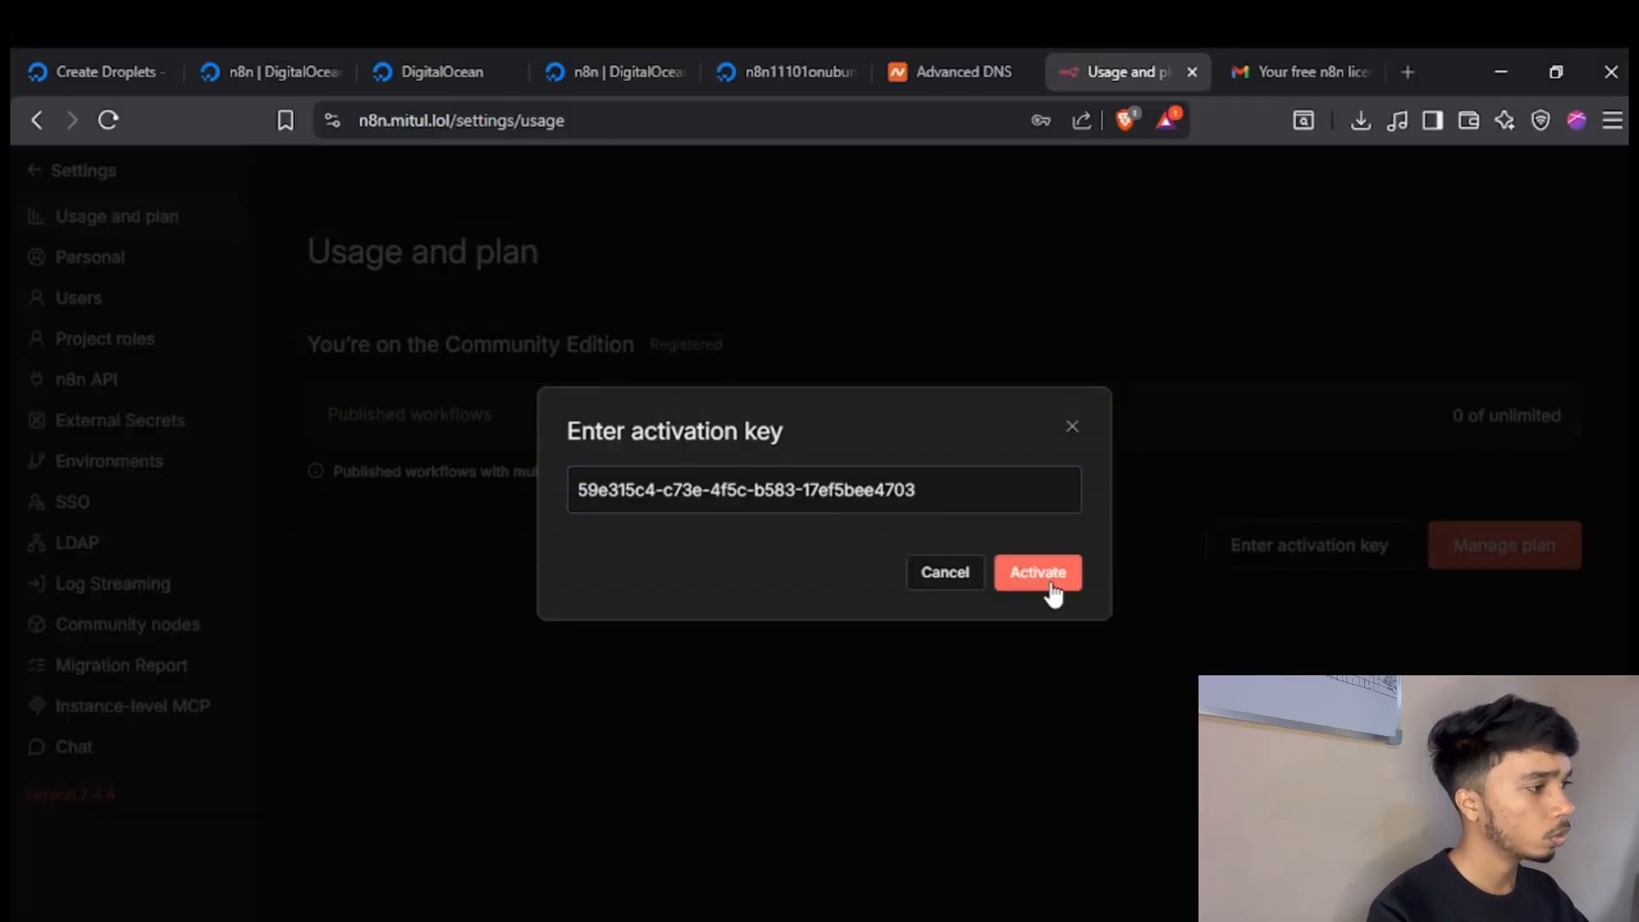
click(1049, 584)
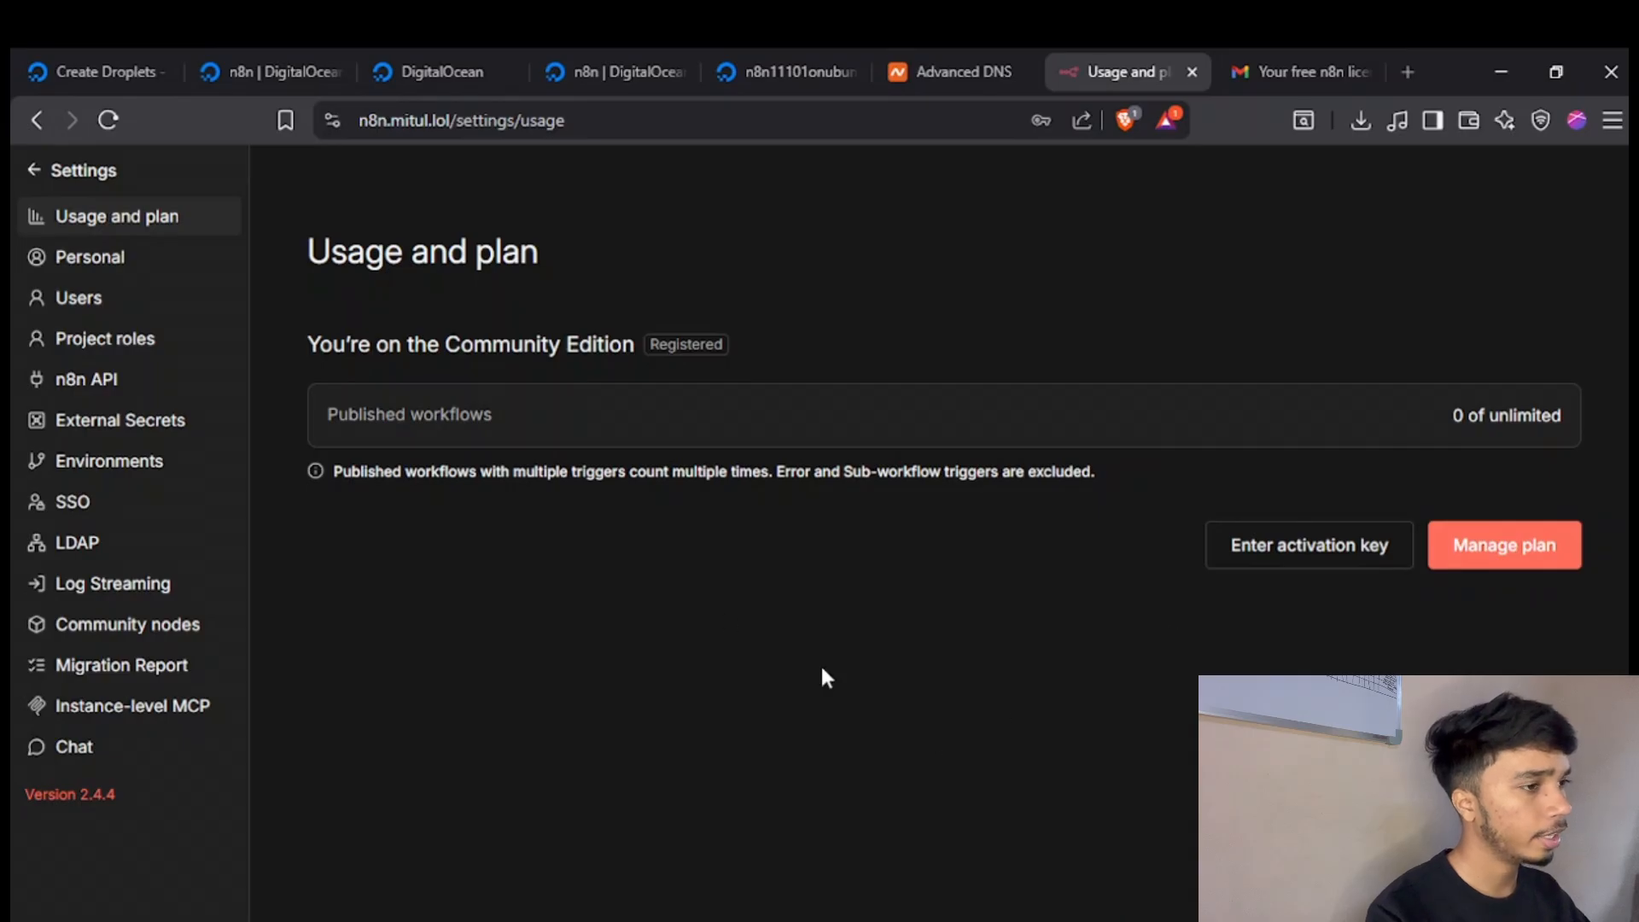
Leave the settings, start a new workflow in the Personal project and look into adding its first step.
click(51, 171)
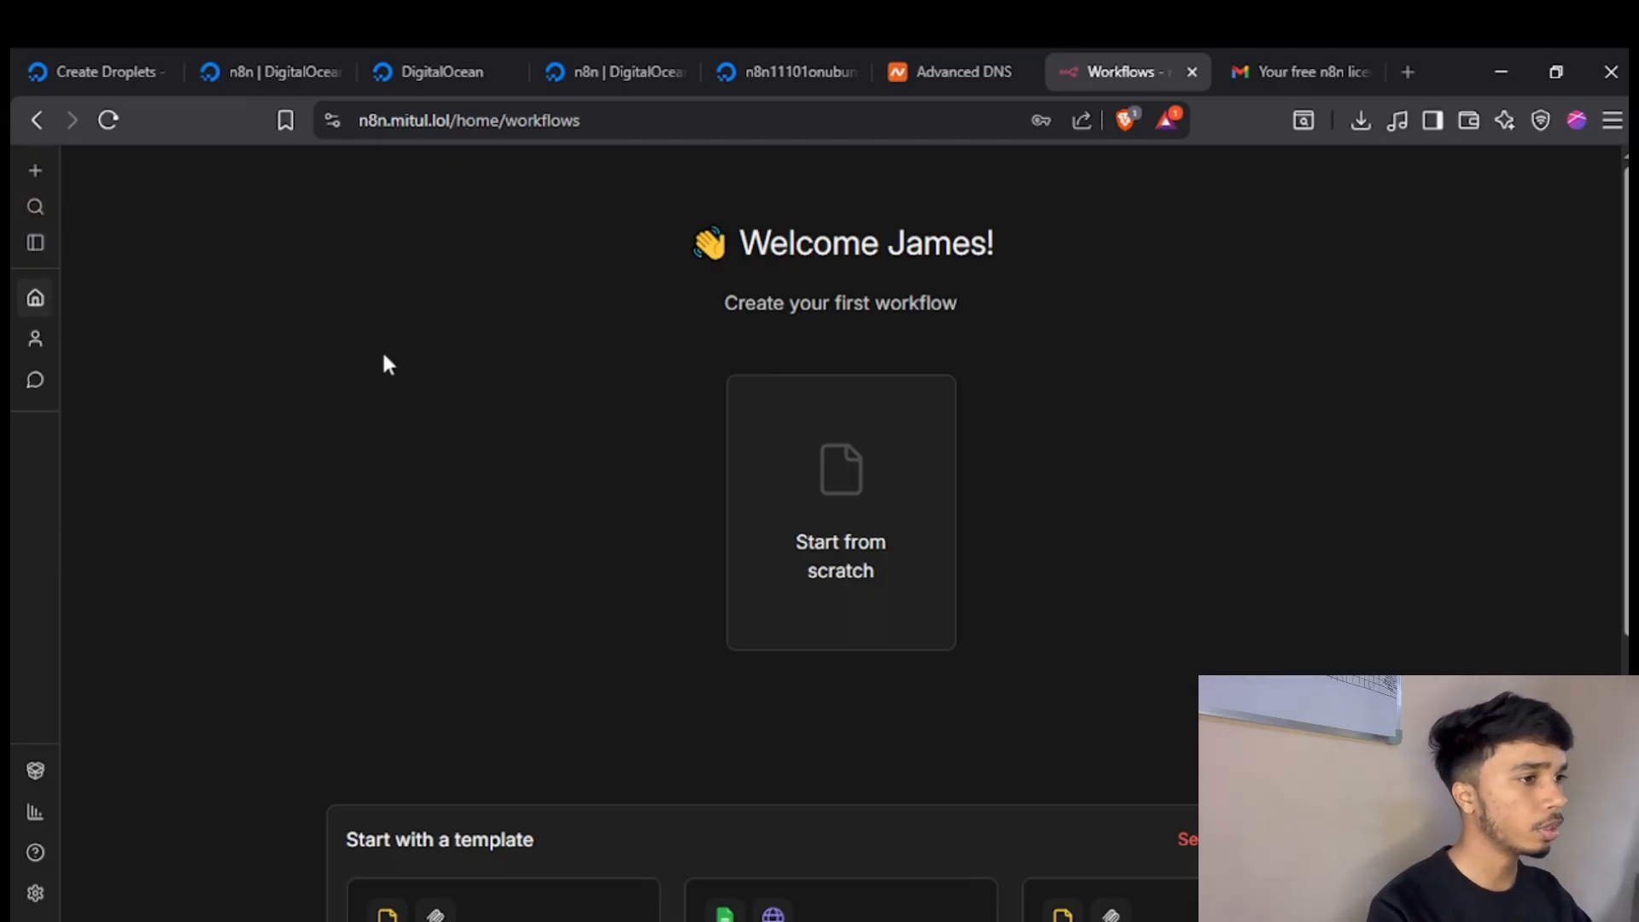
click(37, 339)
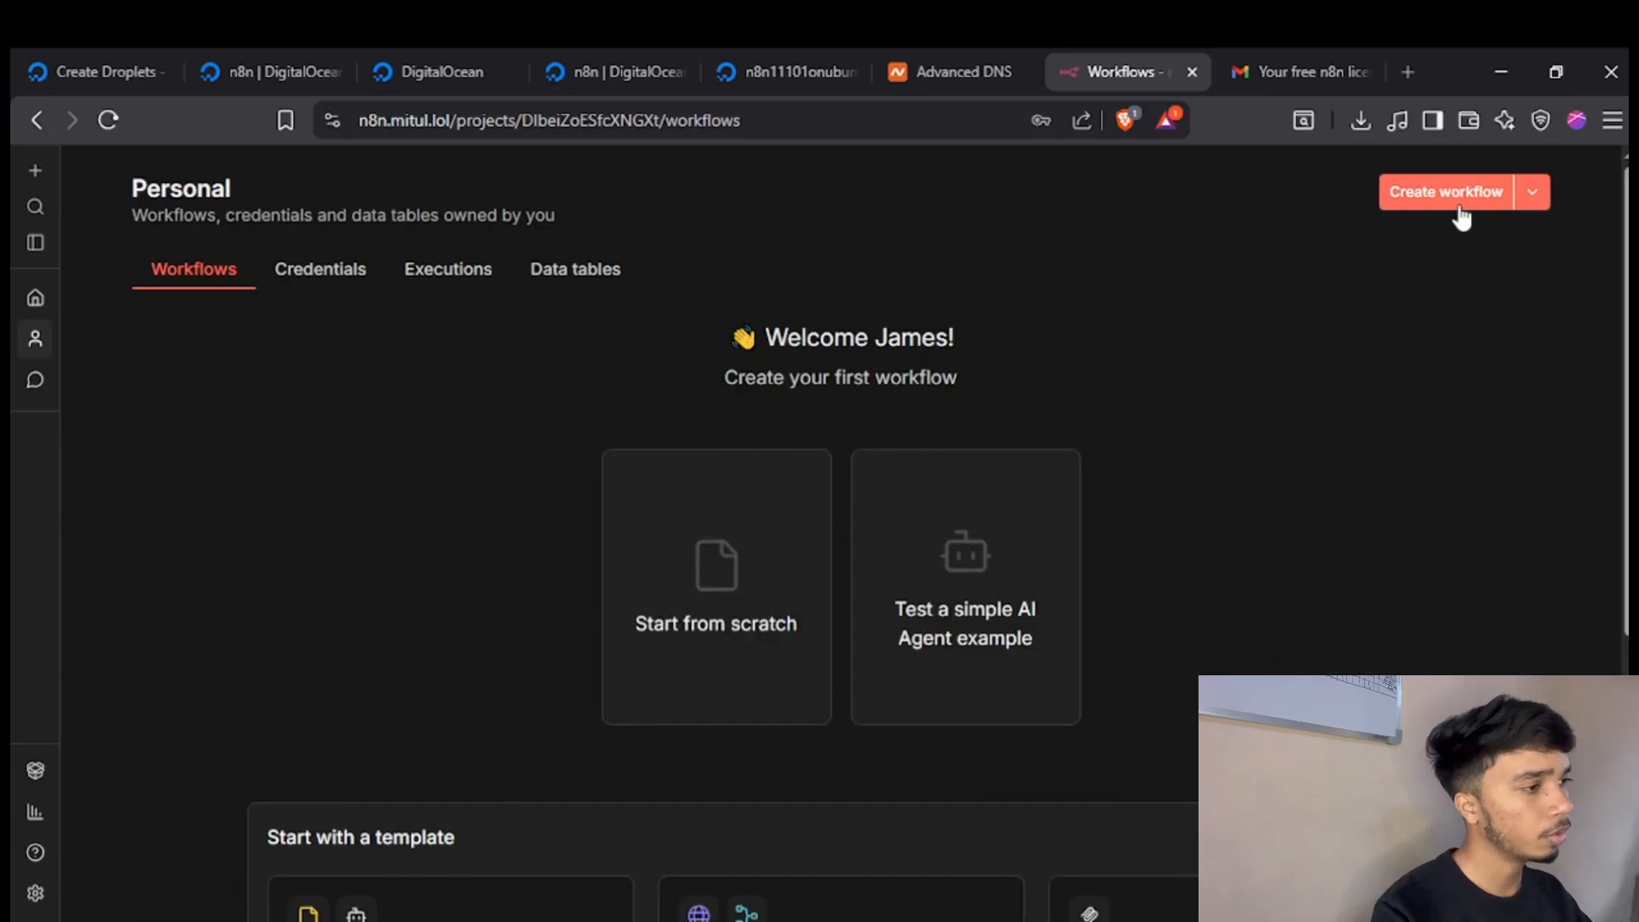
click(1456, 198)
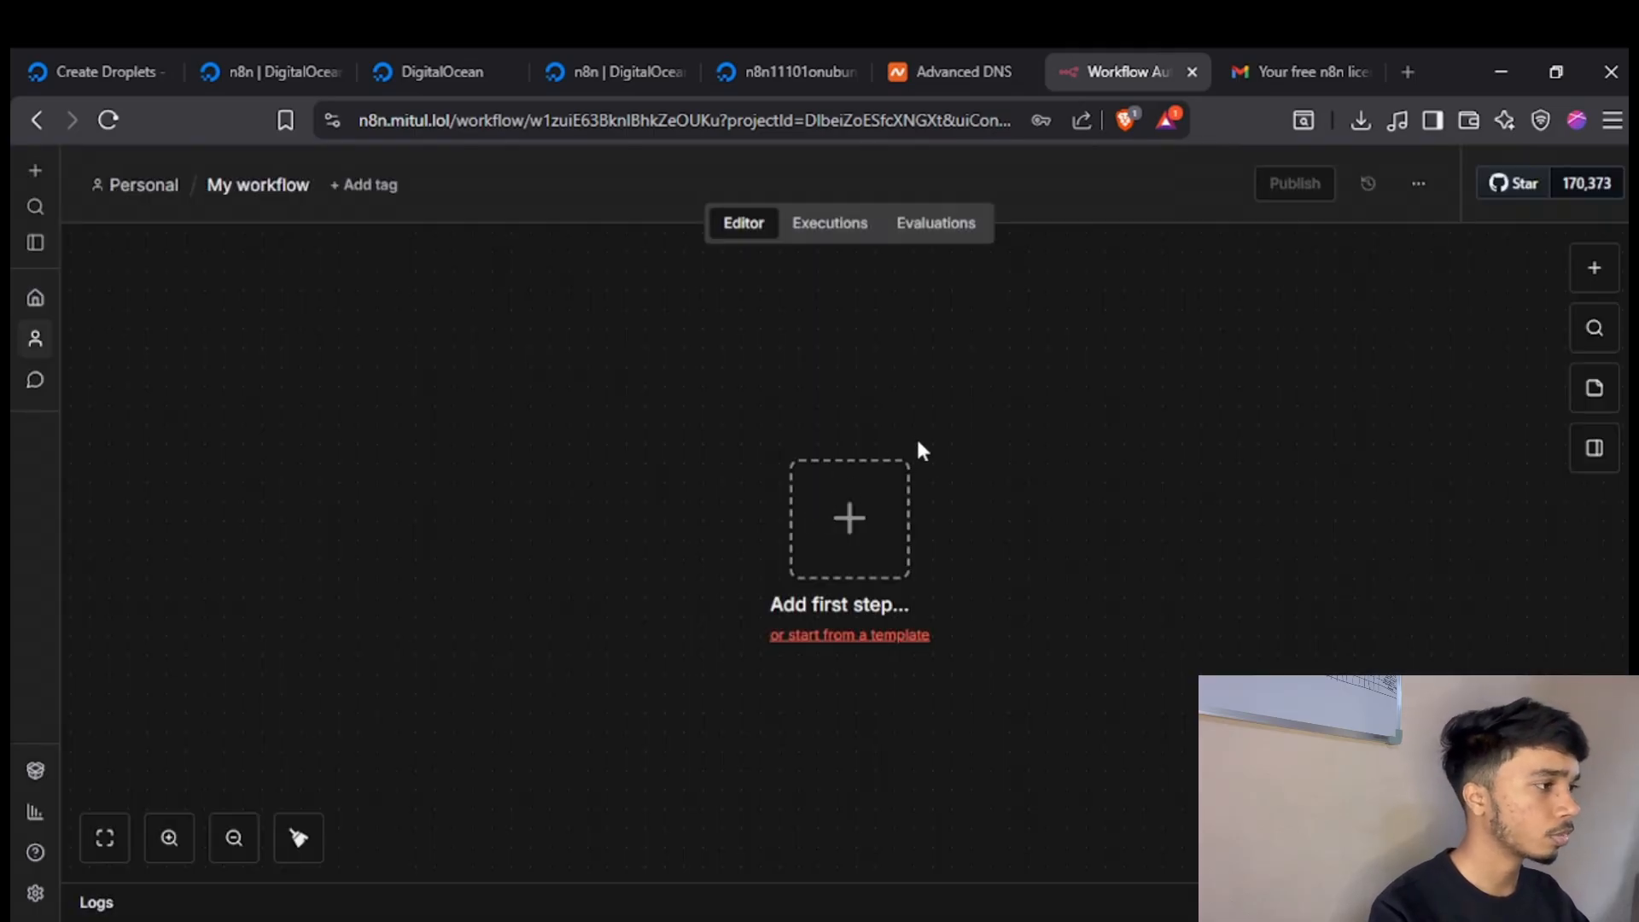
click(882, 523)
click(1072, 395)
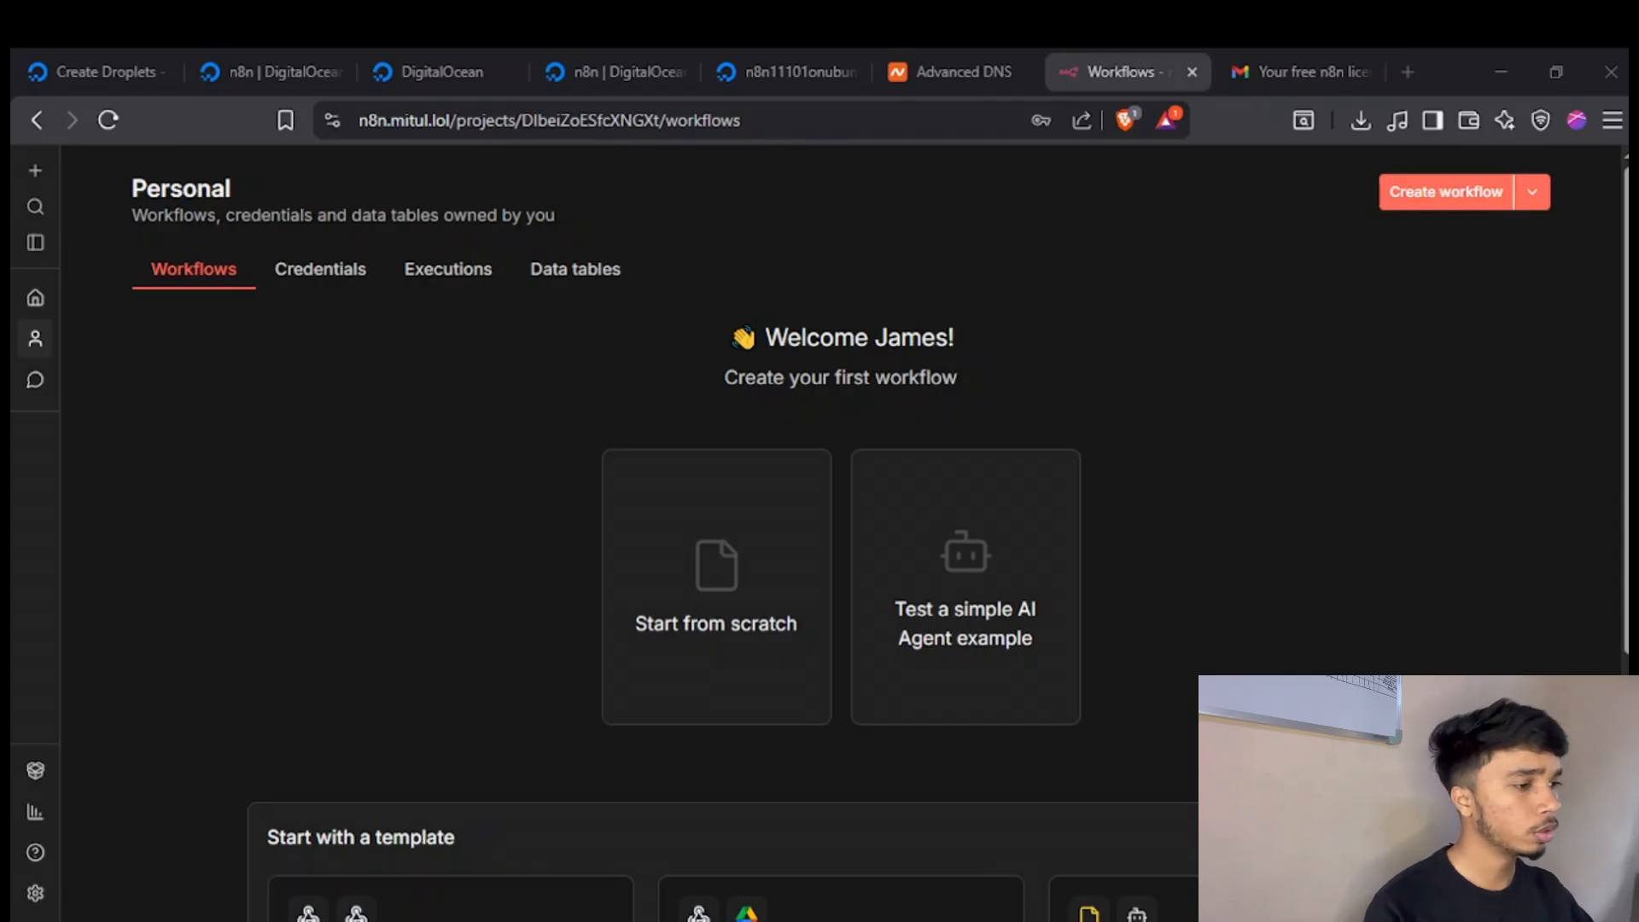
Switch to DigitalOcean and open the n8n Droplet's details from the list of Droplets.
click(801, 67)
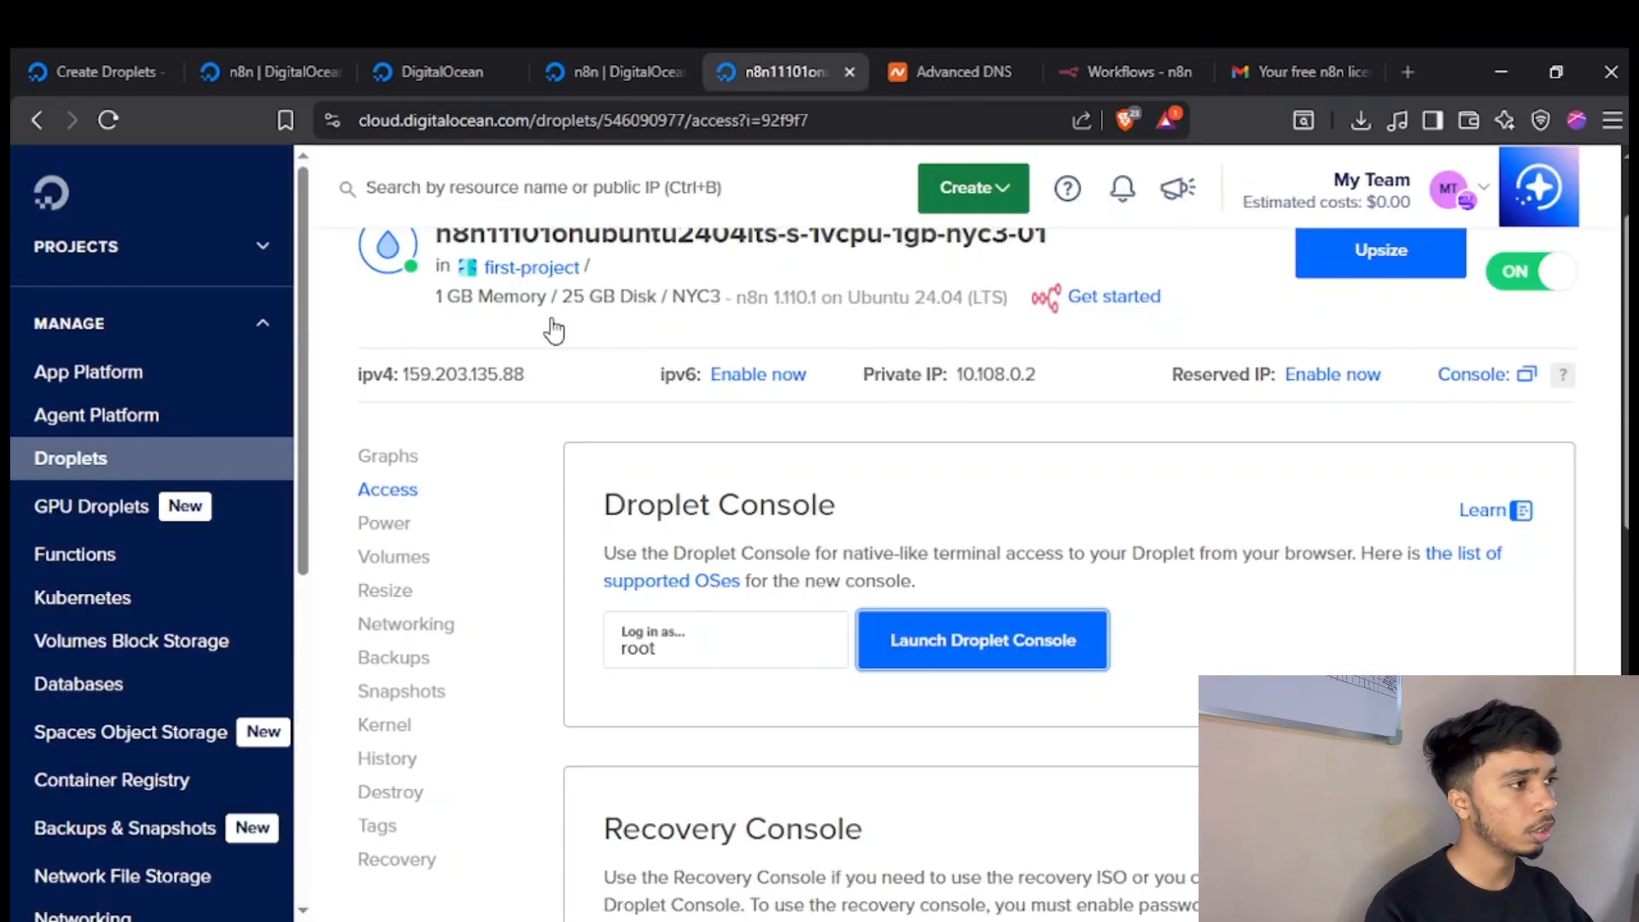
scroll(608, 480, up, 1)
scroll(478, 554, down, 2)
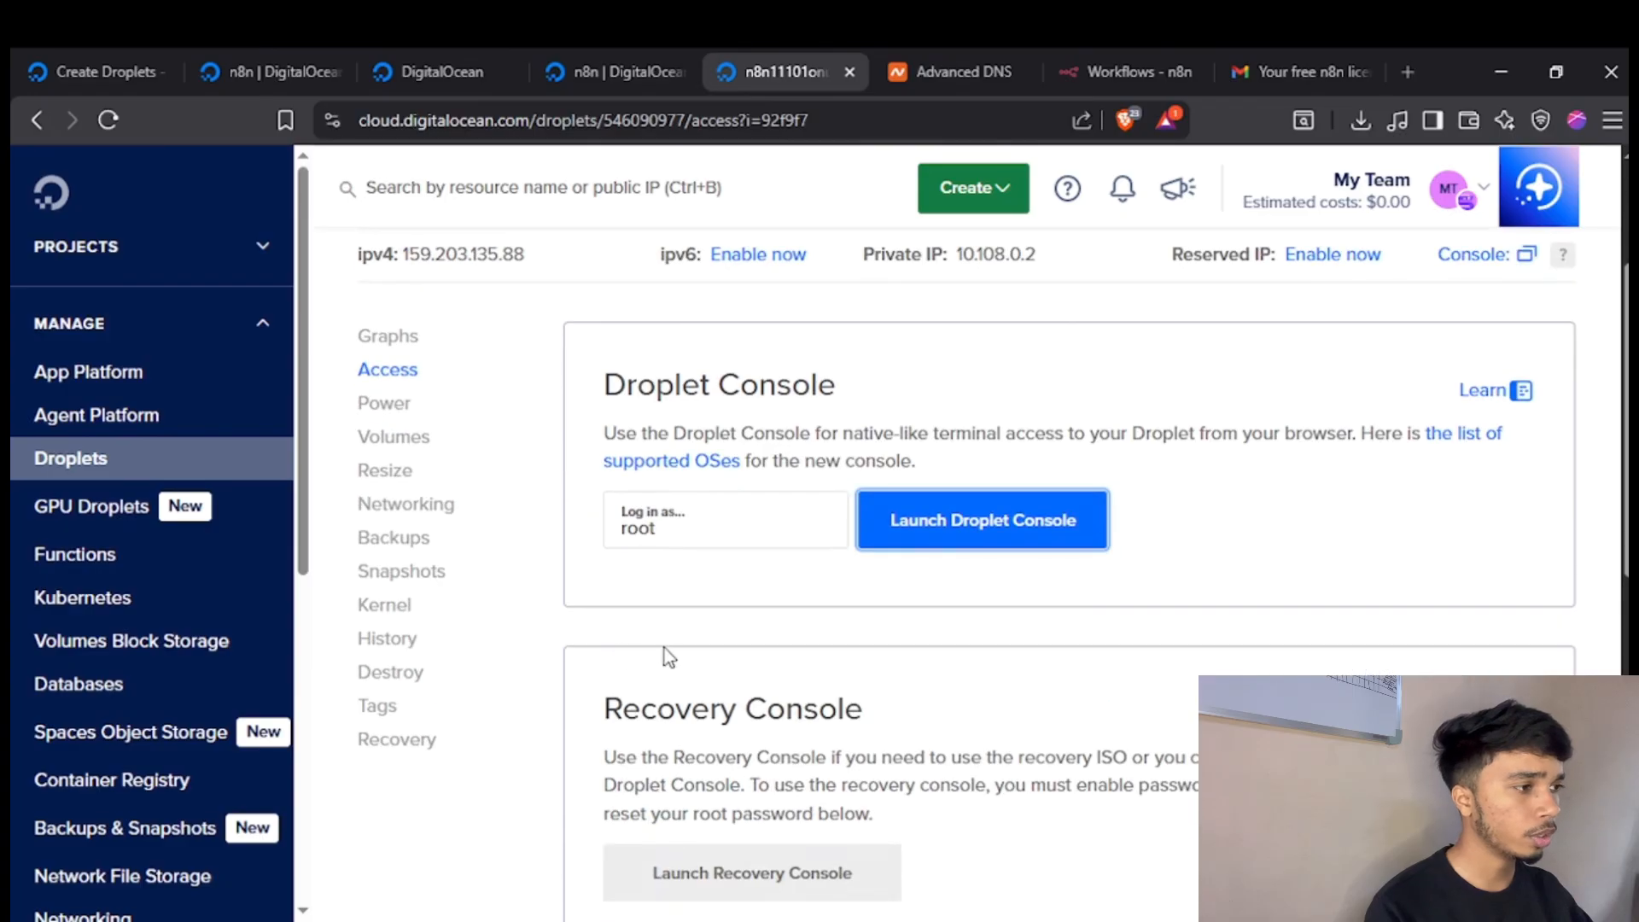
scroll(663, 648, up, 2)
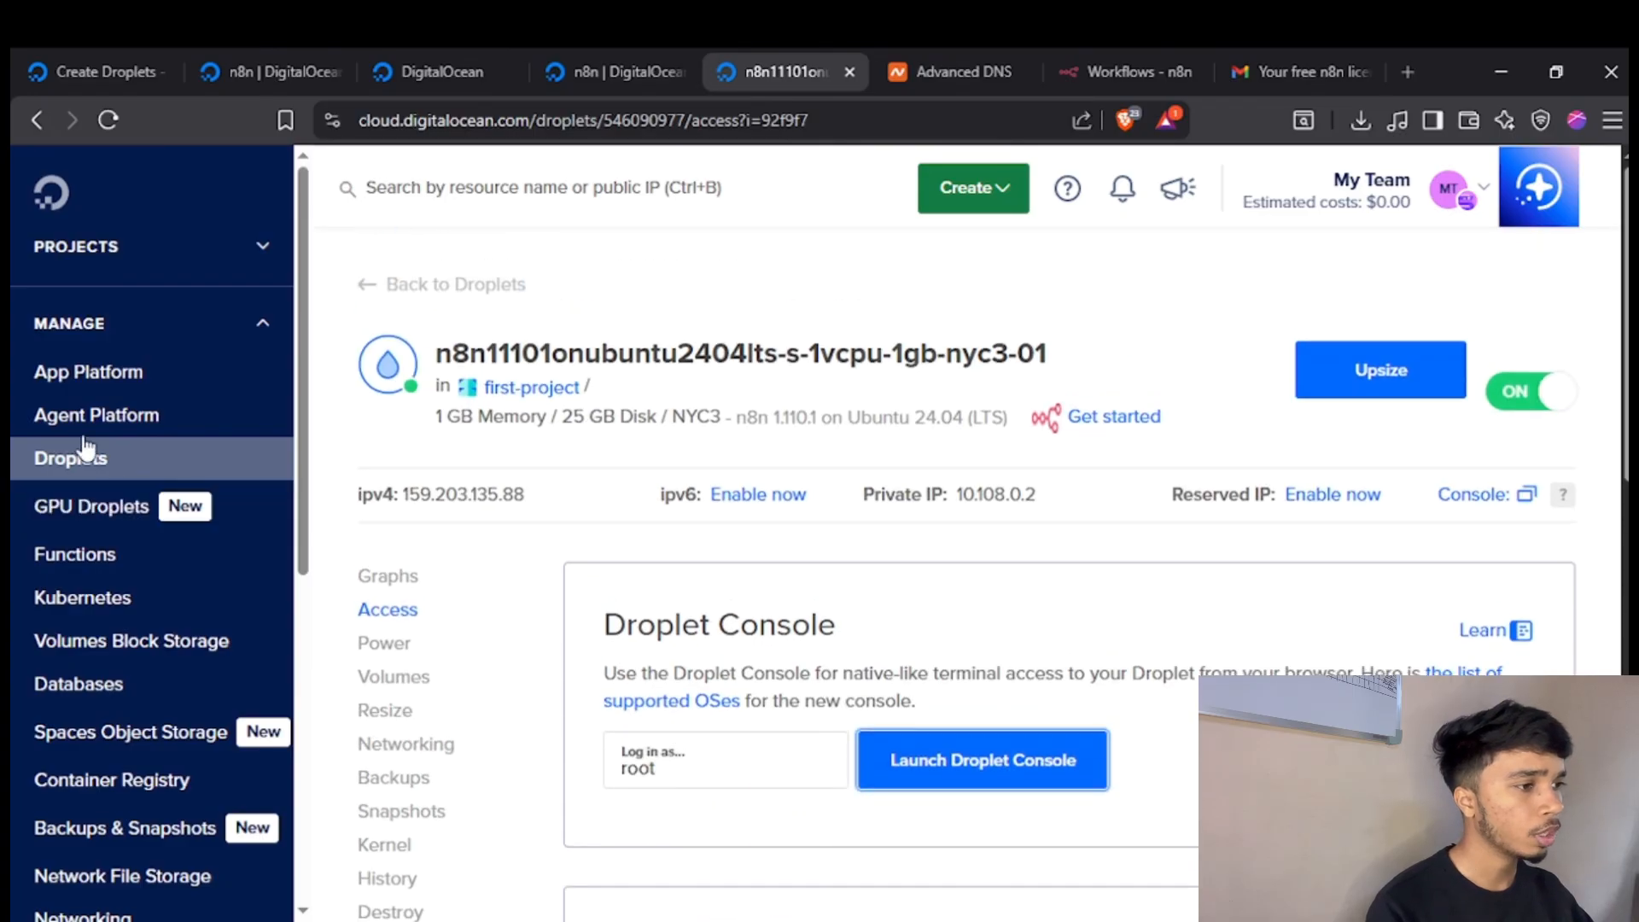
click(129, 462)
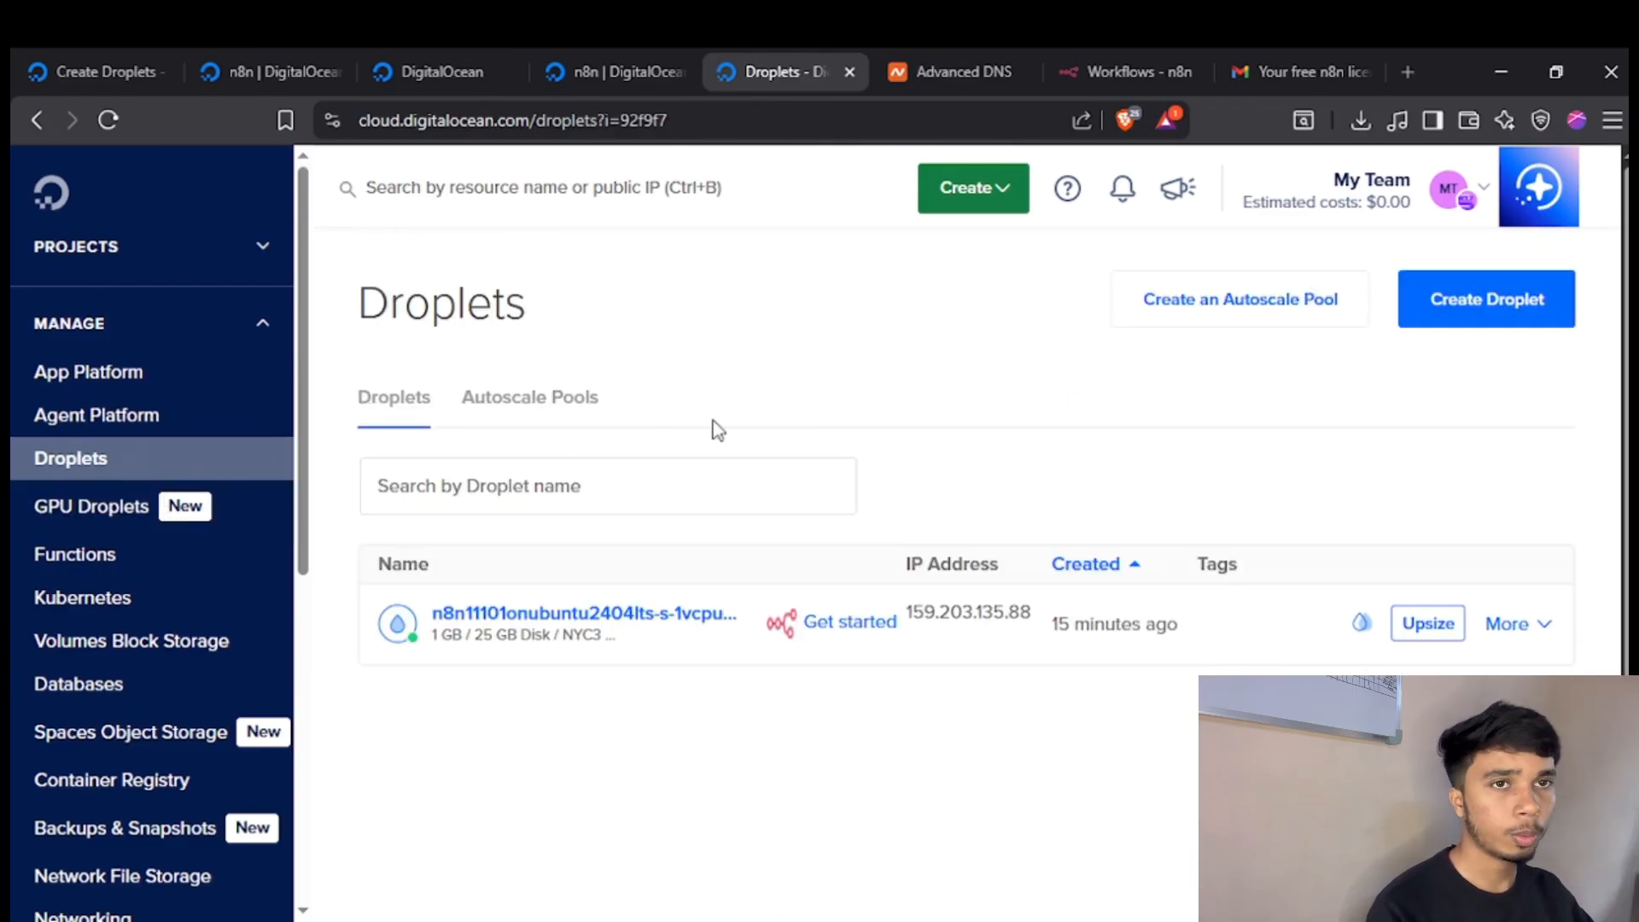
click(557, 618)
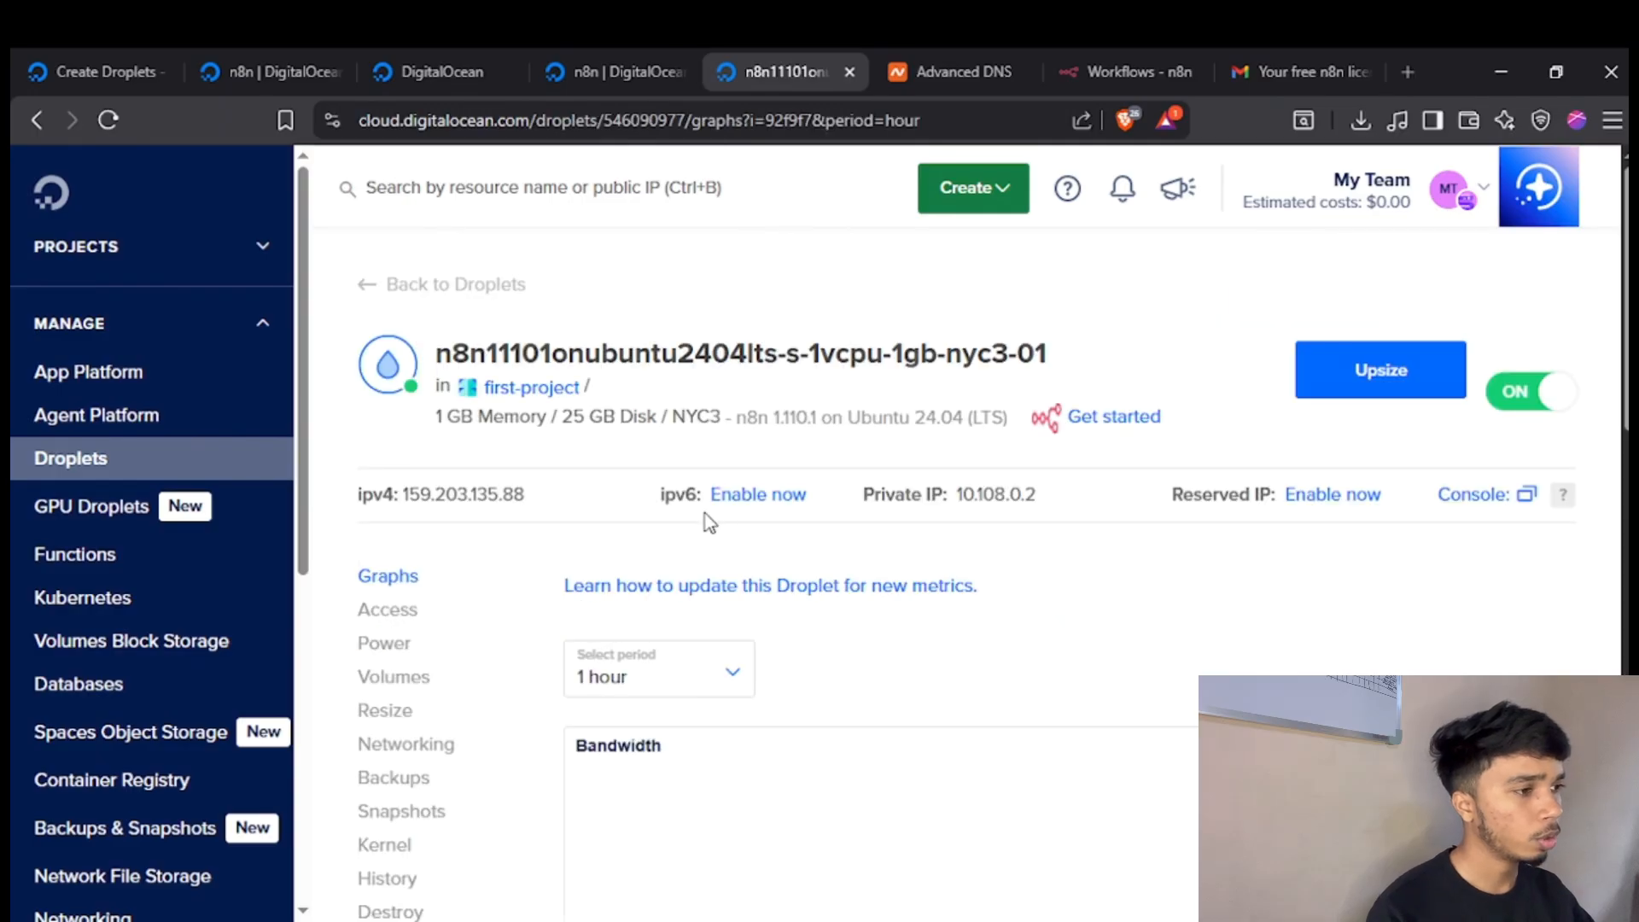
Go to the Droplet's access options and launch the Droplet Console as root.
scroll(708, 521, down, 3)
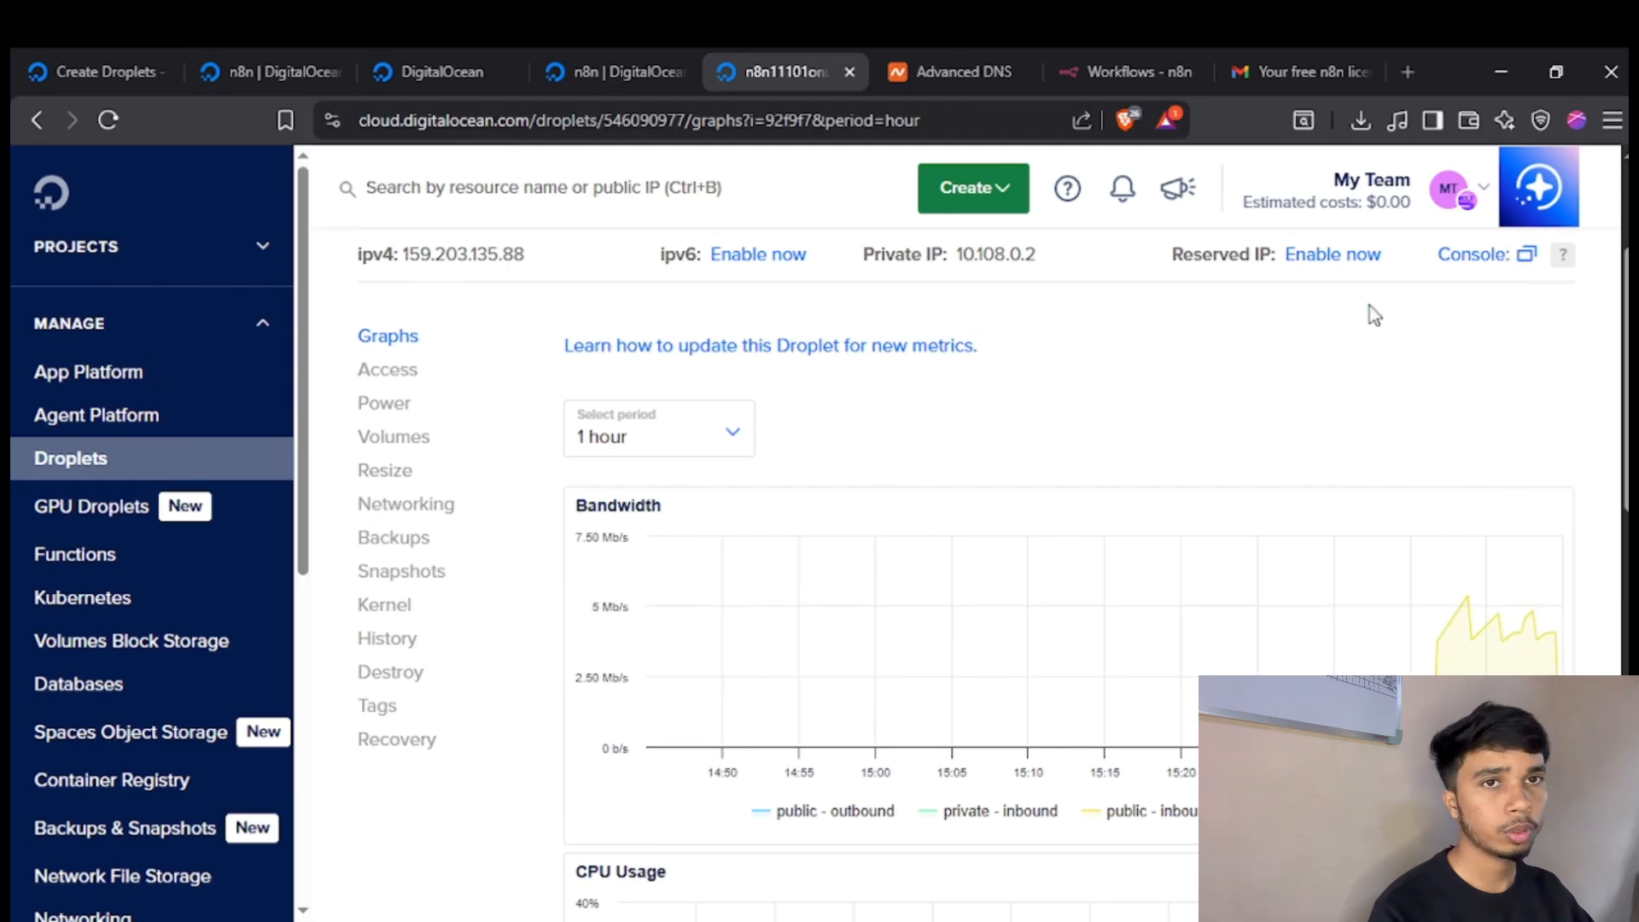
click(395, 376)
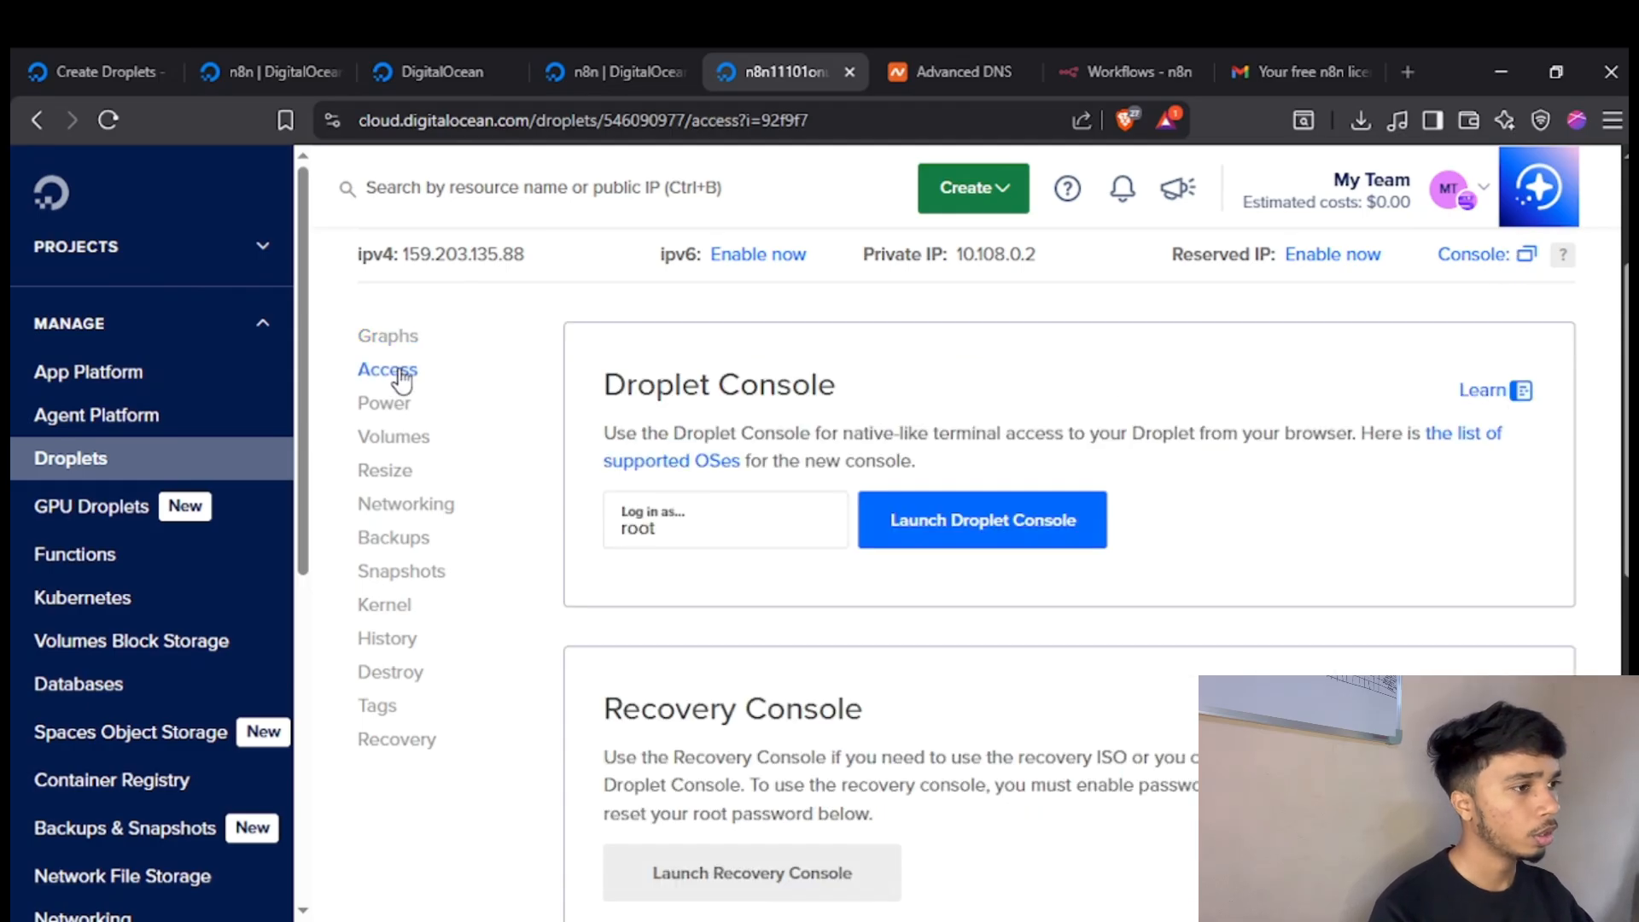
click(966, 522)
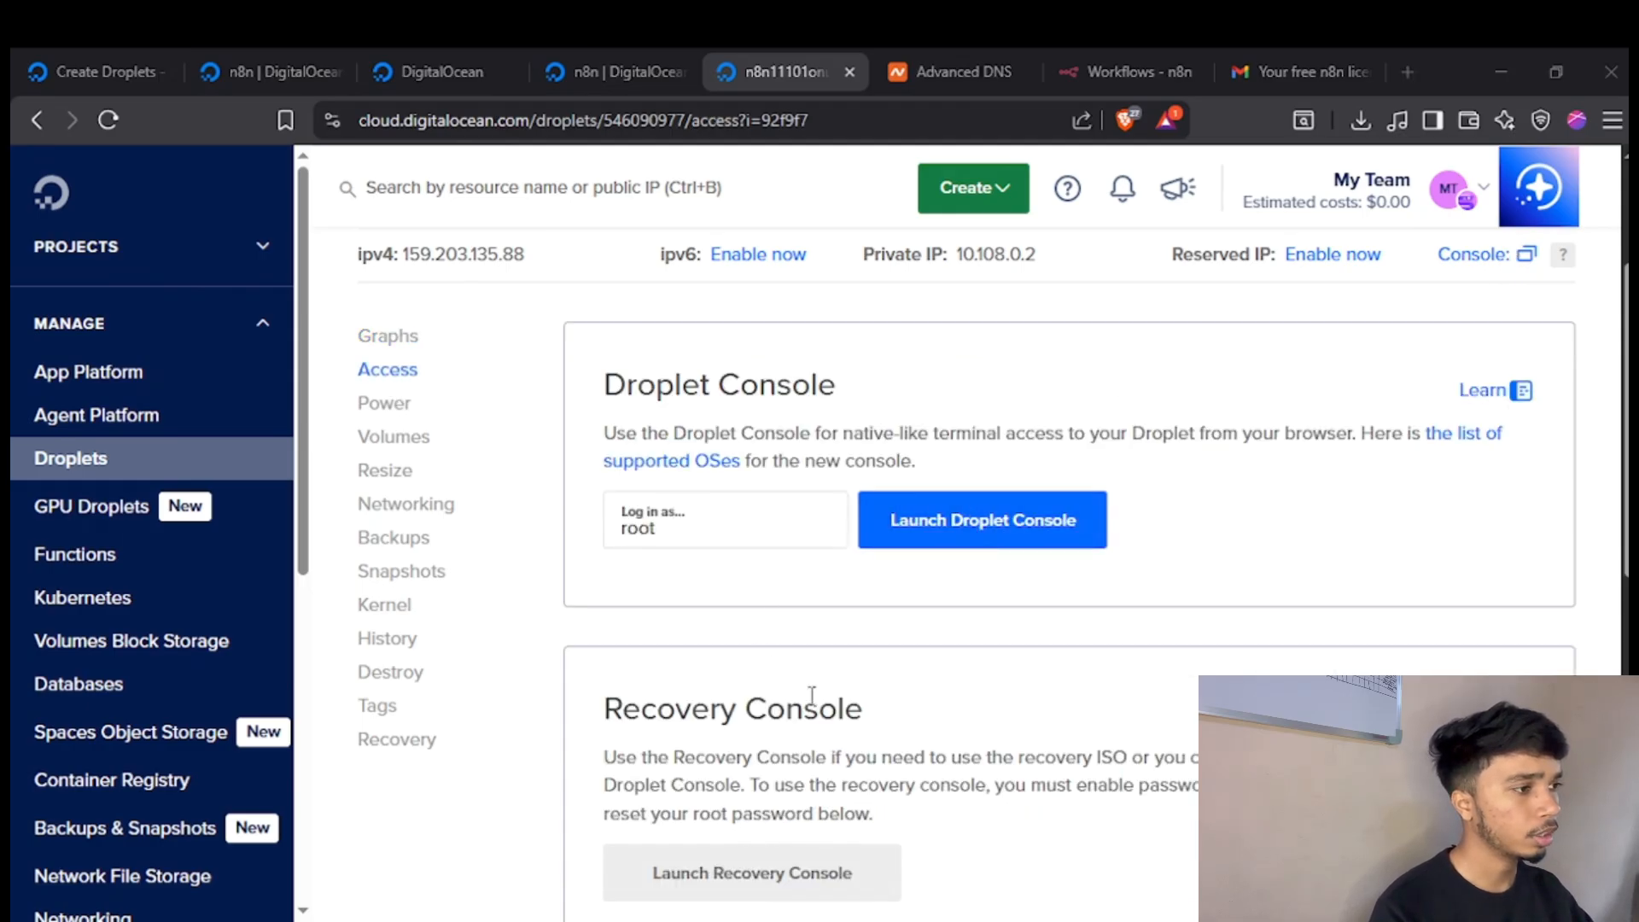